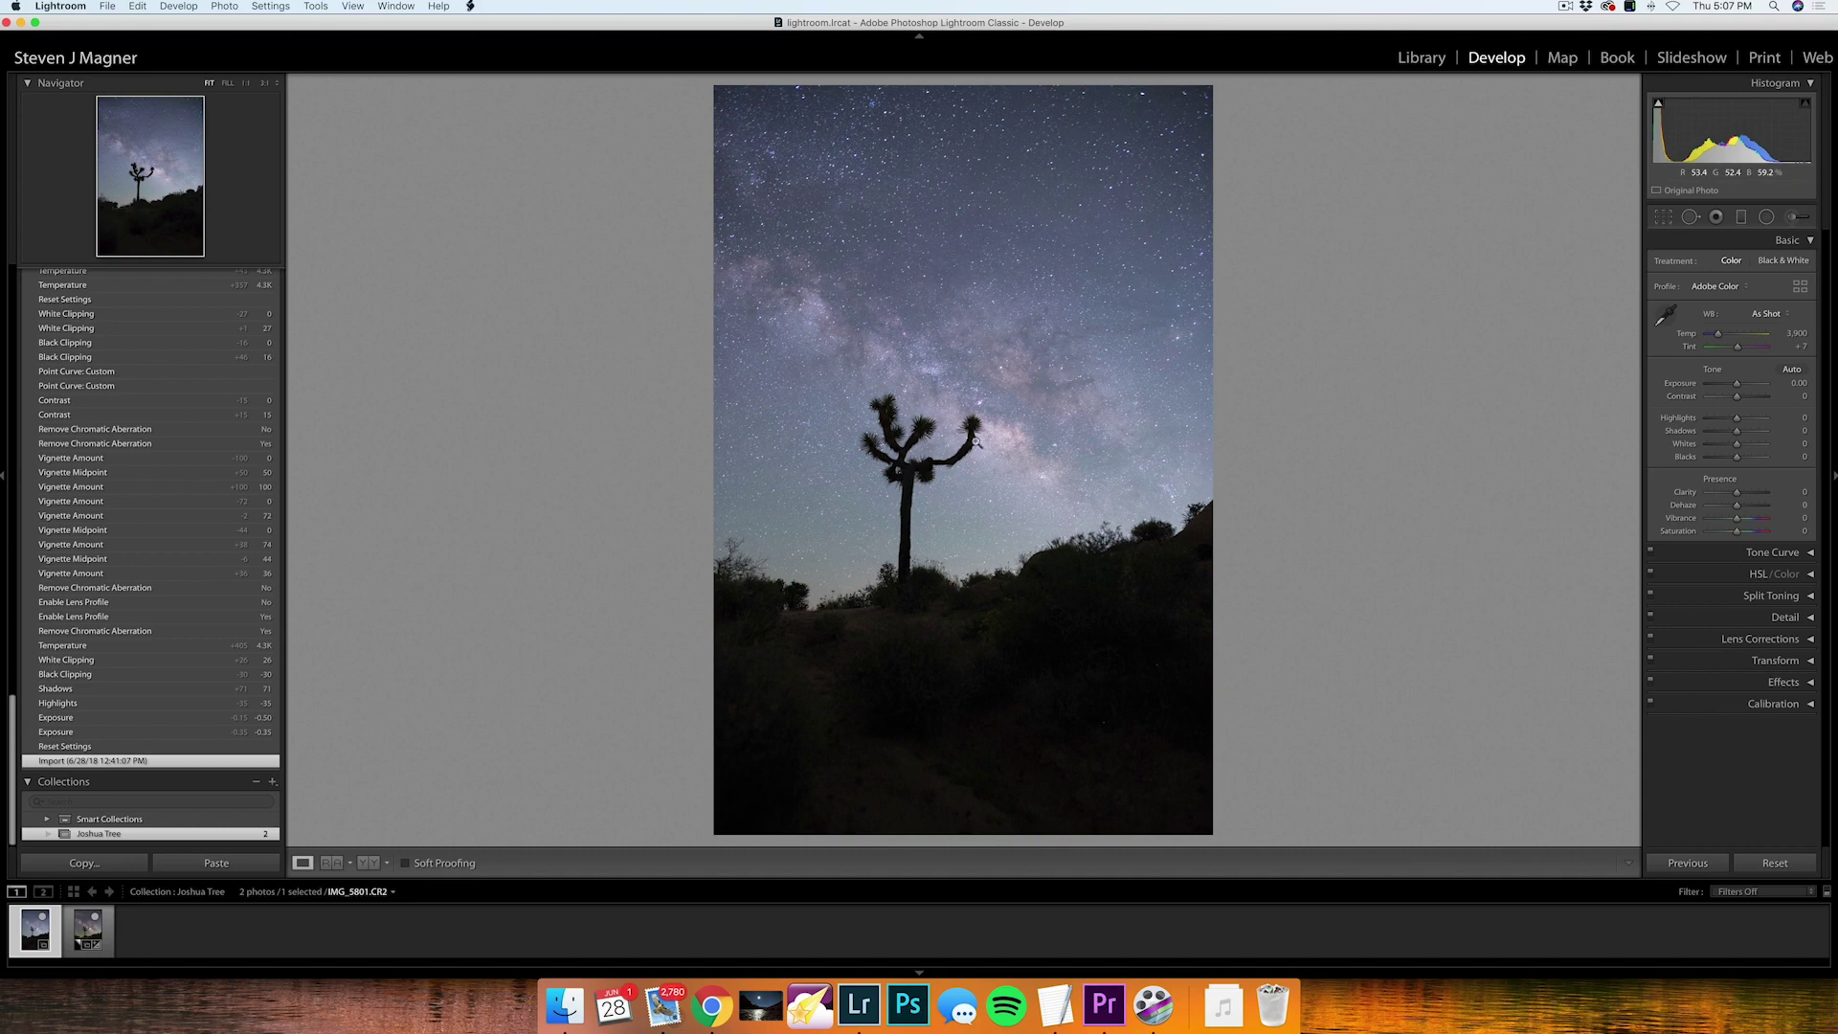
- Zoom to 1:1 on the dark bushes below the Joshua tree
left_click(937, 610)
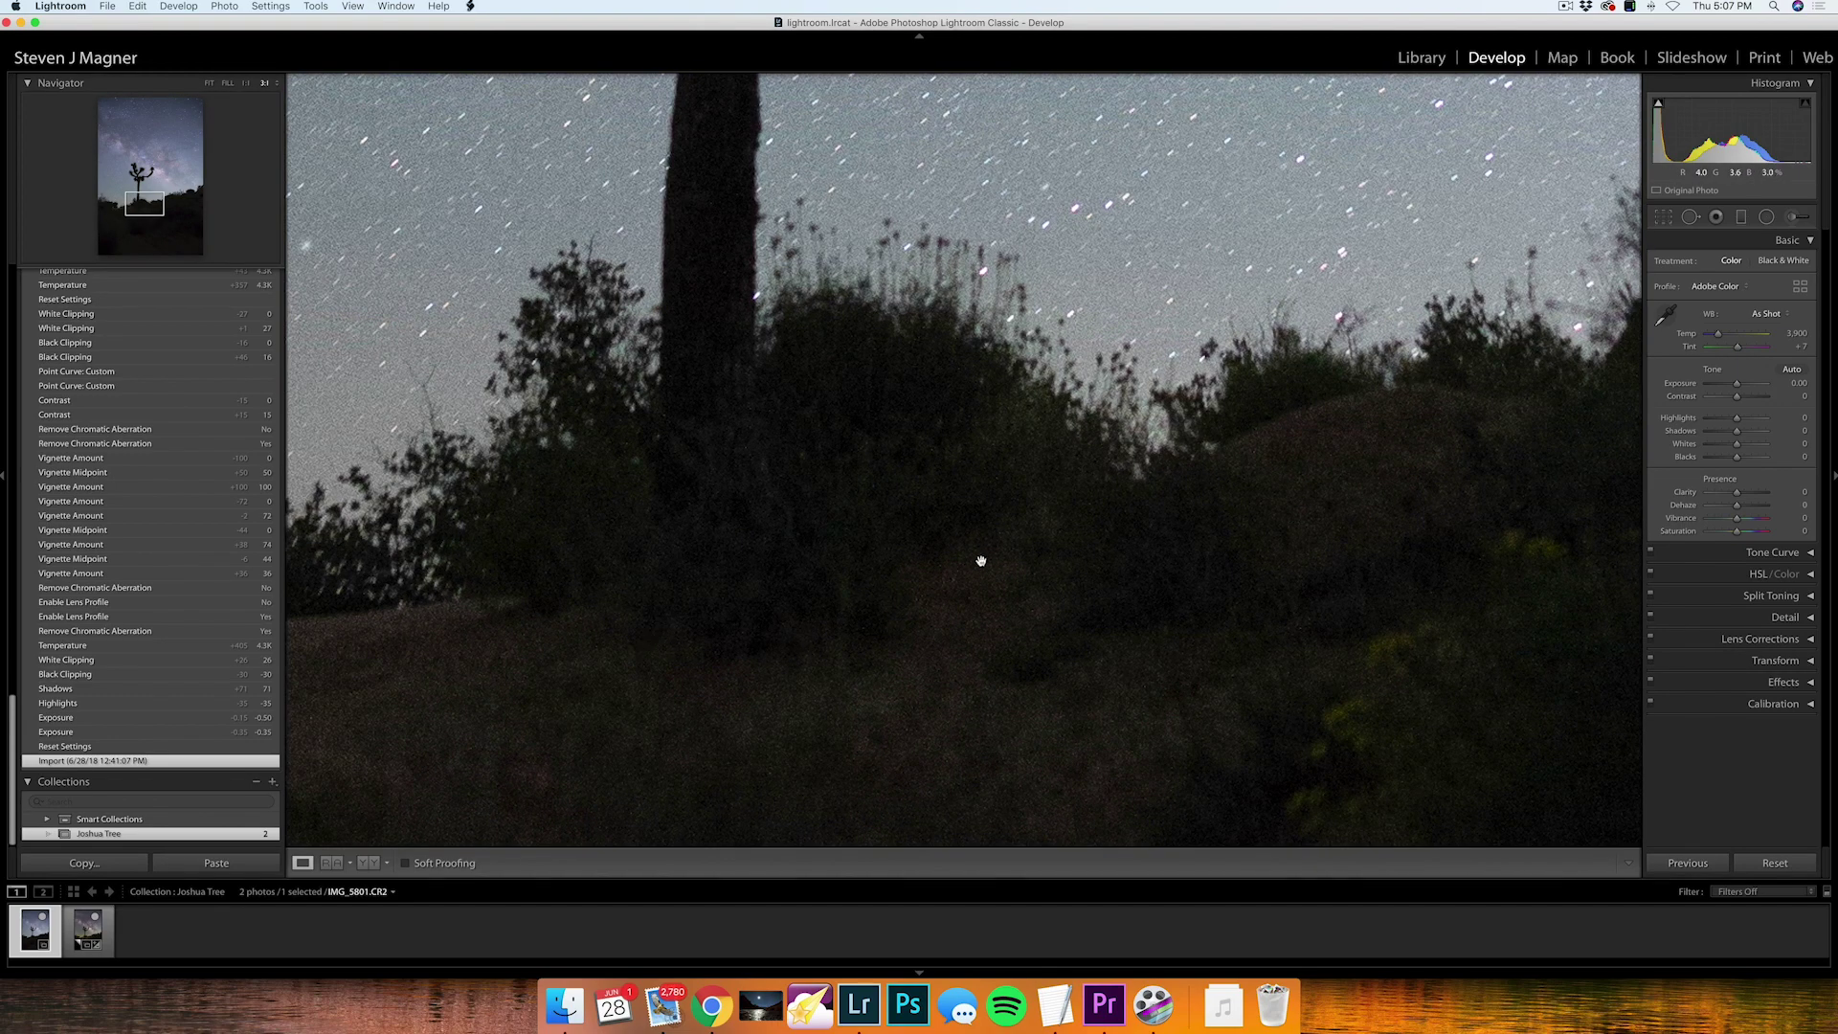
- Return the photo to Fit view and expand the Lens Corrections panel
left_click(1021, 555)
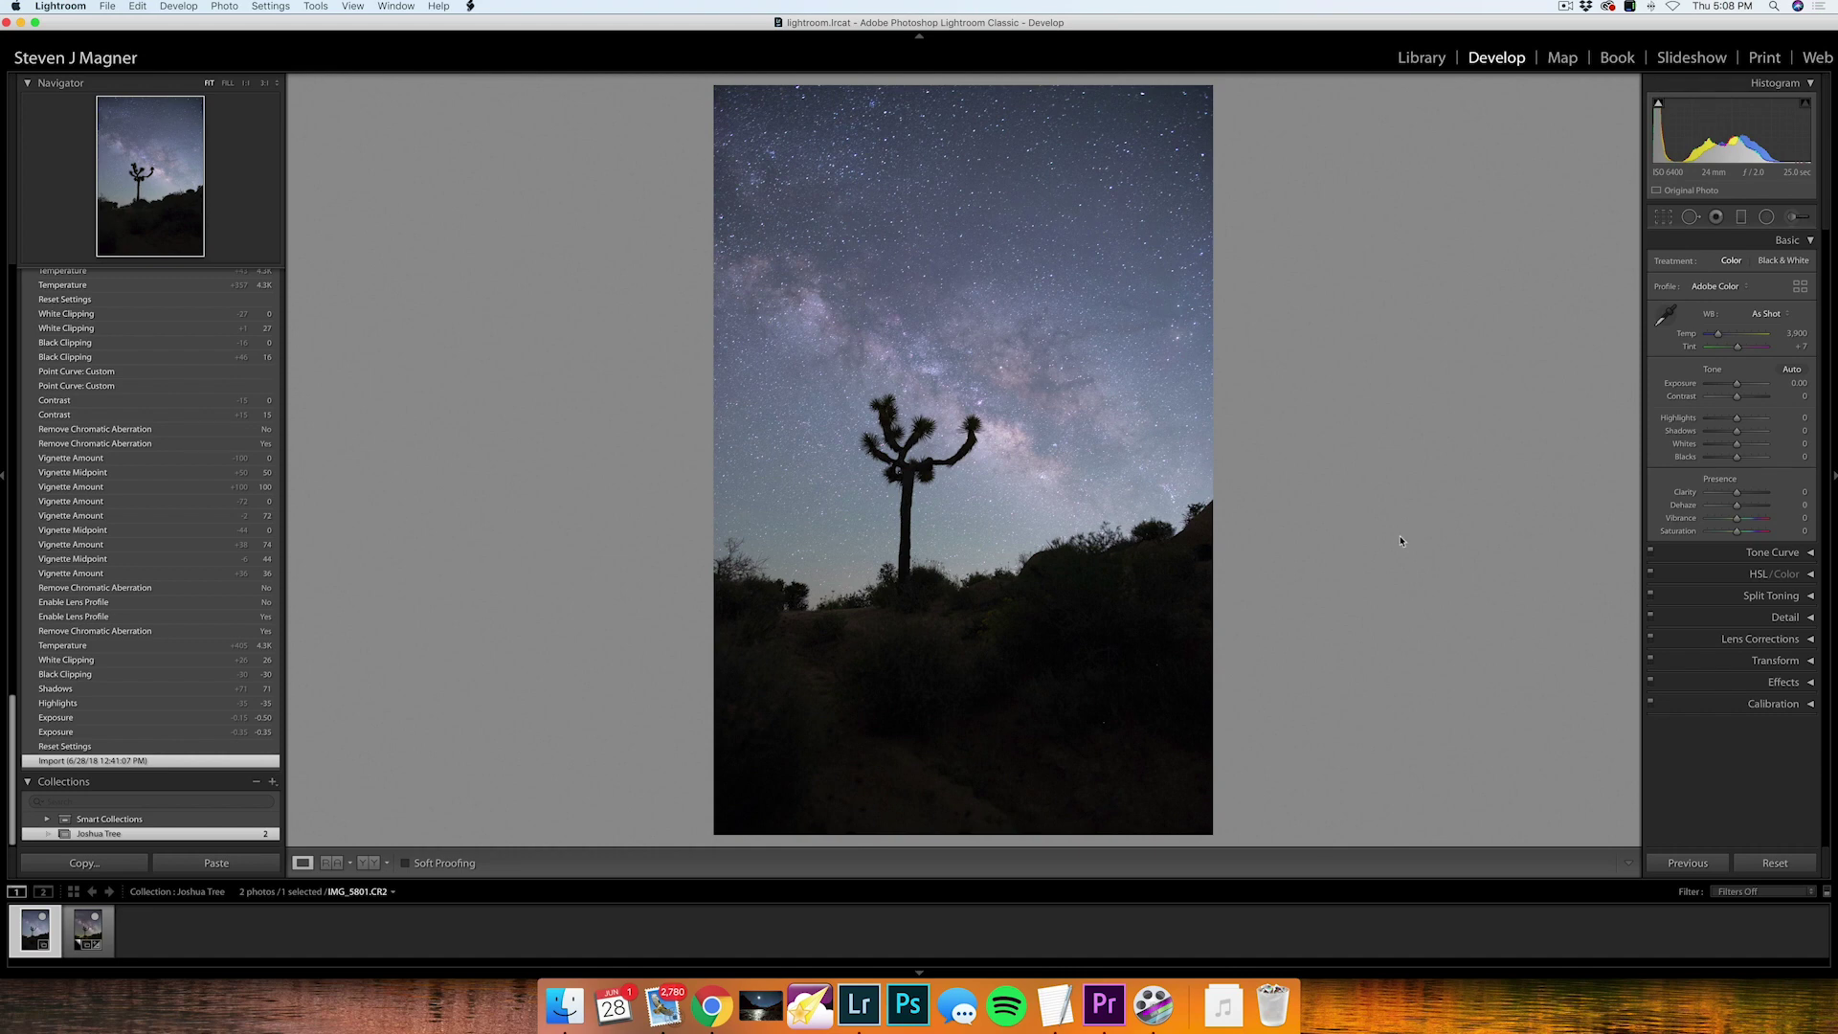
left_click(1811, 642)
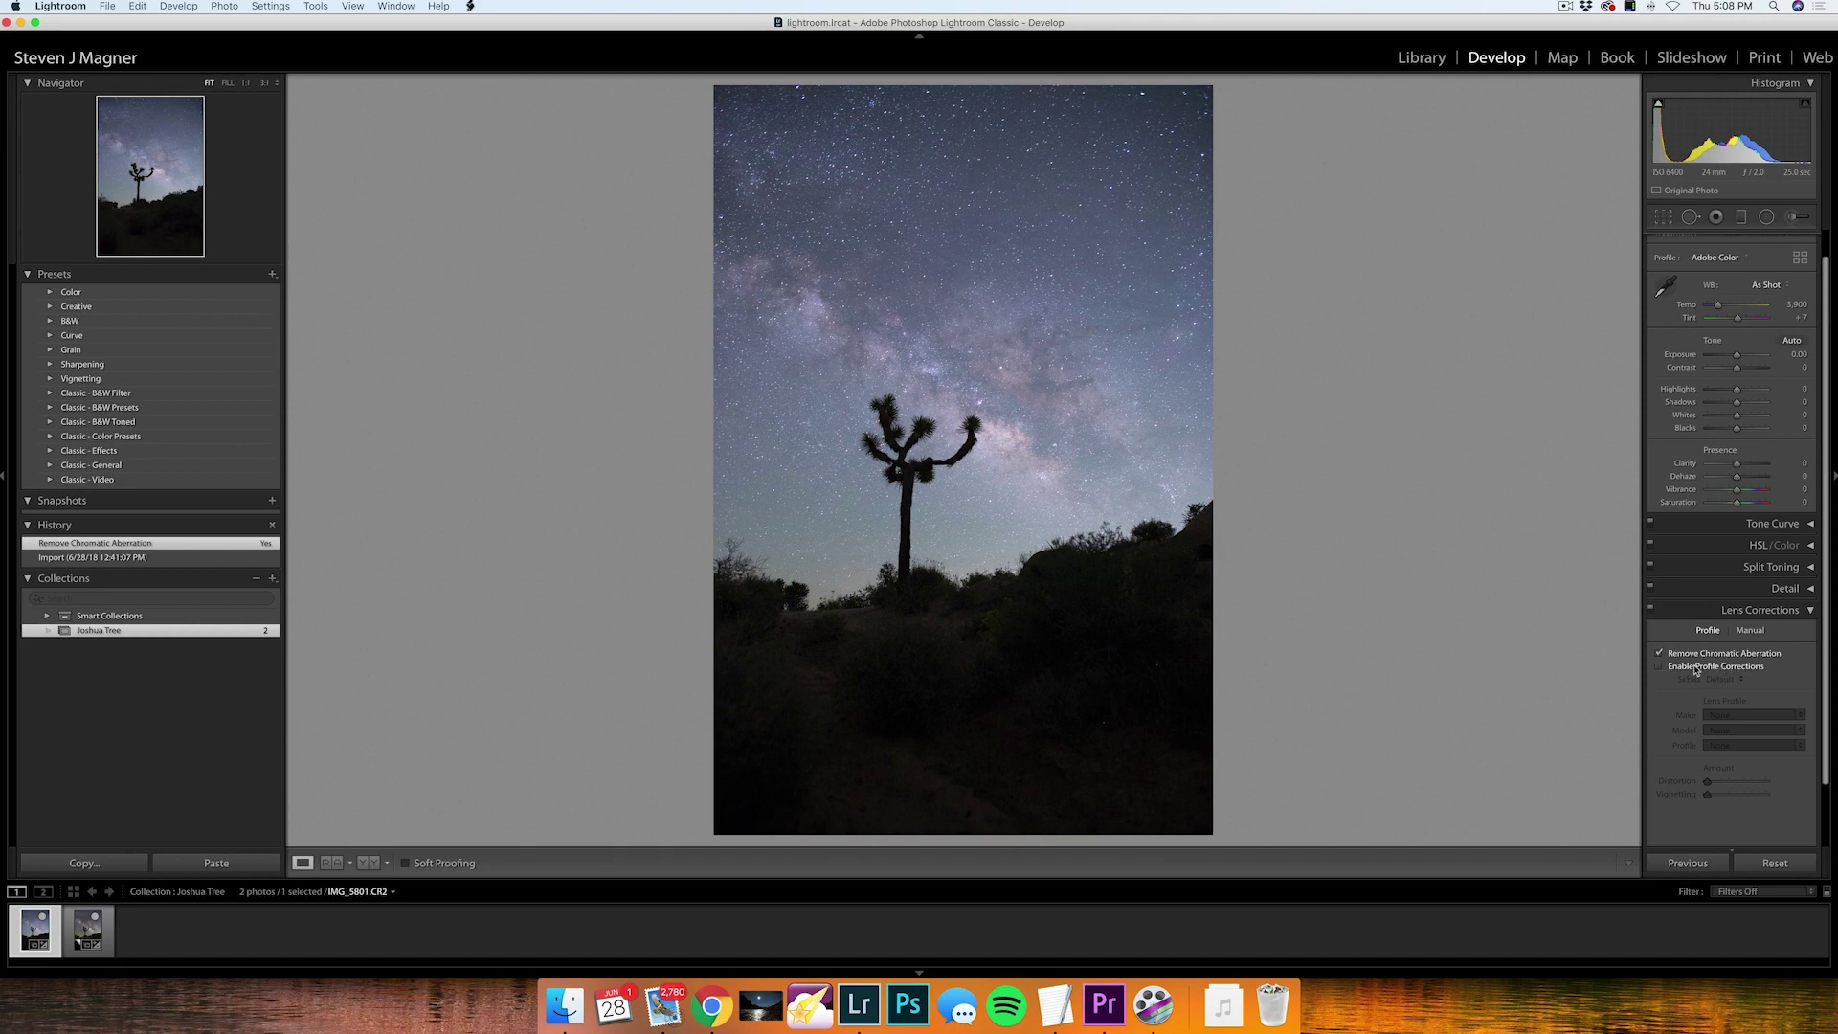
- Enable chromatic aberration removal and Sigma profile corrections, then begin warming the temperature
left_click(1662, 666)
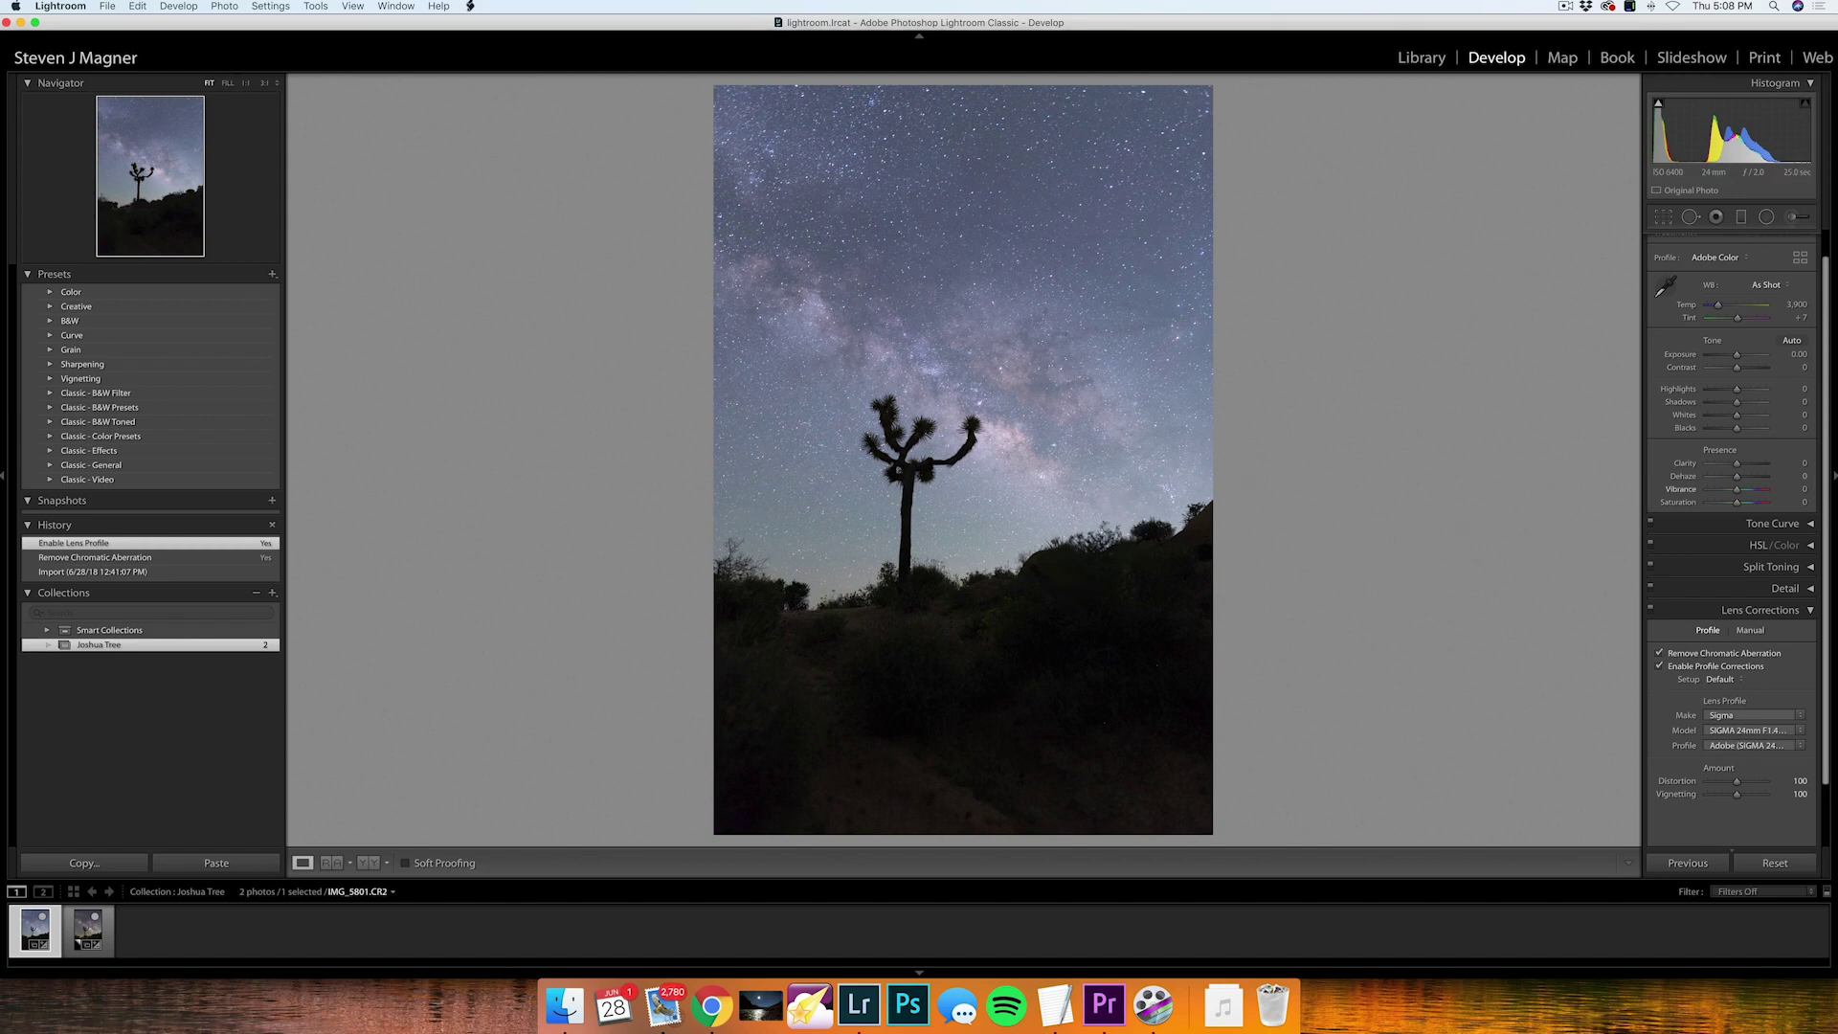
left_click(1812, 609)
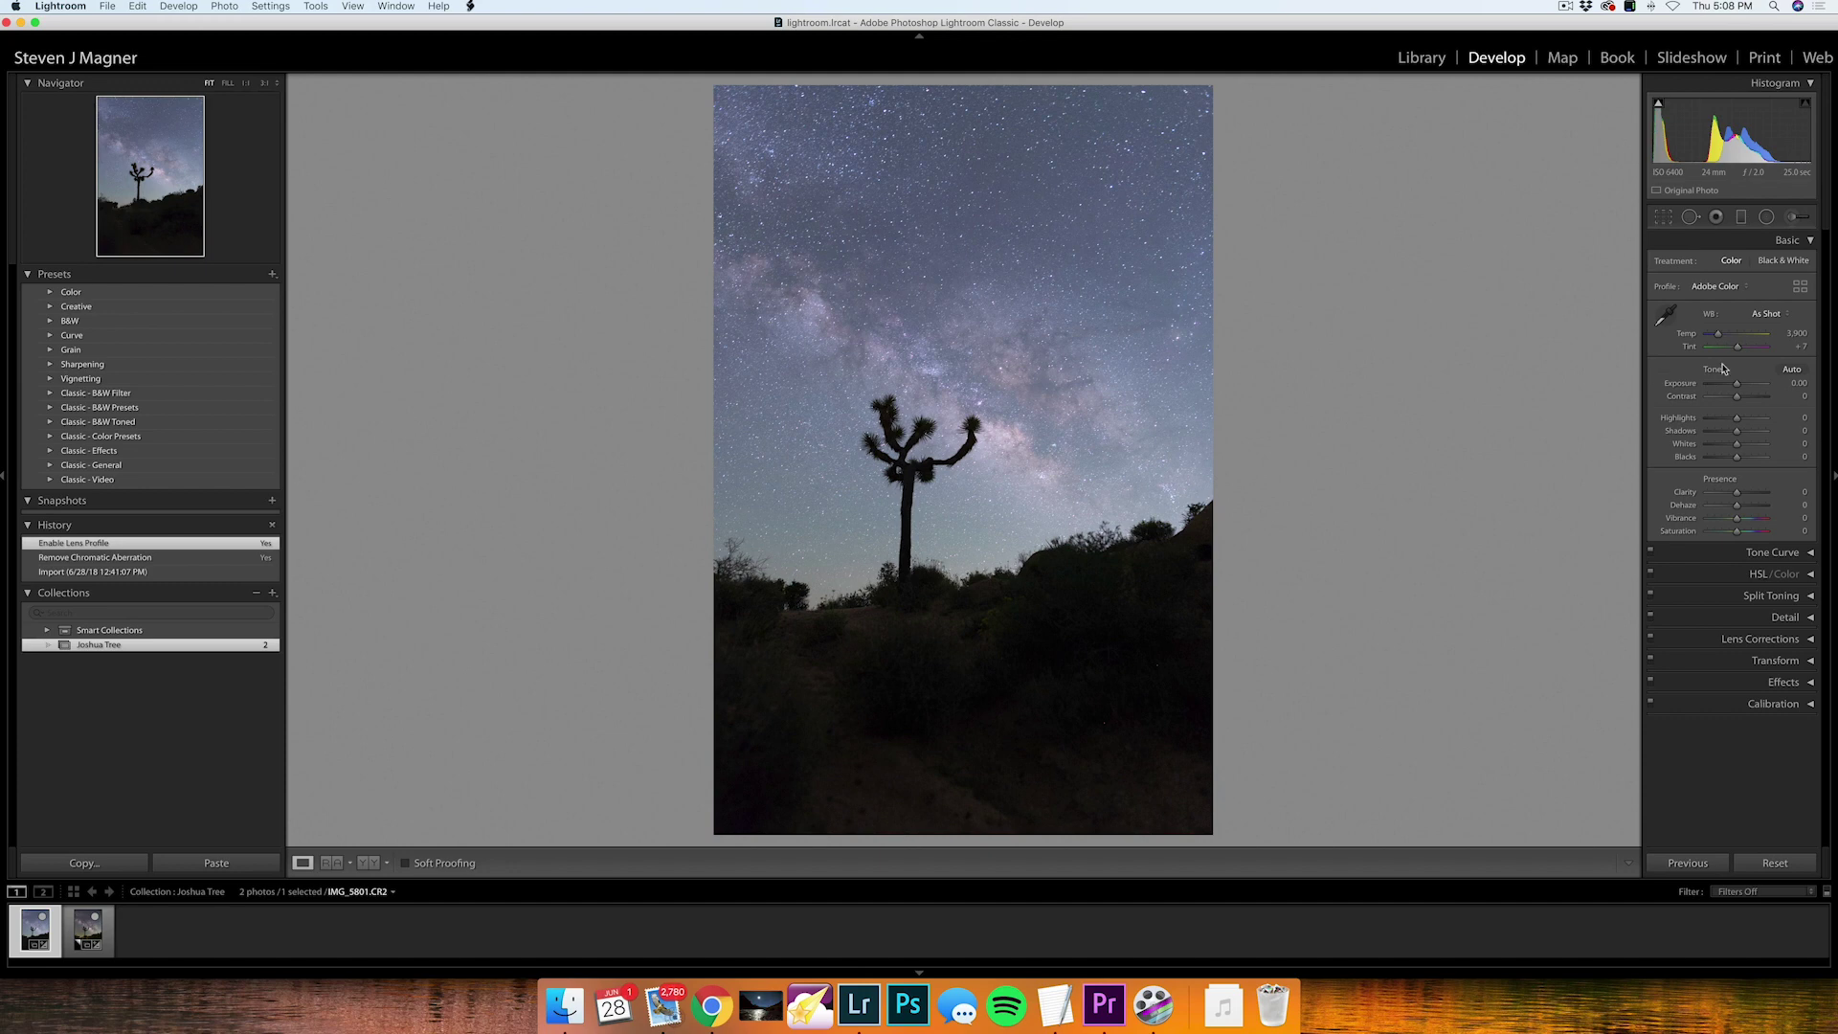
left_click_drag(1721, 336, 1724, 338)
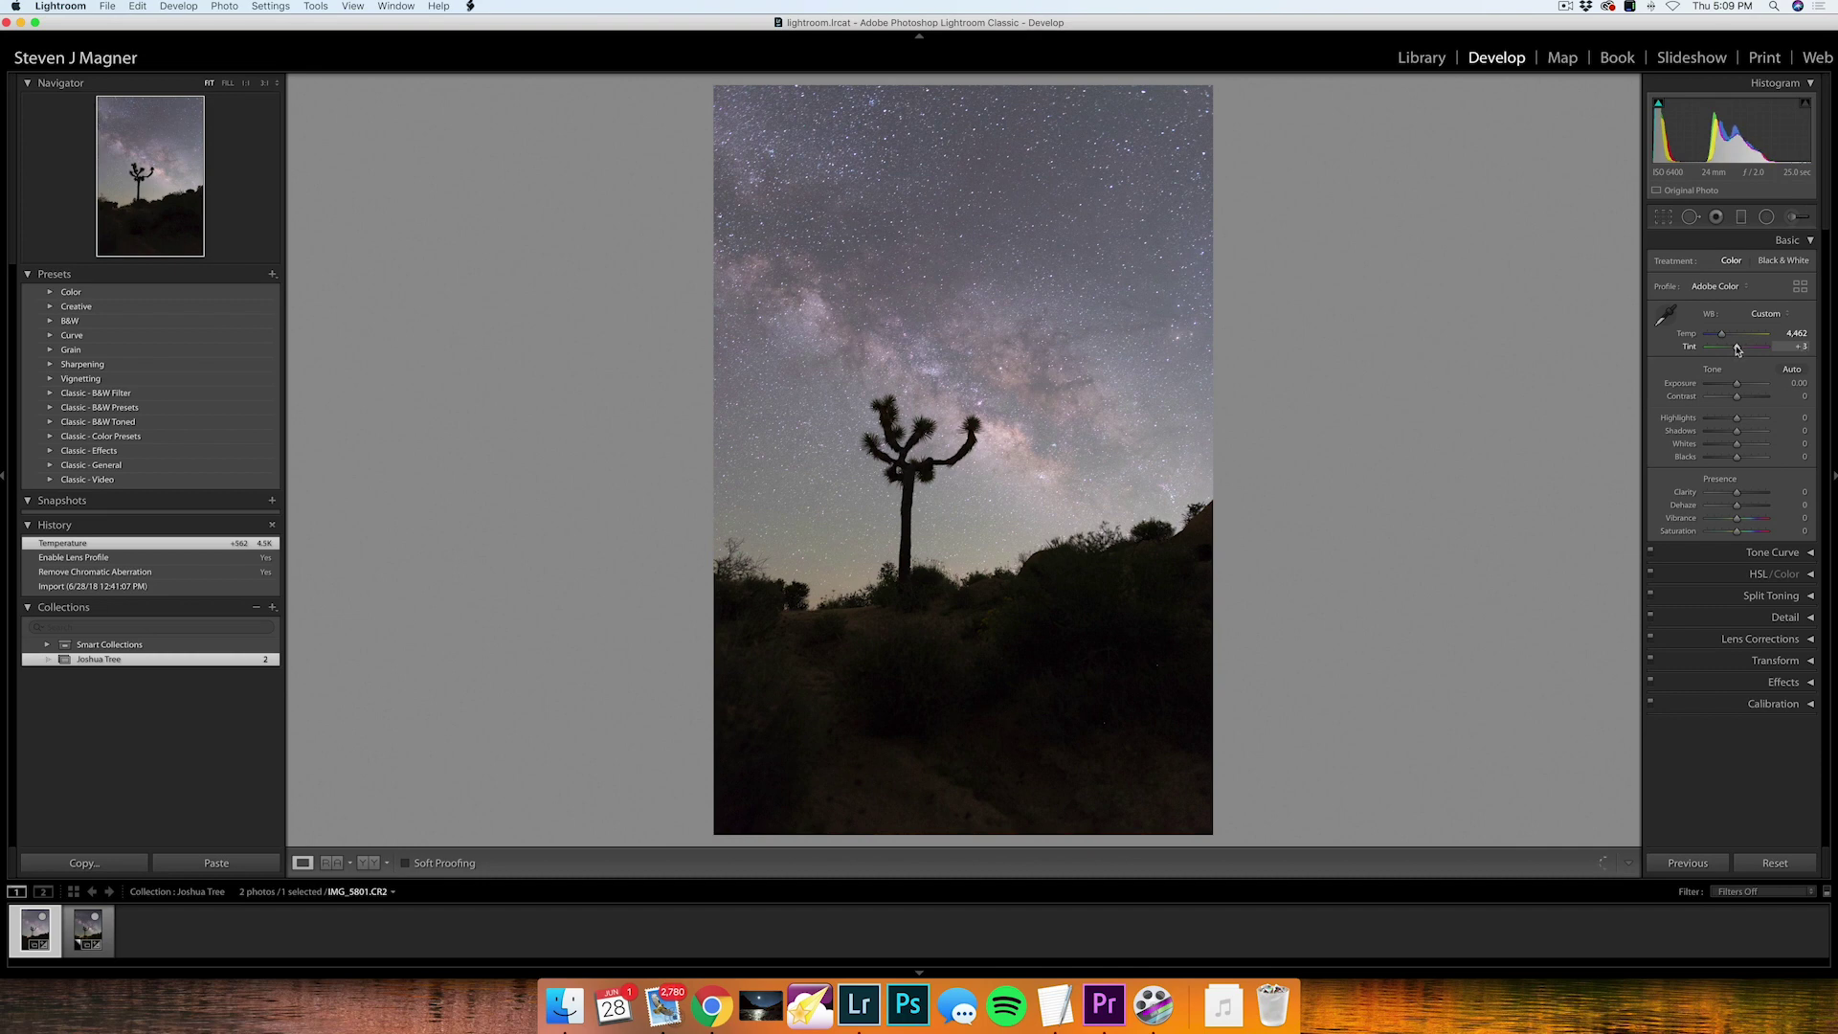
- Set the white balance tint to +3, keeping temperature at 4,462
left_click_drag(1736, 350, 1736, 349)
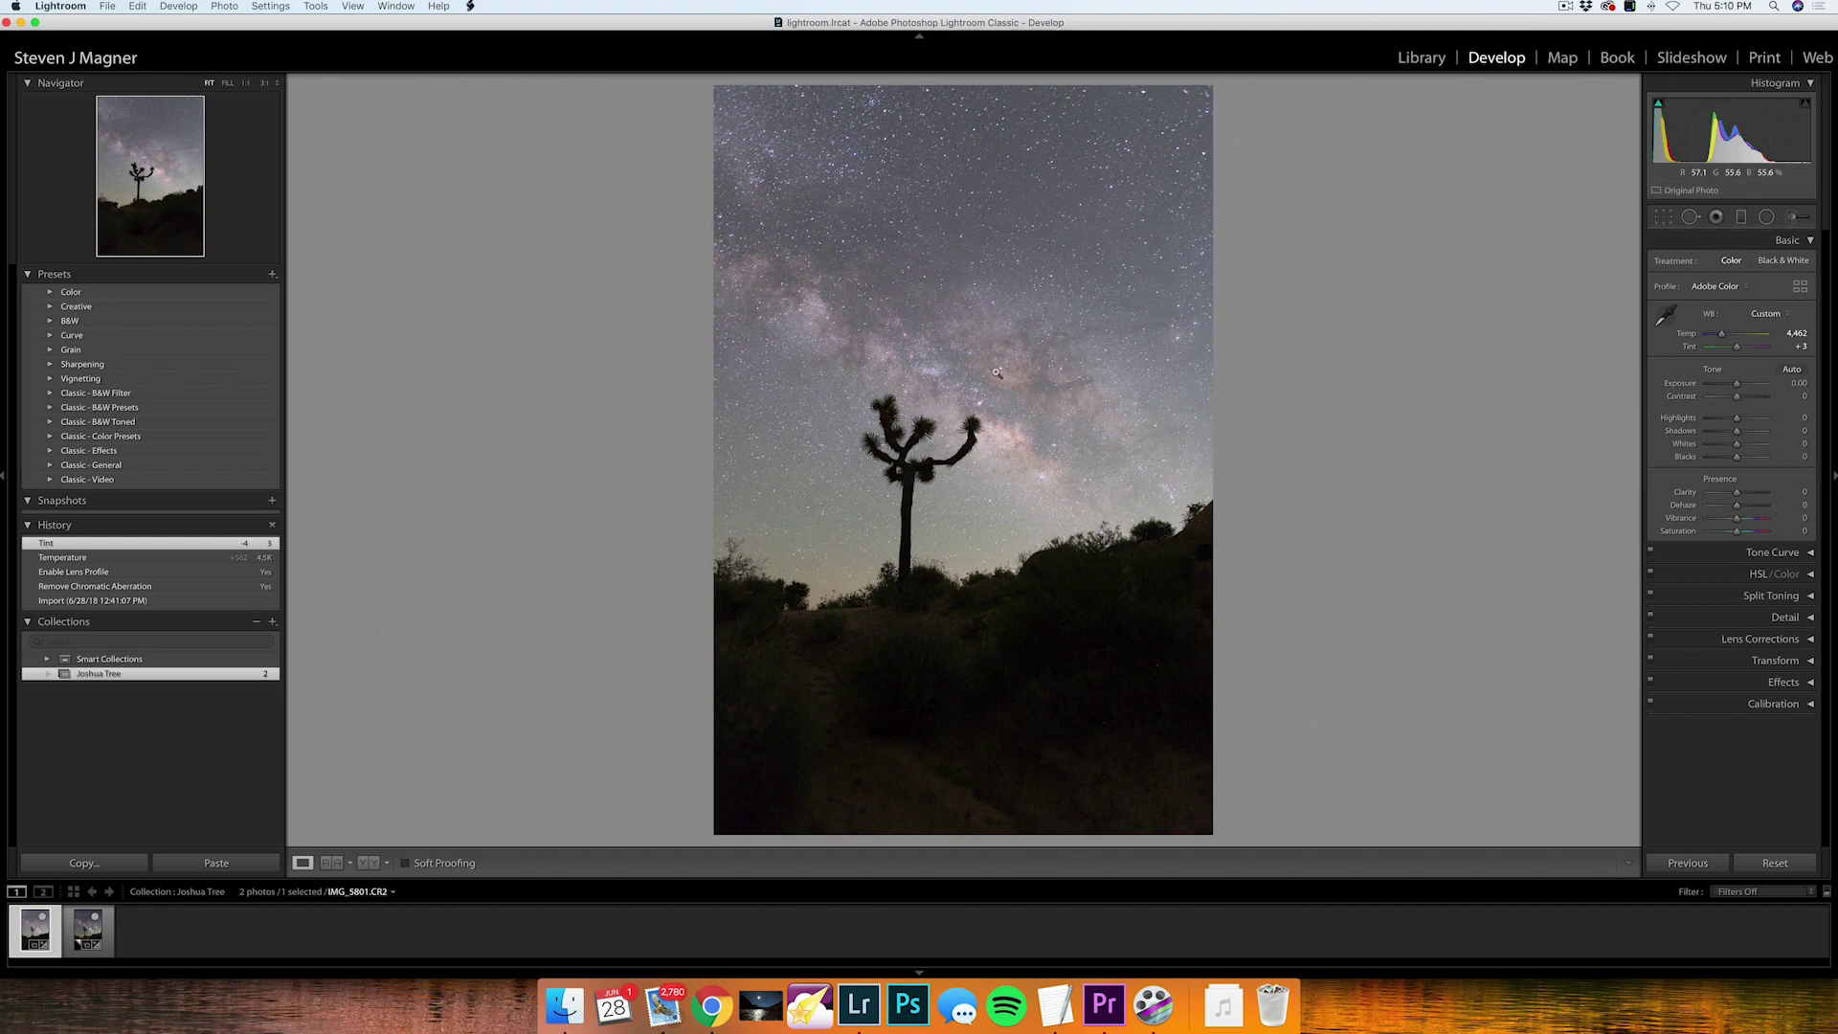
left_click(940, 330)
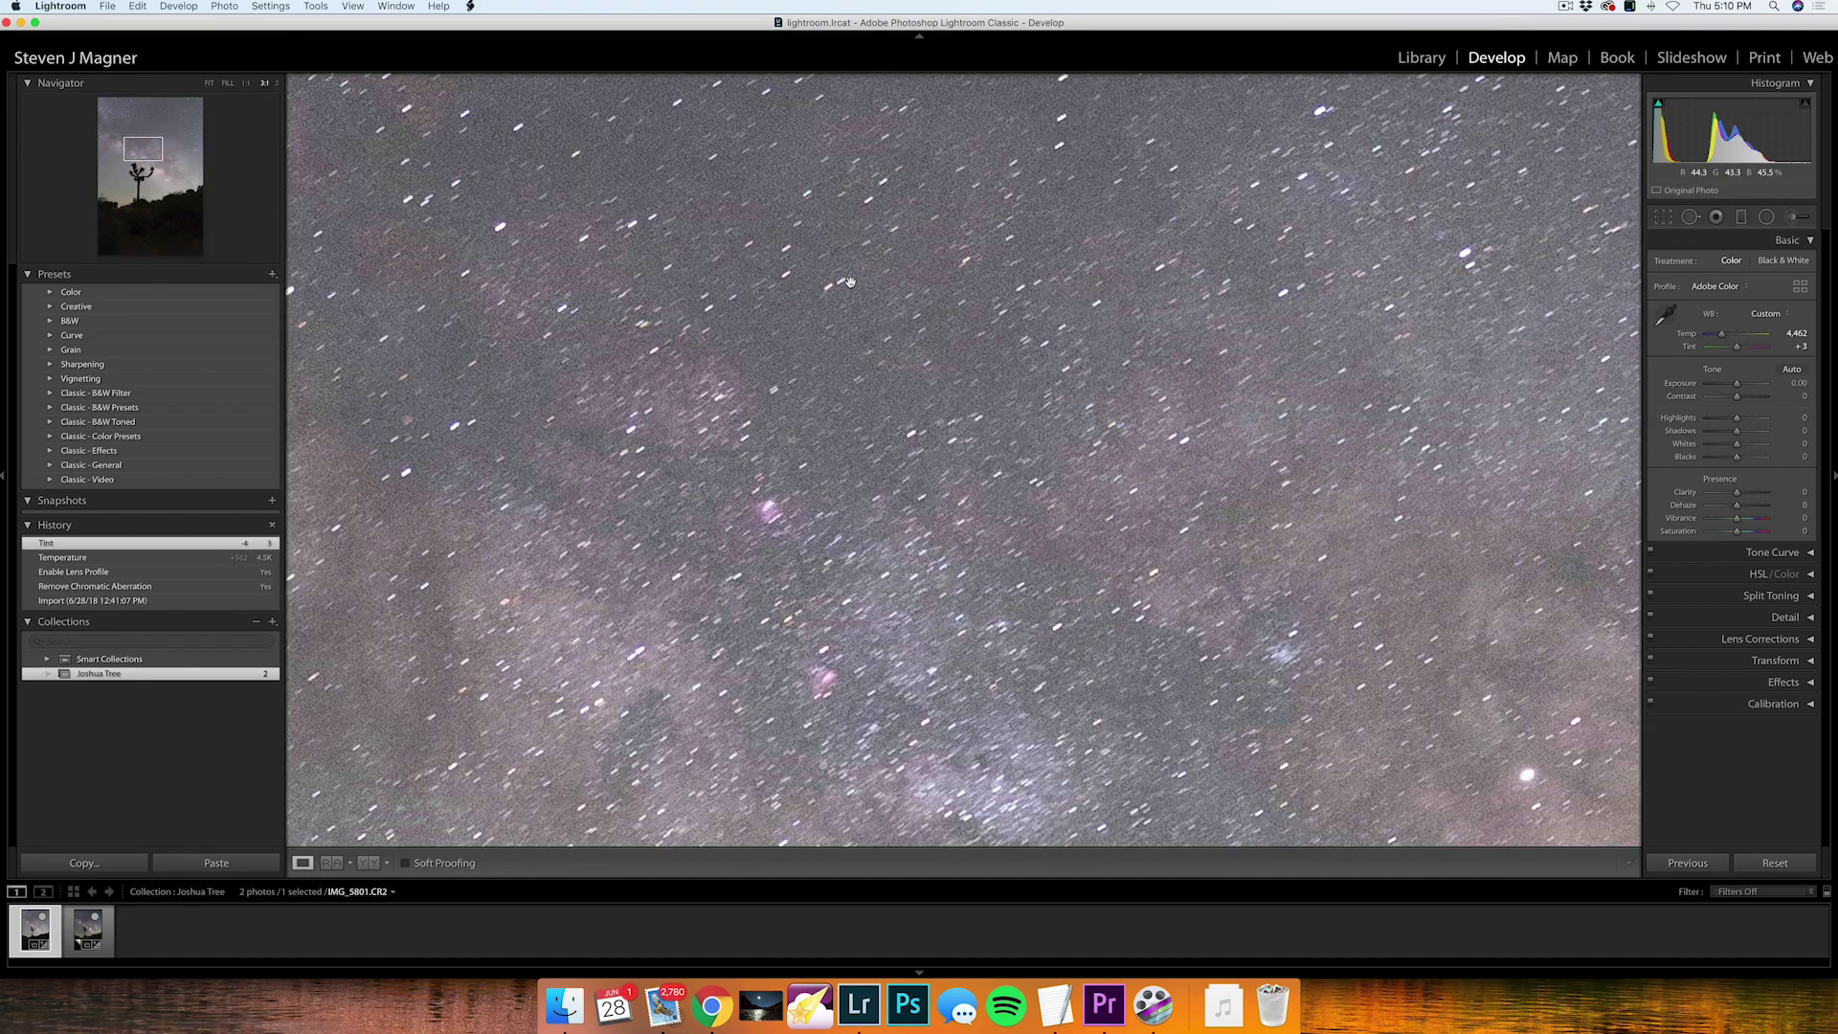
left_click(1122, 510)
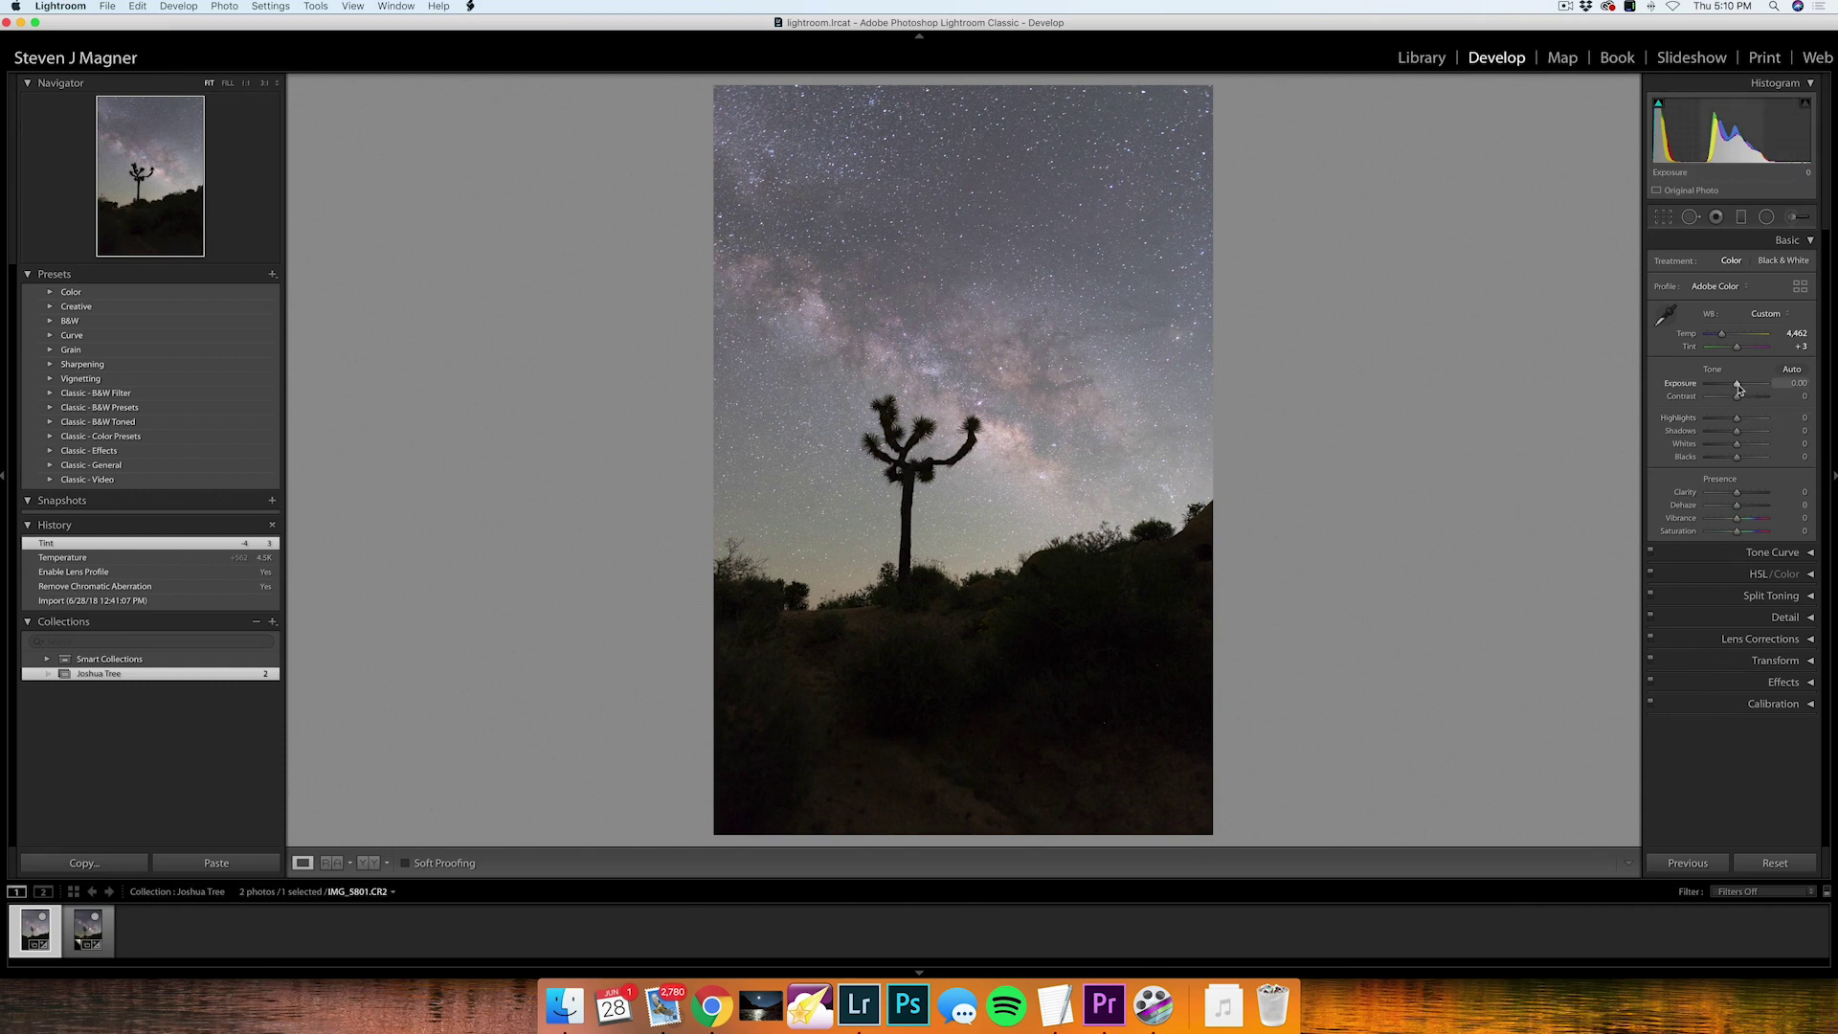
- Set Exposure -0.25, Highlights -18, Shadows +25, Blacks -22, Vibrance +5 and Dehaze +4
left_click_drag(1738, 388, 1733, 388)
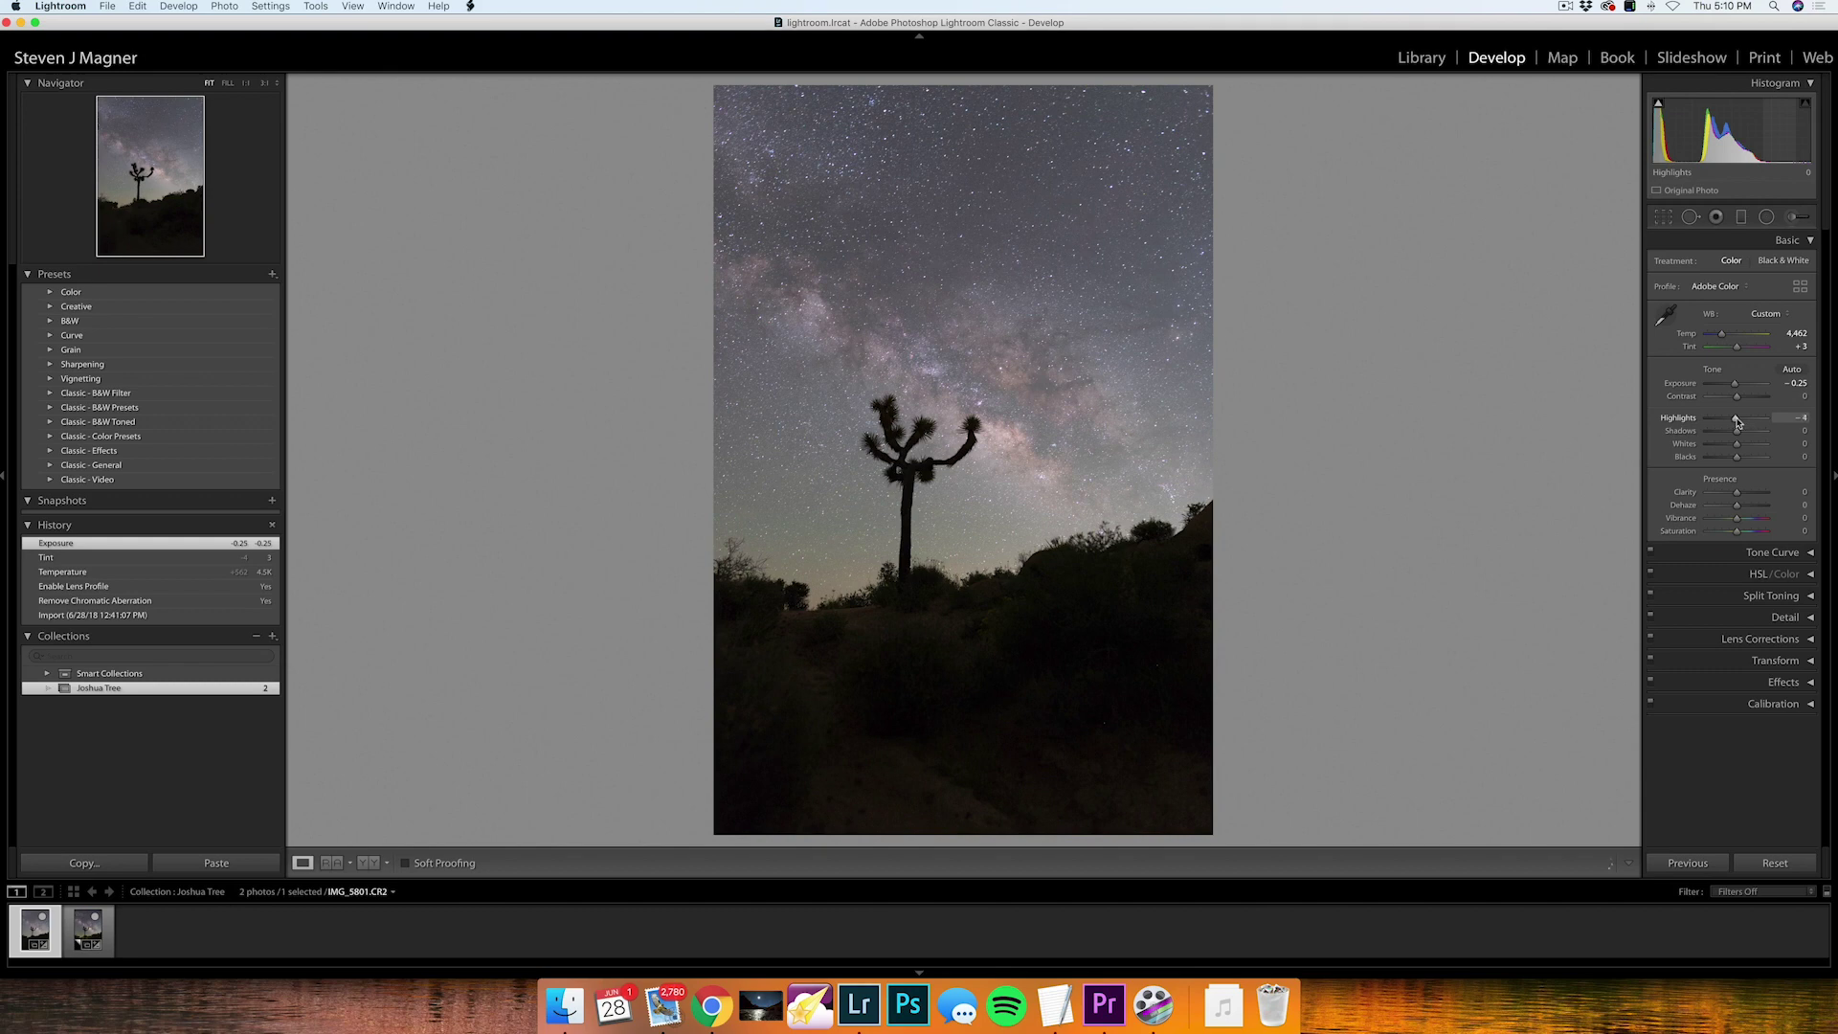
left_click_drag(1738, 419, 1746, 447)
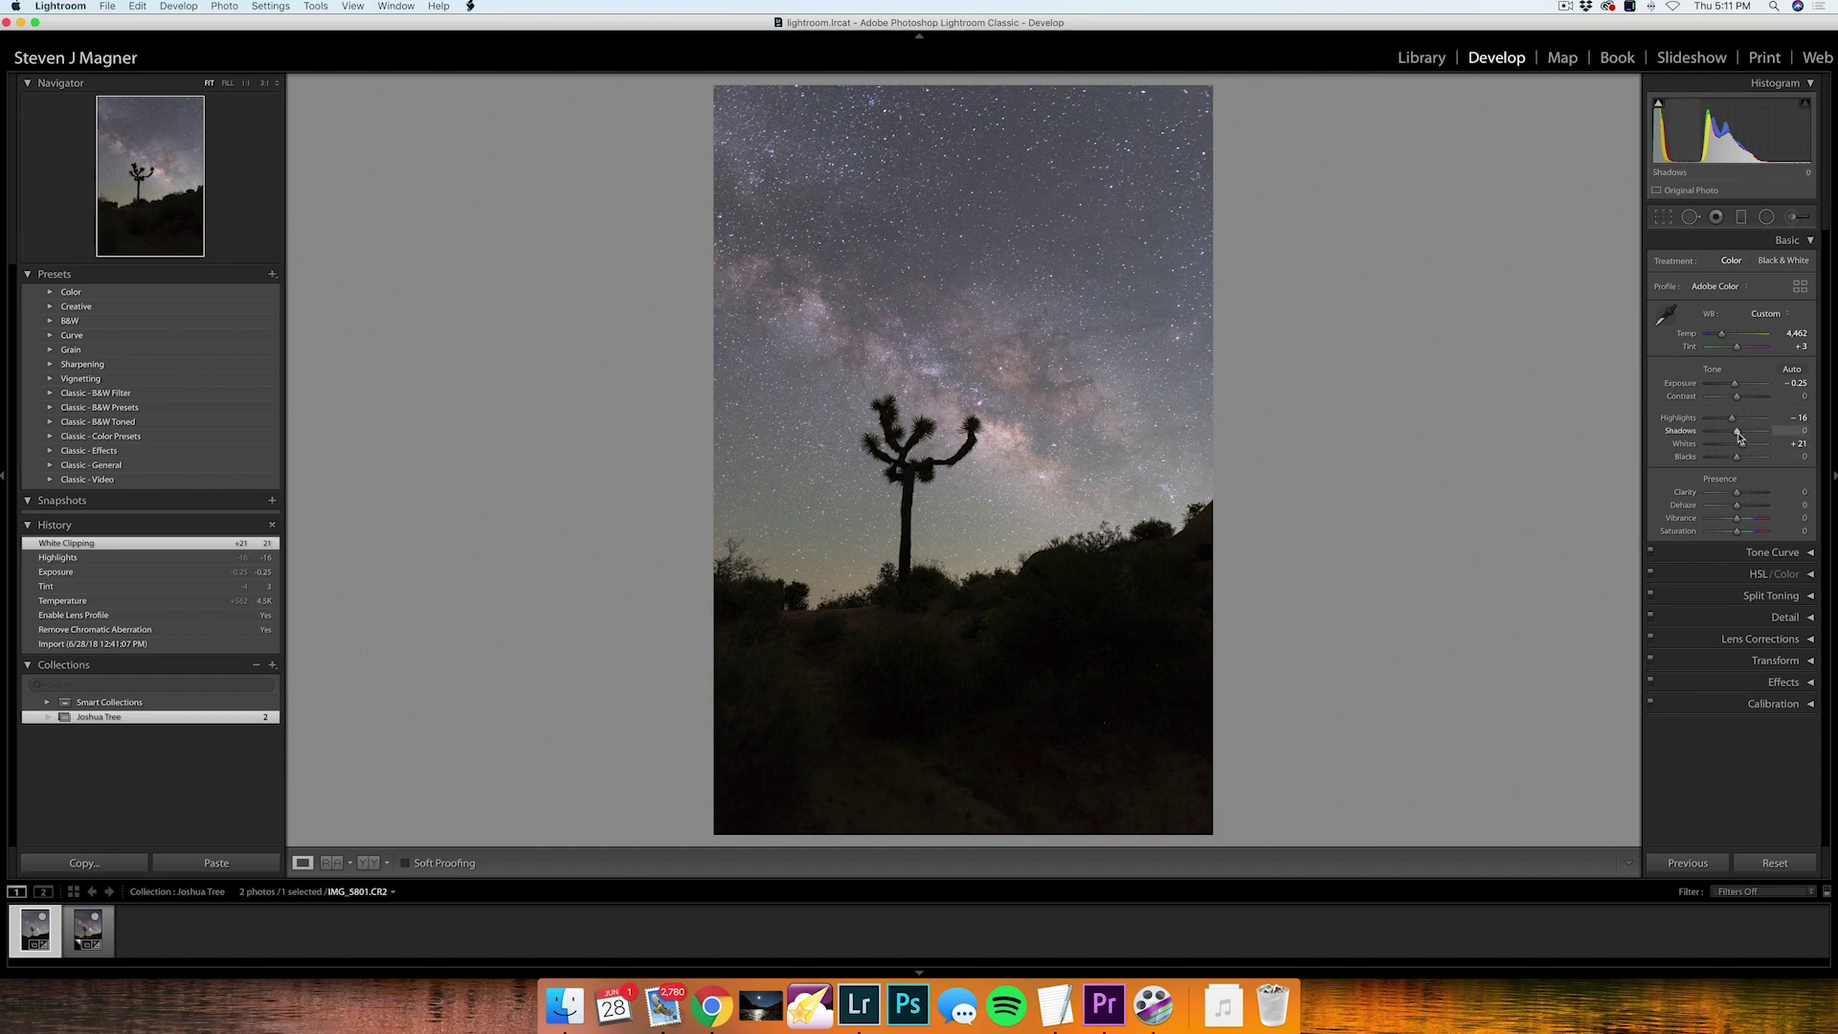
left_click_drag(1739, 437, 1744, 437)
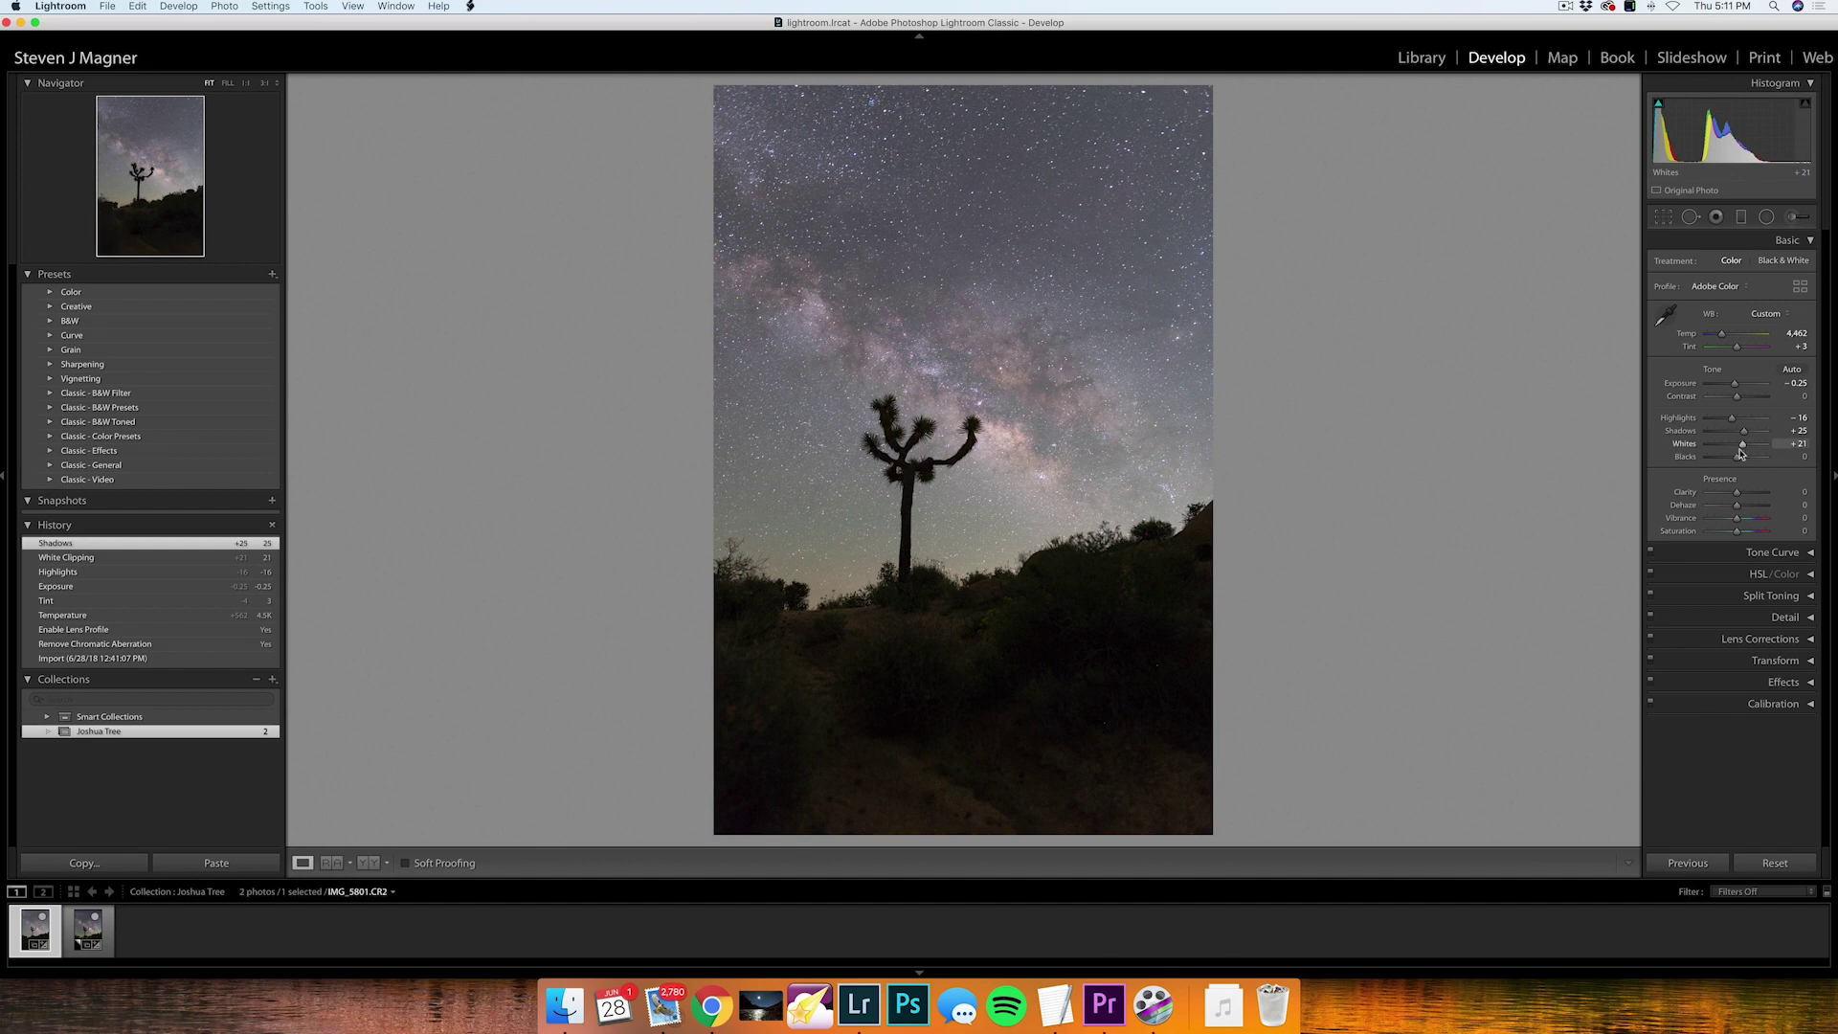
left_click_drag(1738, 458, 1730, 460)
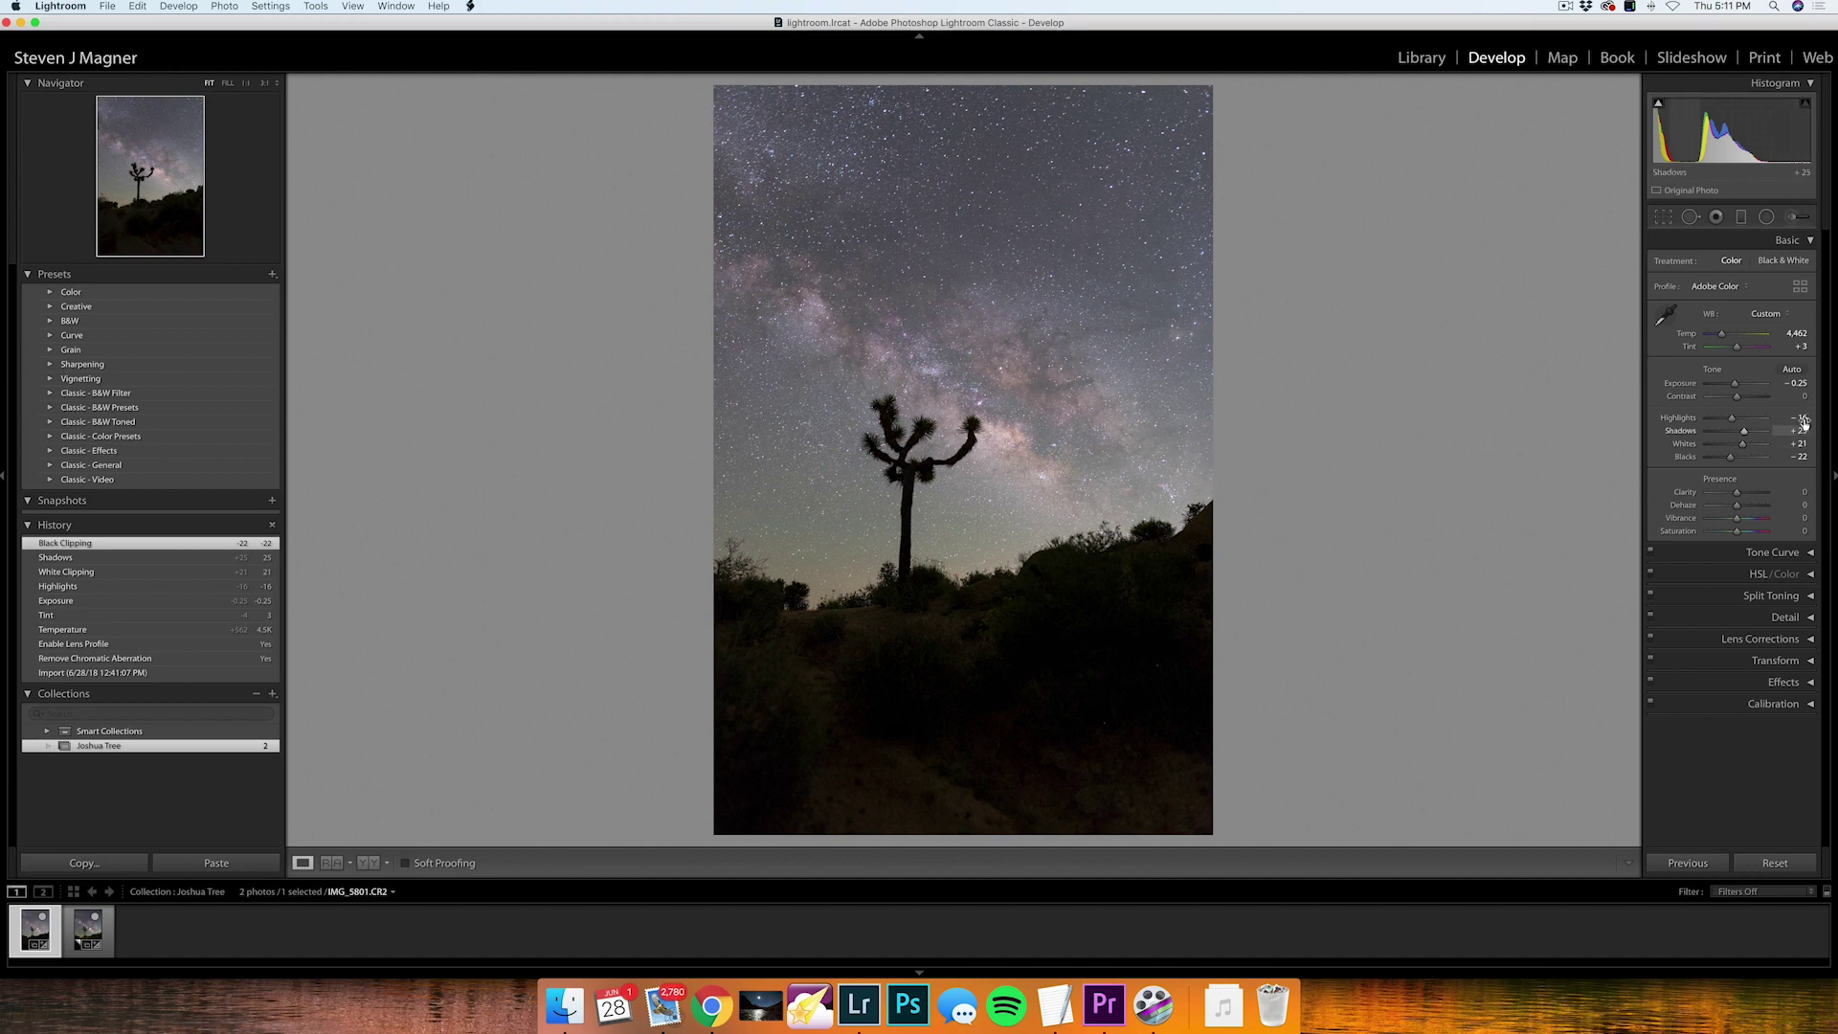
left_click_drag(1734, 420, 1730, 420)
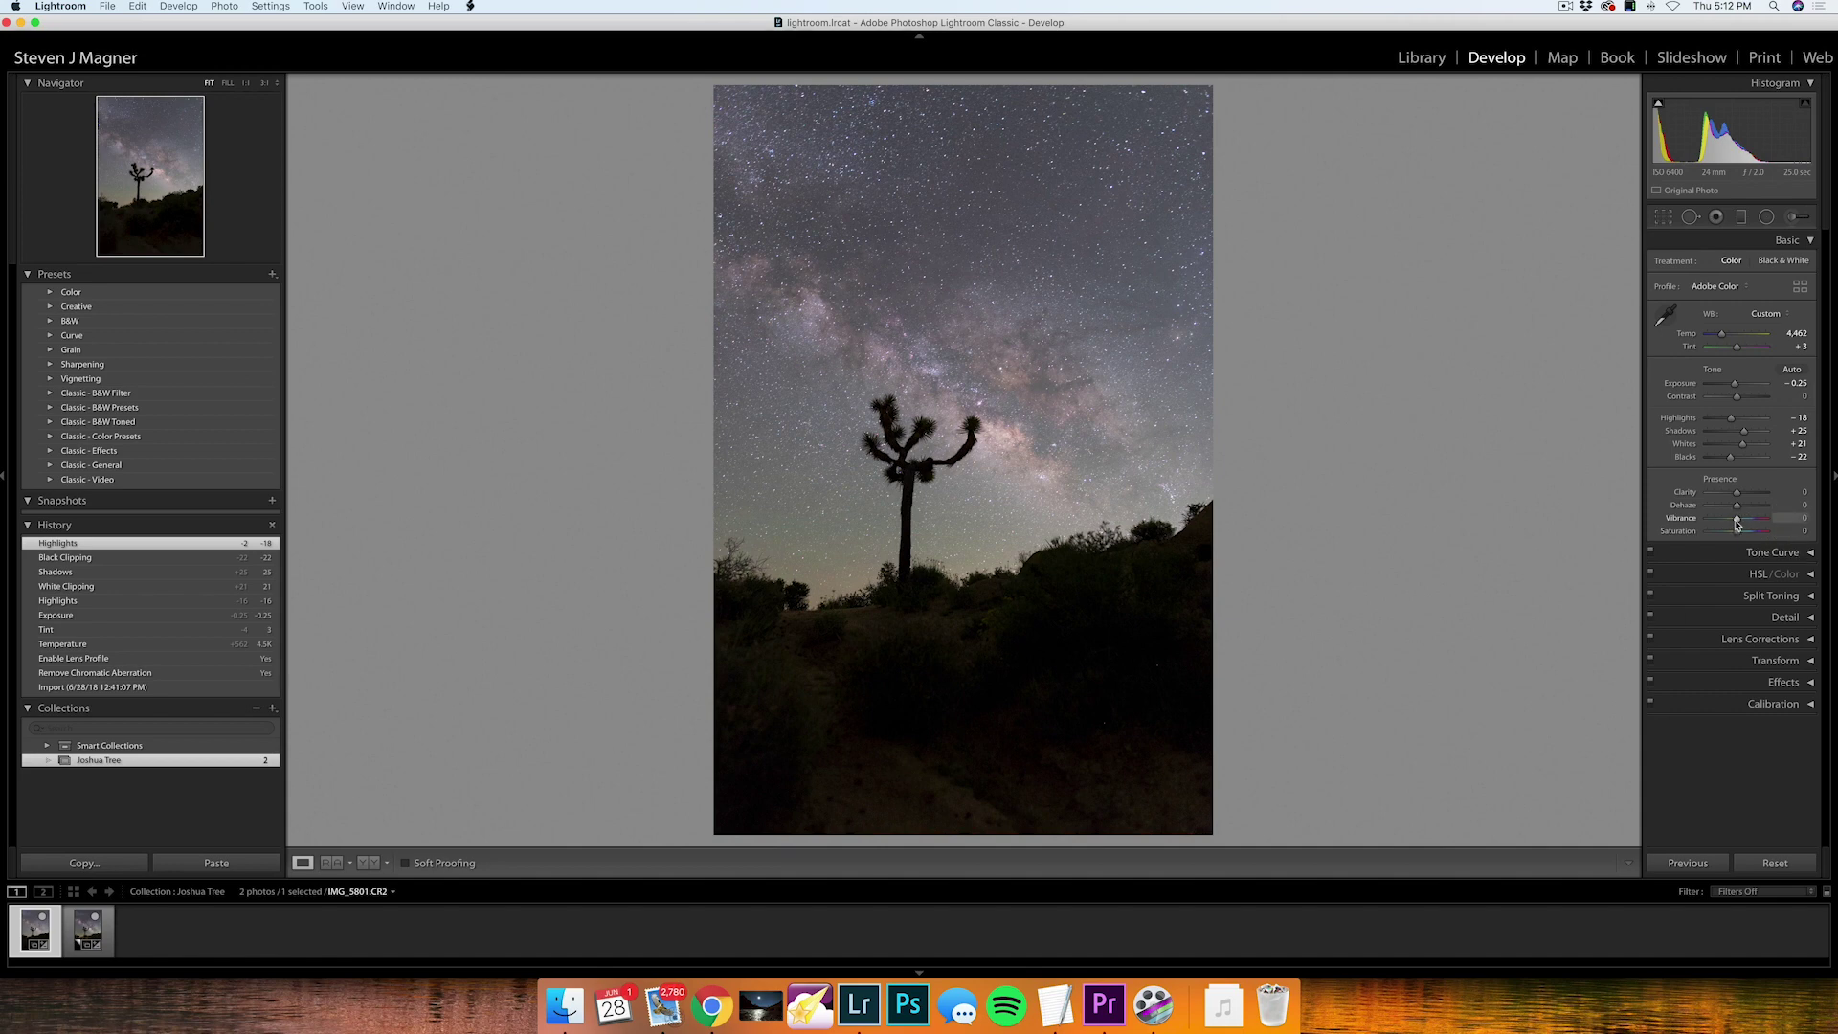
left_click_drag(1738, 524, 1738, 525)
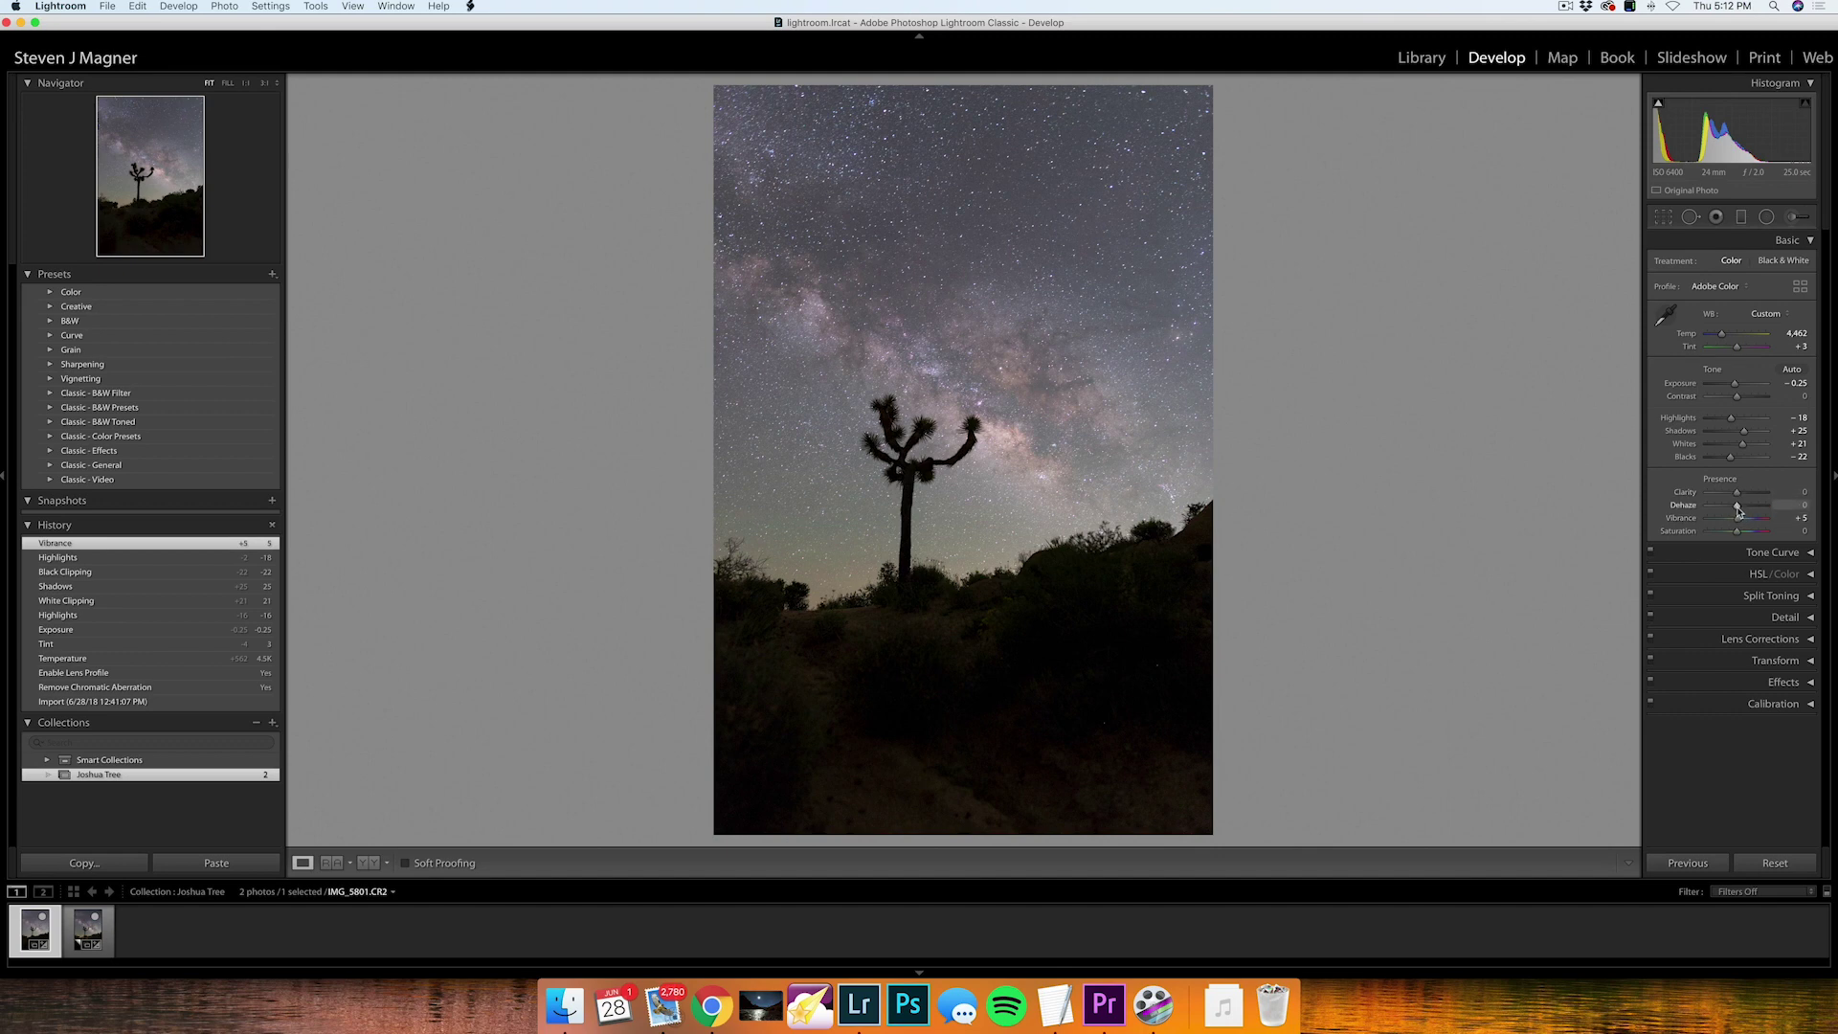
left_click_drag(1737, 512, 1739, 512)
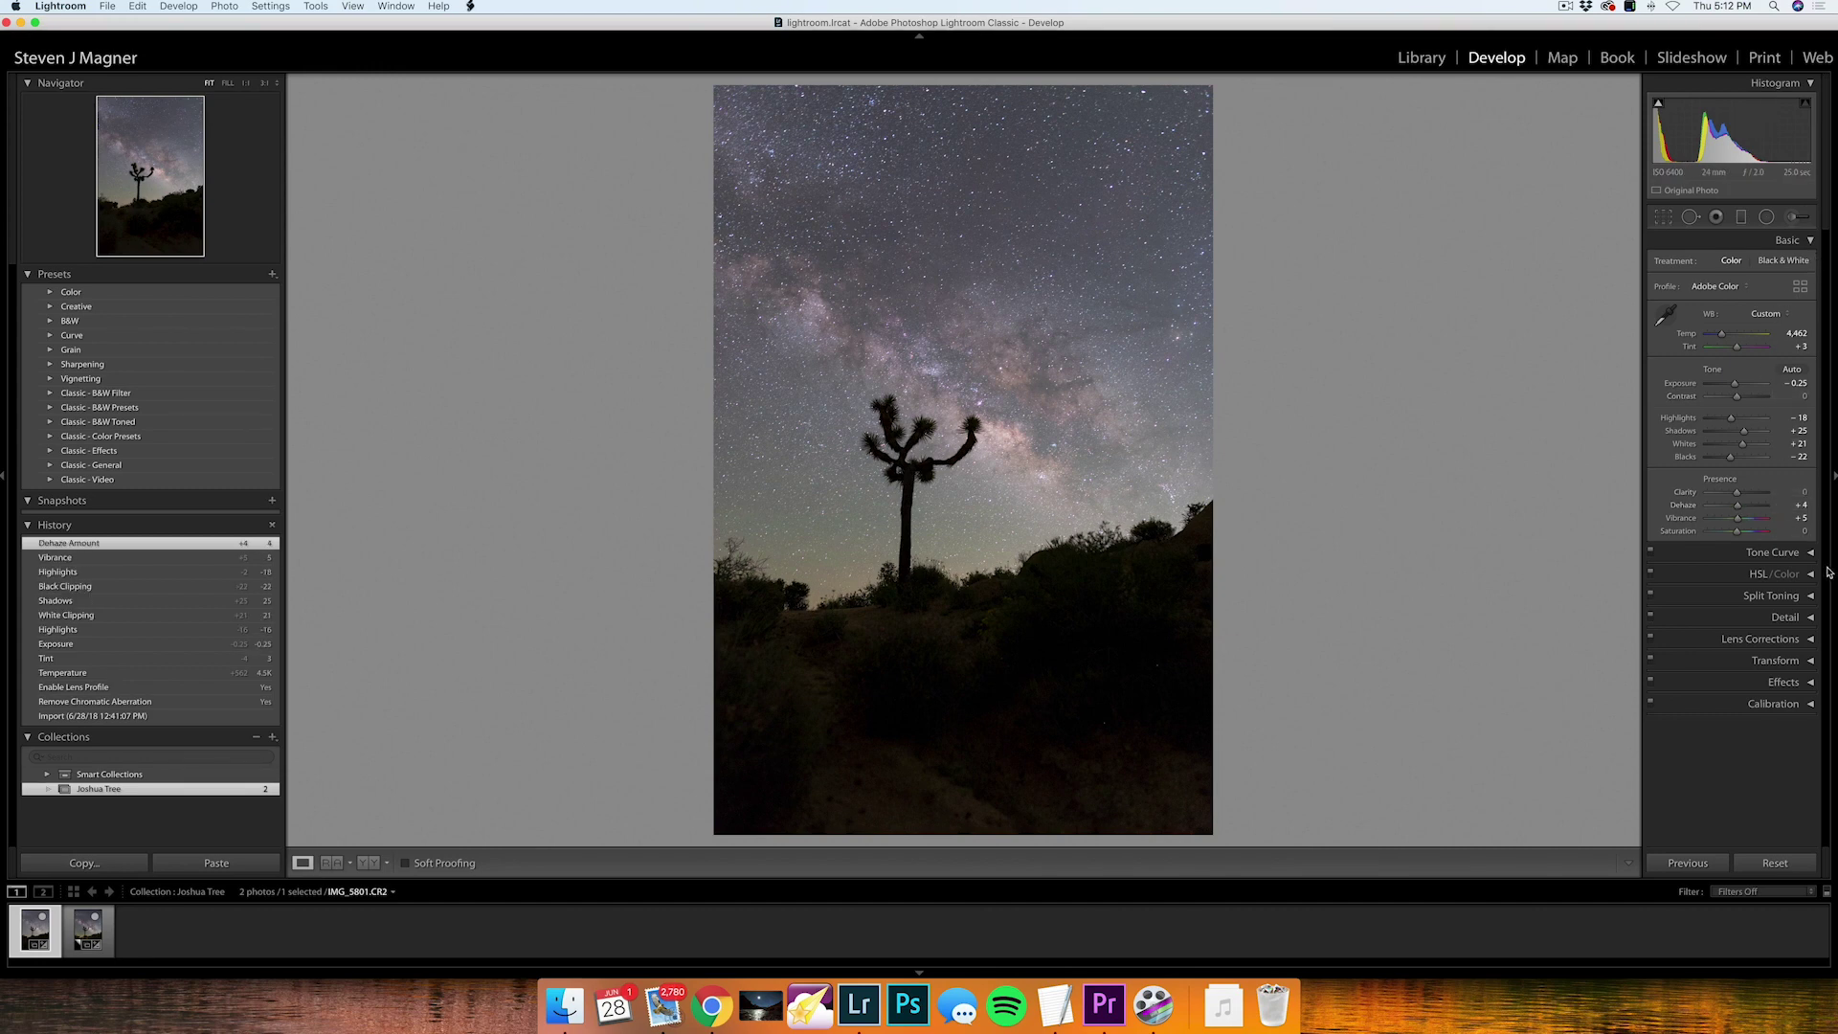
- Collapse the Basic panel and add shadow and highlight points on the Point Curve
left_click(1809, 240)
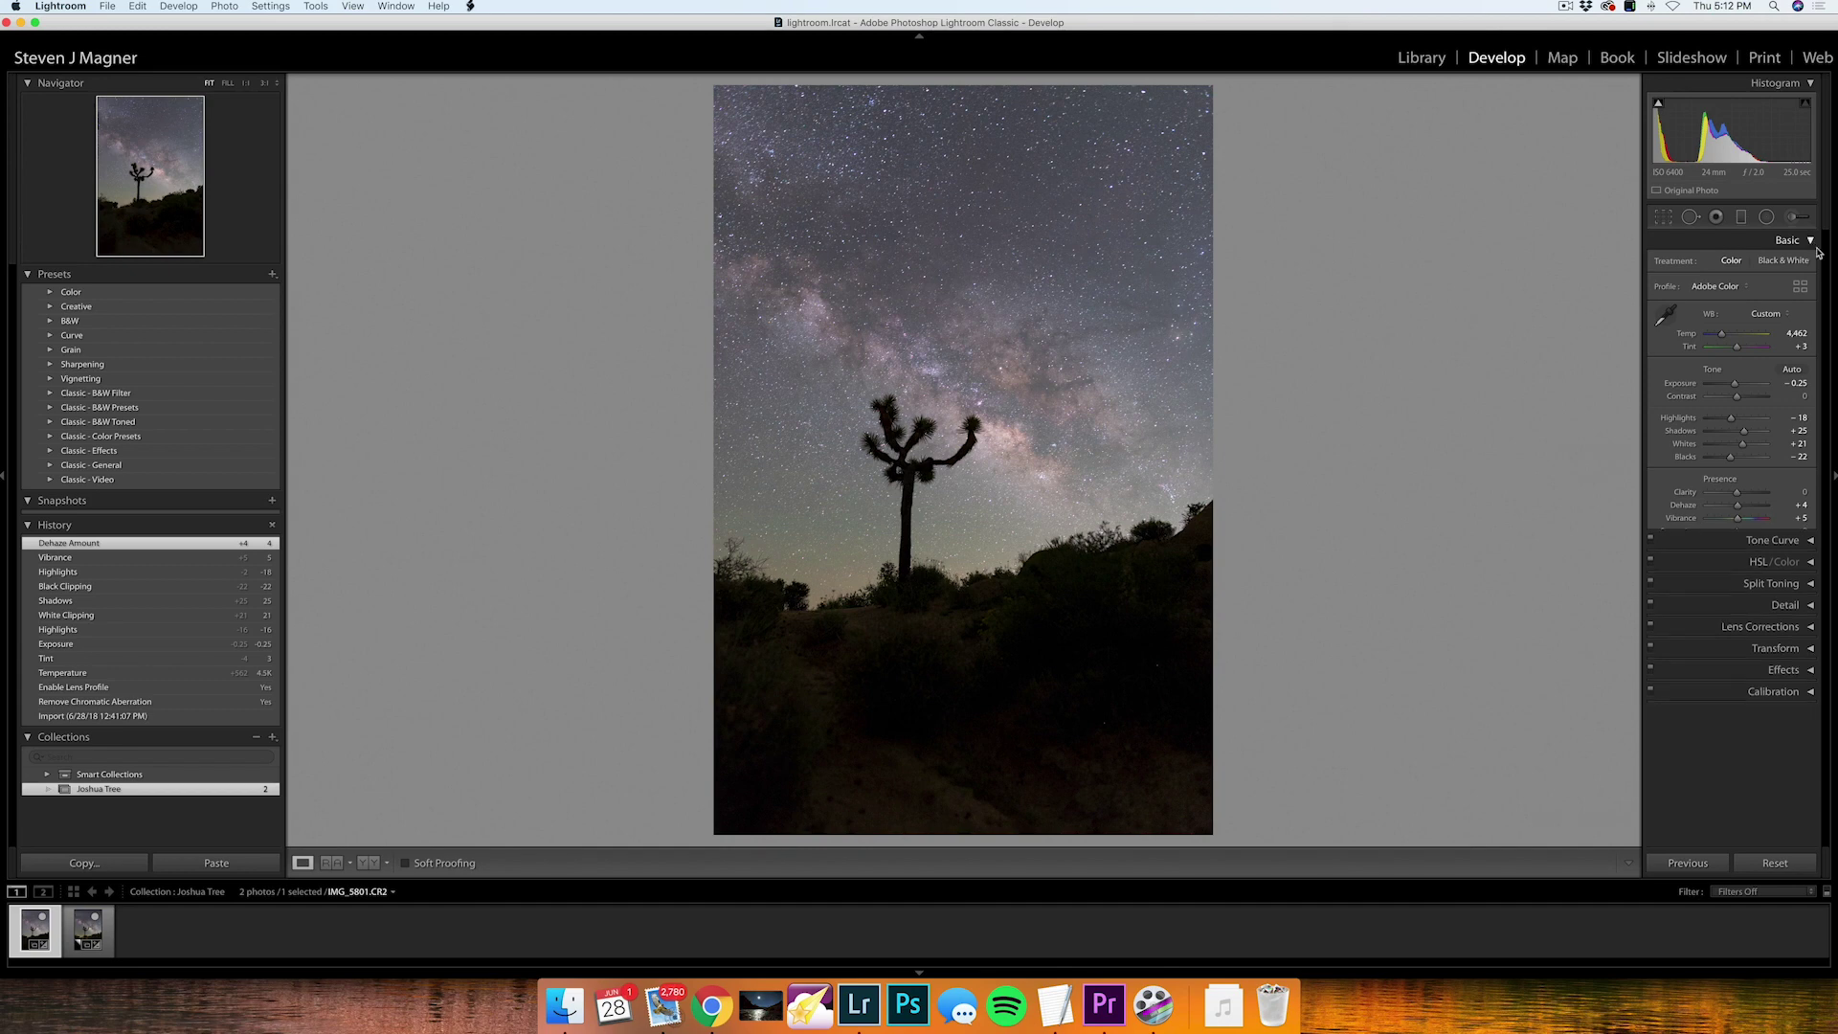
left_click(1816, 263)
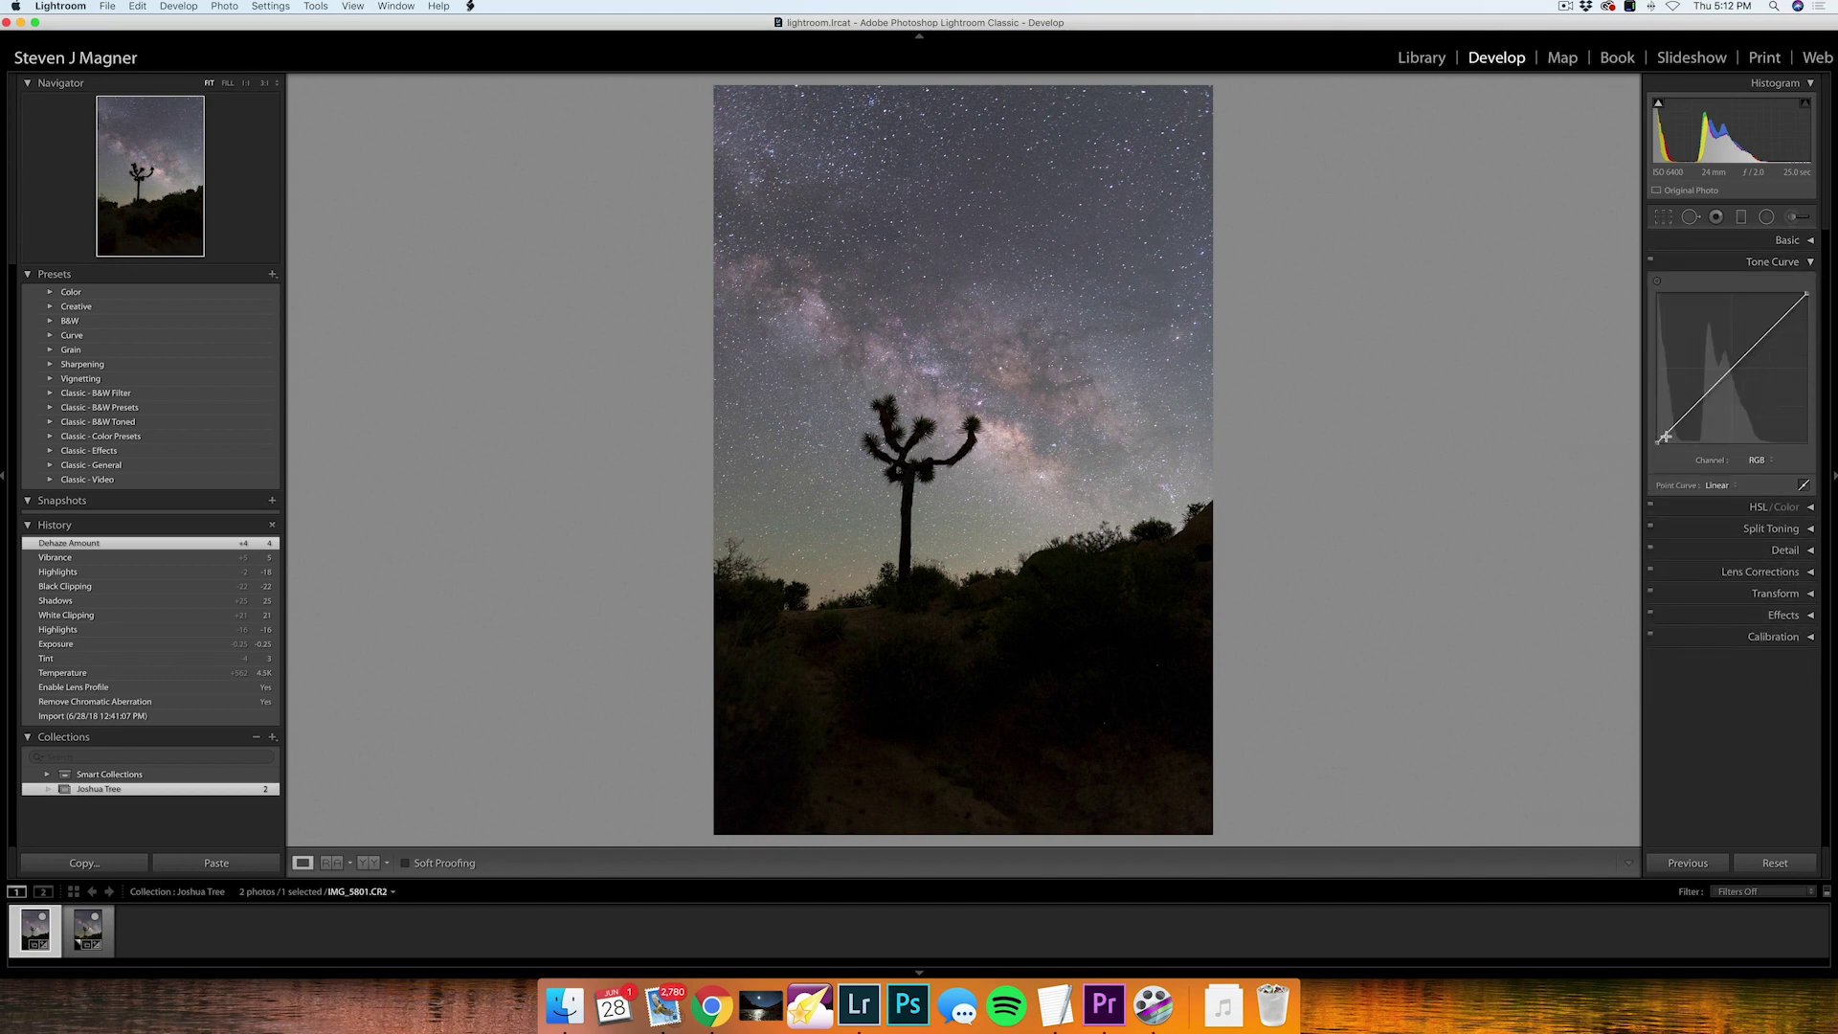
left_click_drag(1680, 421, 1680, 428)
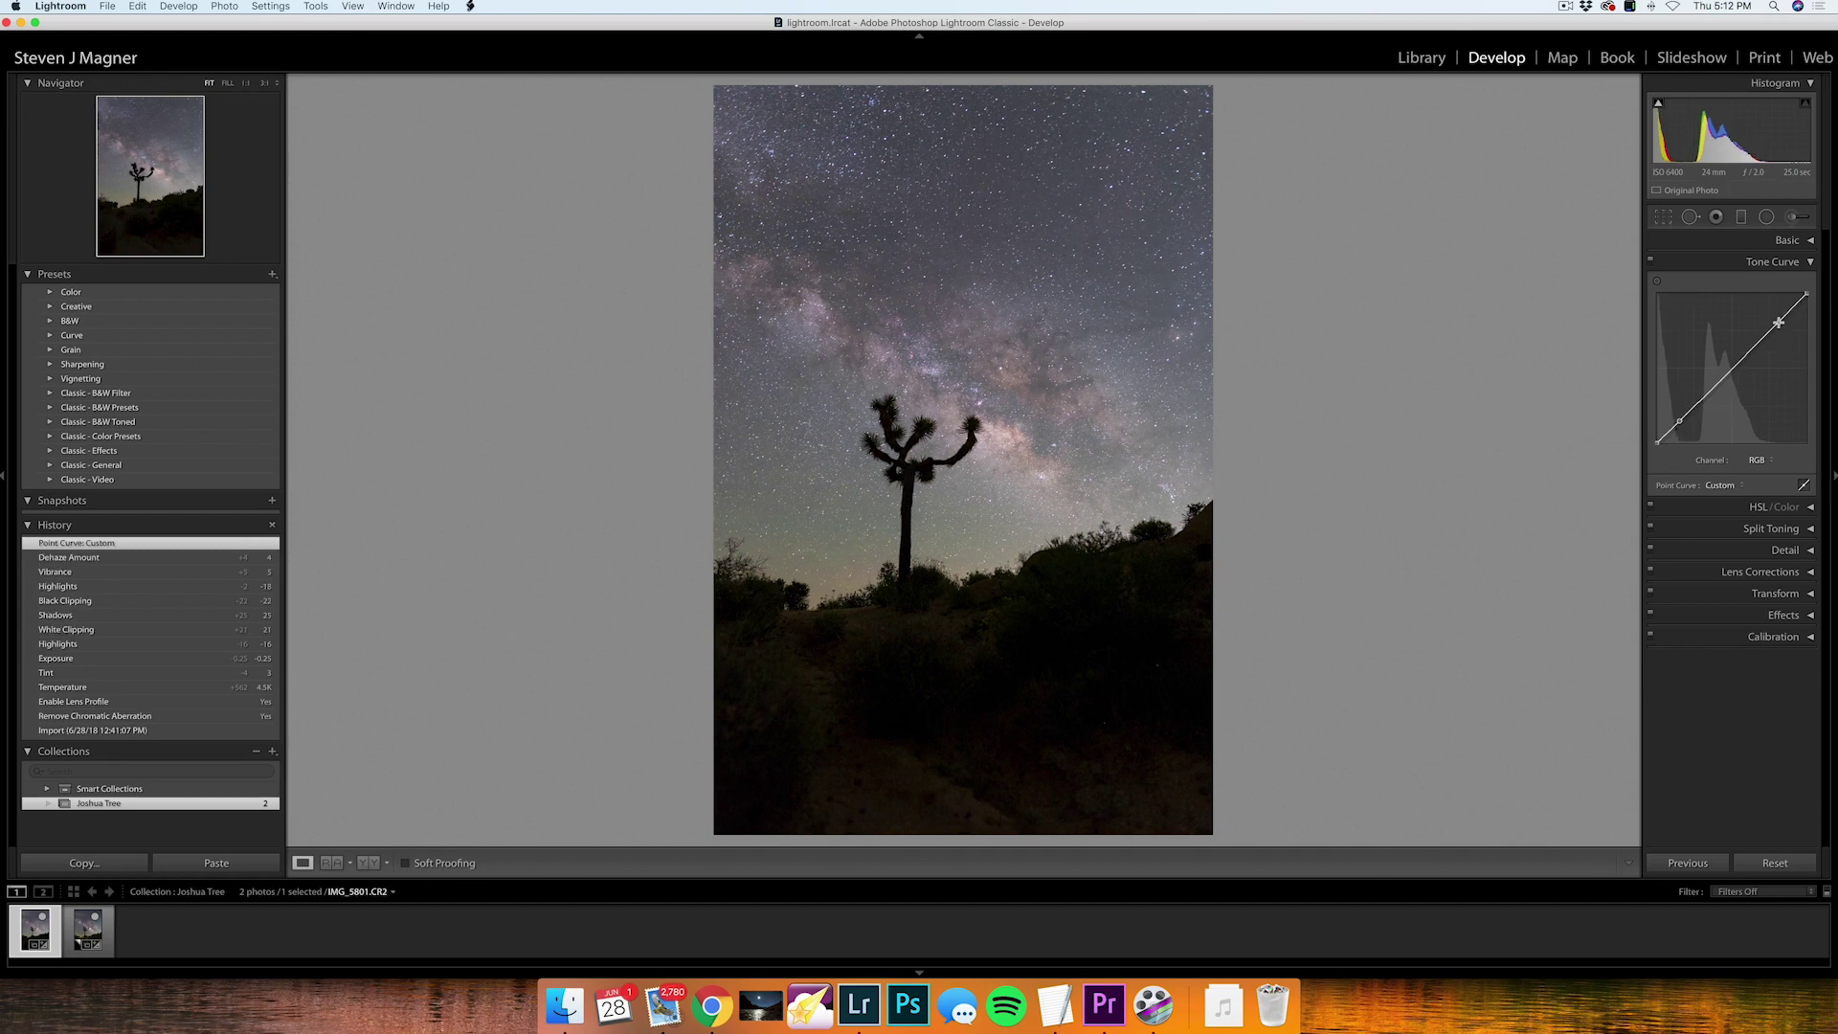
left_click_drag(1774, 327, 1770, 331)
left_click_drag(1771, 332, 1768, 328)
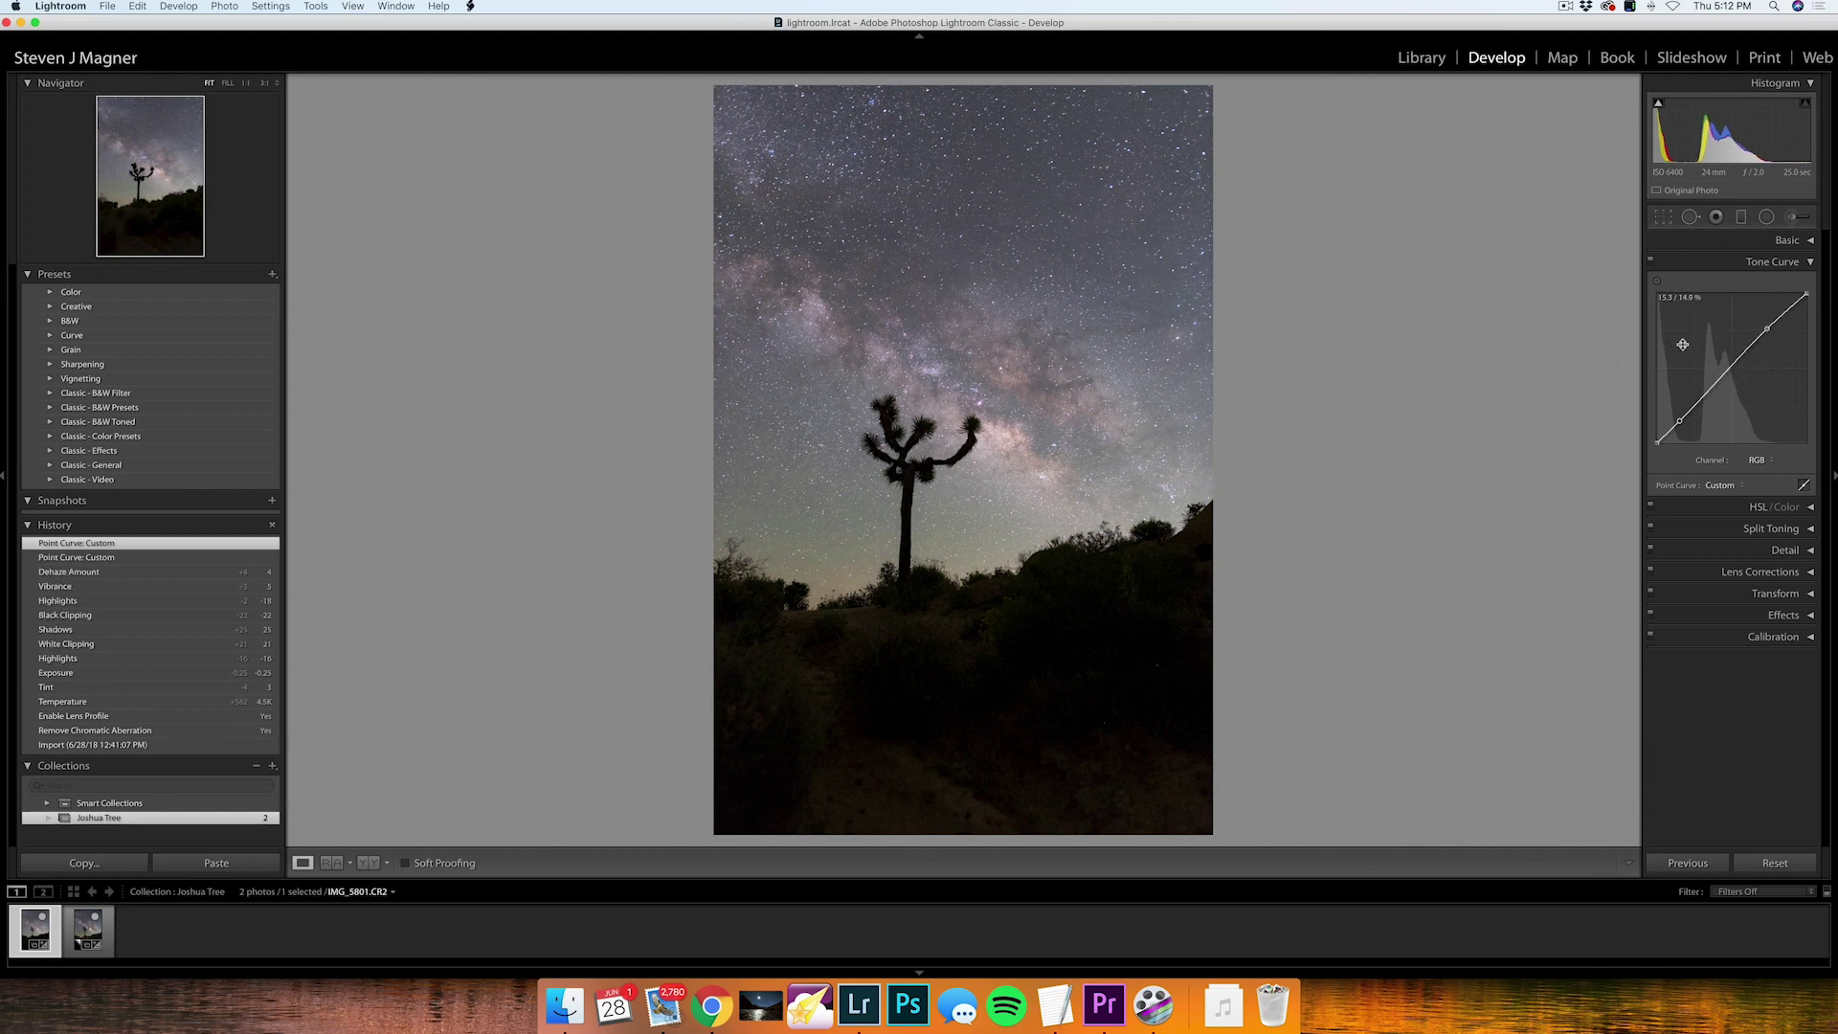
left_click_drag(1681, 423, 1682, 422)
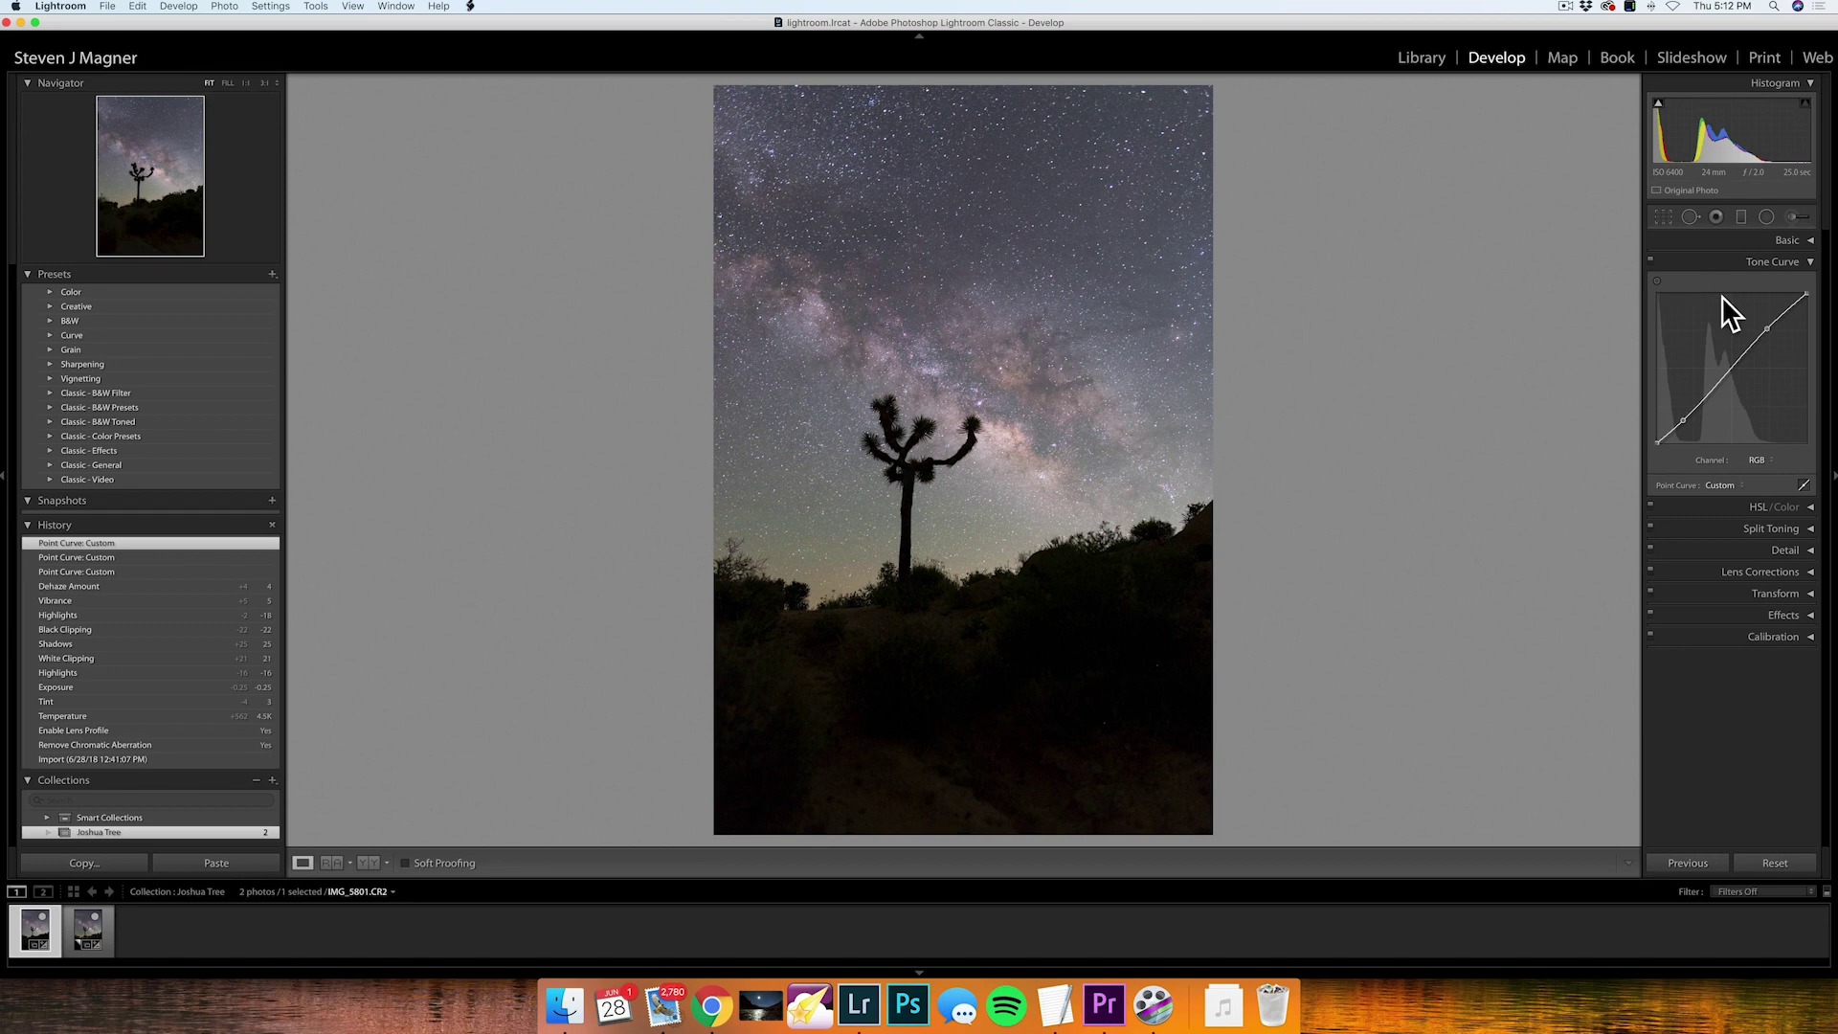
- Refine the curve on-photo, brightening Milky Way tones and undoing the midtone darkening
left_click(1809, 263)
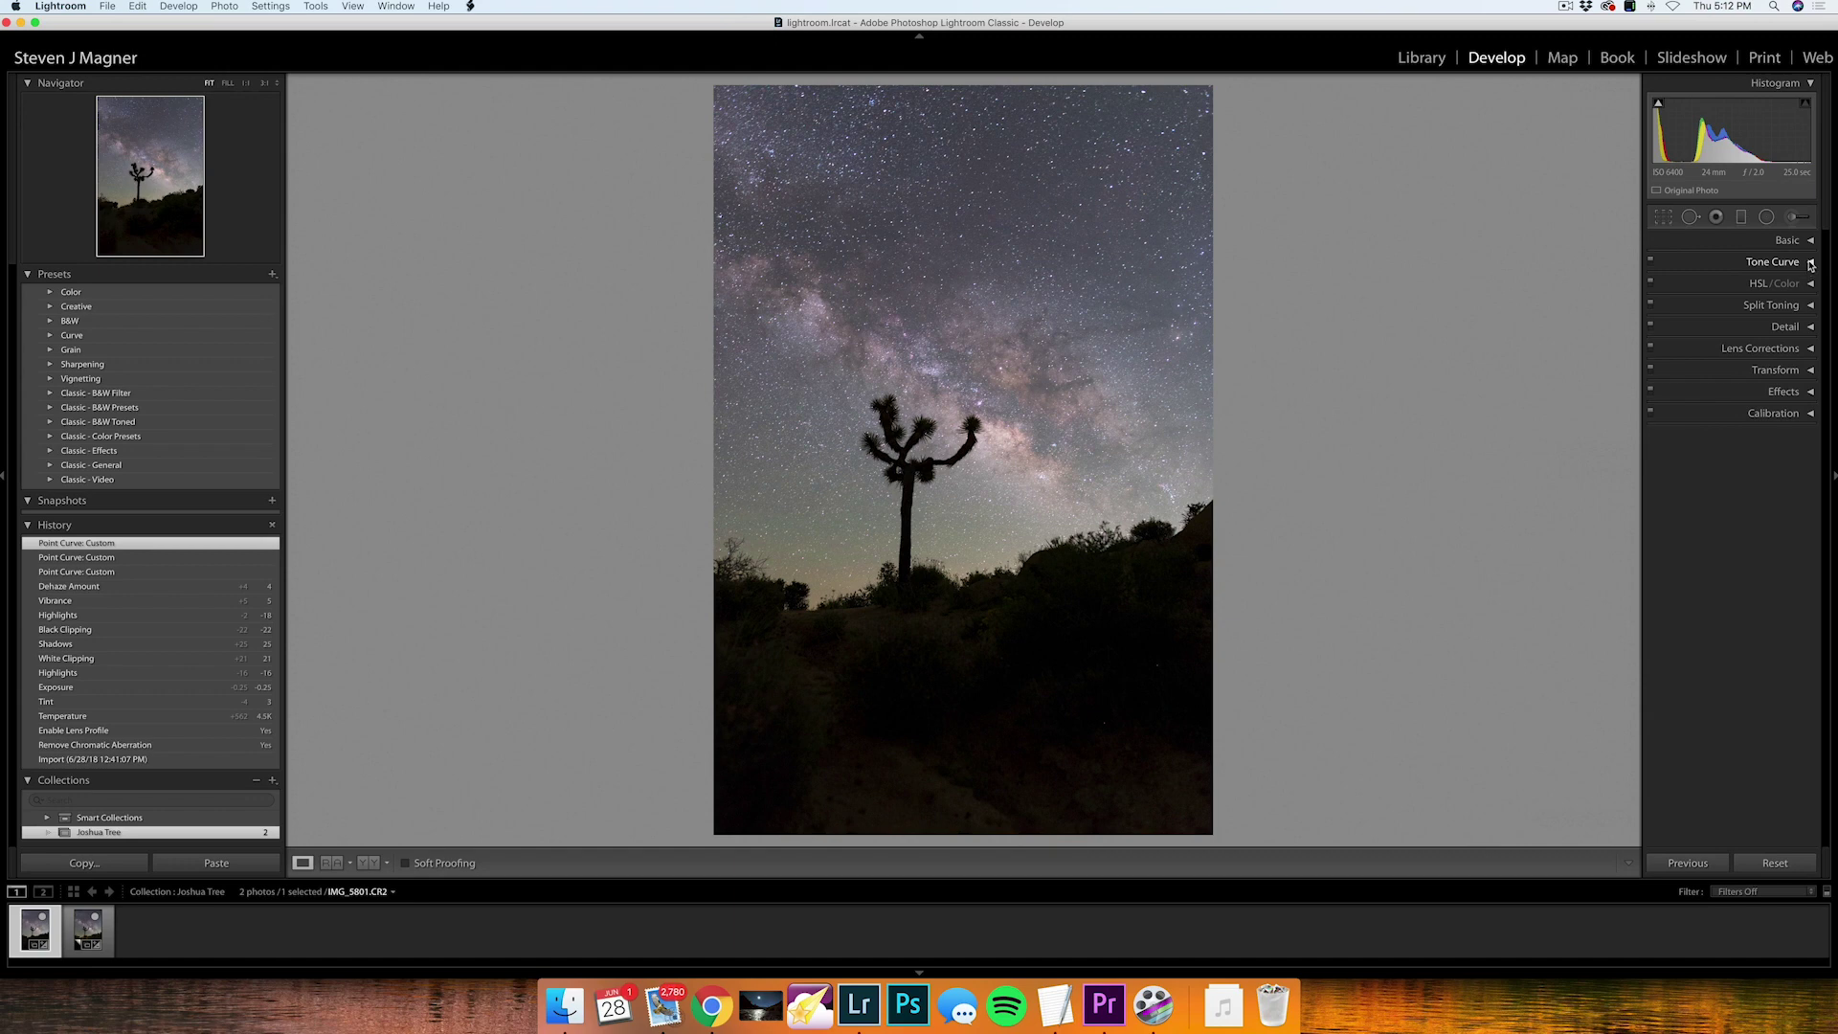
left_click(1809, 263)
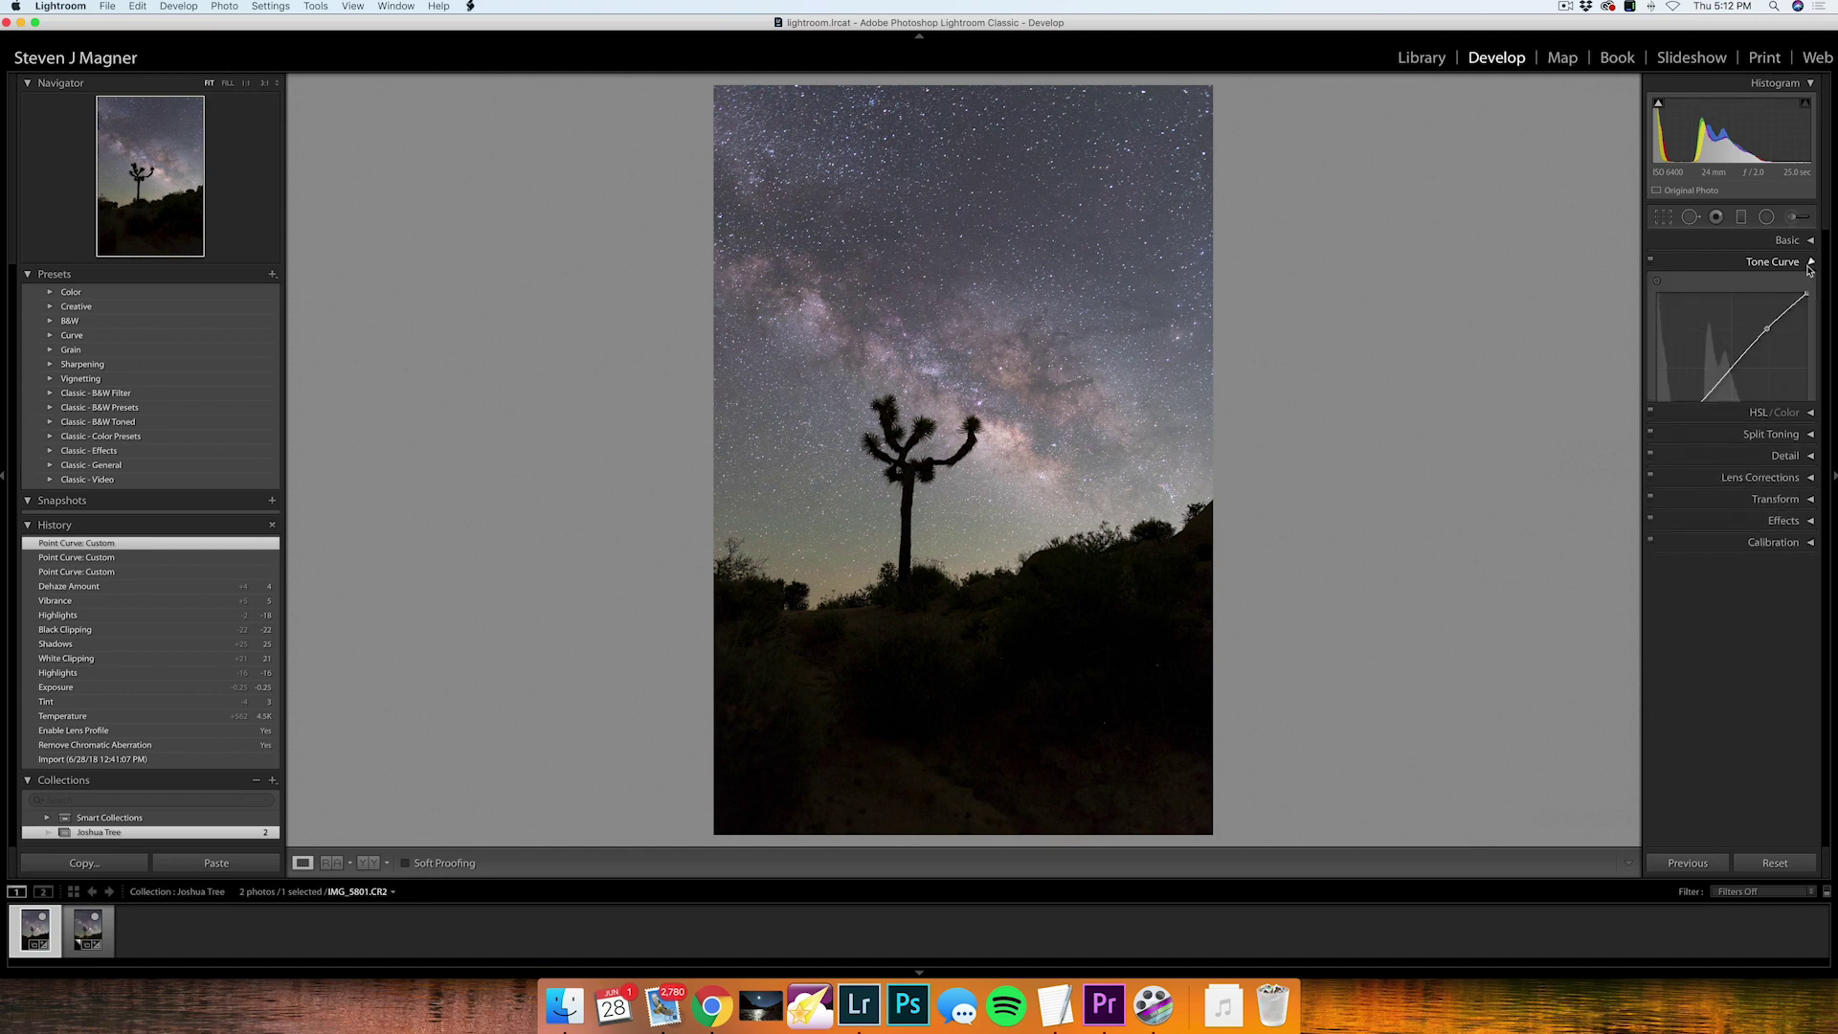
left_click(1659, 287)
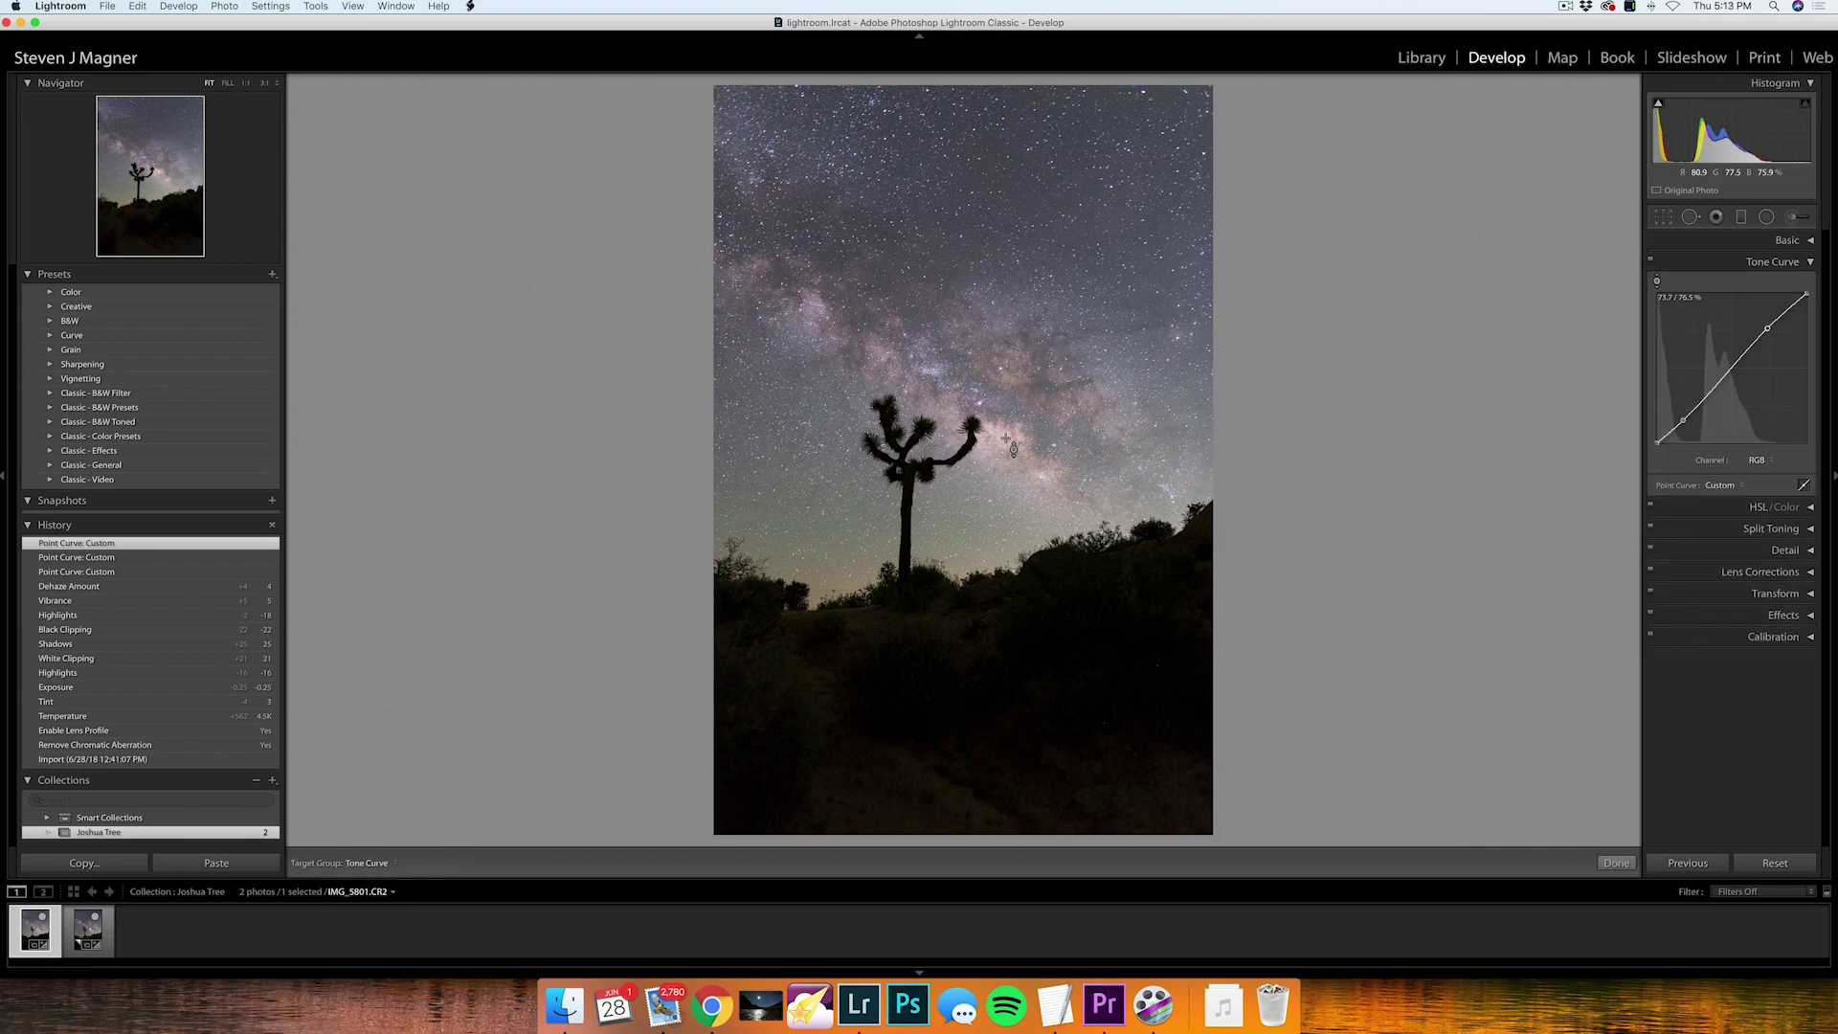
left_click_drag(1757, 336, 1762, 331)
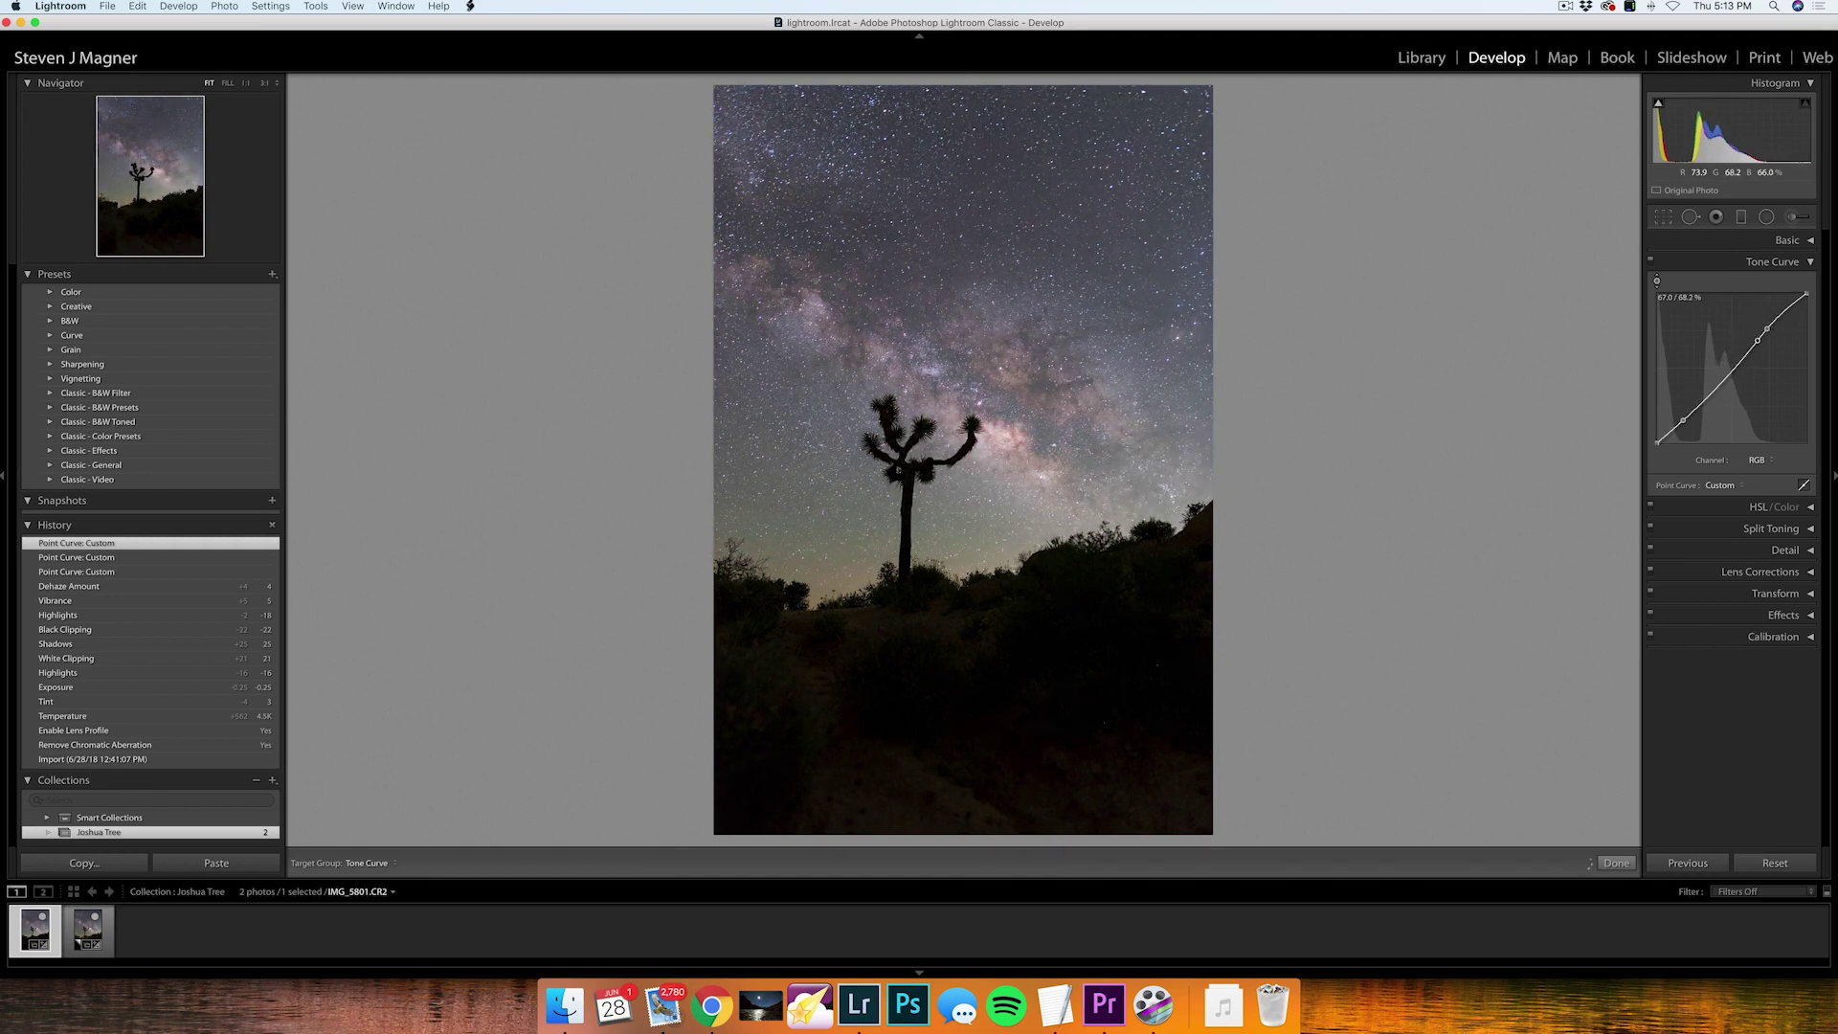
left_click_drag(1720, 376, 1721, 385)
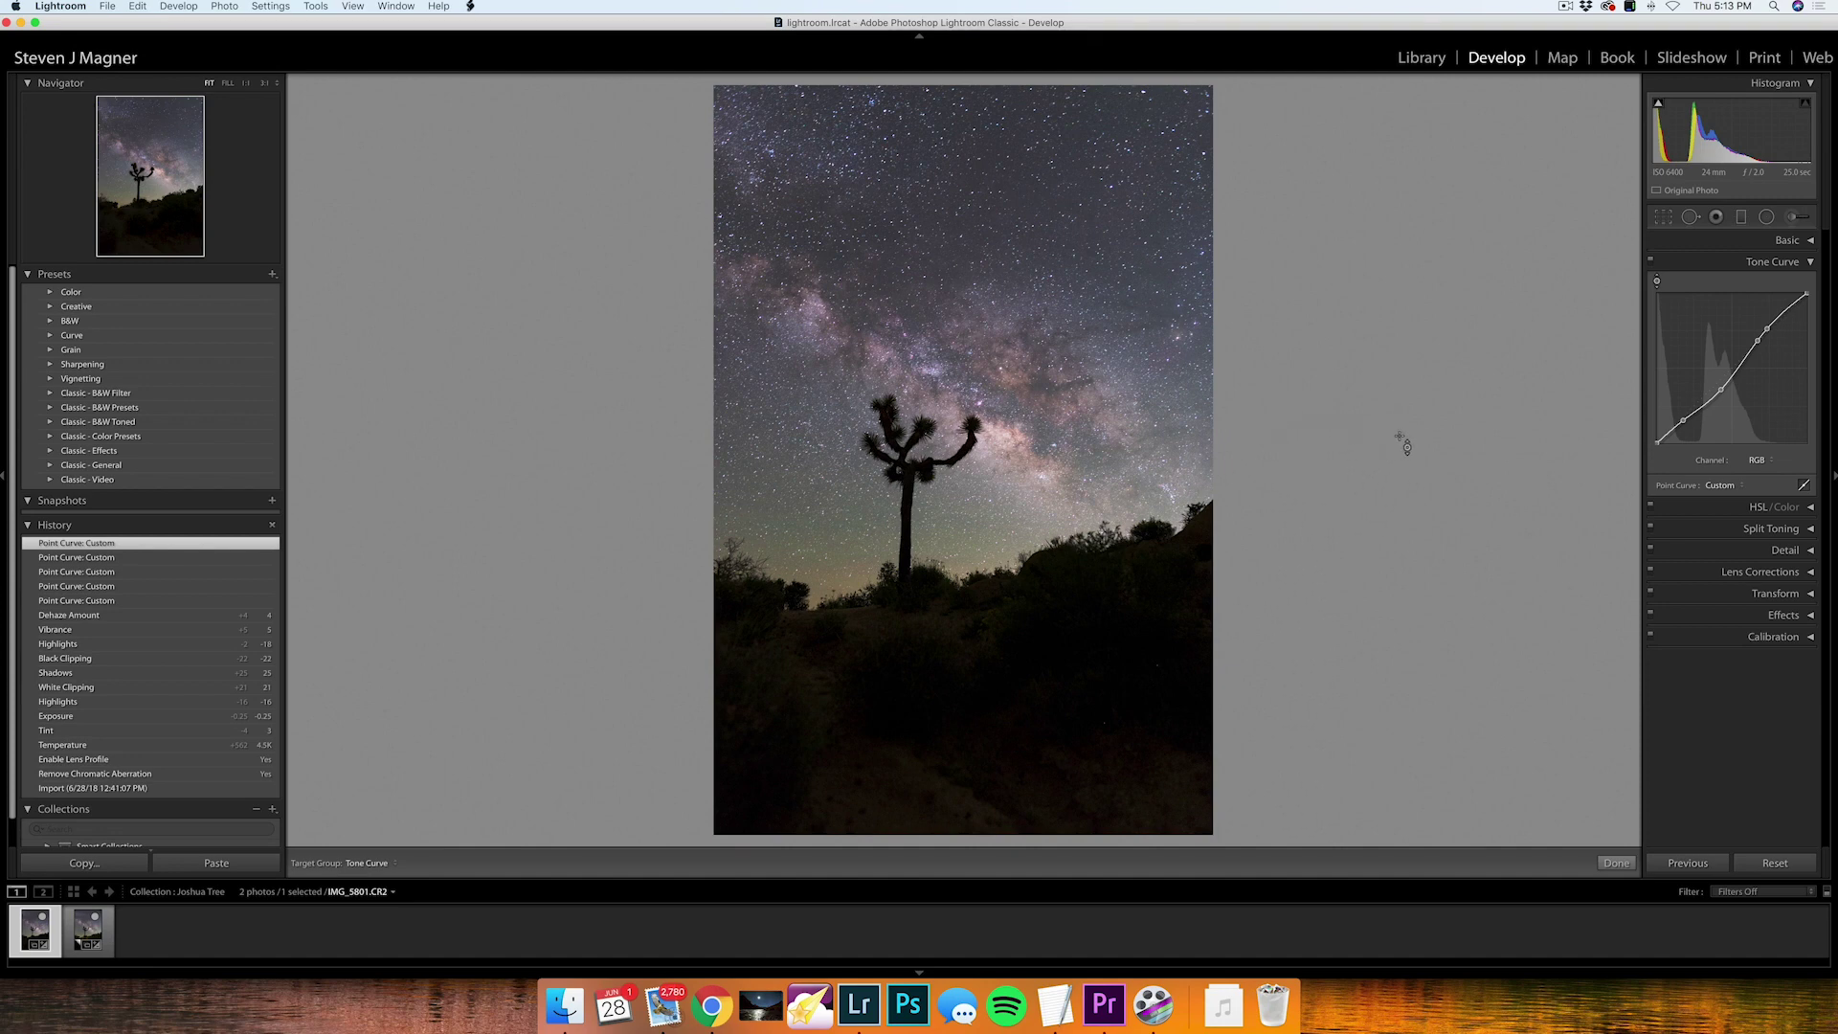
key("super+z")
key("super+z")
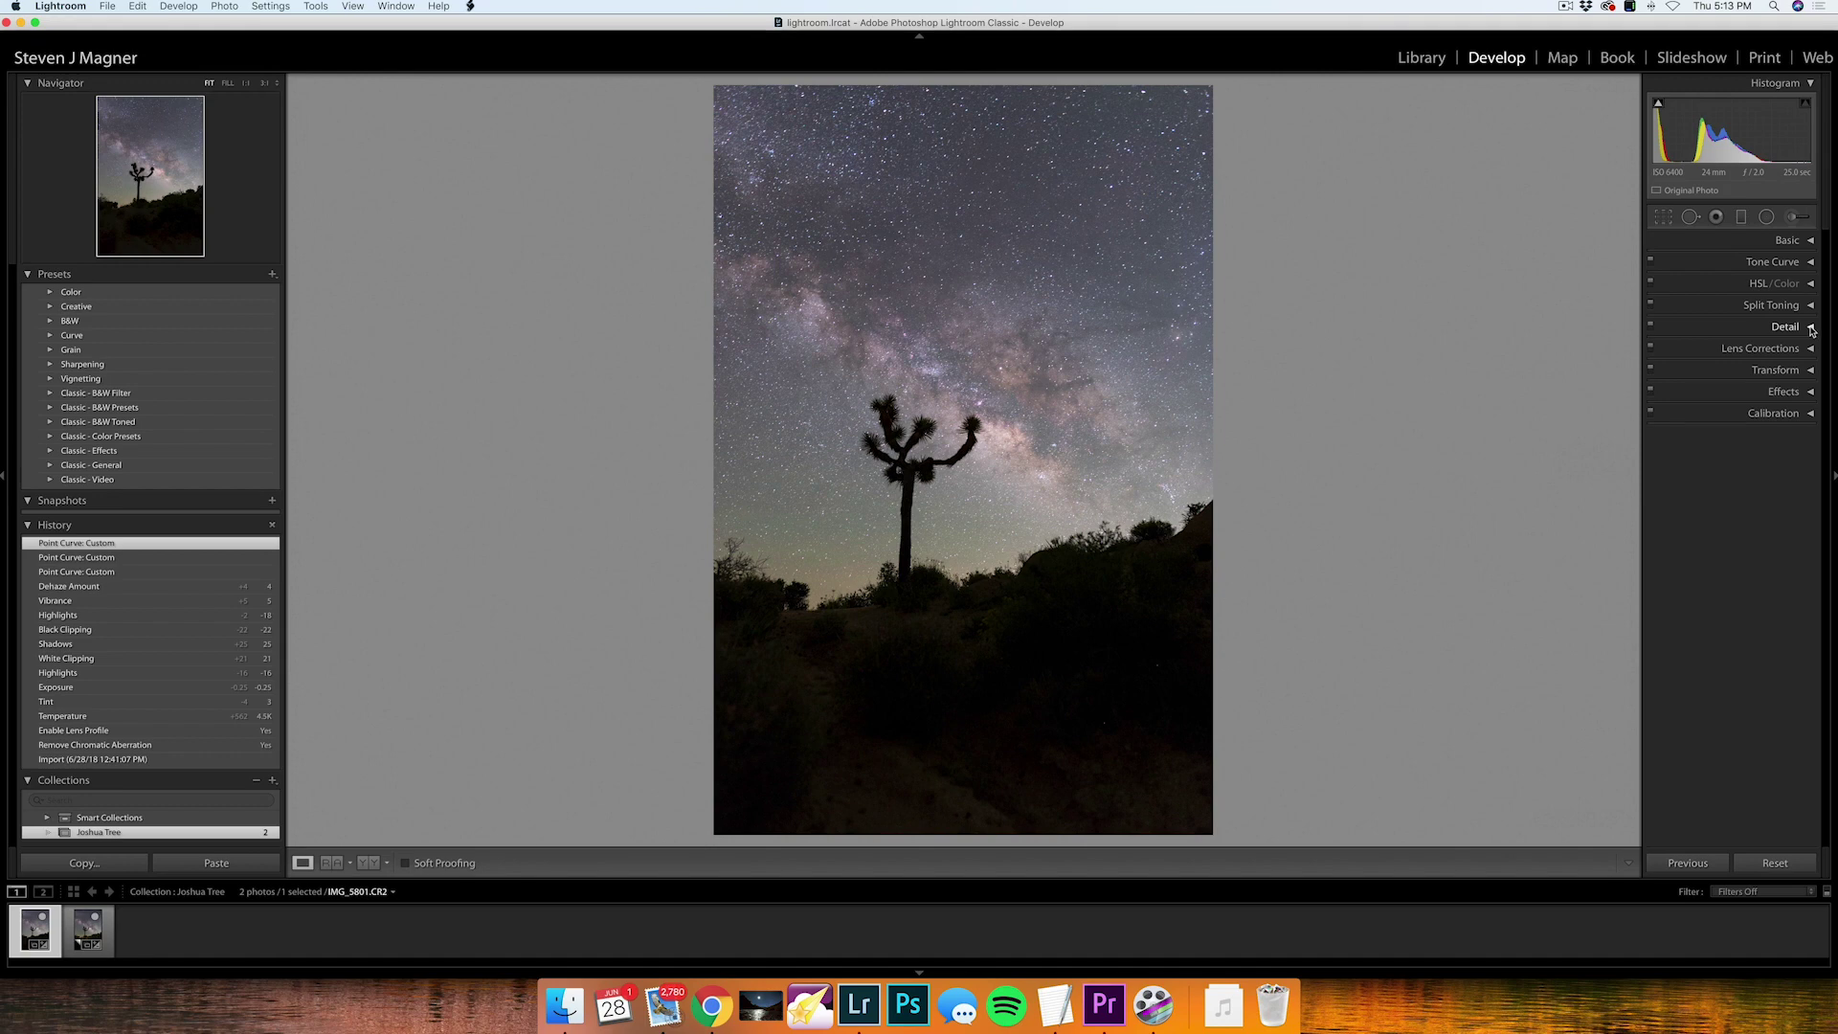
left_click(1811, 329)
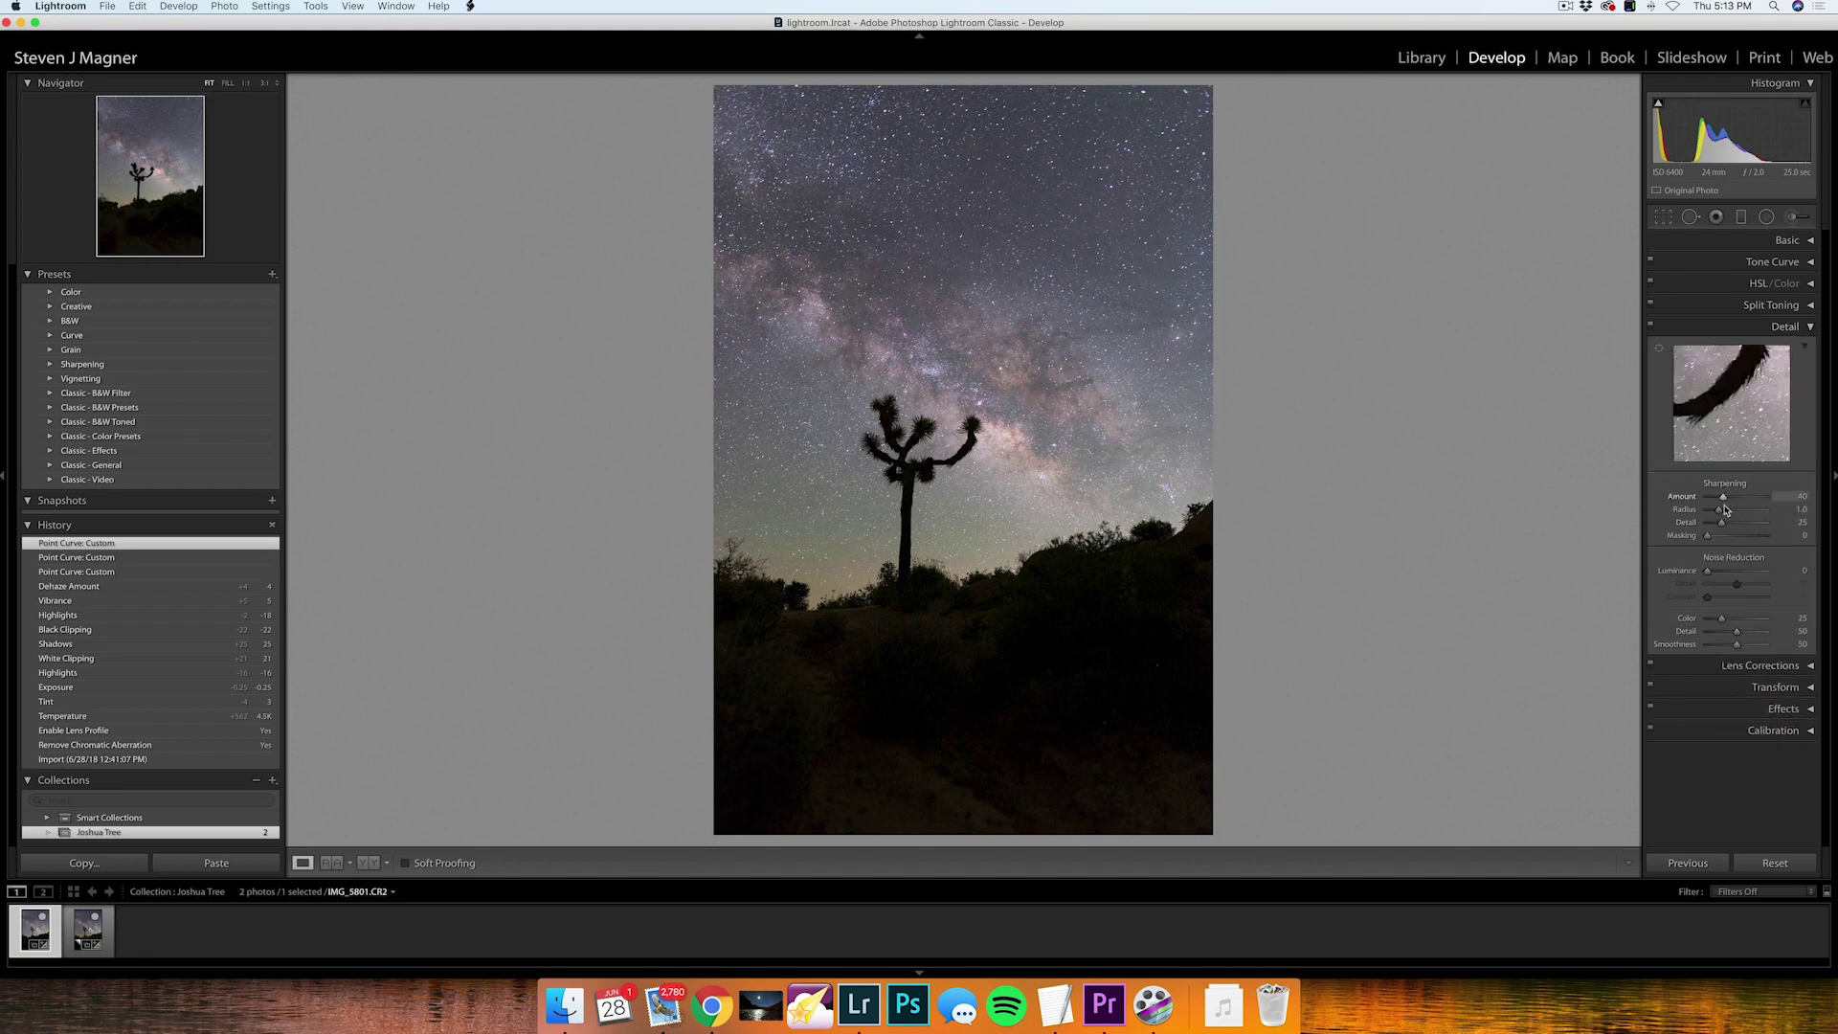
- Set Luminance noise reduction to 40, Color to 43, and Sharpening Amount to 25
left_click_drag(1709, 577, 1720, 578)
left_click_drag(1725, 574, 1732, 577)
left_click_drag(1732, 572, 1735, 570)
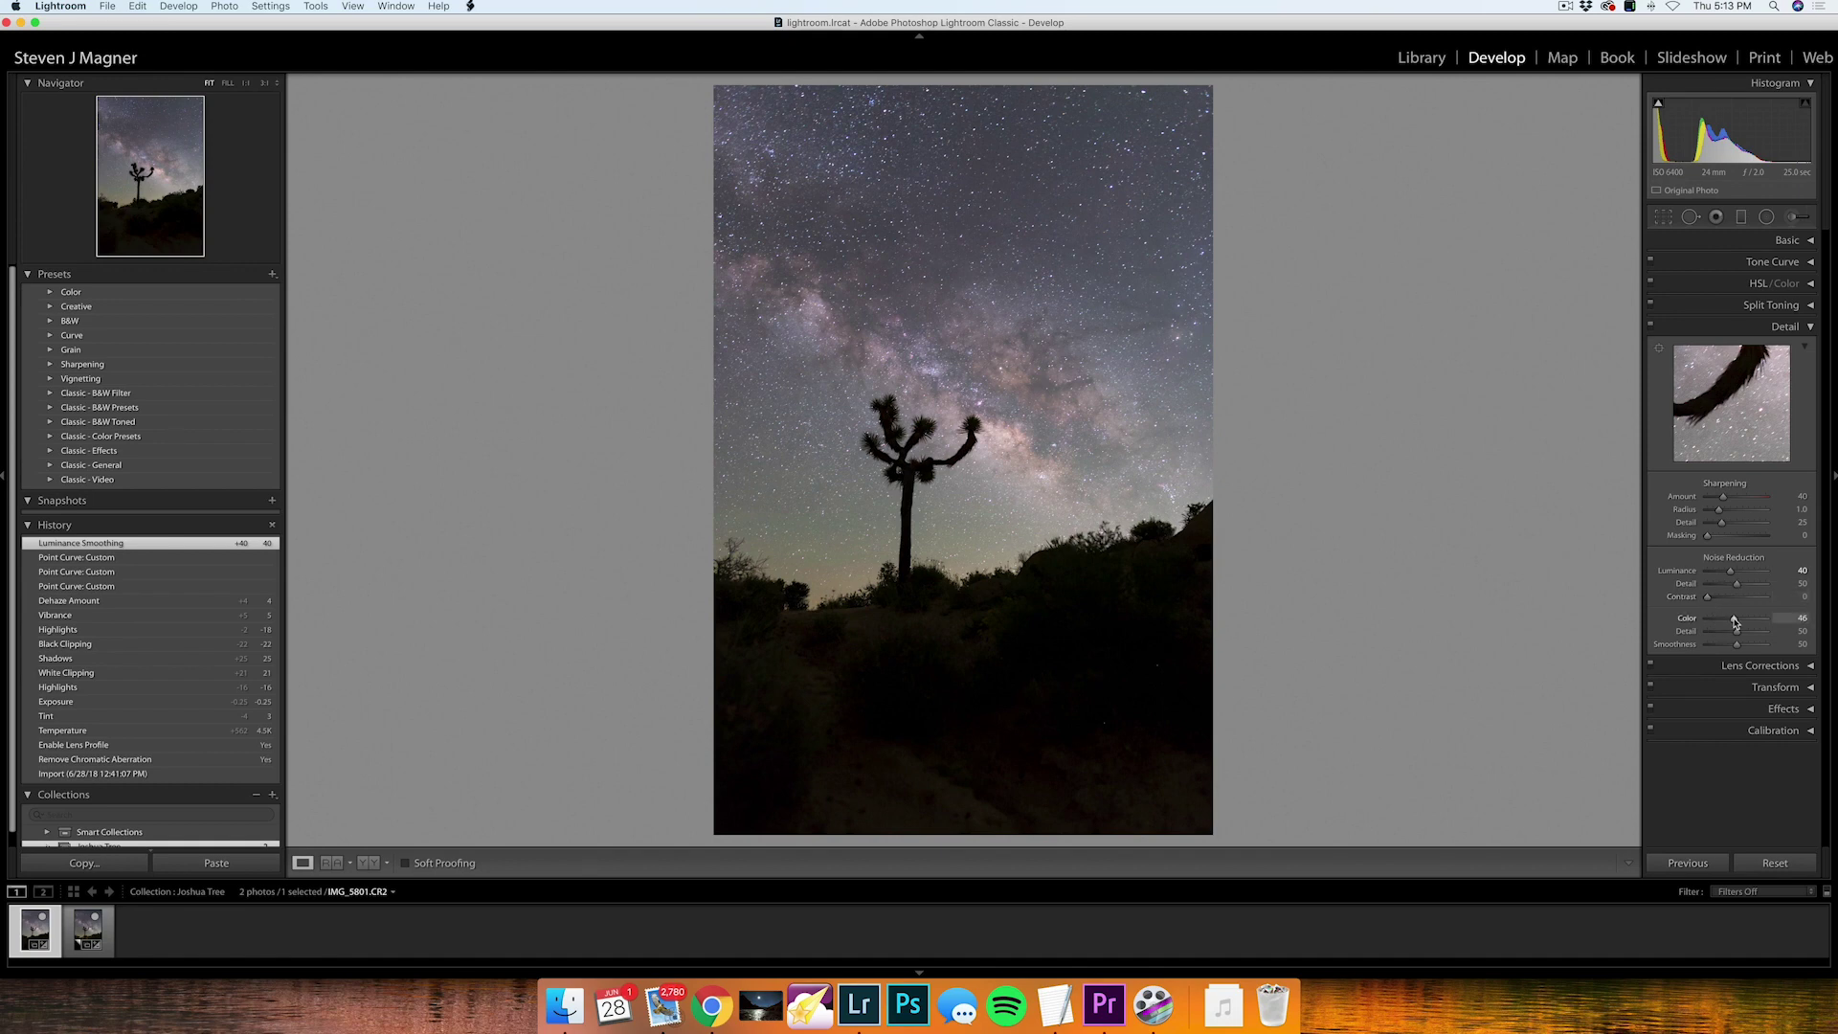
left_click_drag(1734, 621, 1724, 622)
left_click_drag(1733, 621, 1733, 622)
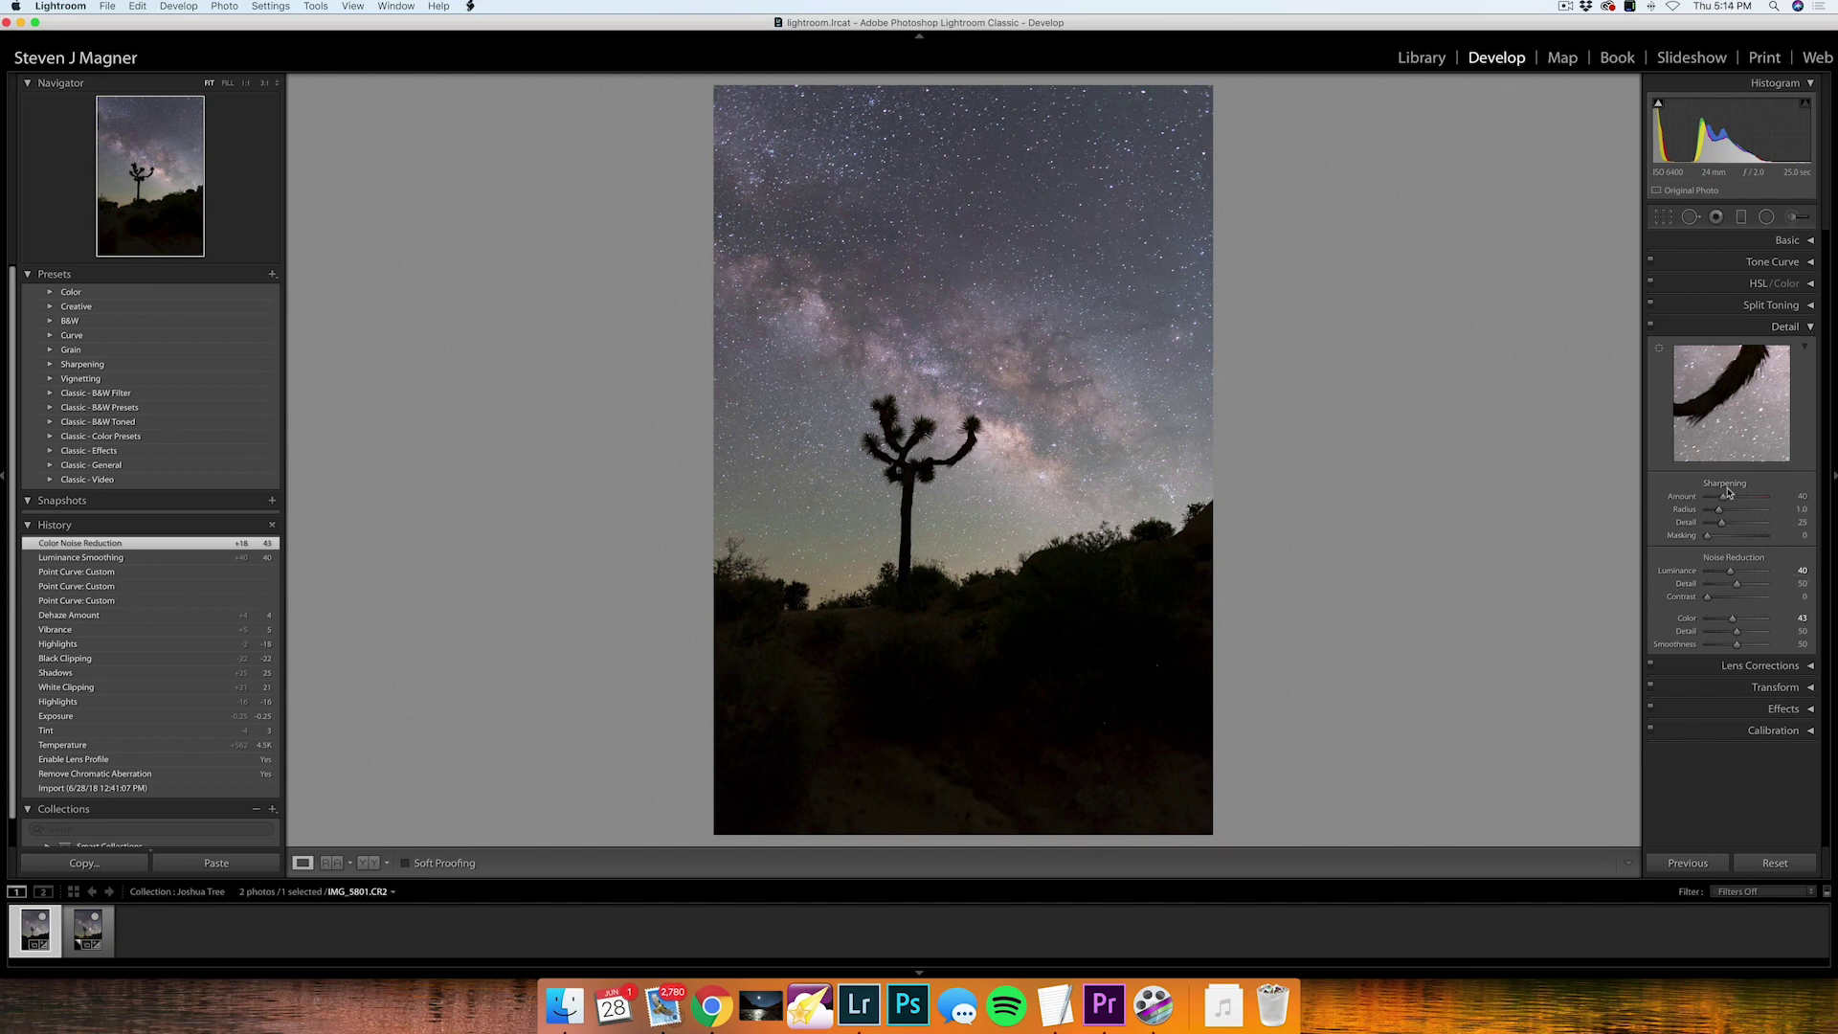
left_click_drag(1717, 504, 1718, 500)
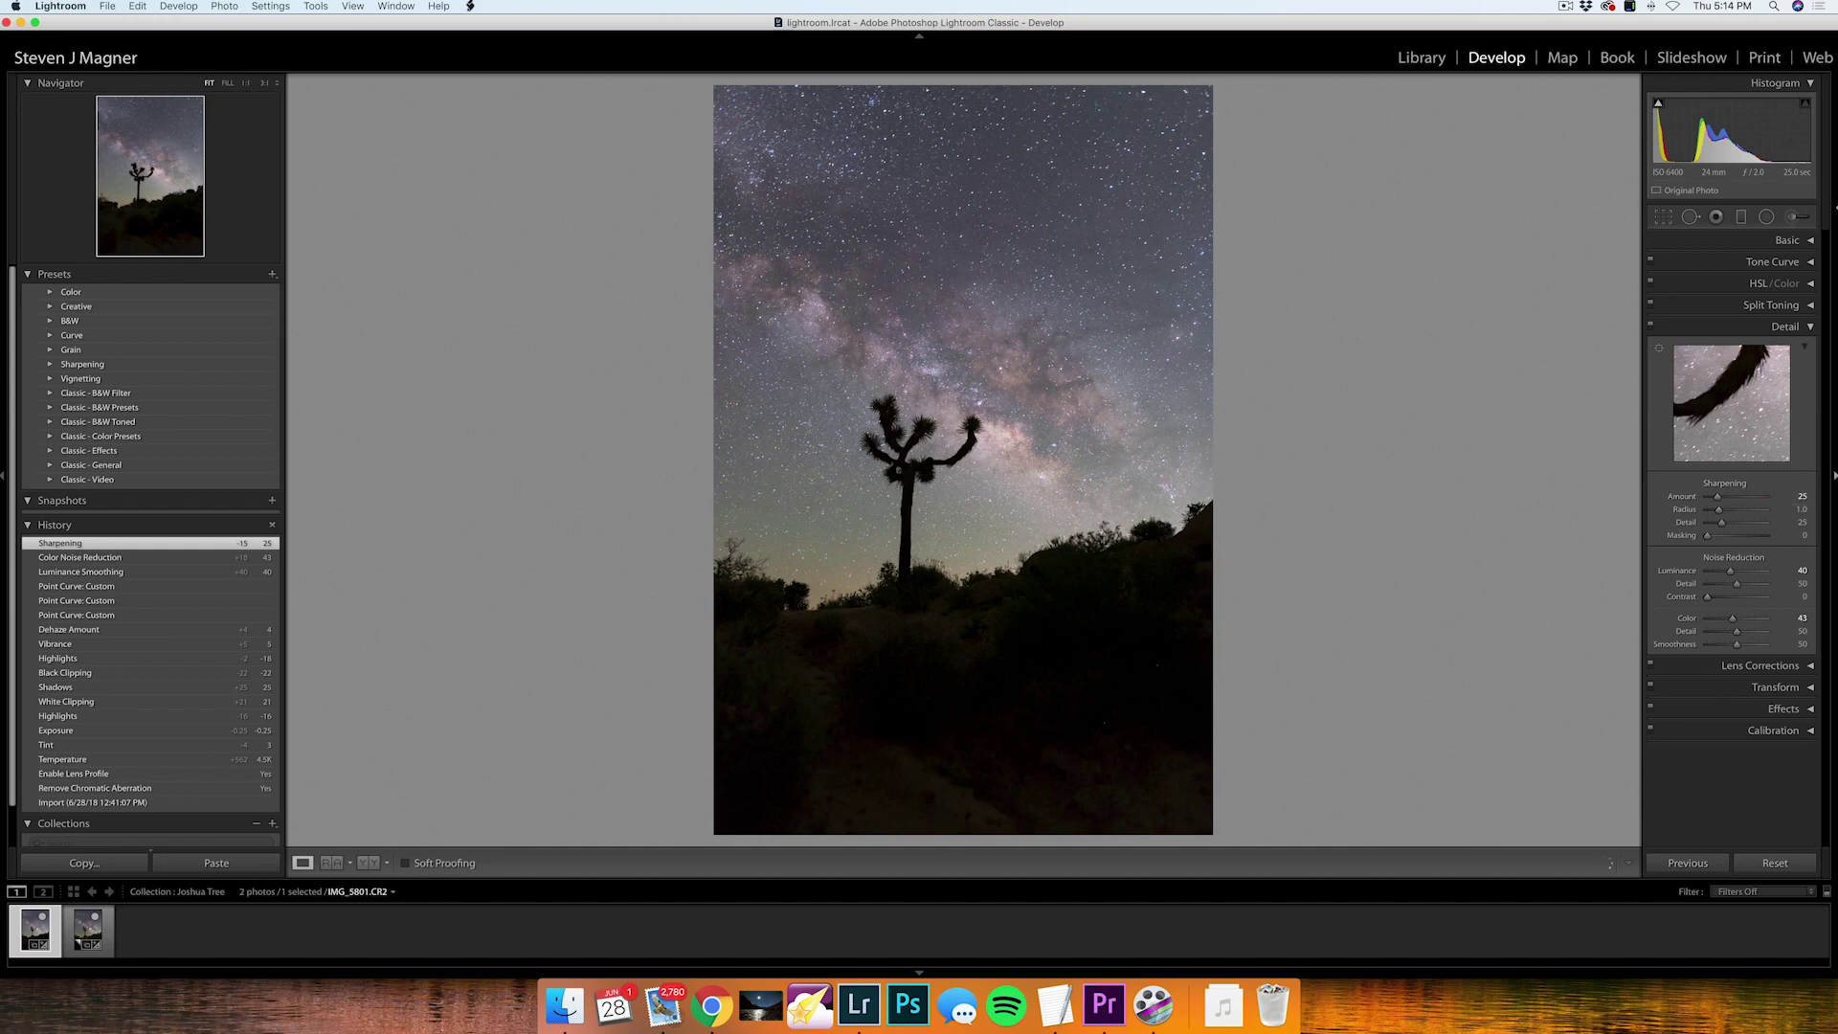
- Collapse the Detail panel and briefly check the Effects and Calibration panels
left_click(1811, 328)
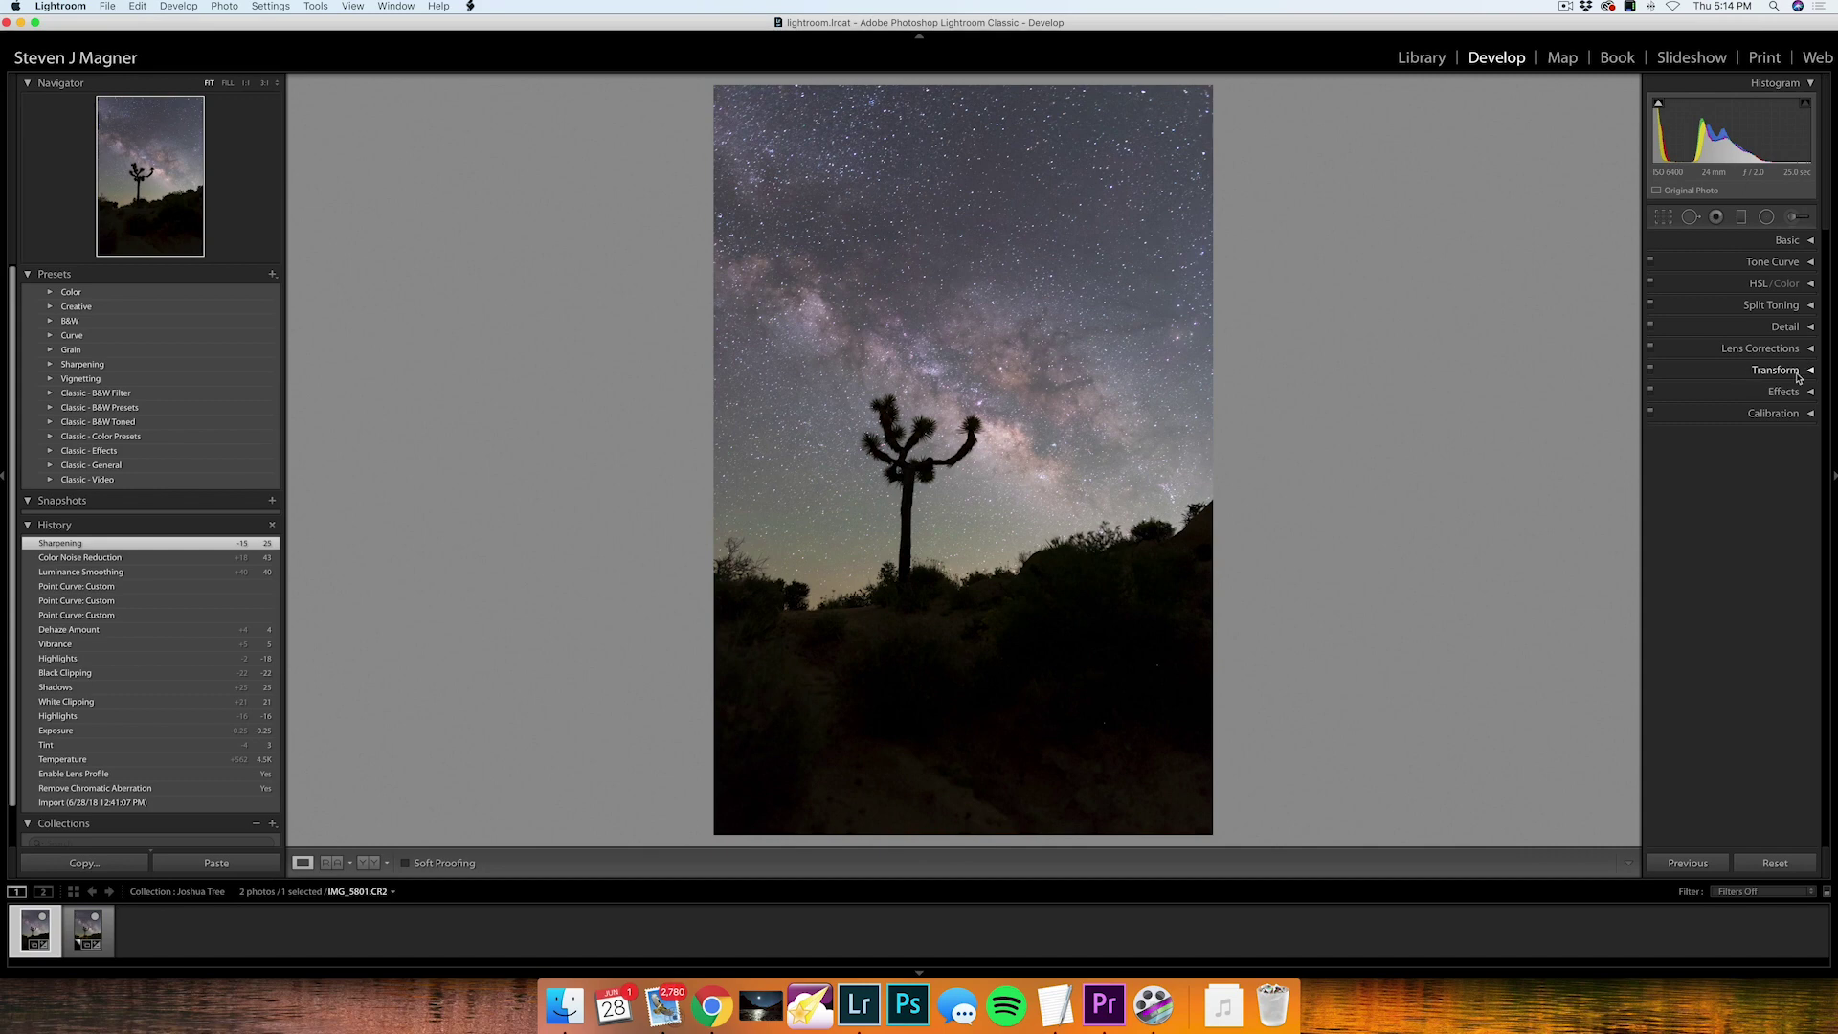
left_click(1812, 392)
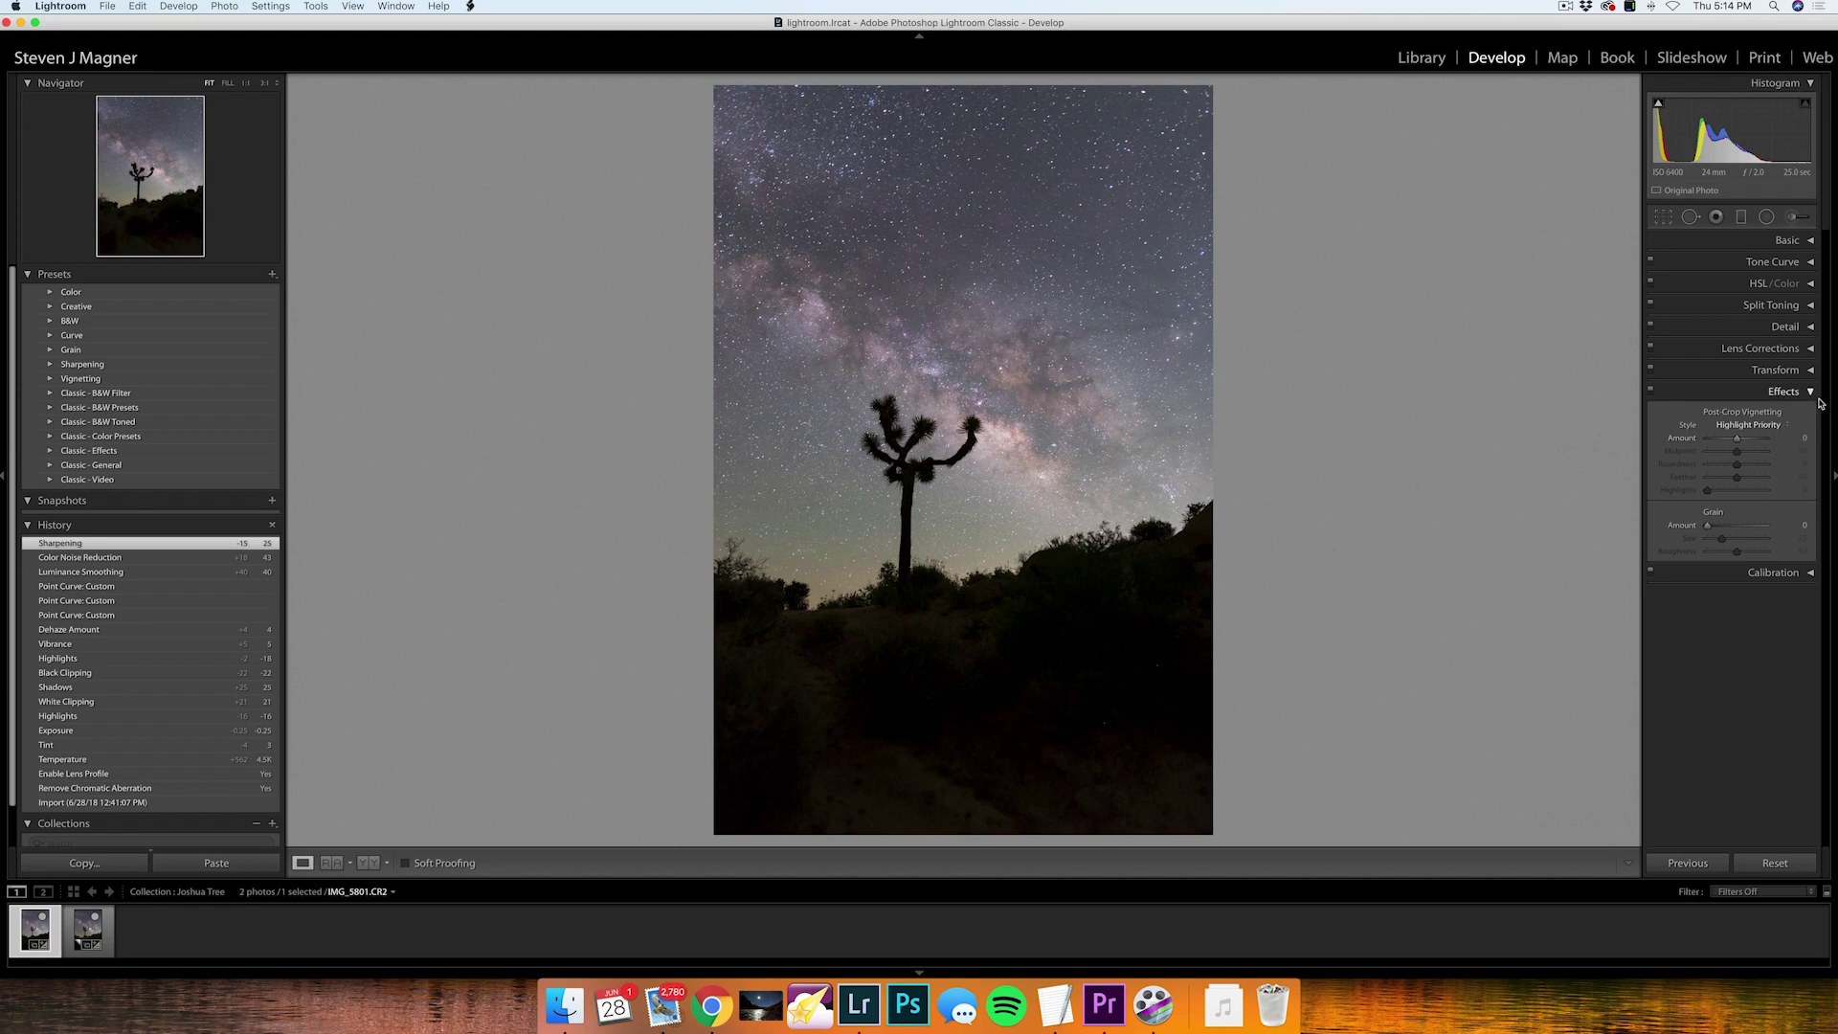
left_click(1812, 395)
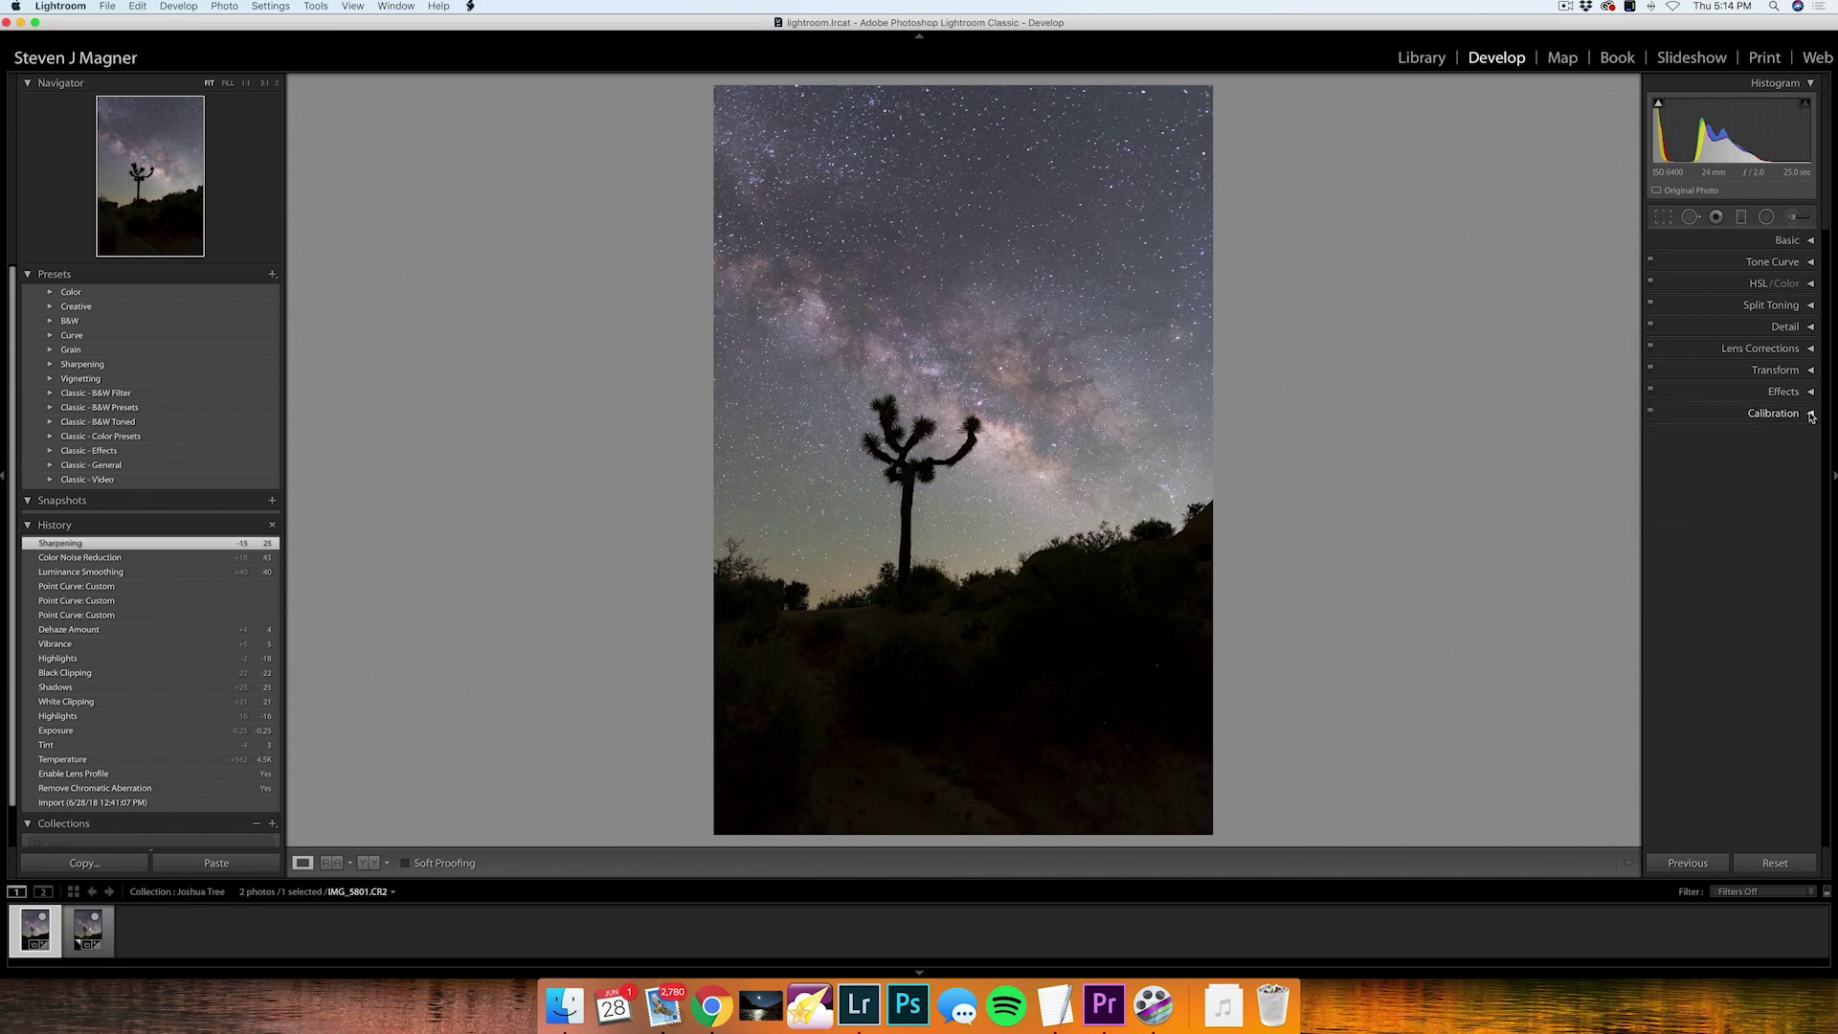
left_click(1810, 414)
left_click(1810, 415)
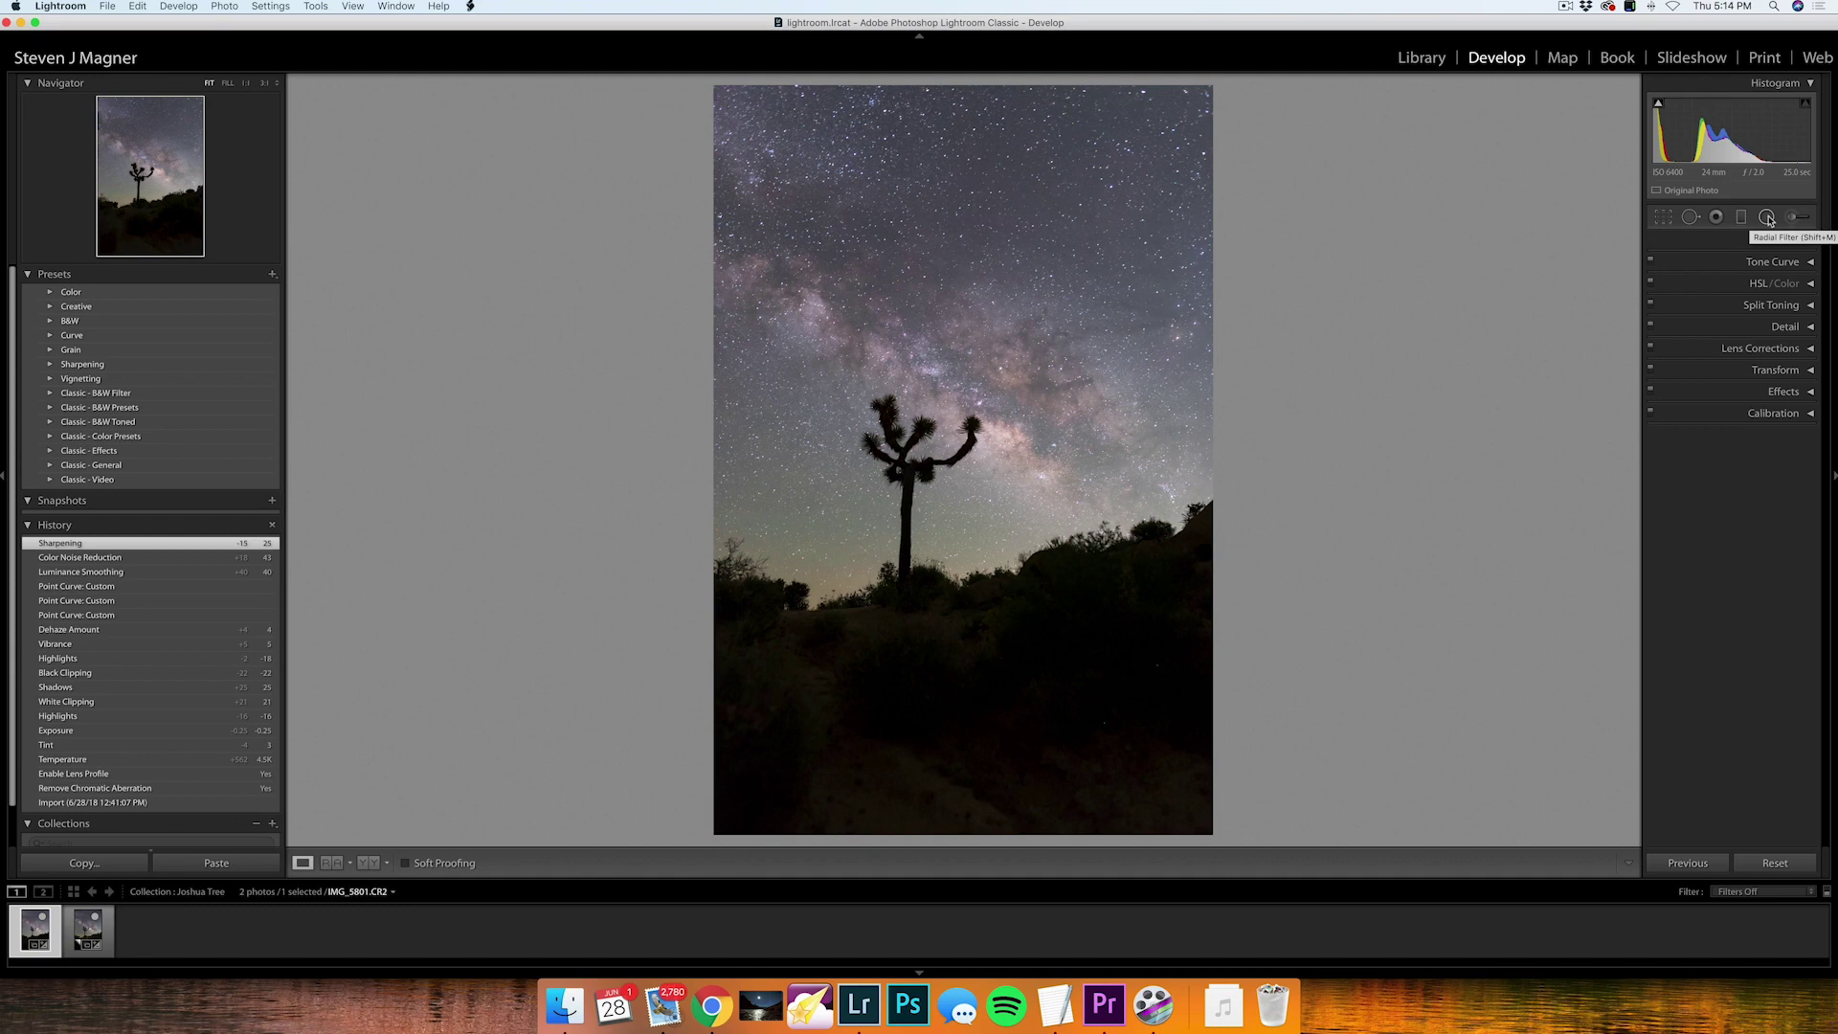
- Draw a large radial filter around the Joshua tree, zero its exposure, and reposition it
left_click(1767, 219)
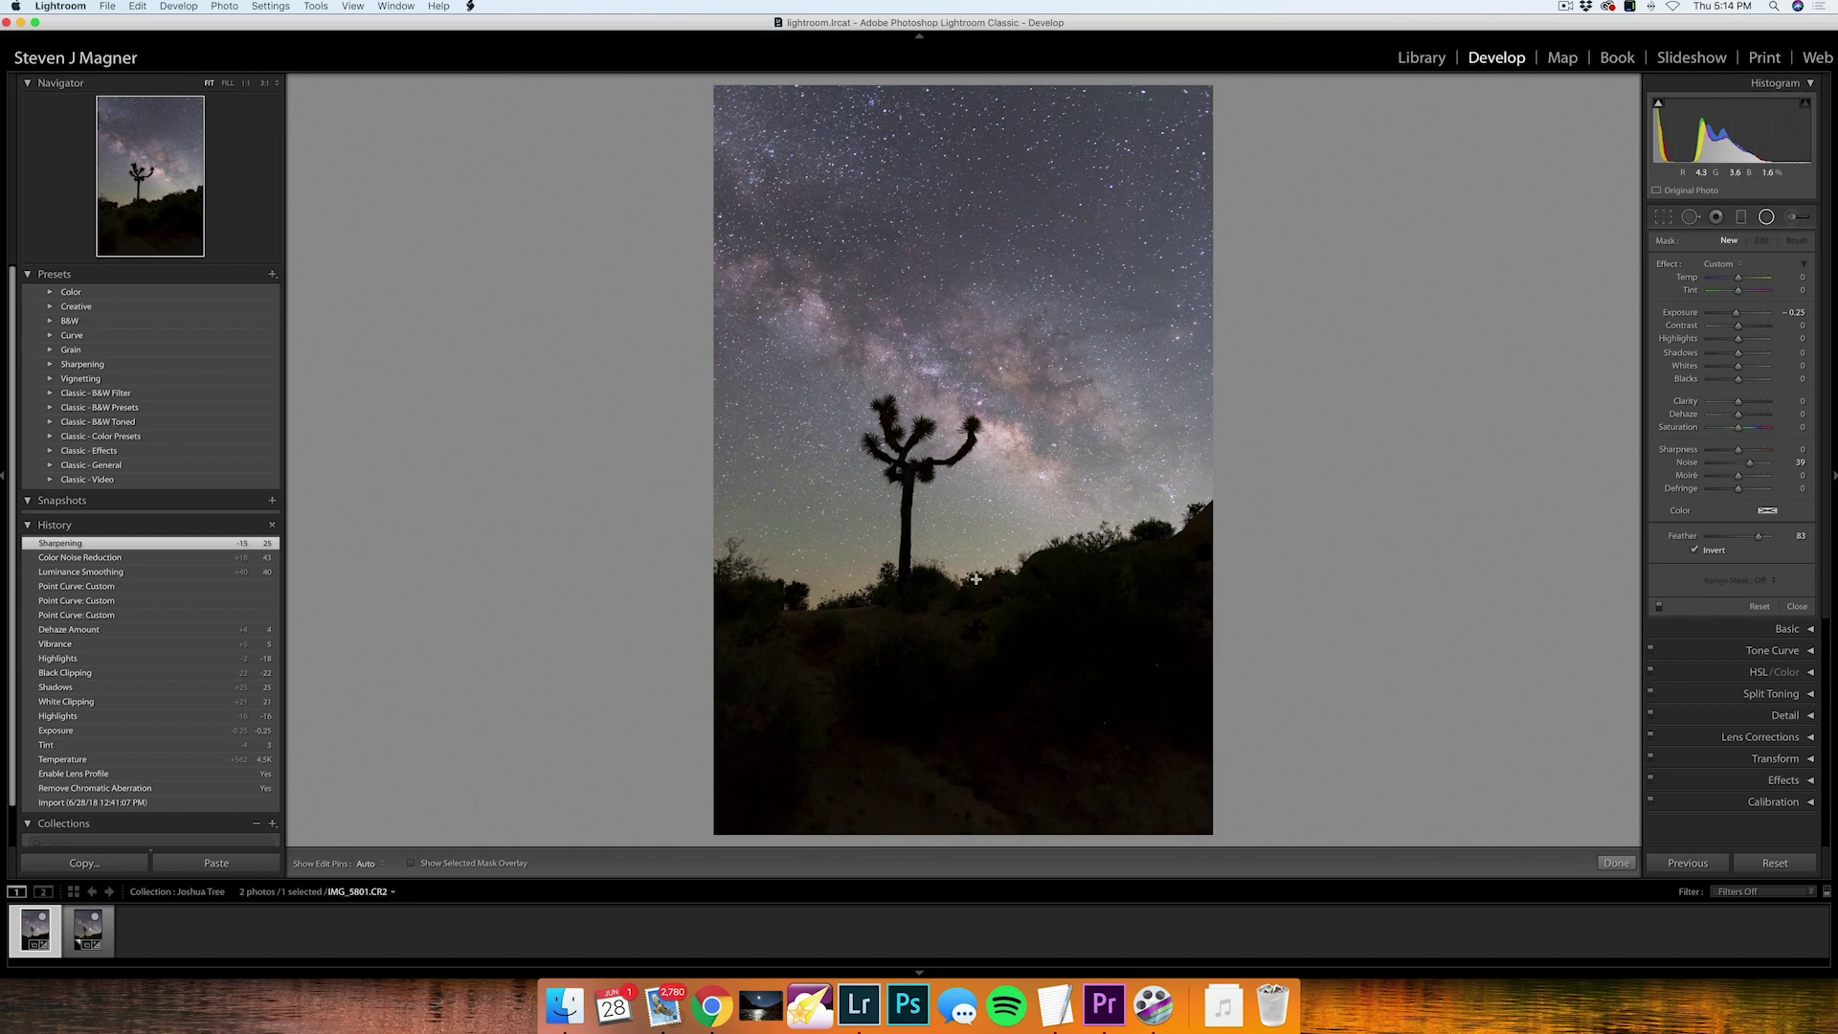
mouse_move(977, 575)
left_mouse_down()
mouse_move(1528, 741)
mouse_move(1433, 792)
left_mouse_up()
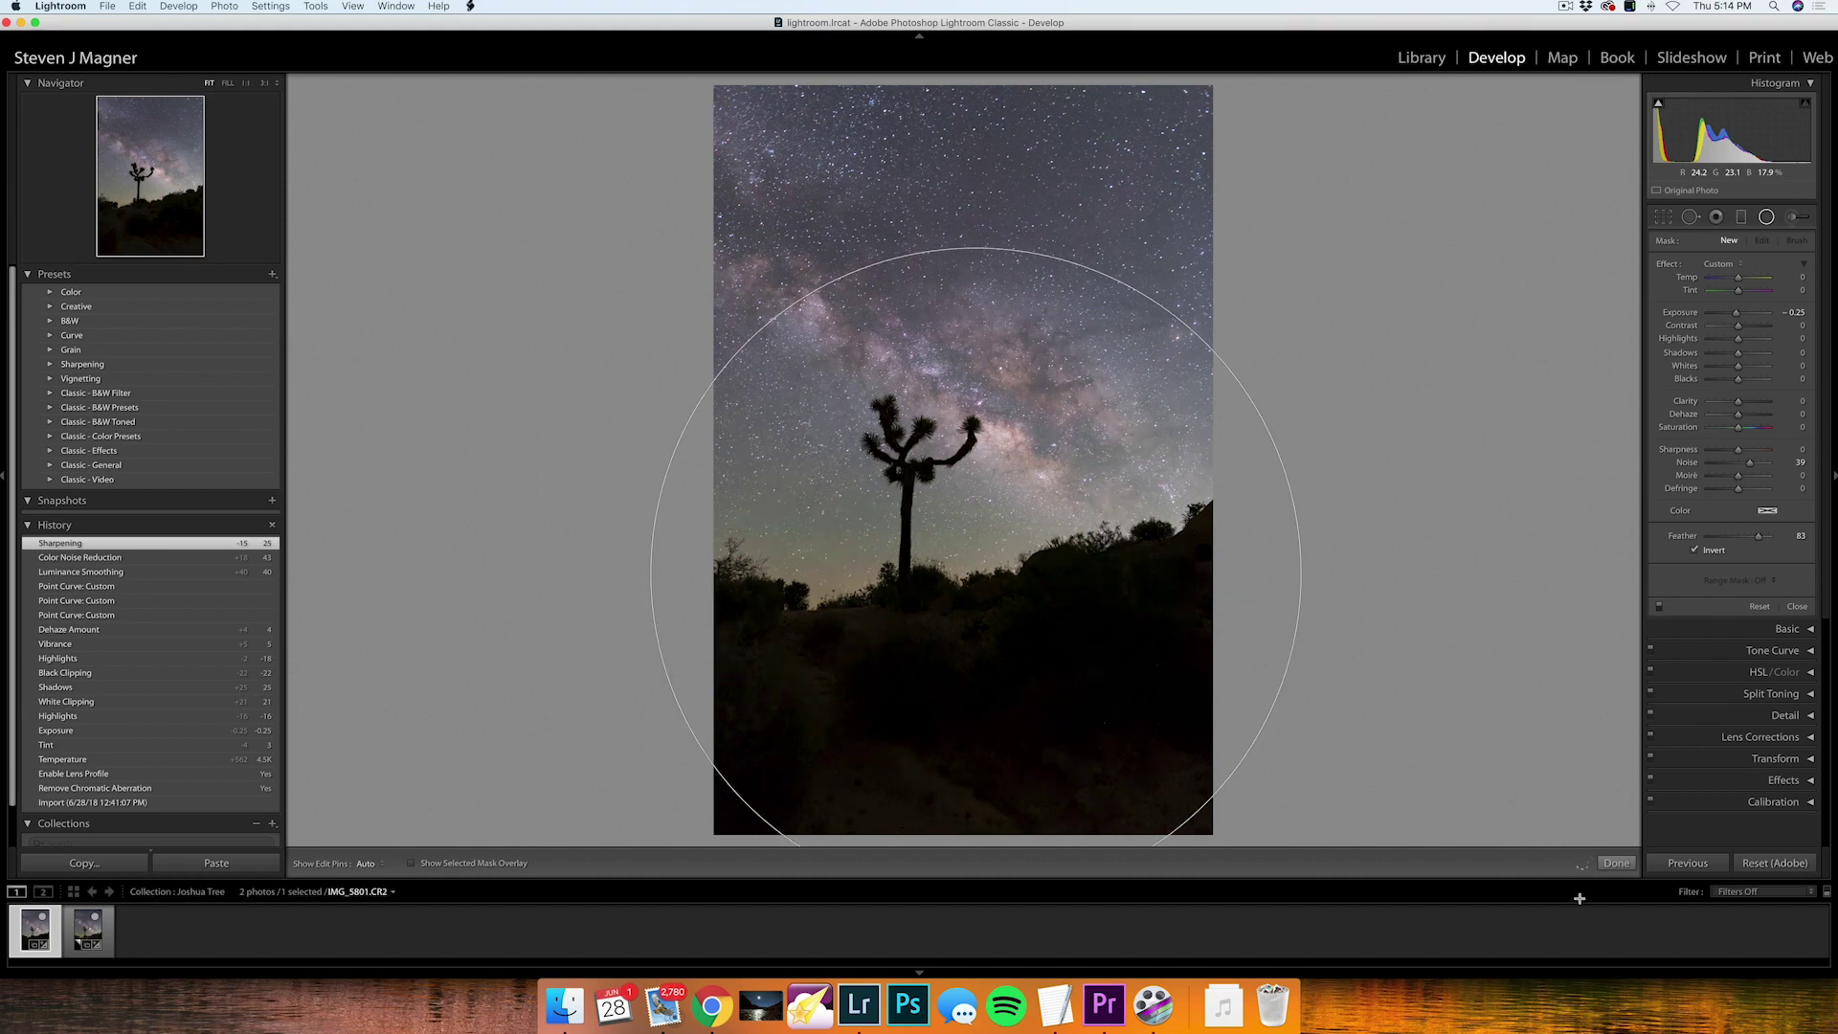
left_click_drag(1485, 818, 1359, 677)
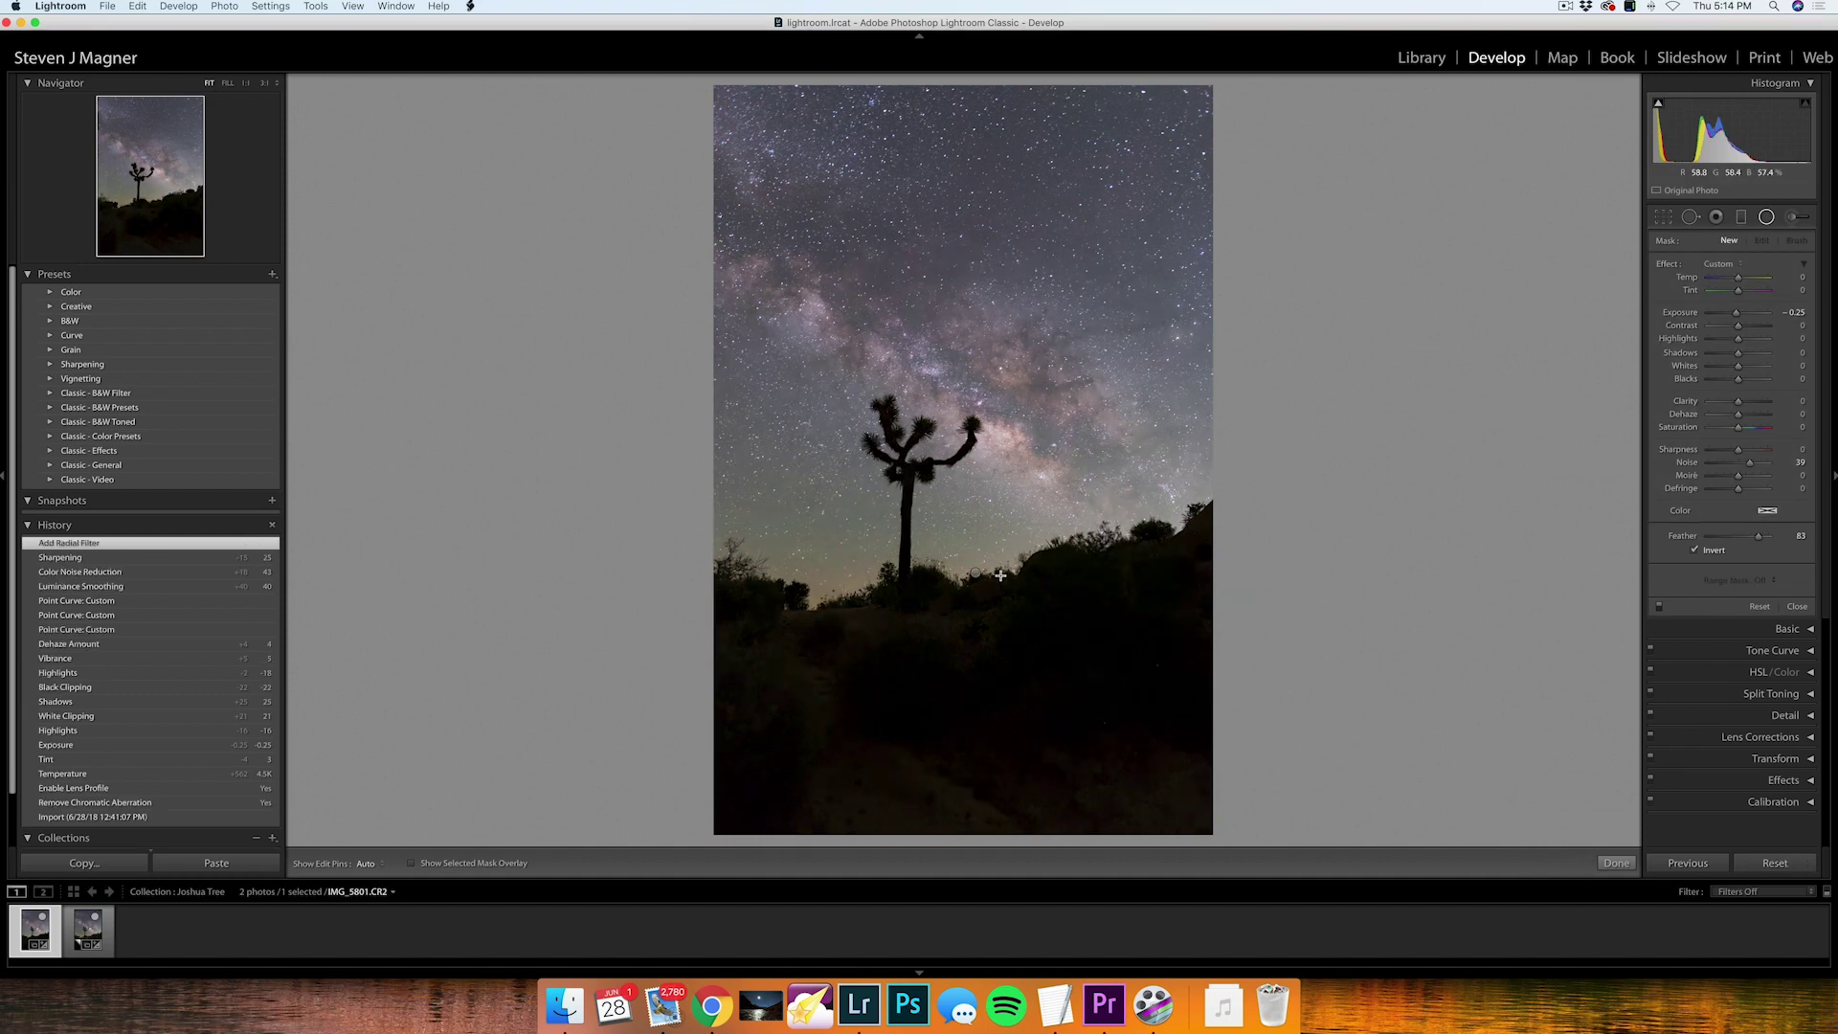
key("ctrl+z")
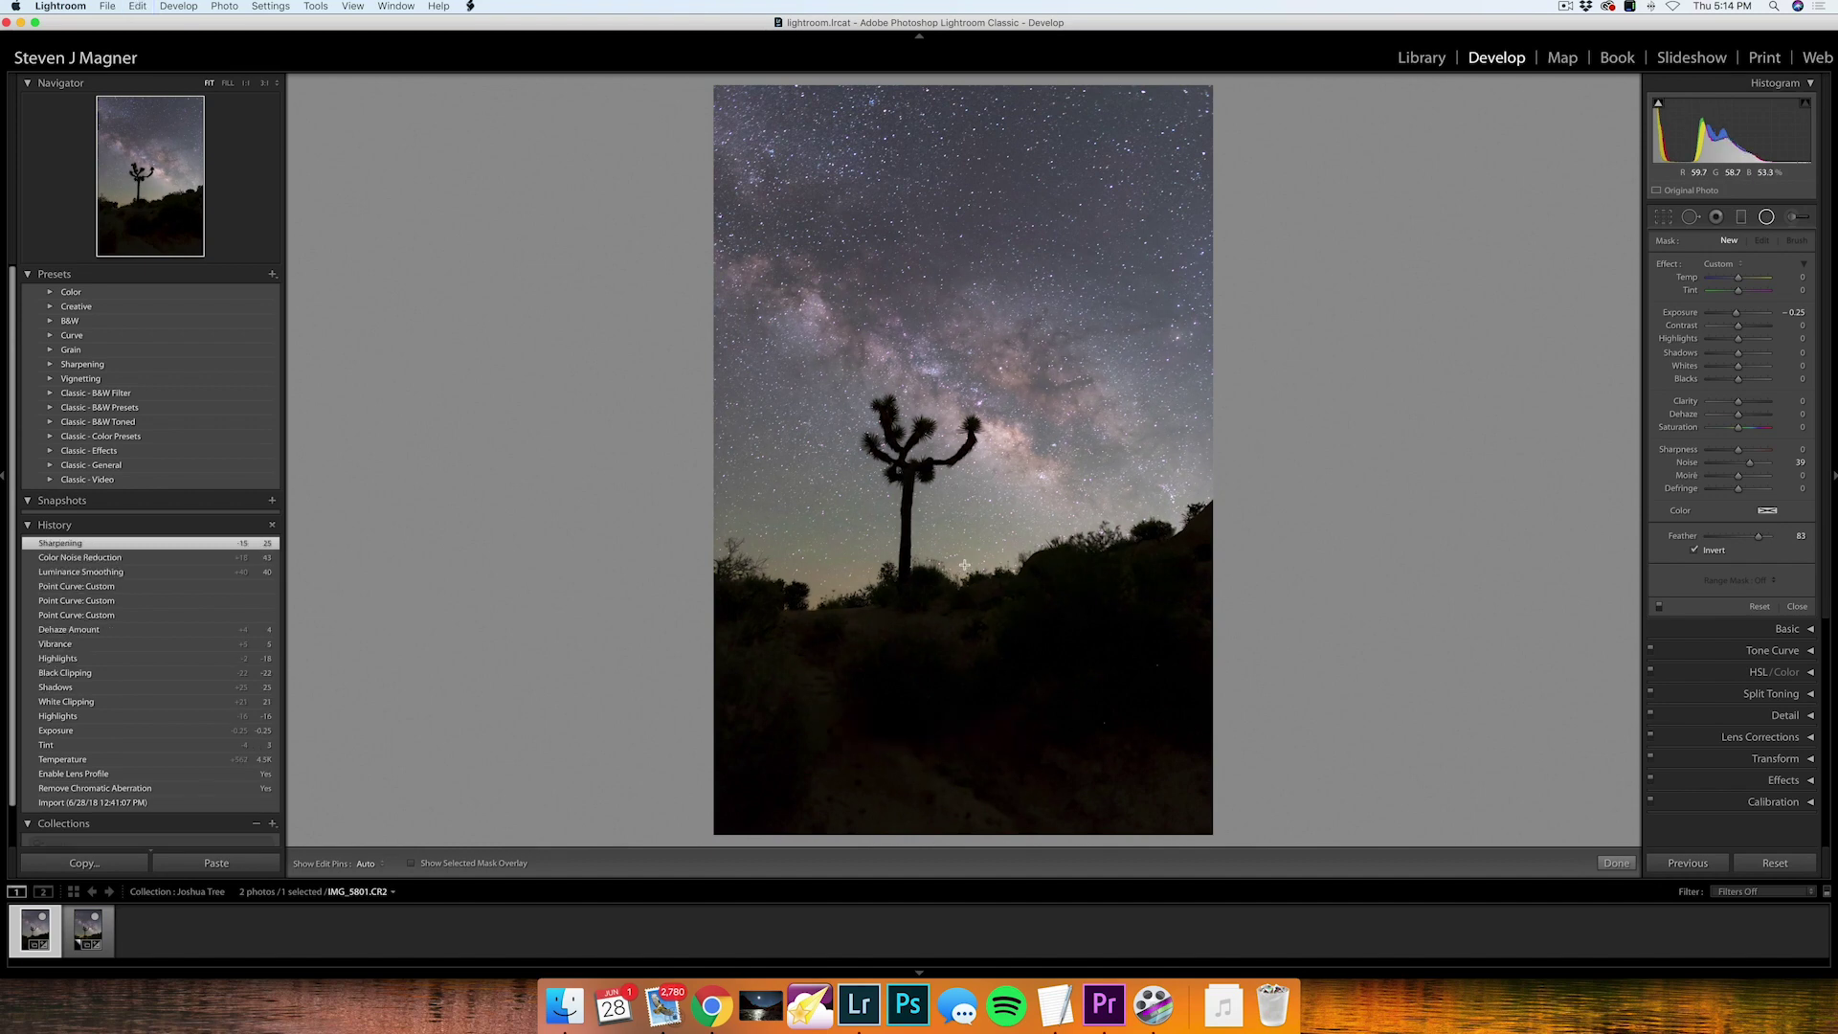
mouse_move(973, 570)
left_mouse_down()
mouse_move(1443, 841)
mouse_move(1439, 870)
left_mouse_up()
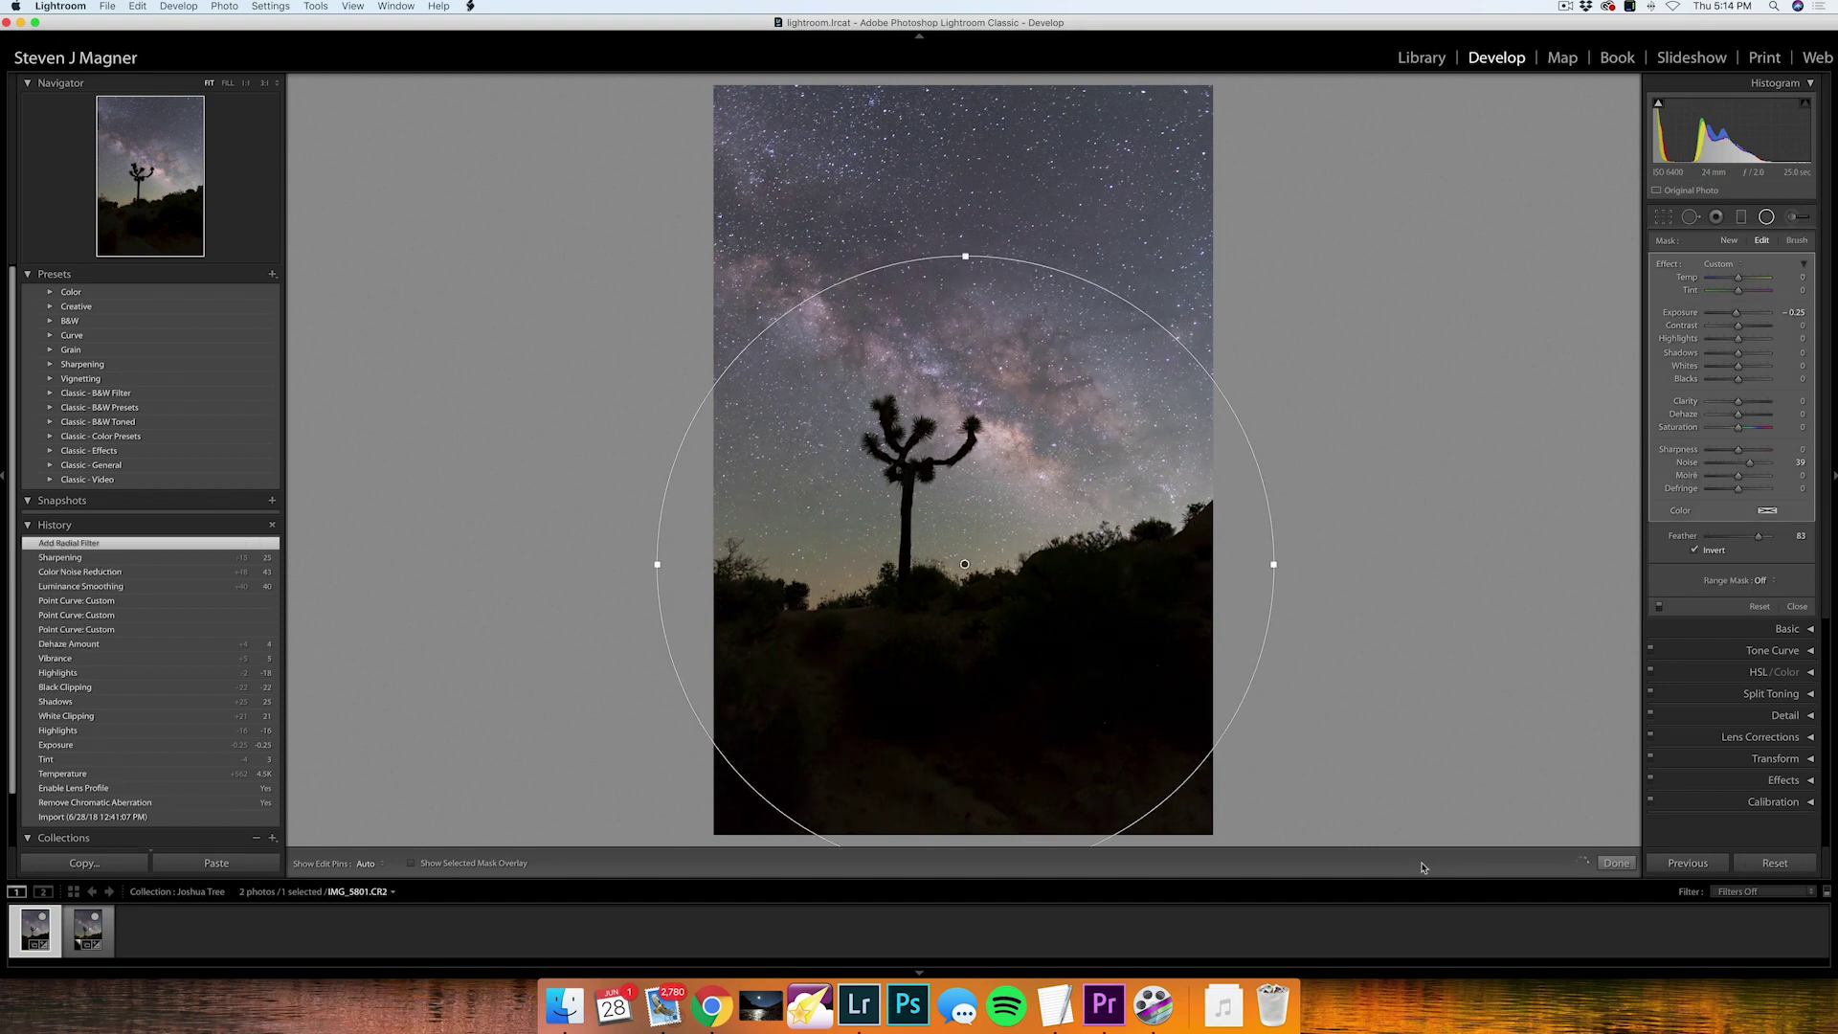
double_click(1737, 317)
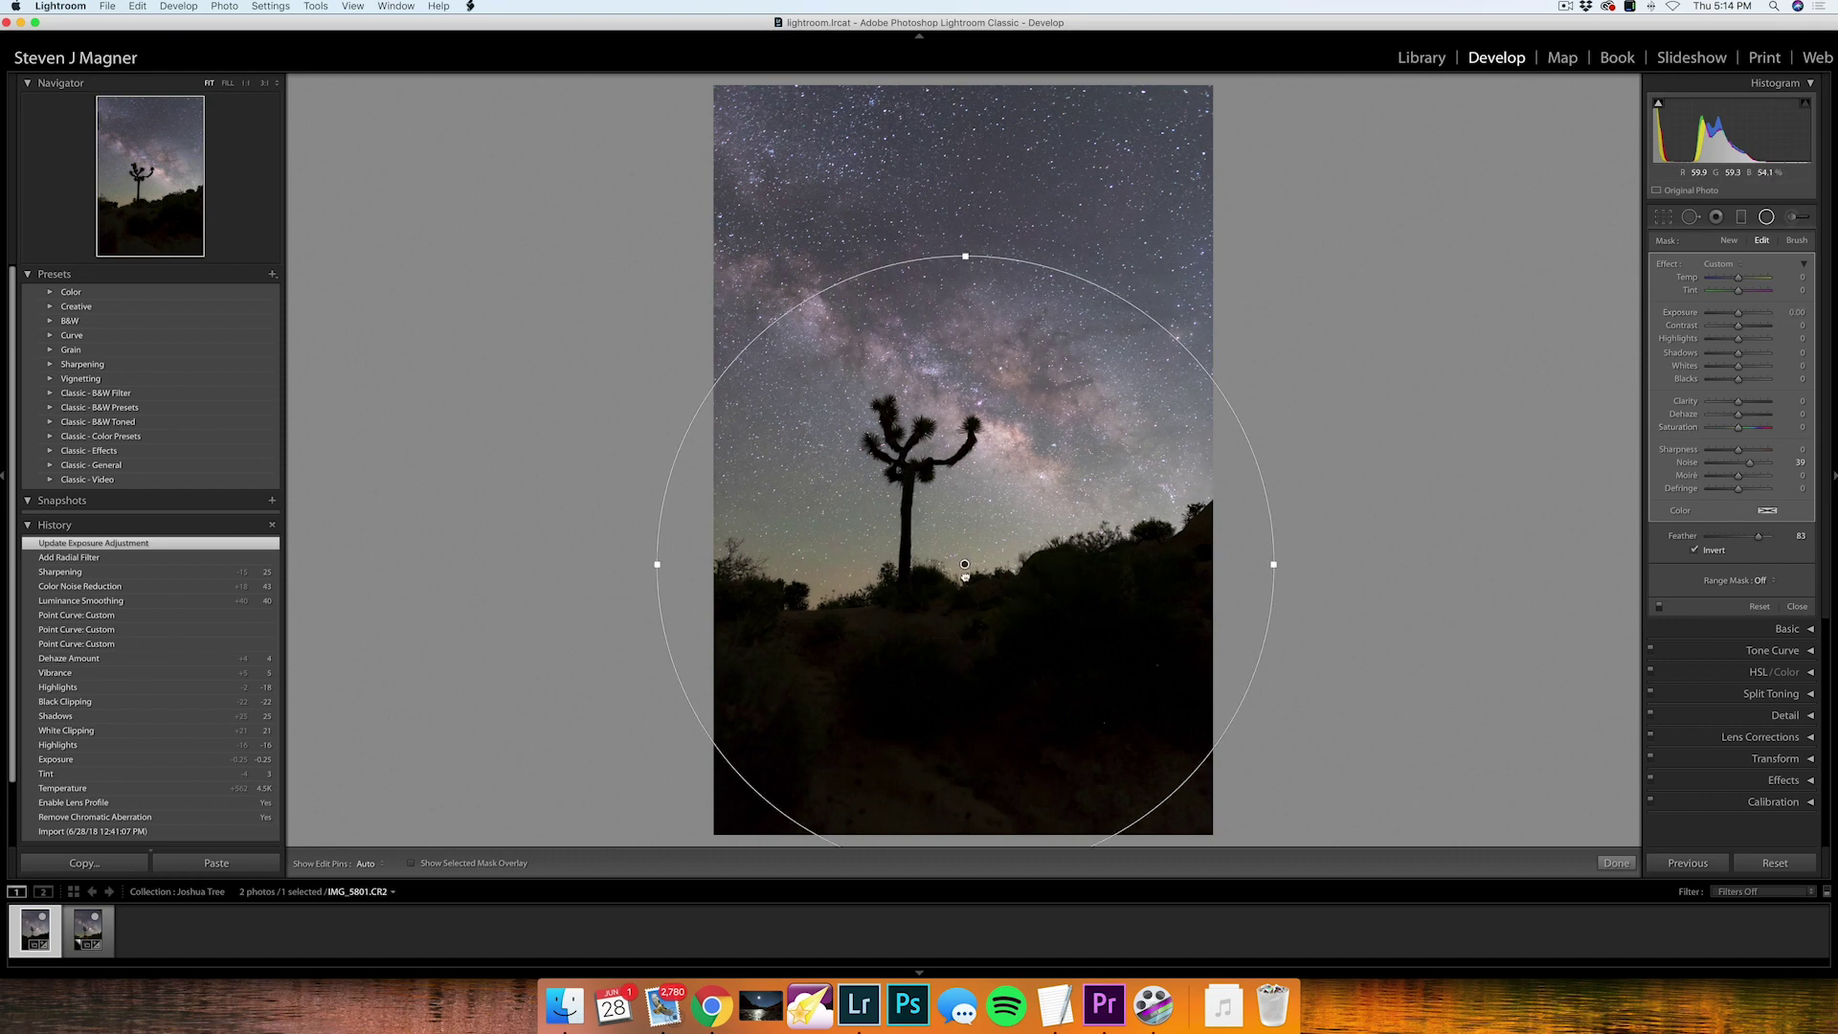
left_click_drag(965, 564, 965, 573)
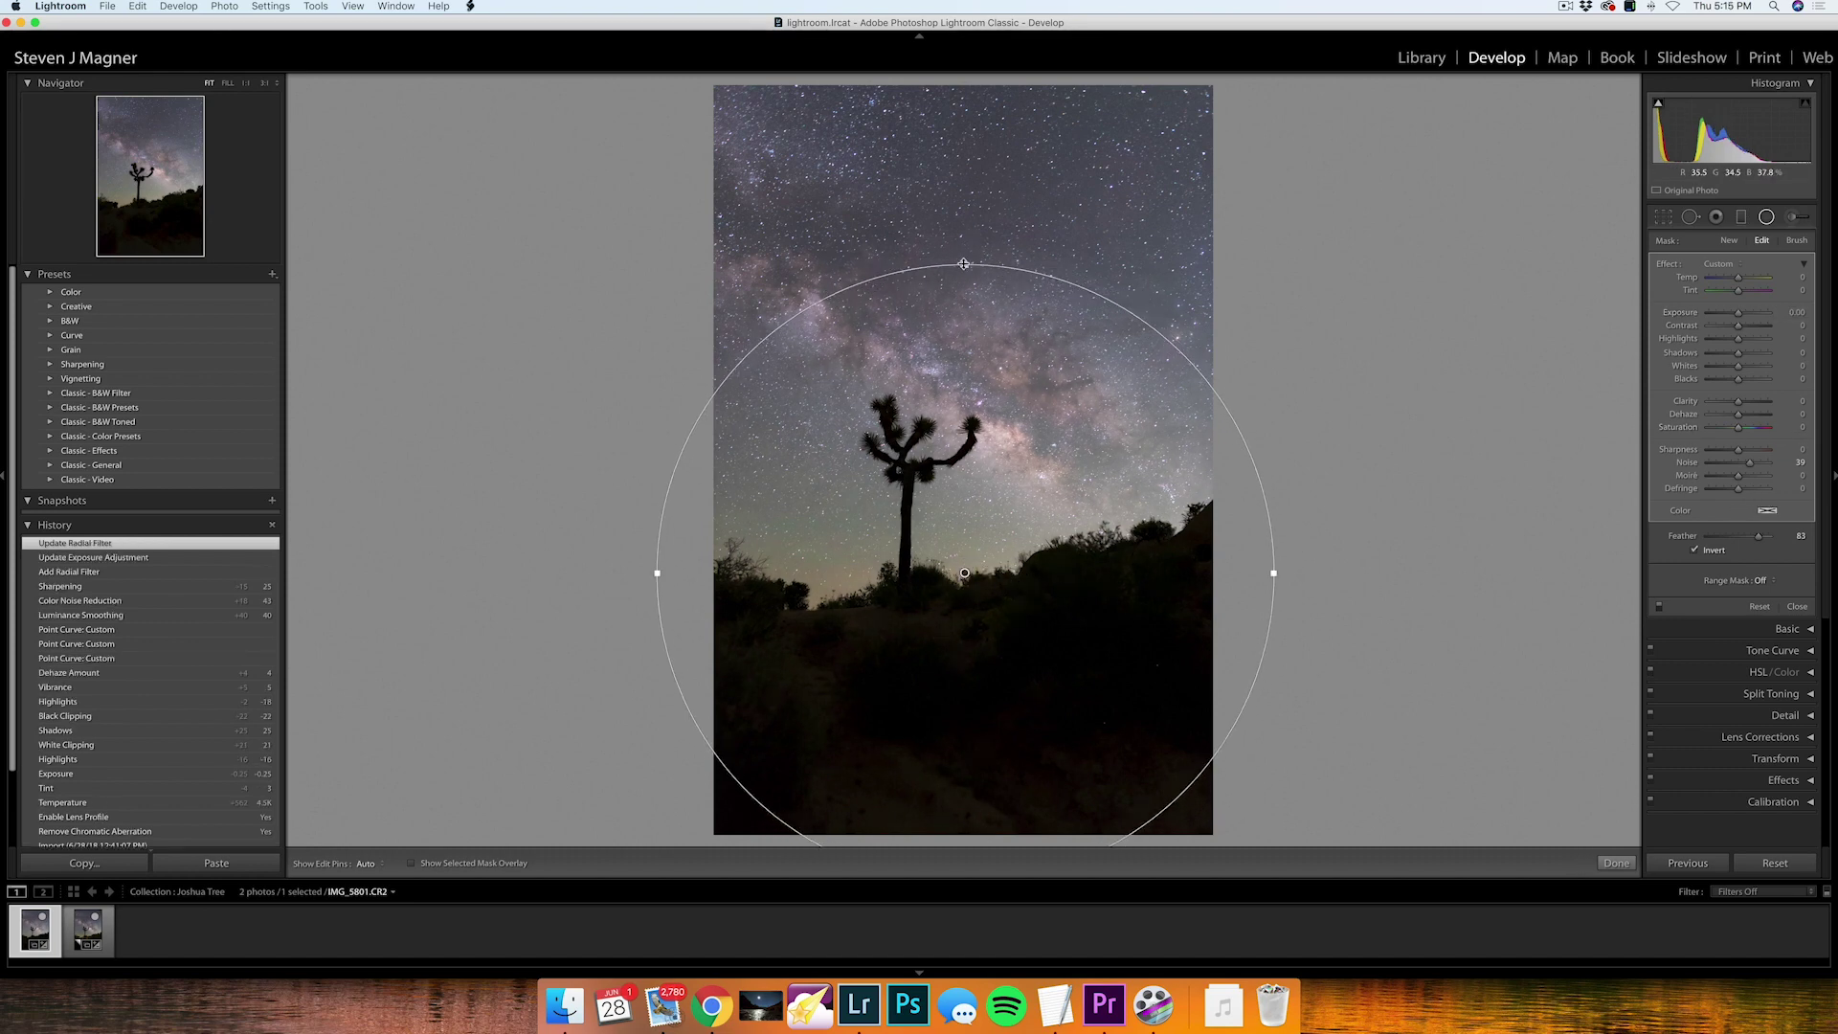
left_click_drag(963, 275, 963, 278)
left_click_drag(993, 586, 988, 545)
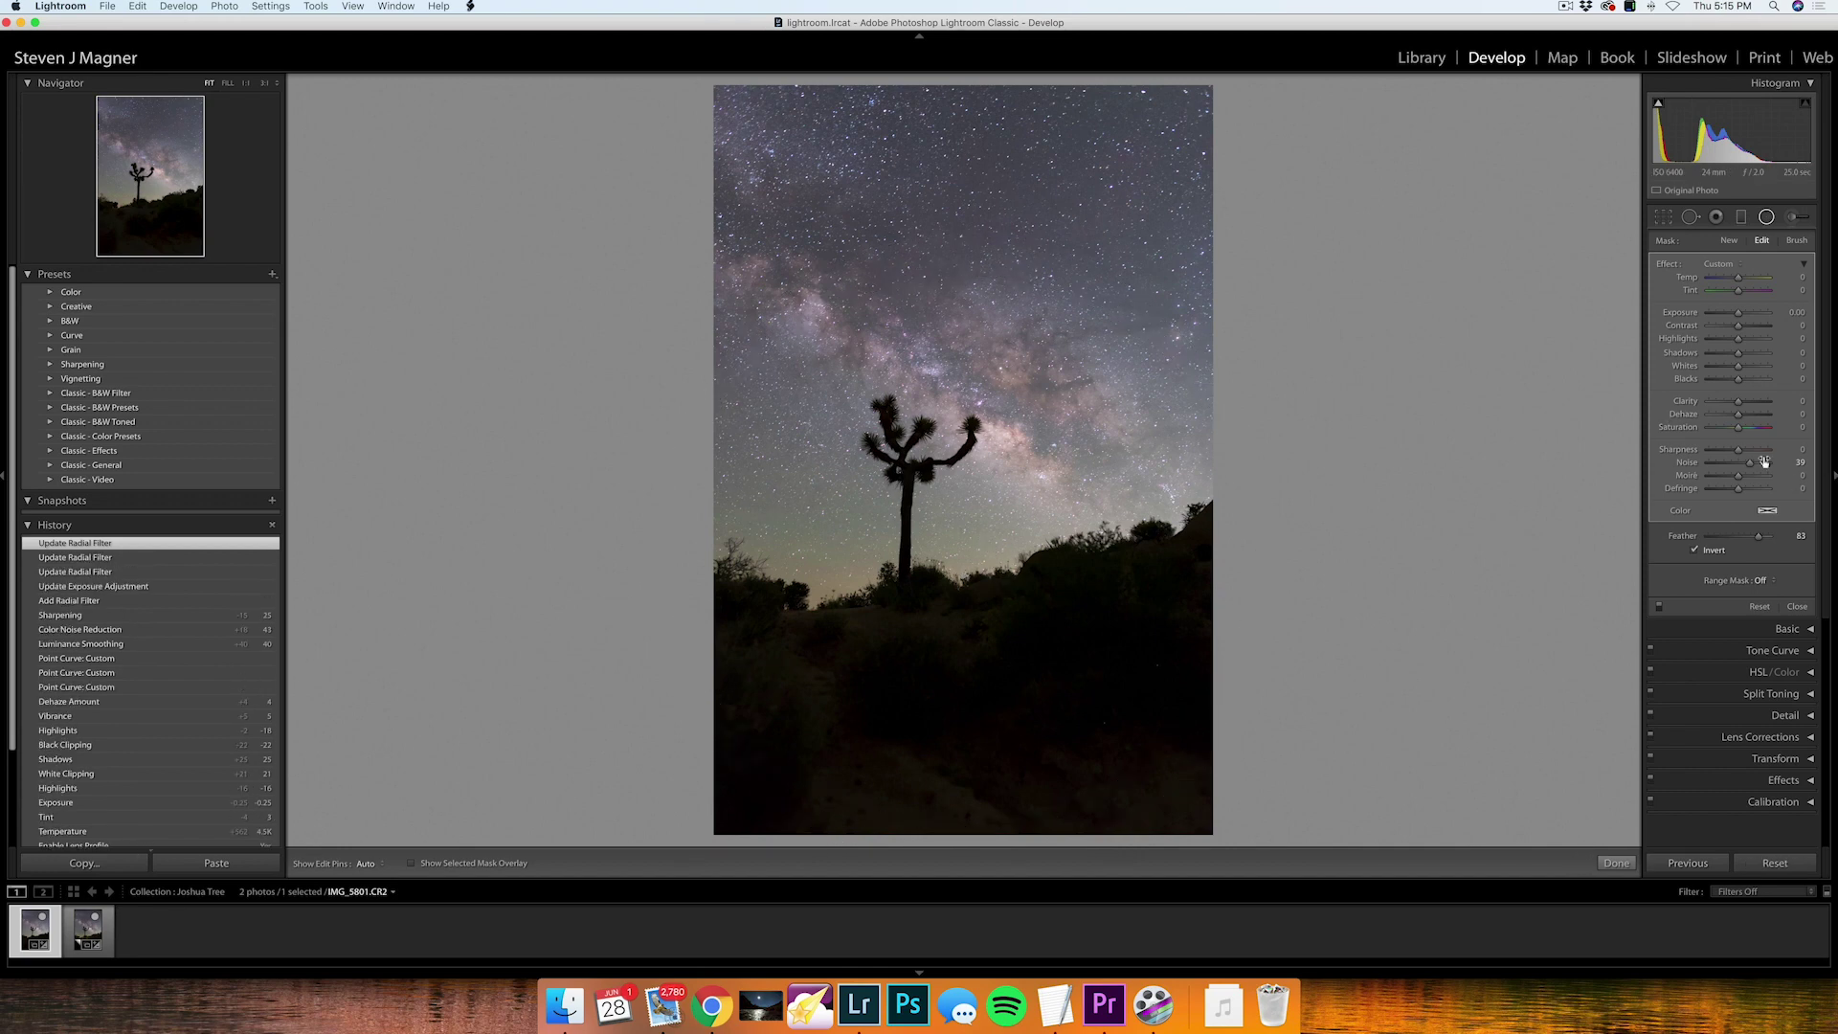
- Set the filter's Noise to zero and Feather to 90, and turn off Invert
left_click_drag(1751, 466, 1738, 467)
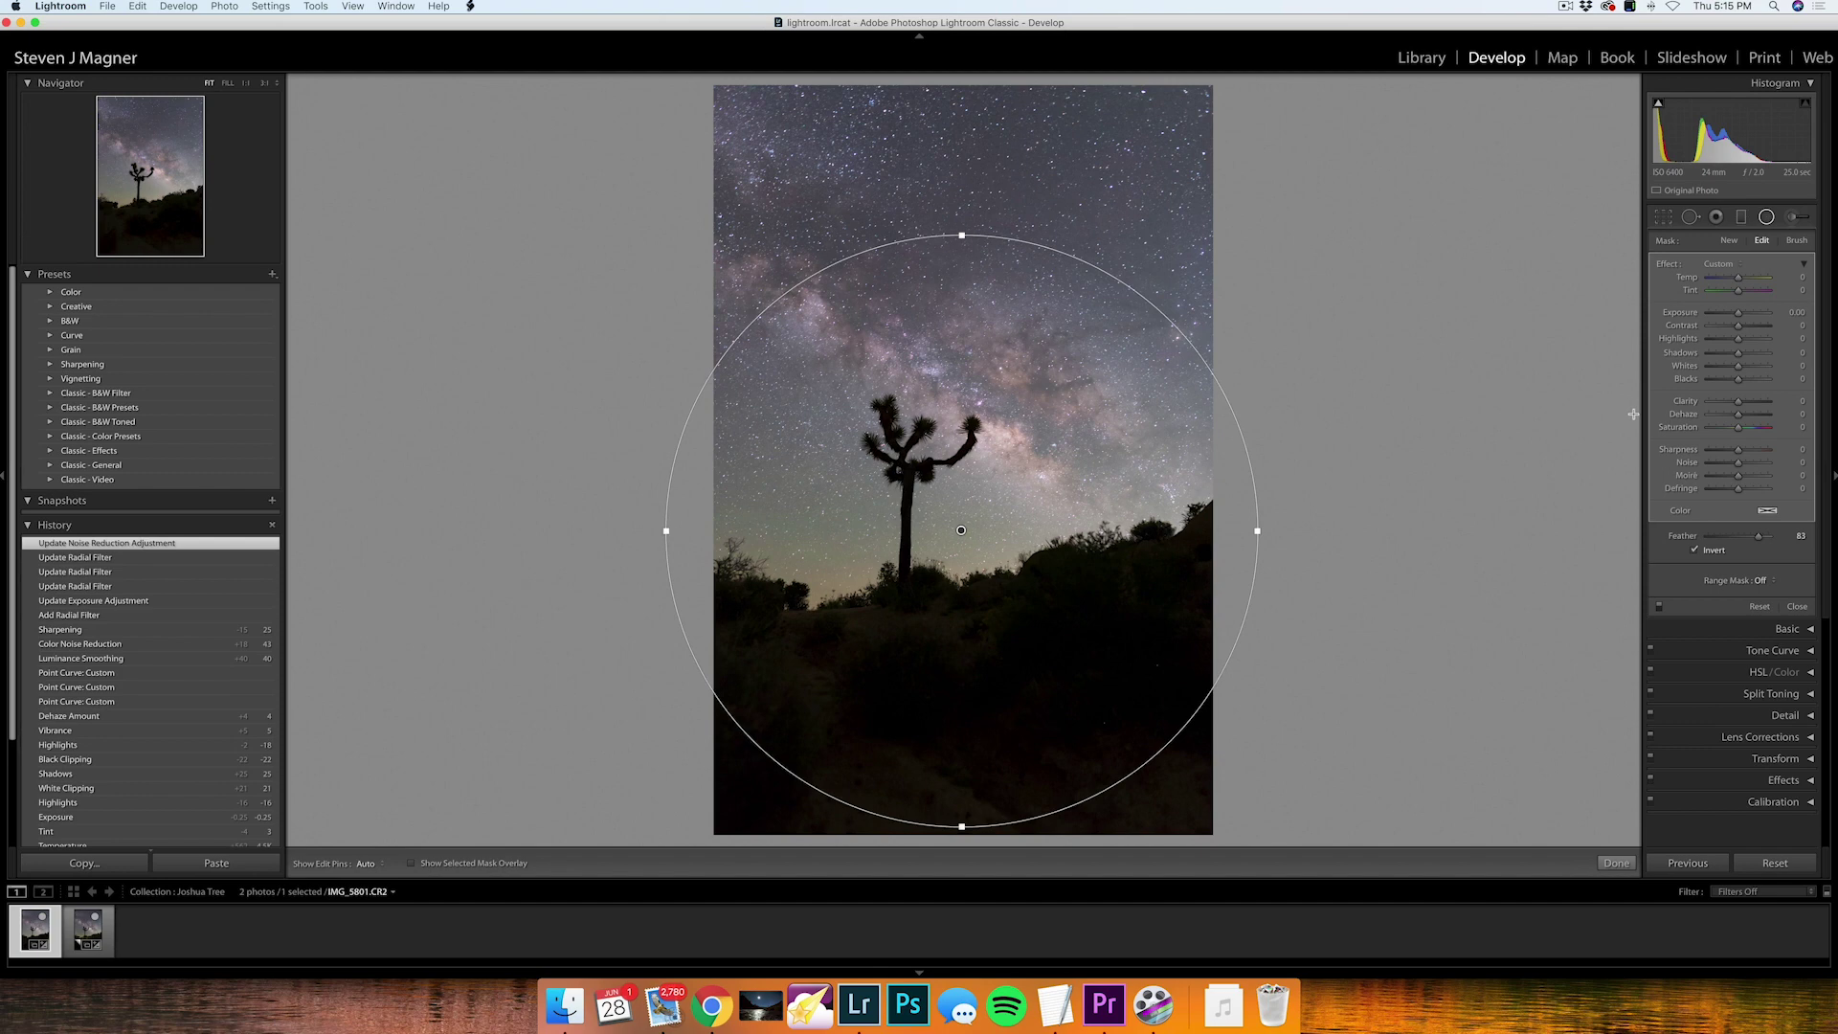
left_click(1766, 541)
left_click_drag(1739, 314, 1734, 316)
key("super+z")
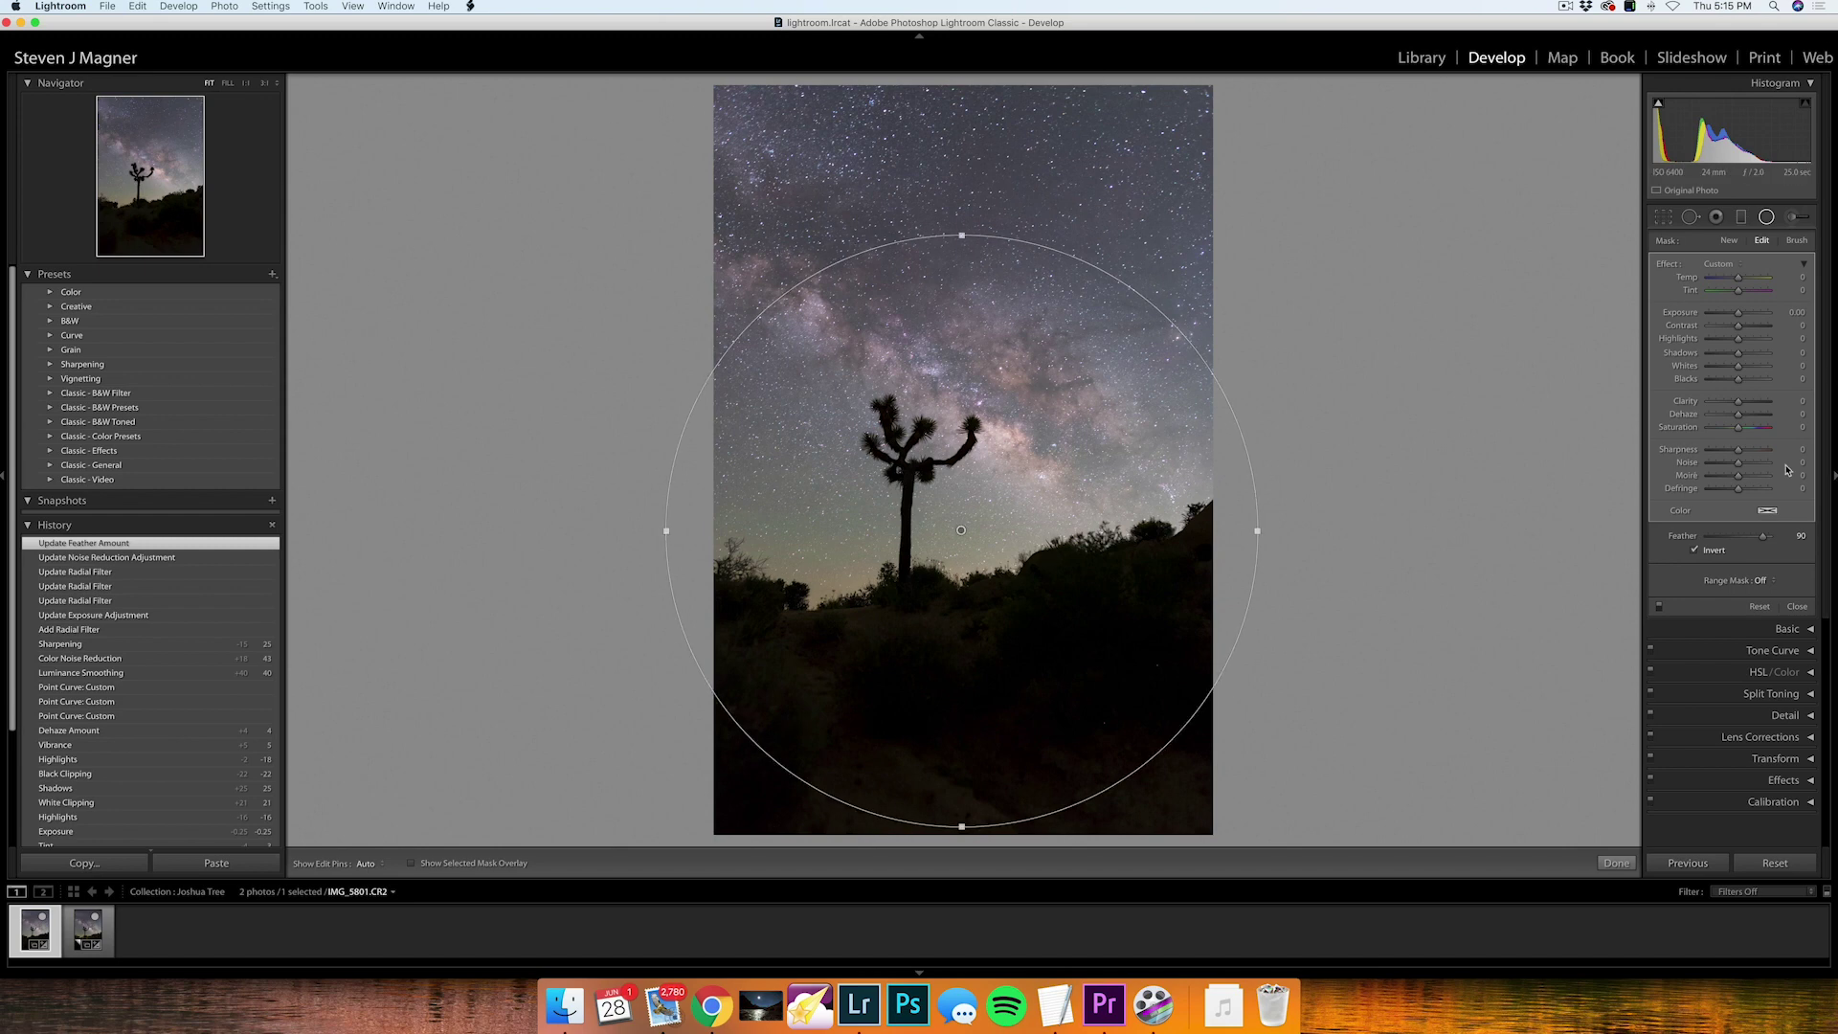
left_click(1695, 552)
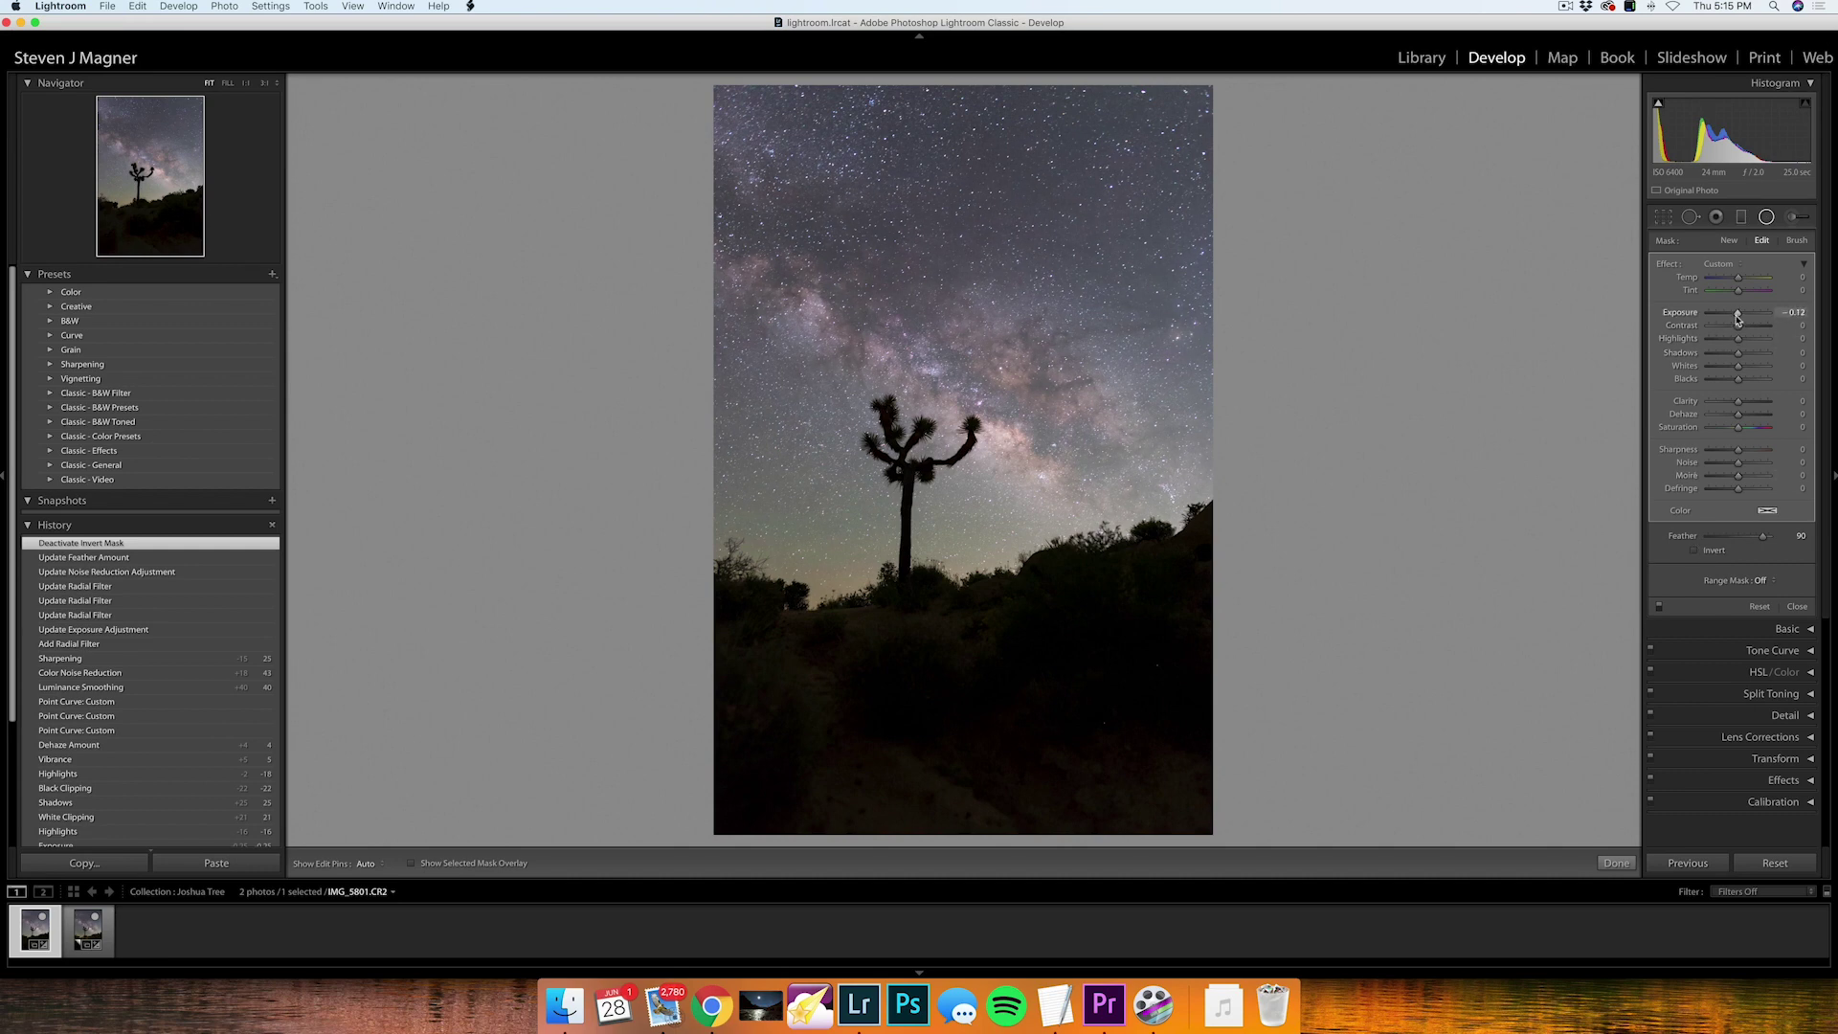
- Set the radial filter exposure to -0.50 and feather to 76, and nudge it upward
left_click_drag(1737, 318, 1667, 322)
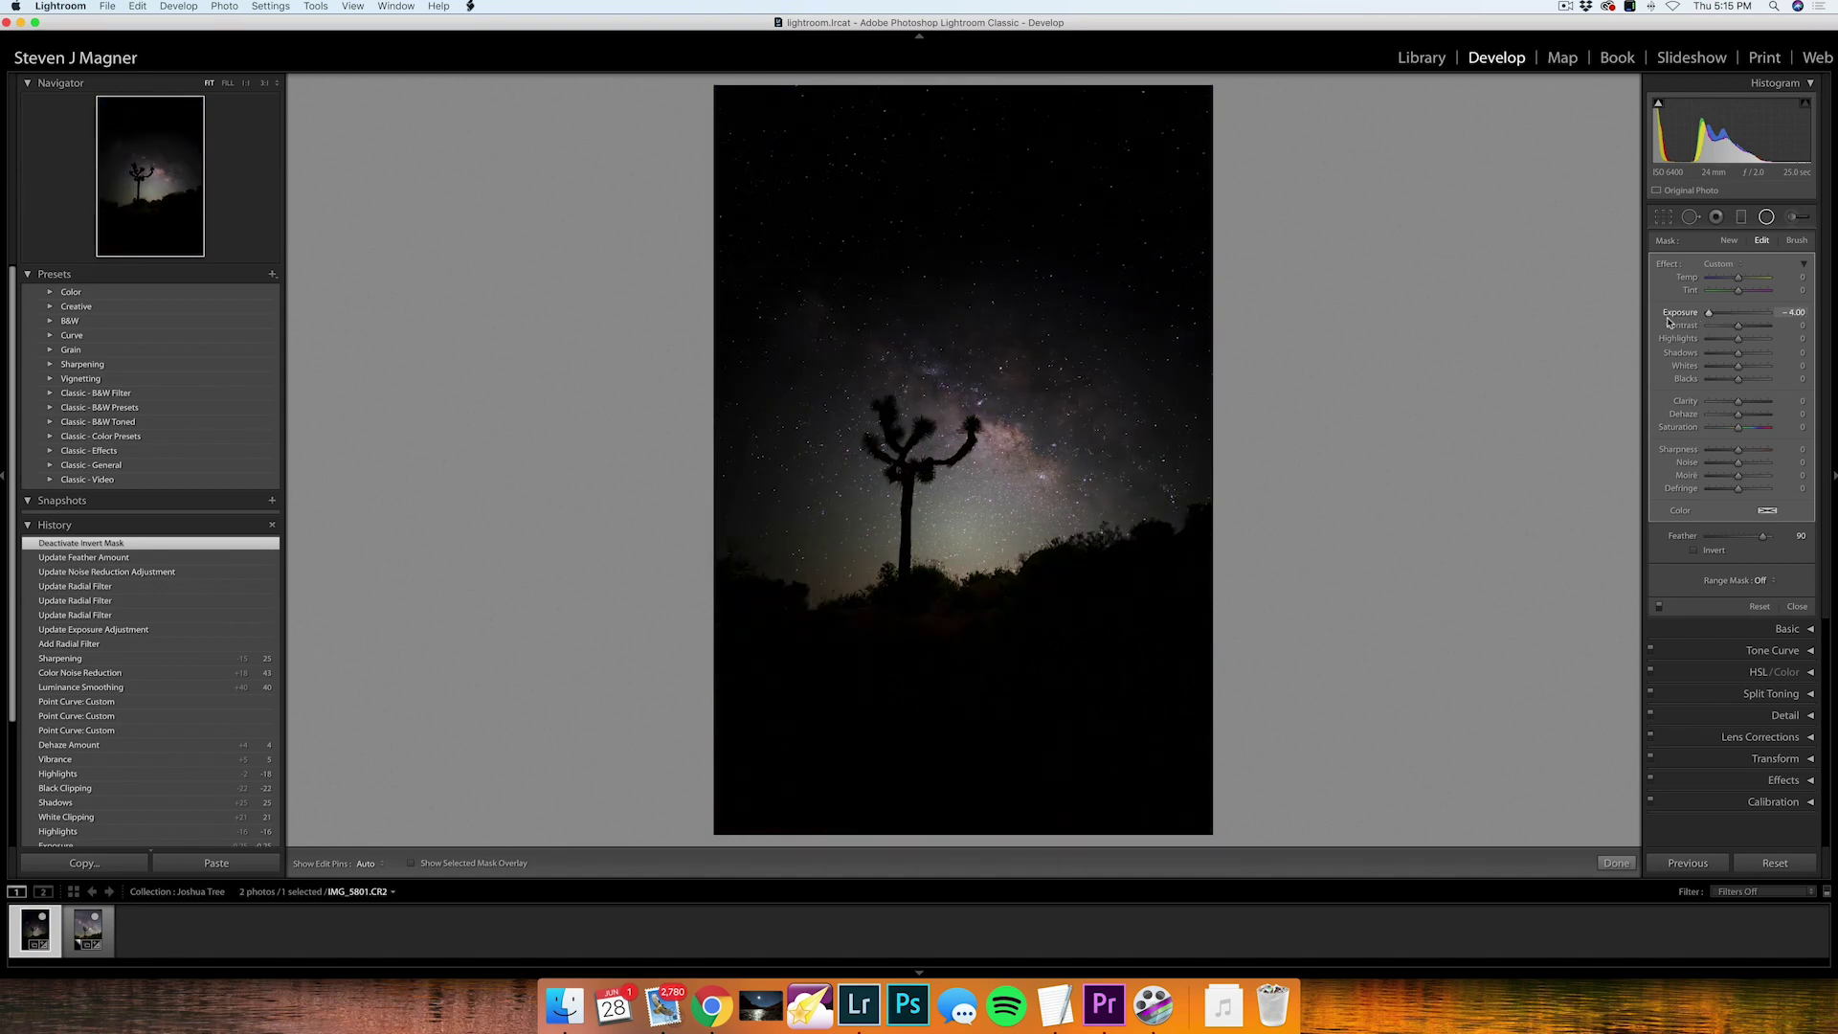
left_click_drag(1696, 322, 1733, 320)
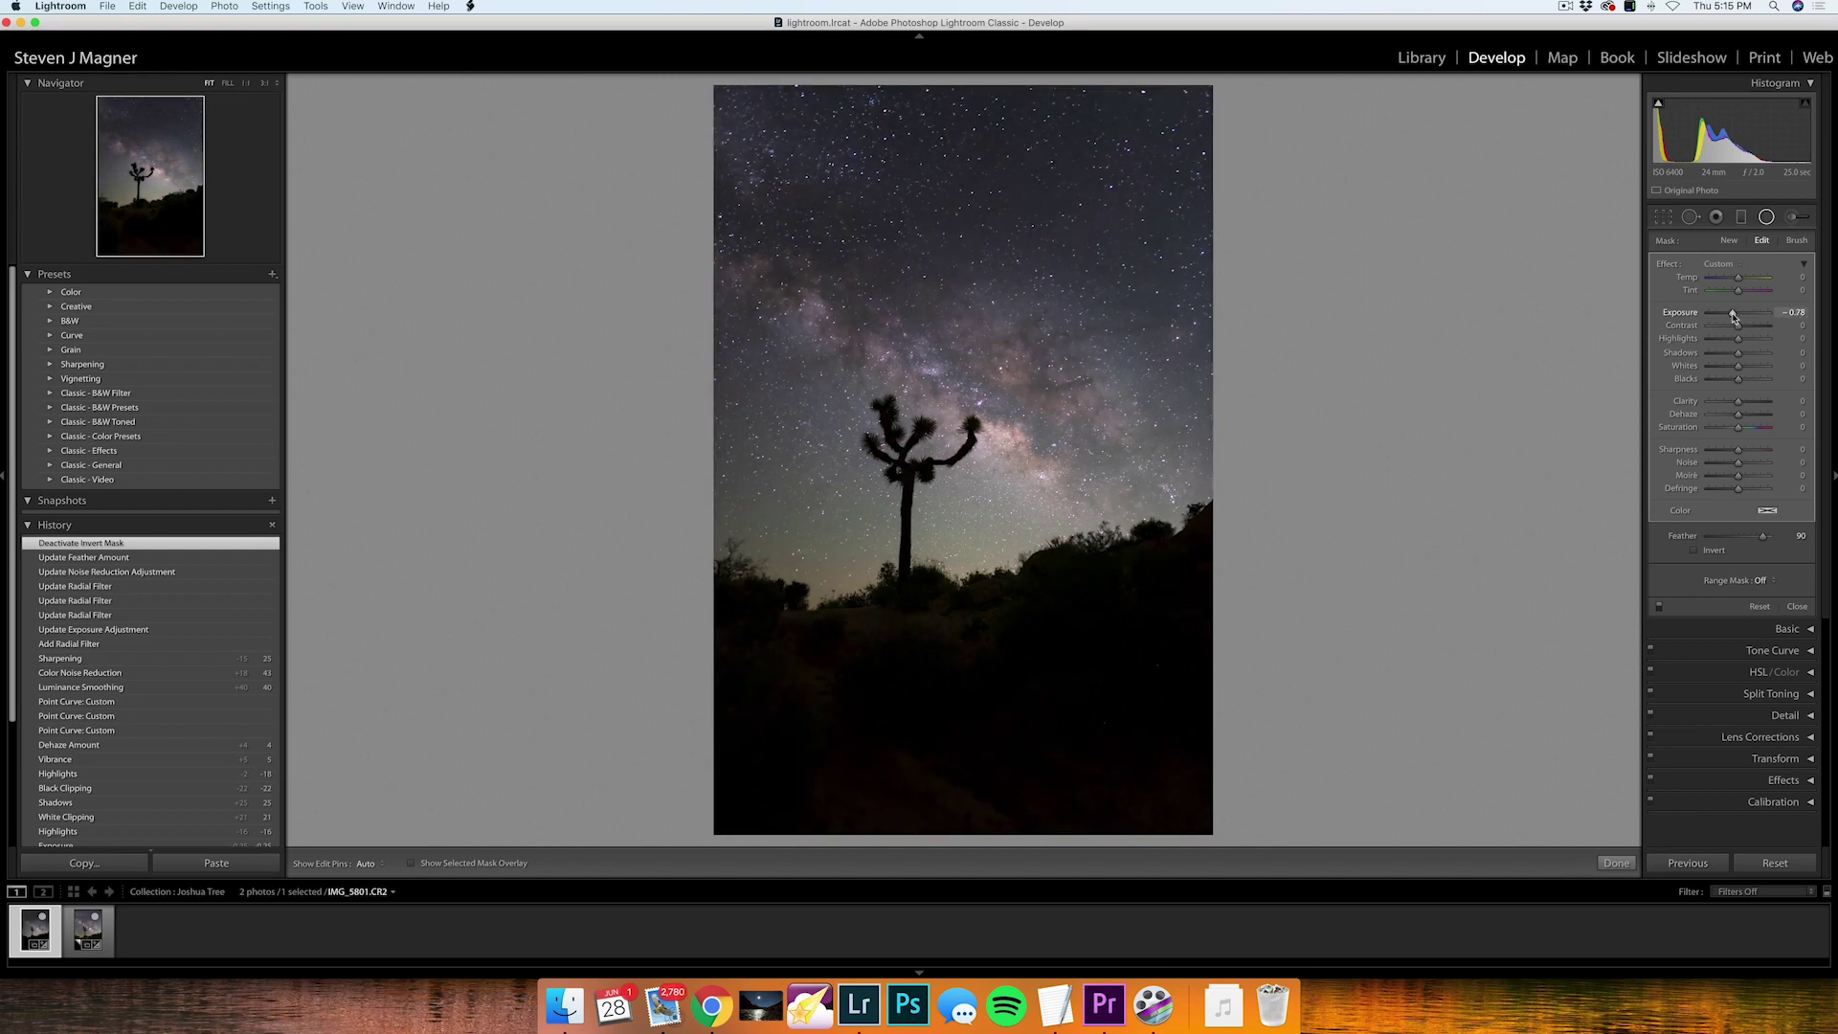
left_click_drag(1732, 317, 1737, 317)
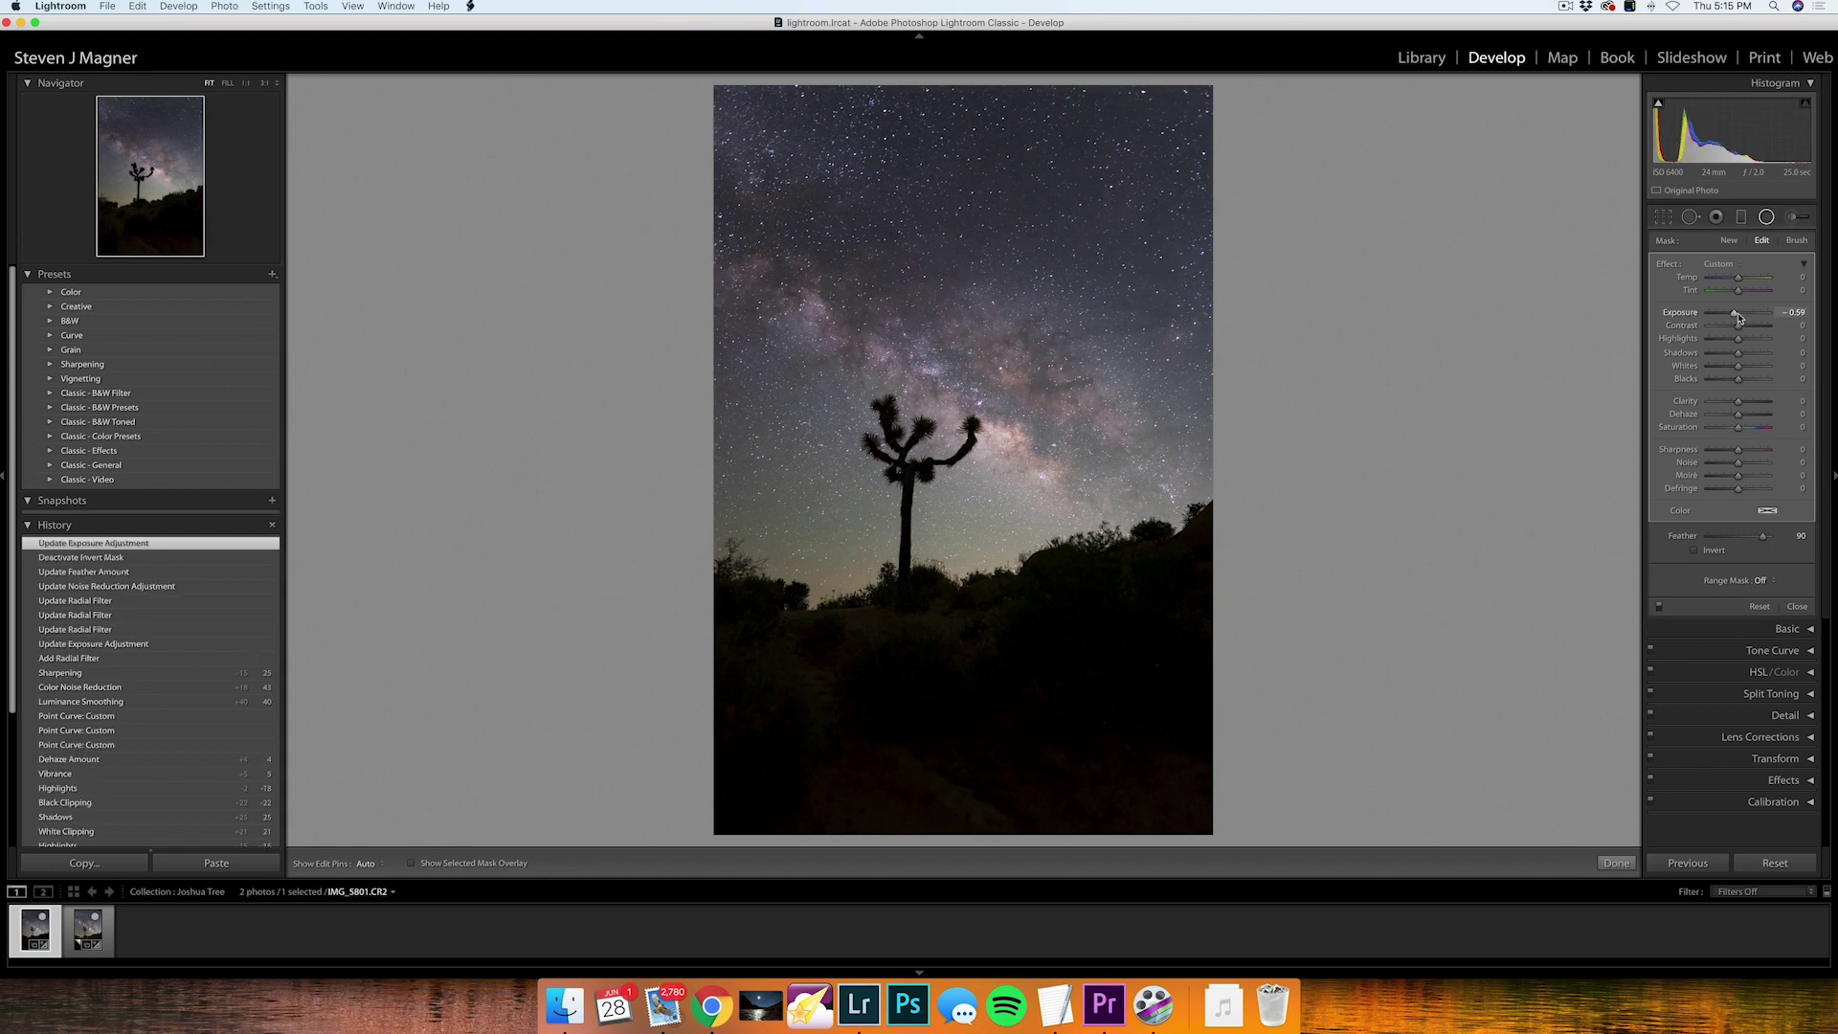
left_click(1794, 311)
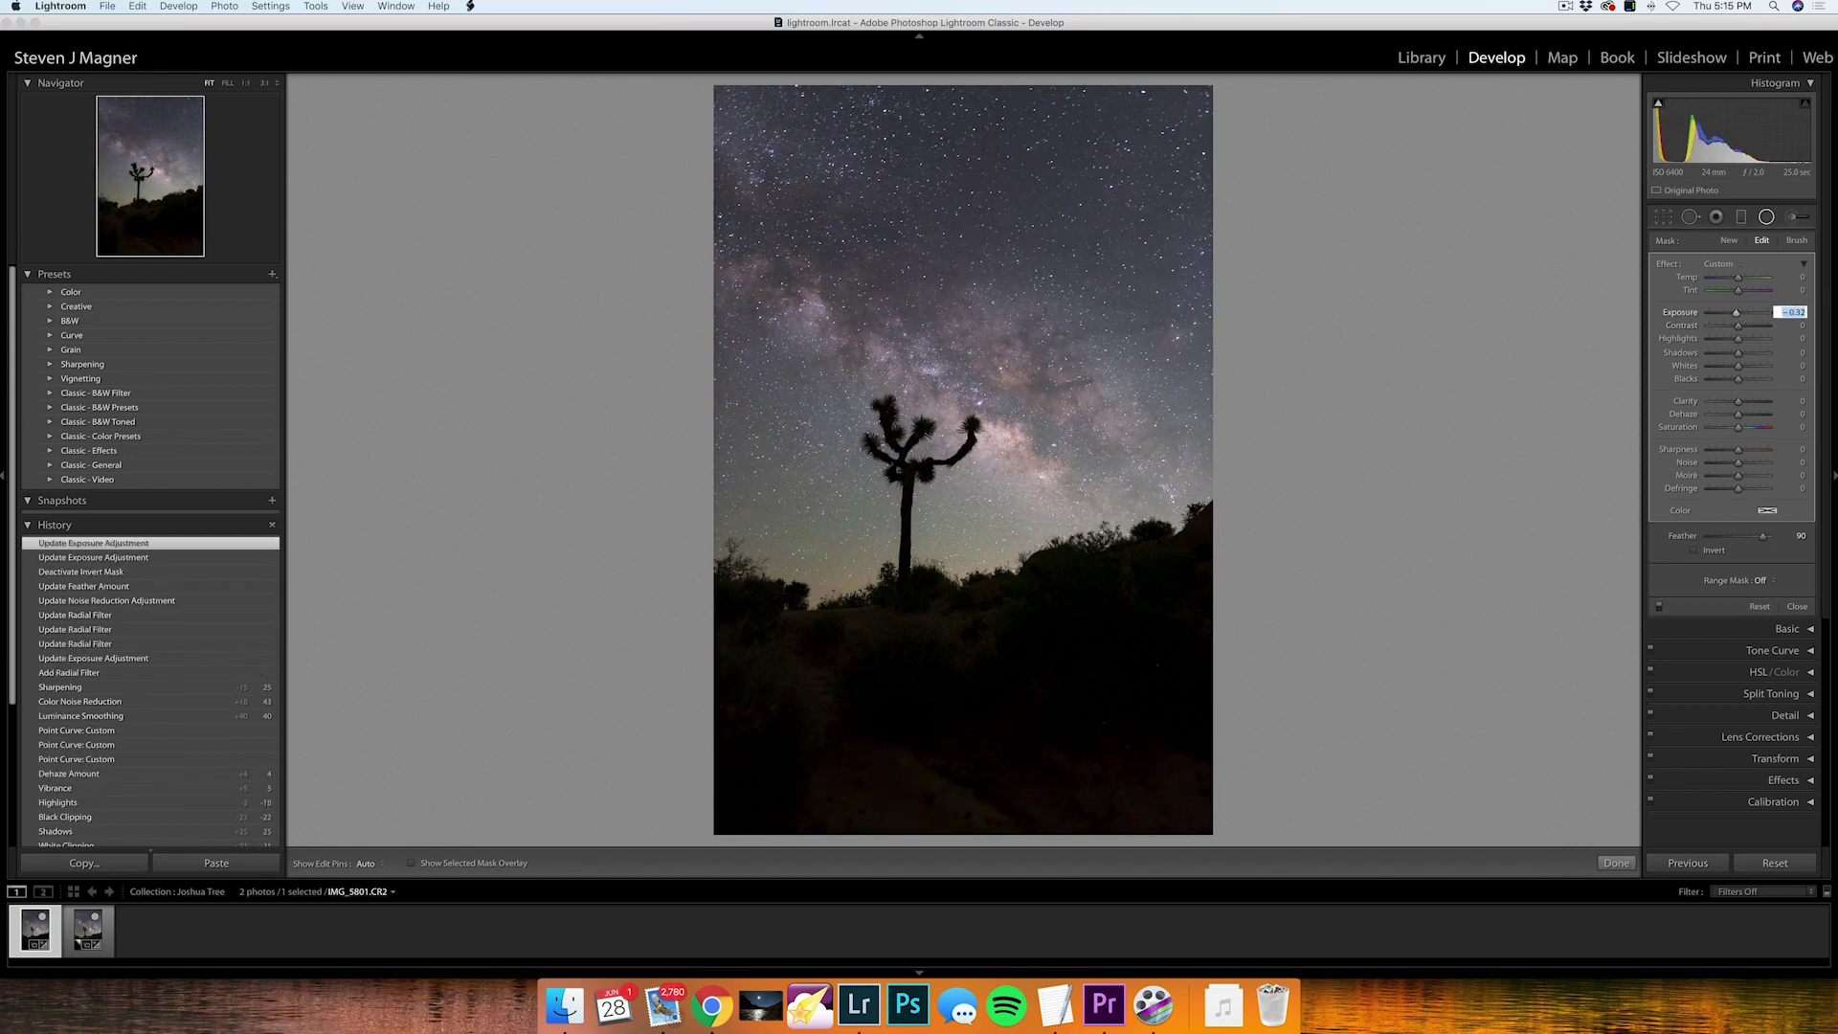
type("-0.5")
key("Return")
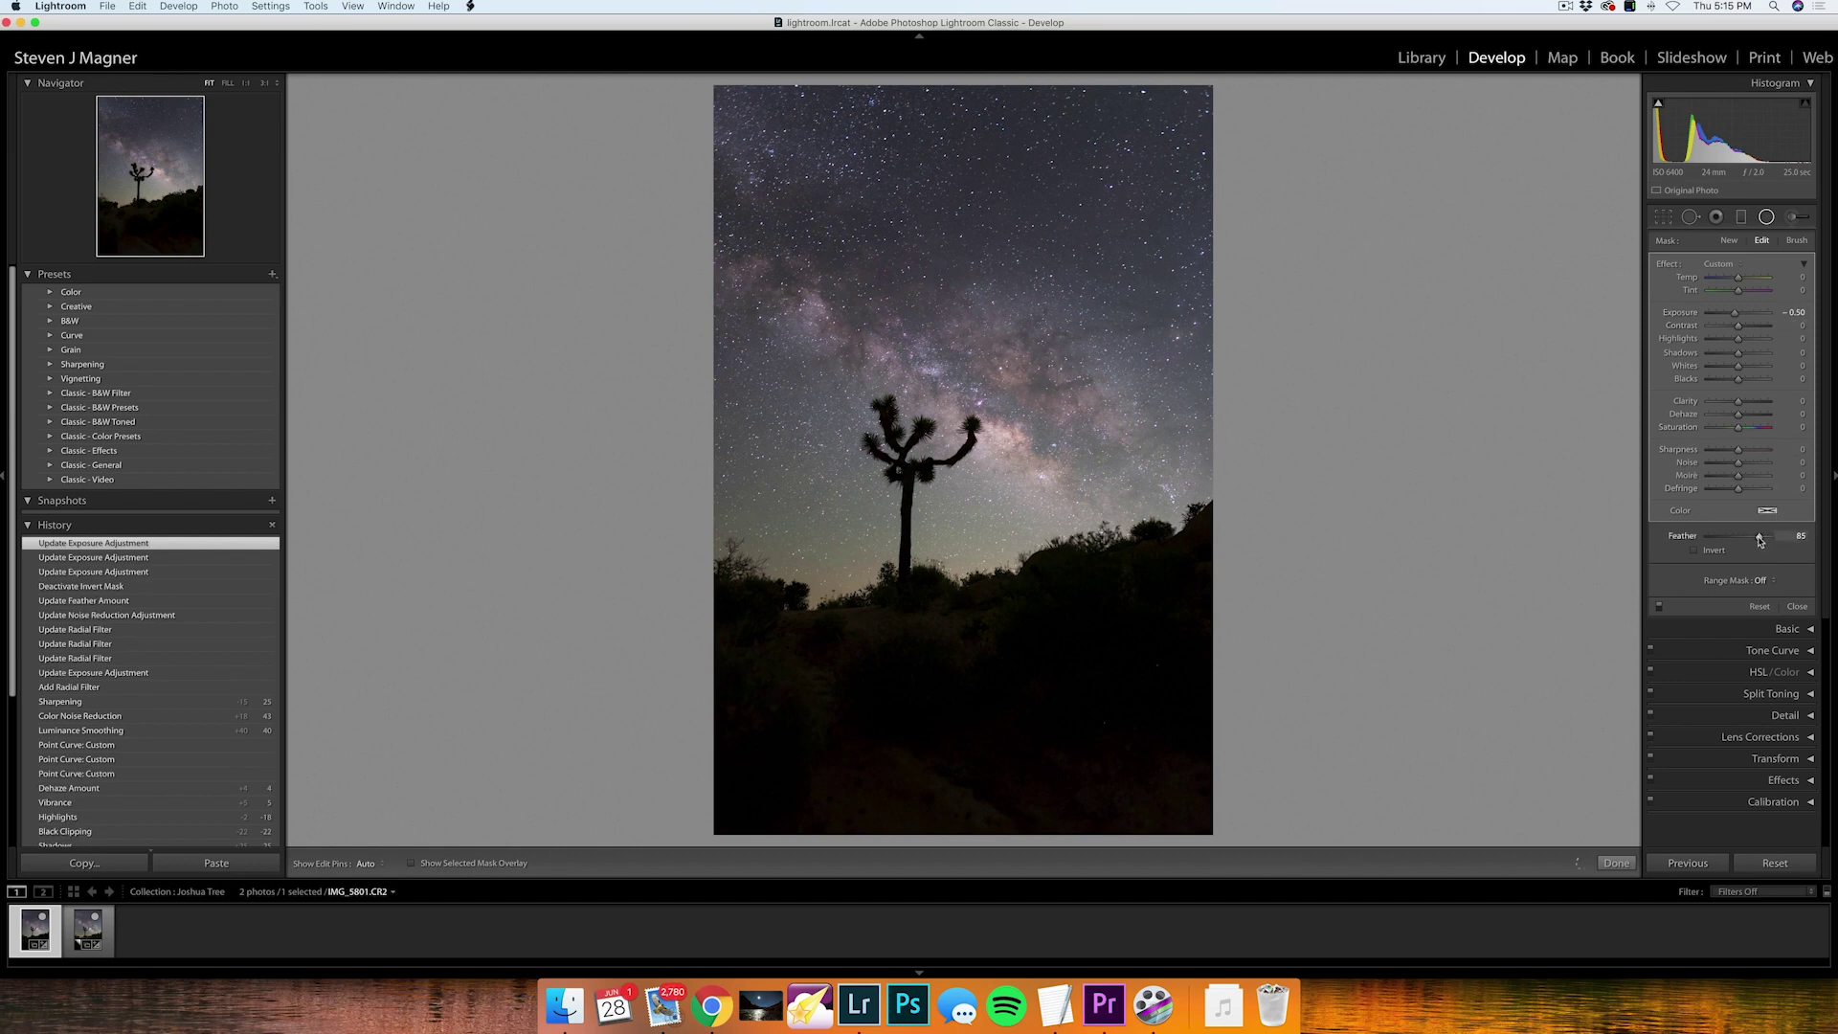
left_click_drag(1770, 536, 1766, 534)
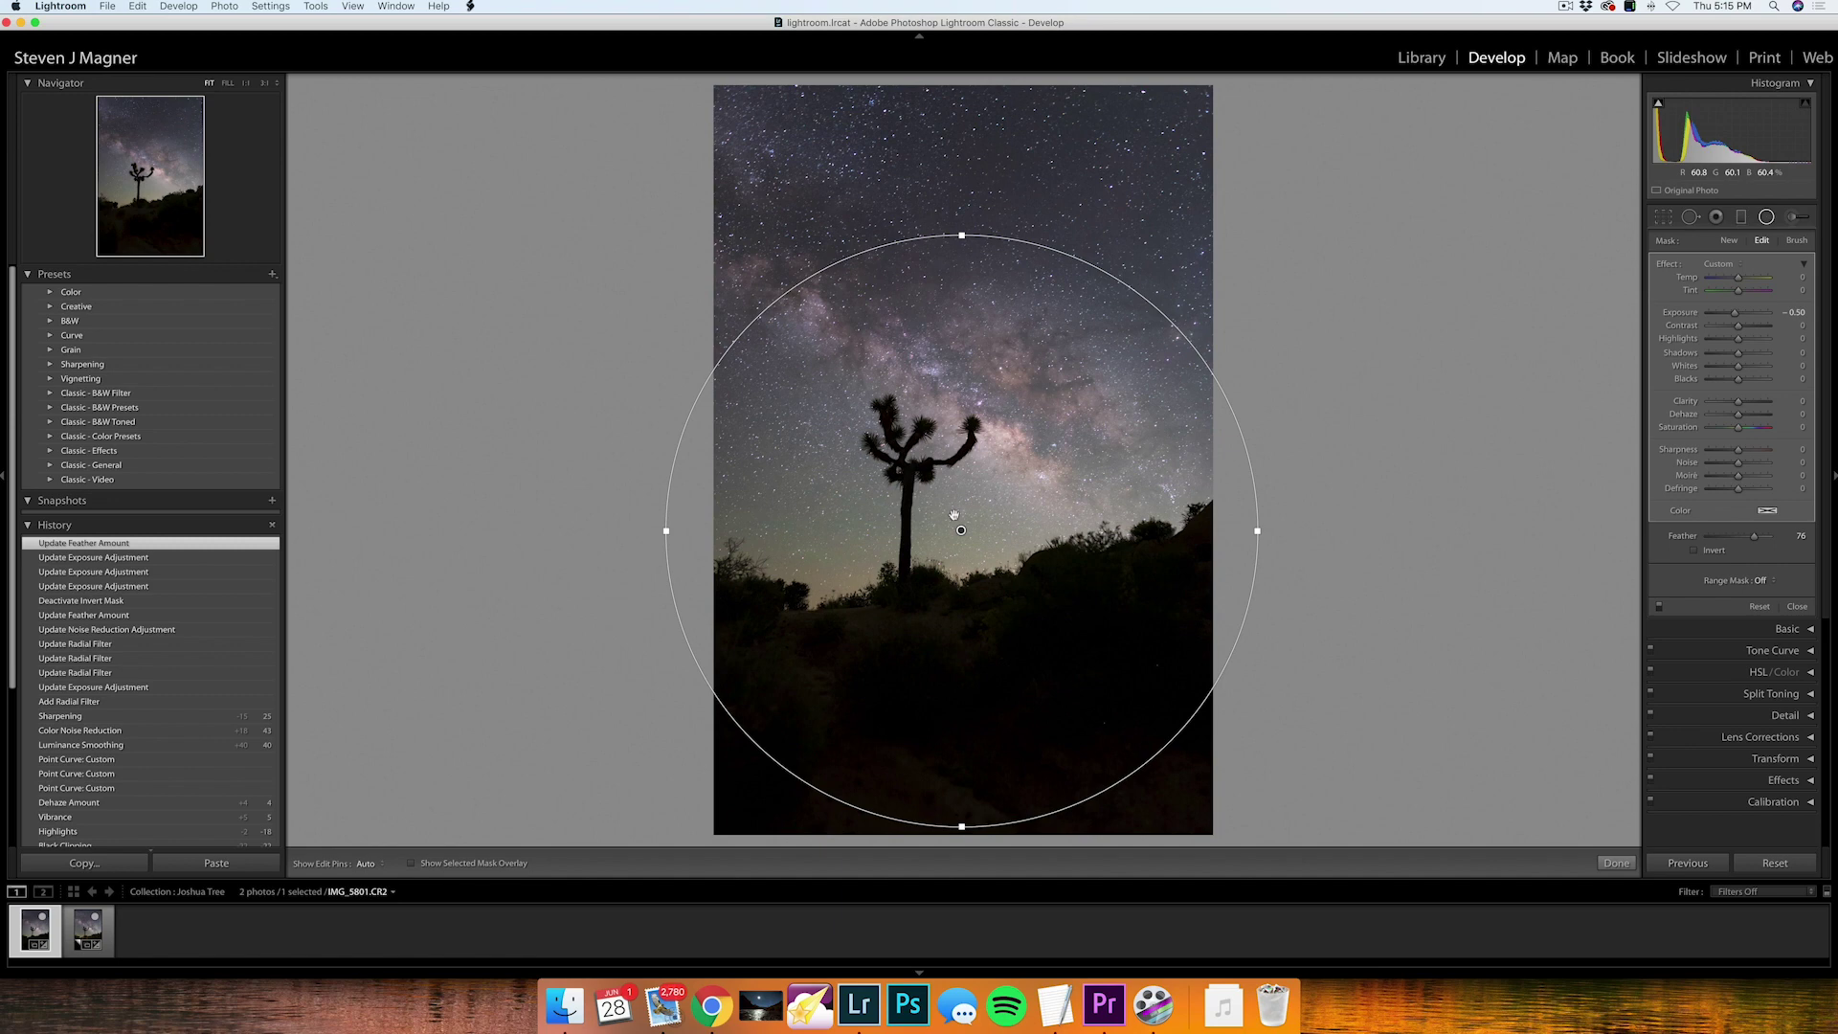
left_click_drag(960, 530, 961, 514)
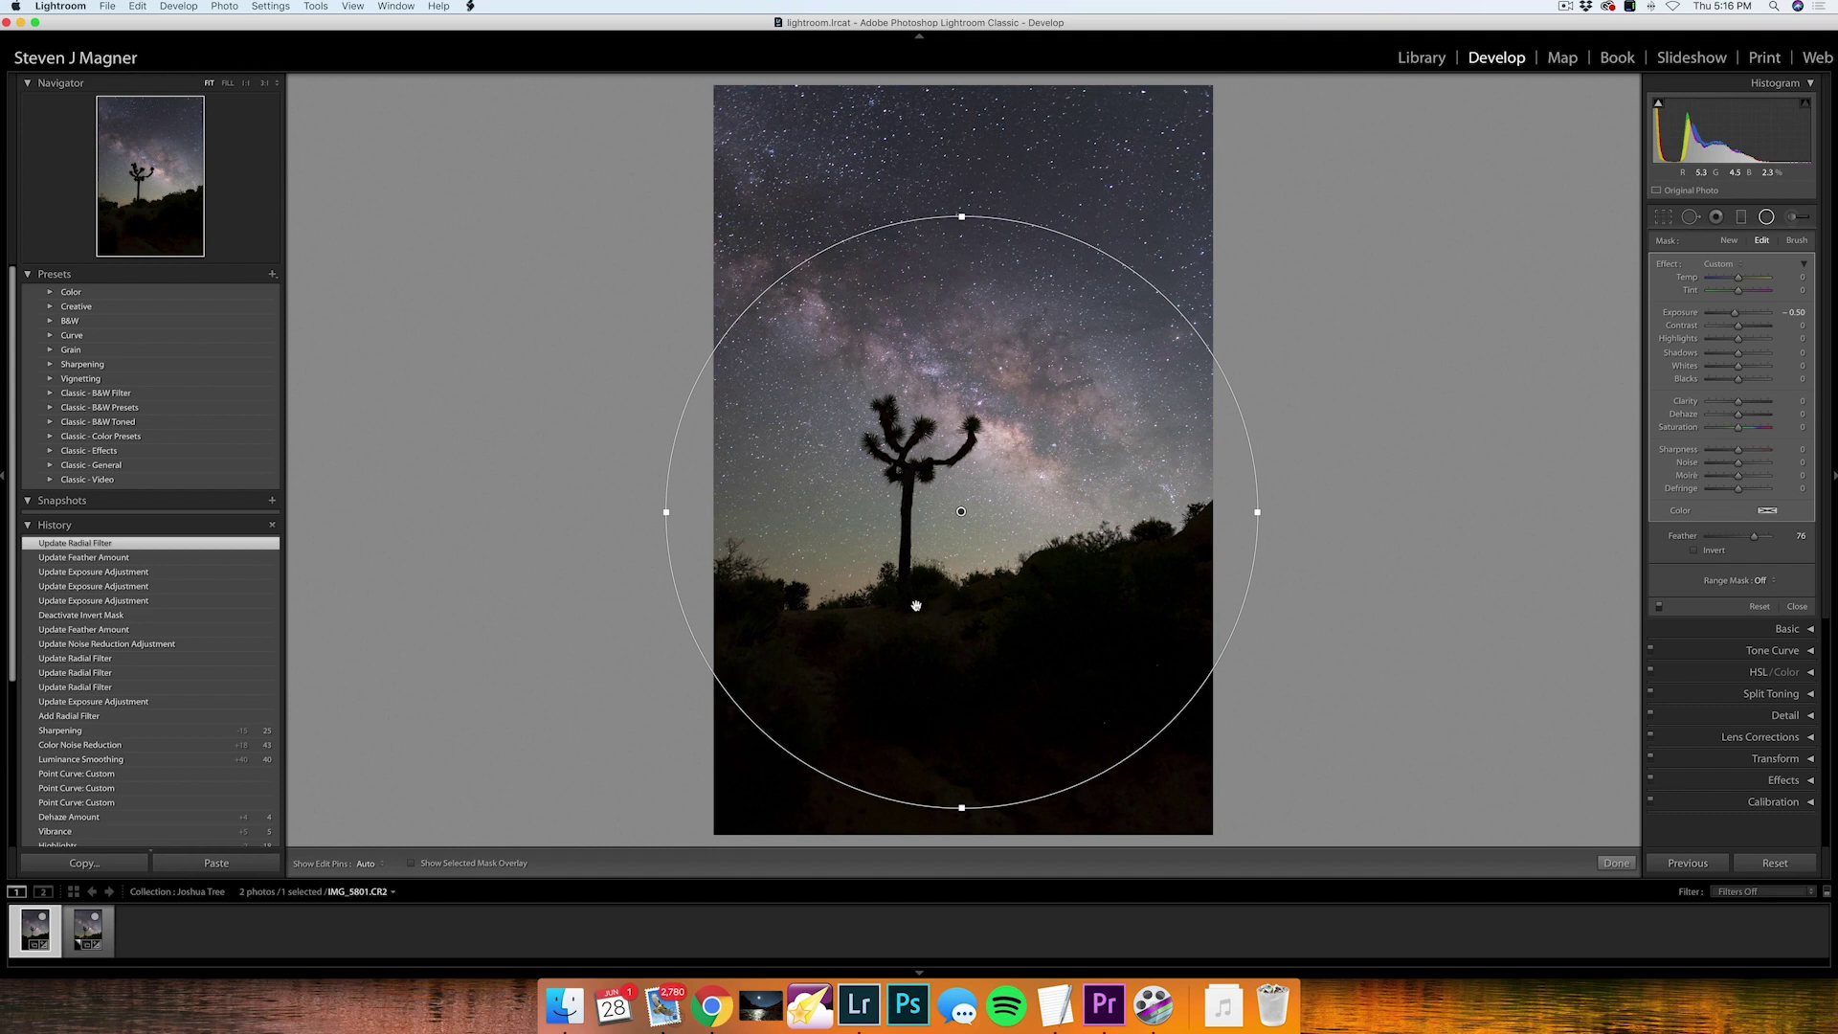
- Draw a new ellipse over the lower foreground and tilt it along the ridge
left_click(1729, 239)
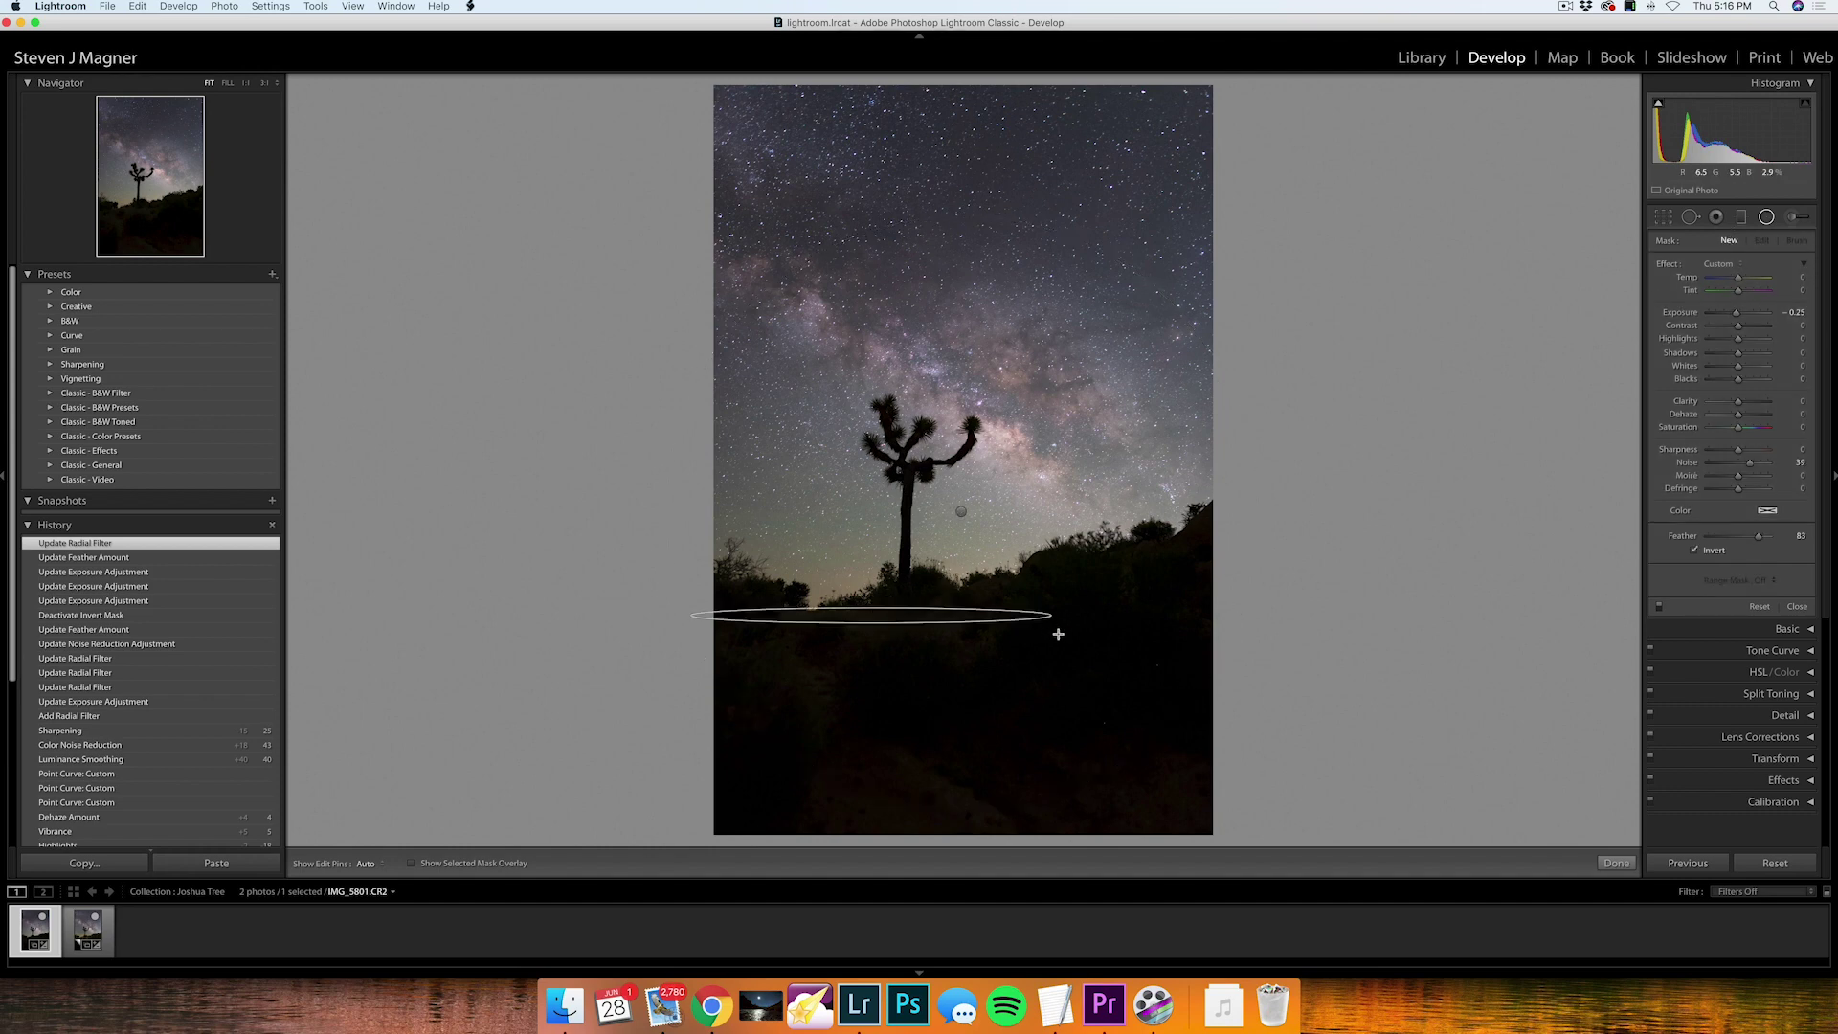
left_click_drag(872, 615, 1049, 654)
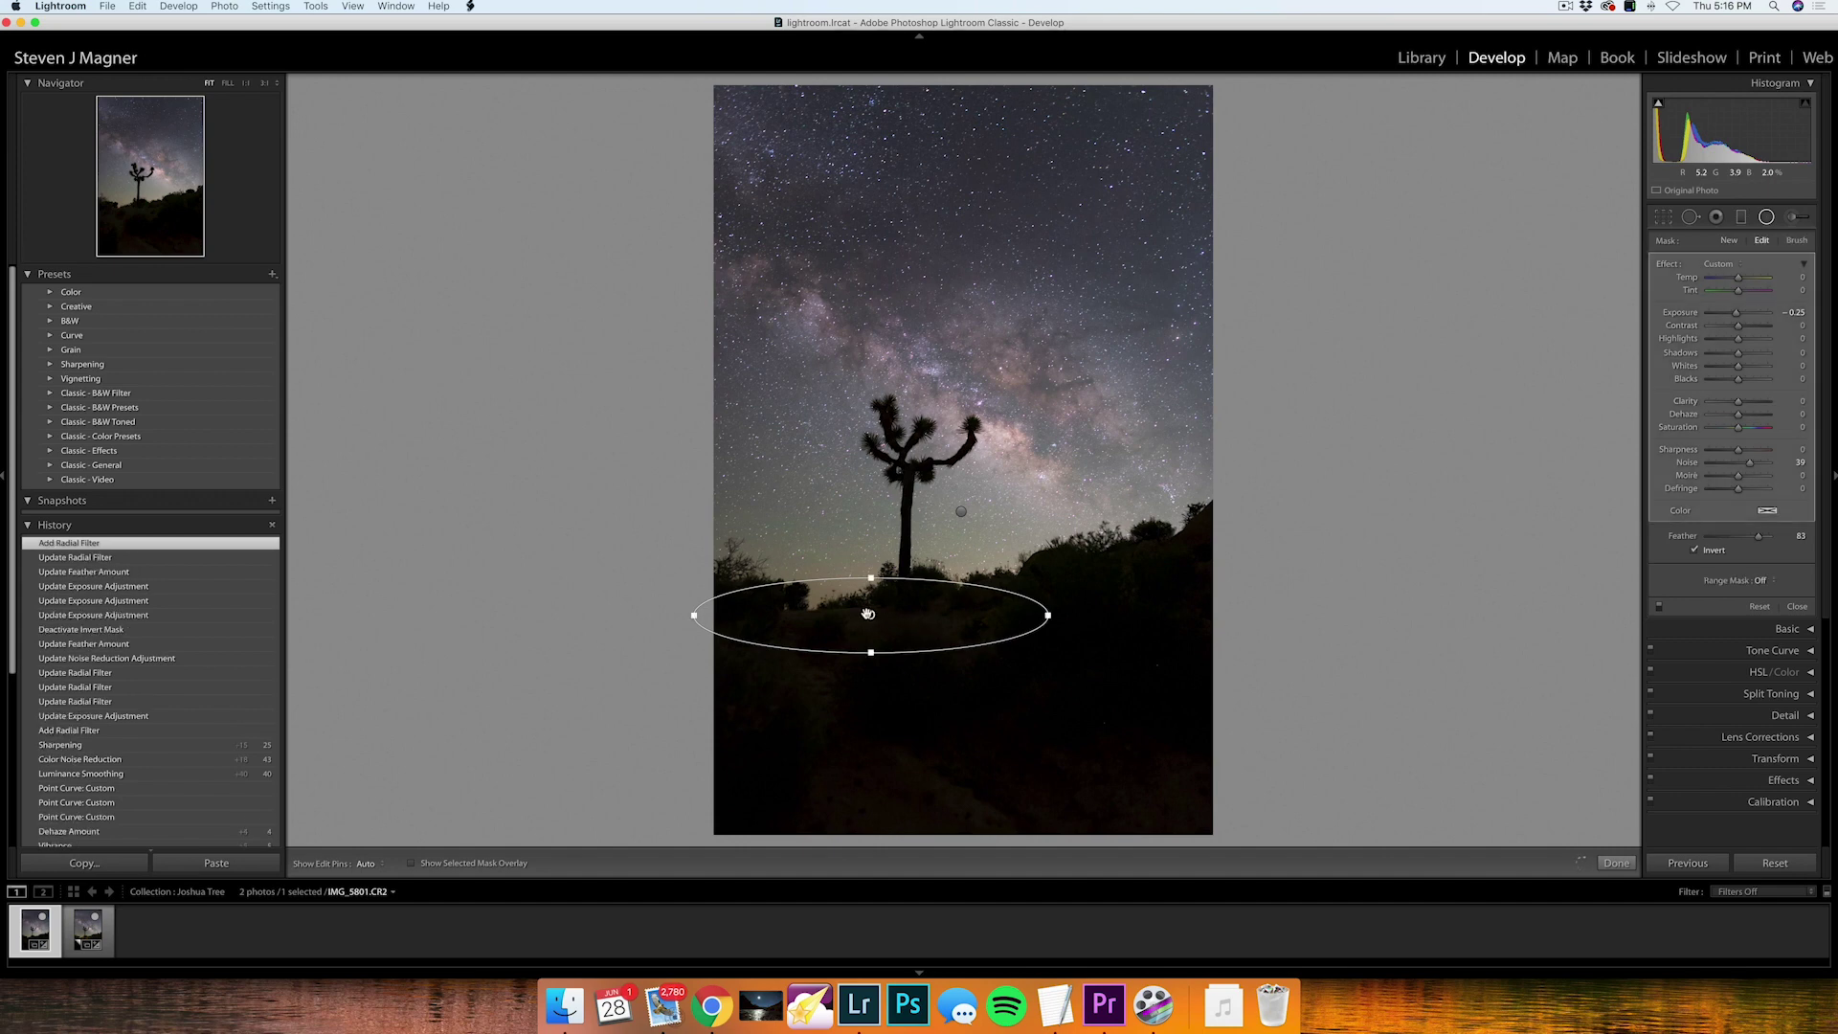
left_click_drag(901, 615, 934, 615)
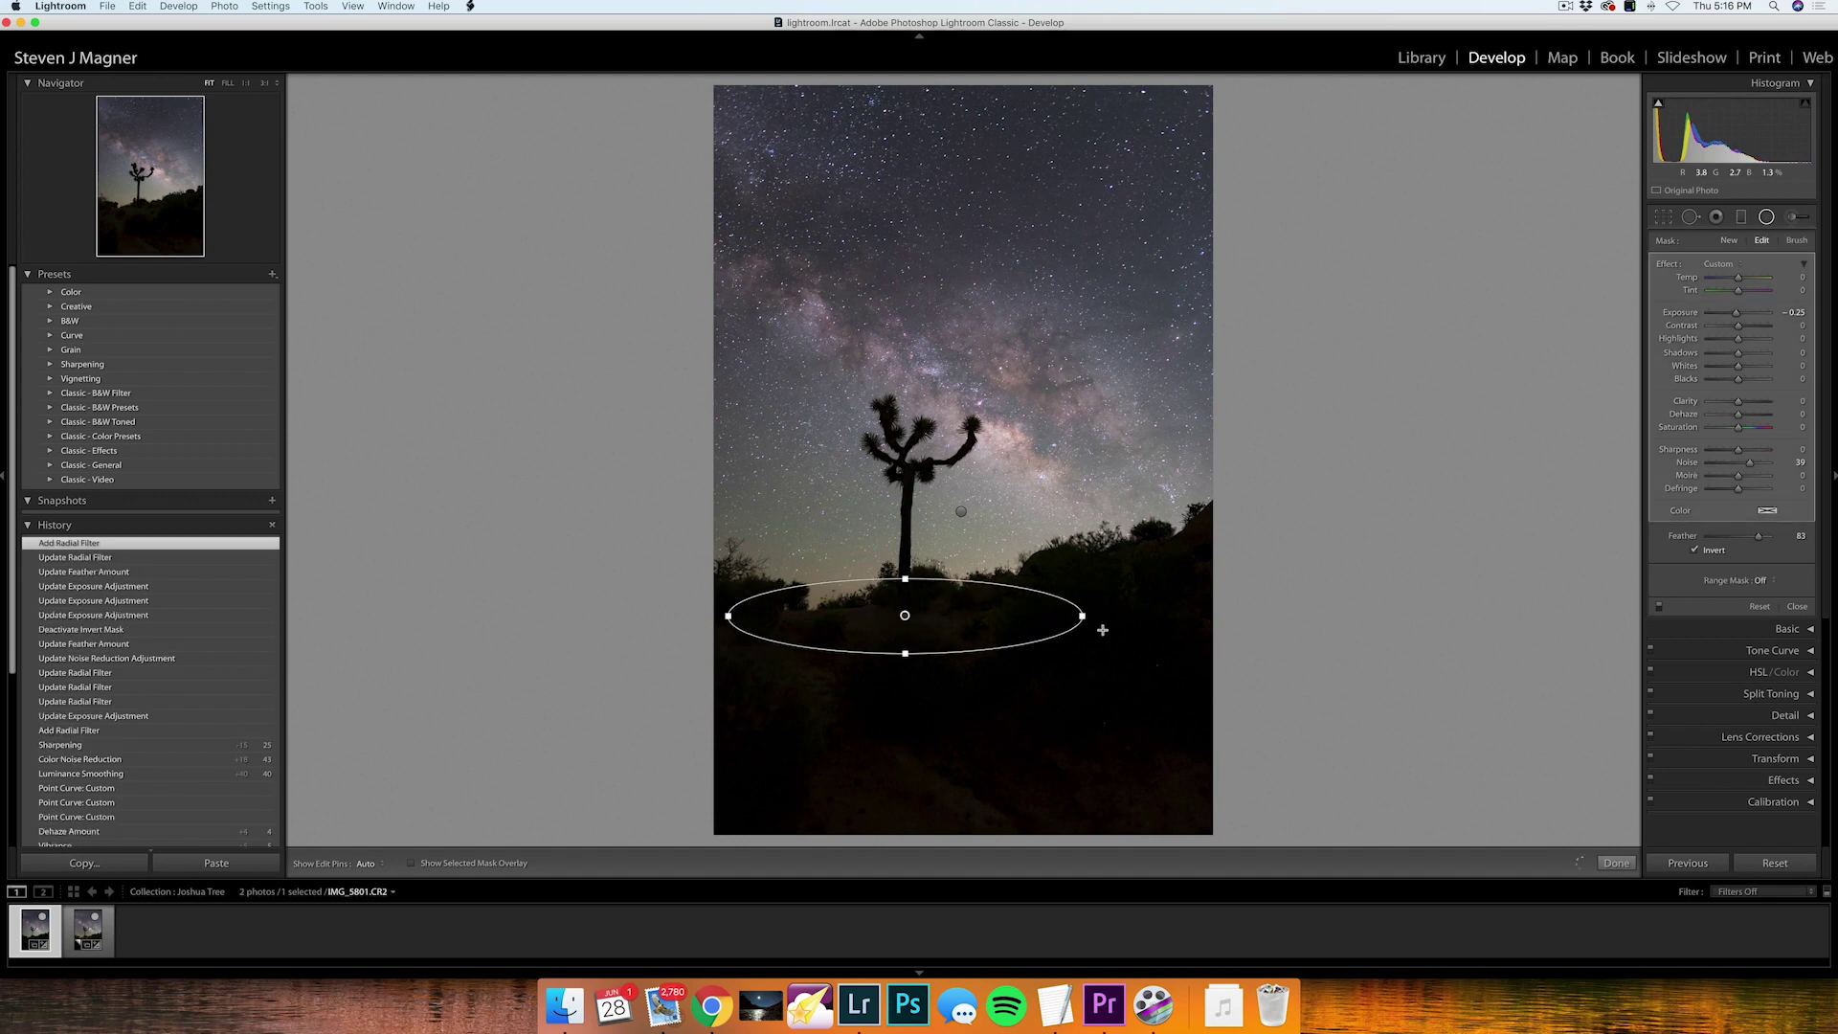
left_click_drag(1095, 605, 1097, 604)
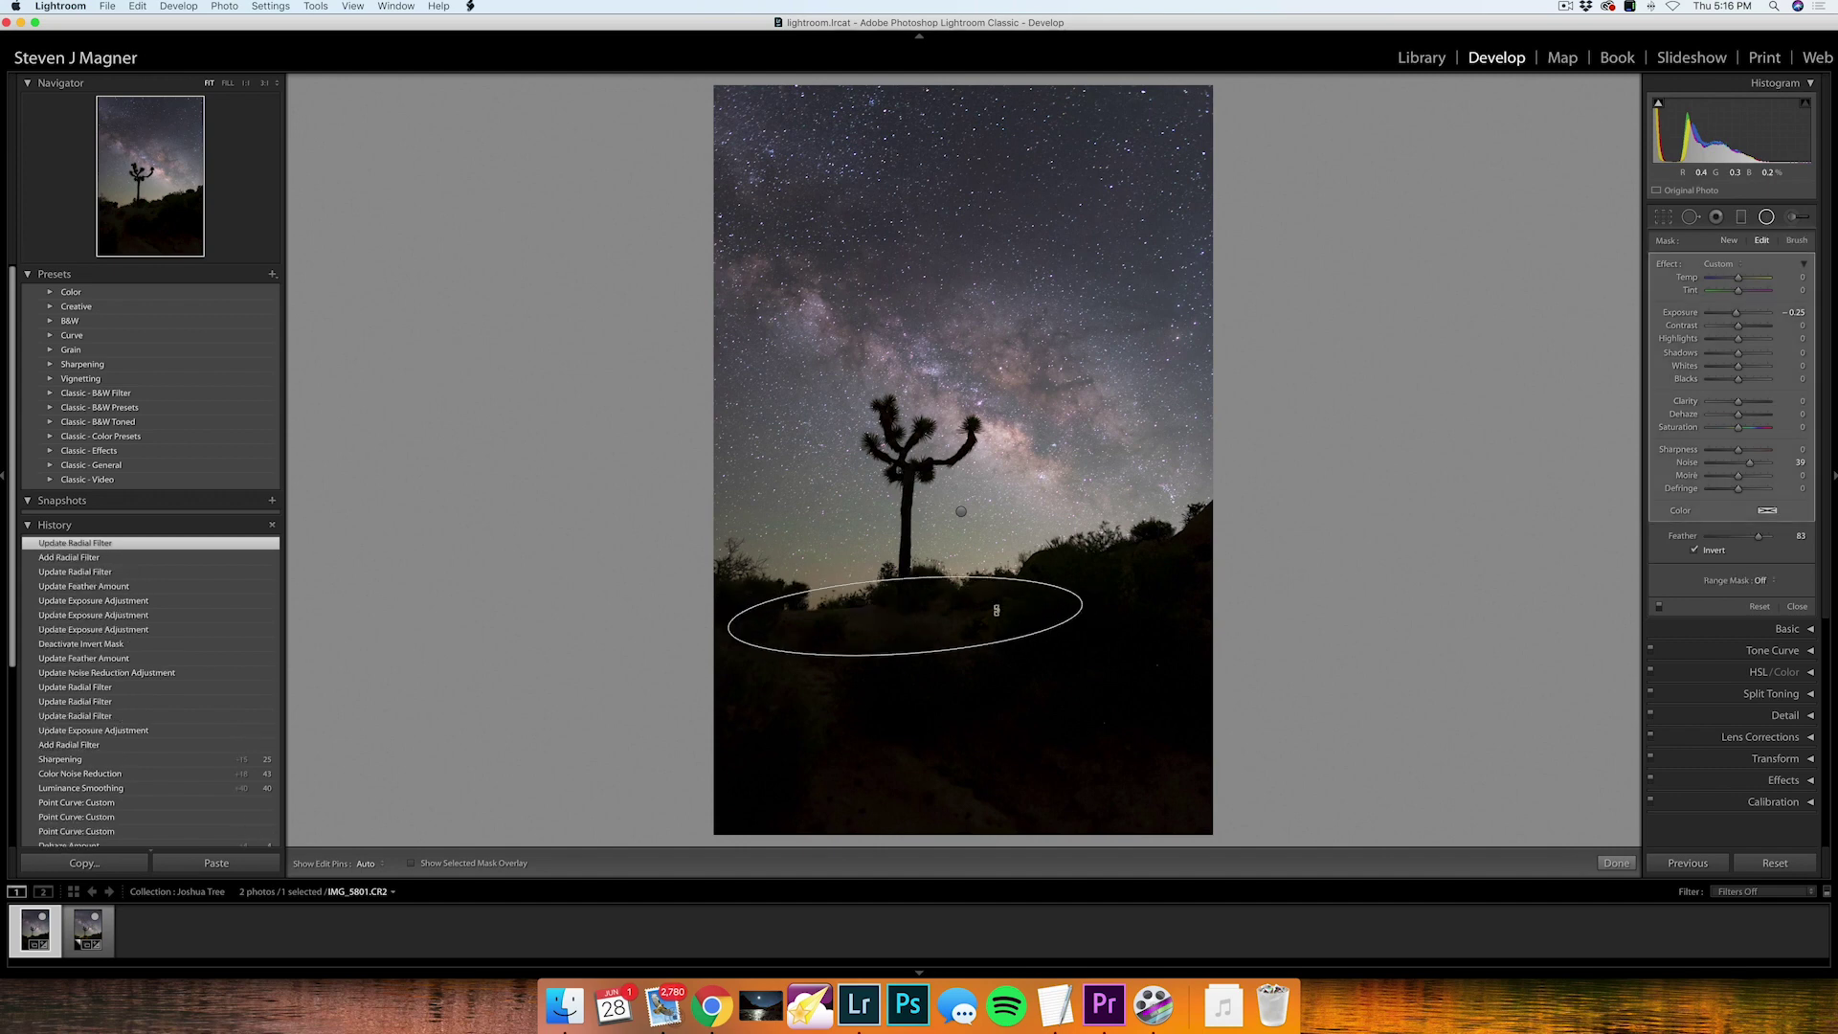
left_click(904, 615)
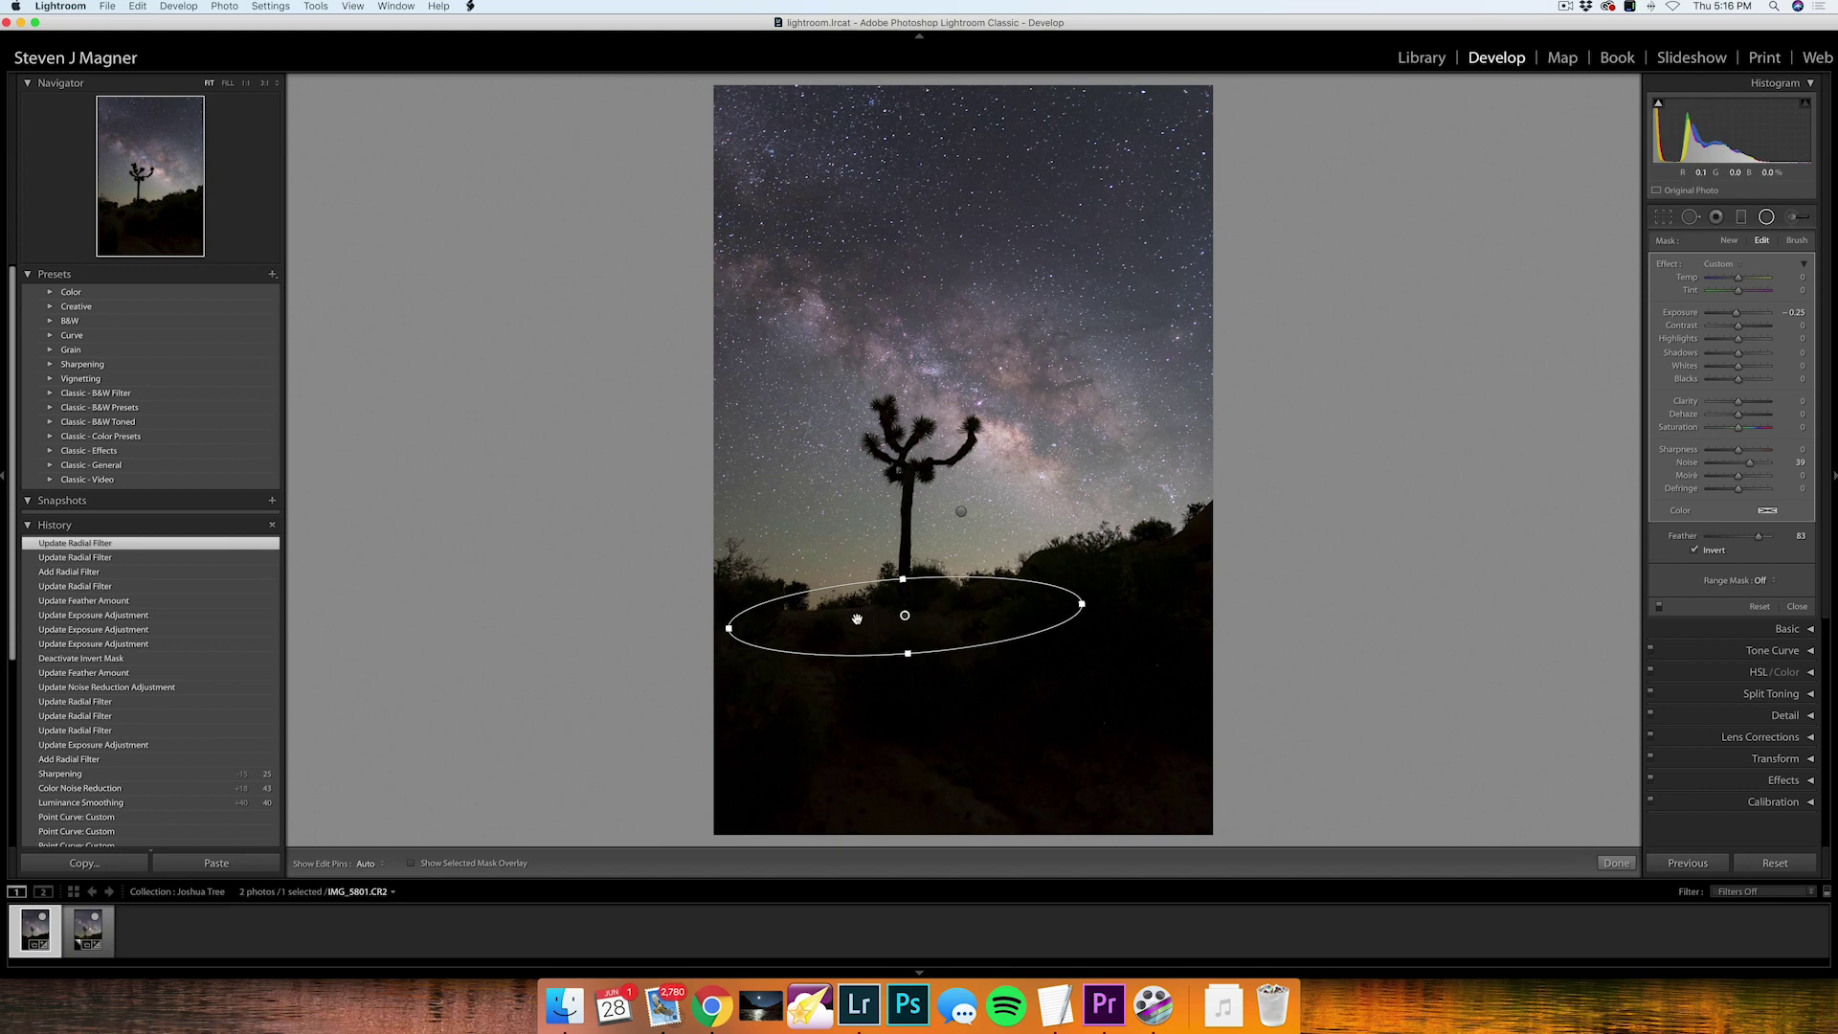
- Zero the ellipse's noise and exposure, and lift its Shadows to 53
double_click(1749, 466)
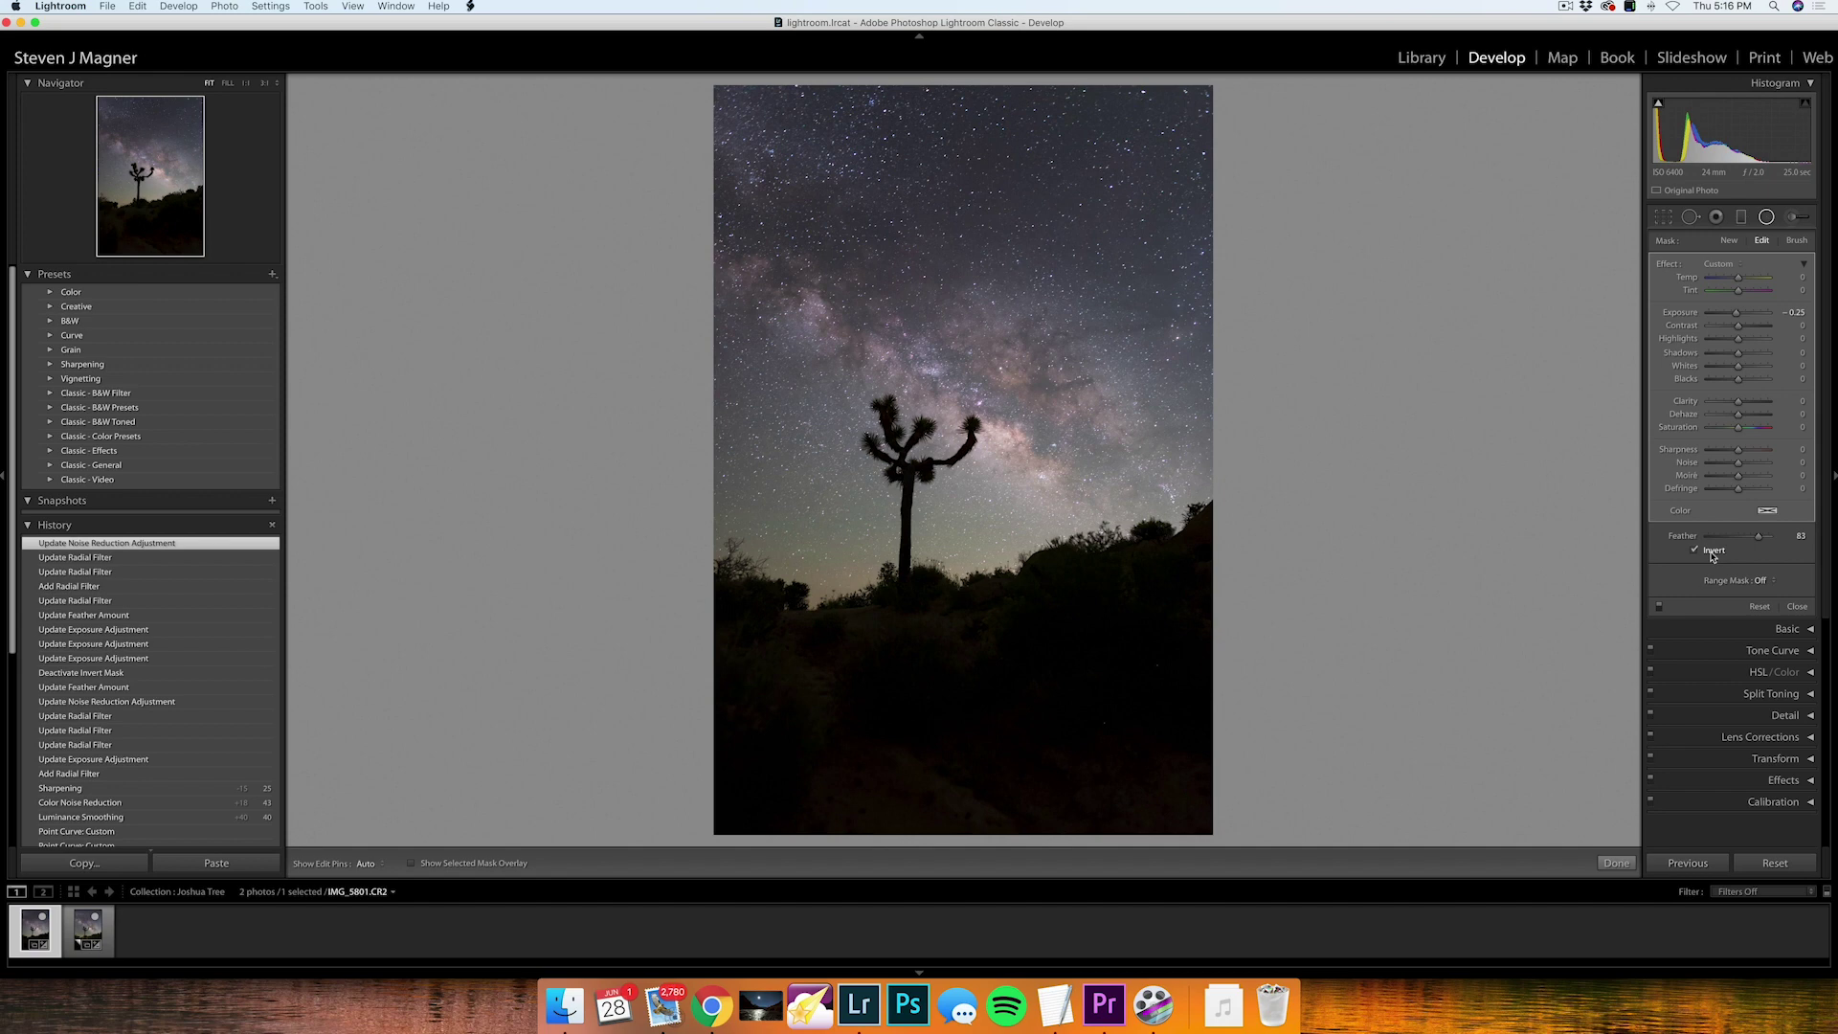
left_click_drag(1742, 317, 1737, 322)
key("ctrl+z")
double_click(1738, 319)
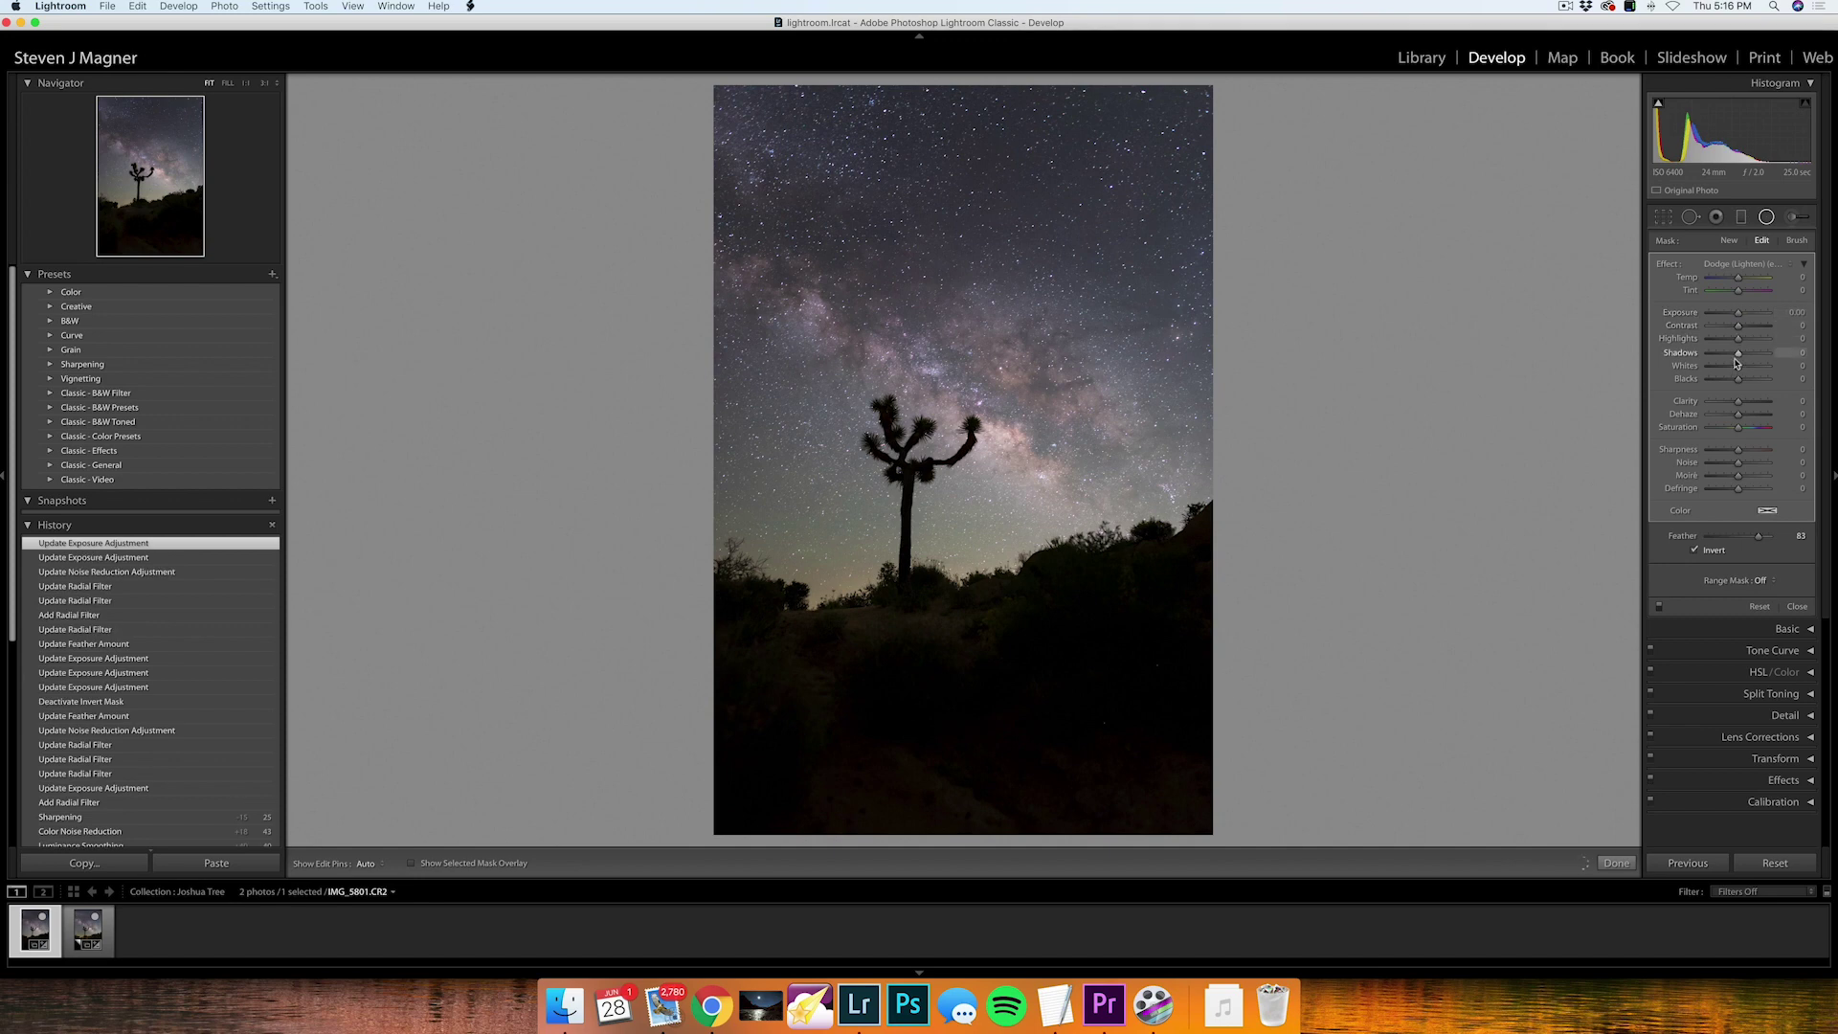
left_click_drag(1740, 358, 1750, 358)
left_click_drag(1755, 356, 1757, 357)
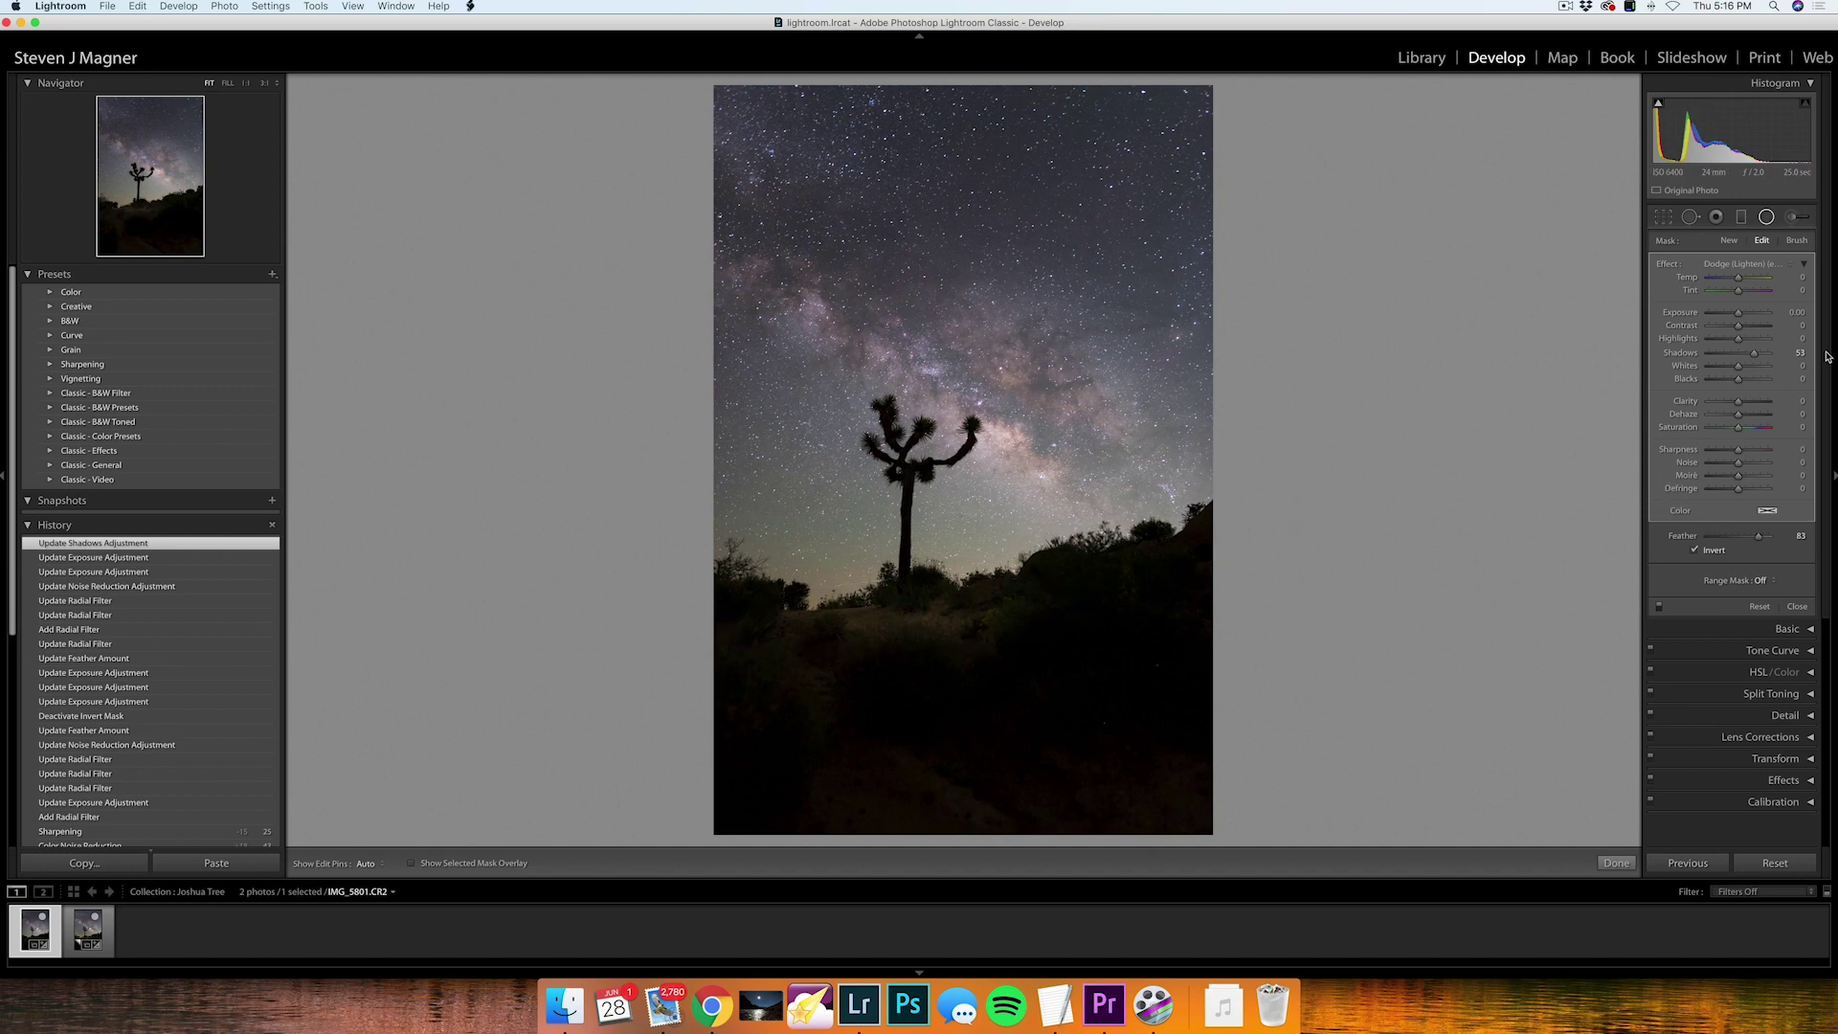
- Inspect foreground noise at 1:1, give the ellipse light noise reduction, then deselect it
left_click(945, 595)
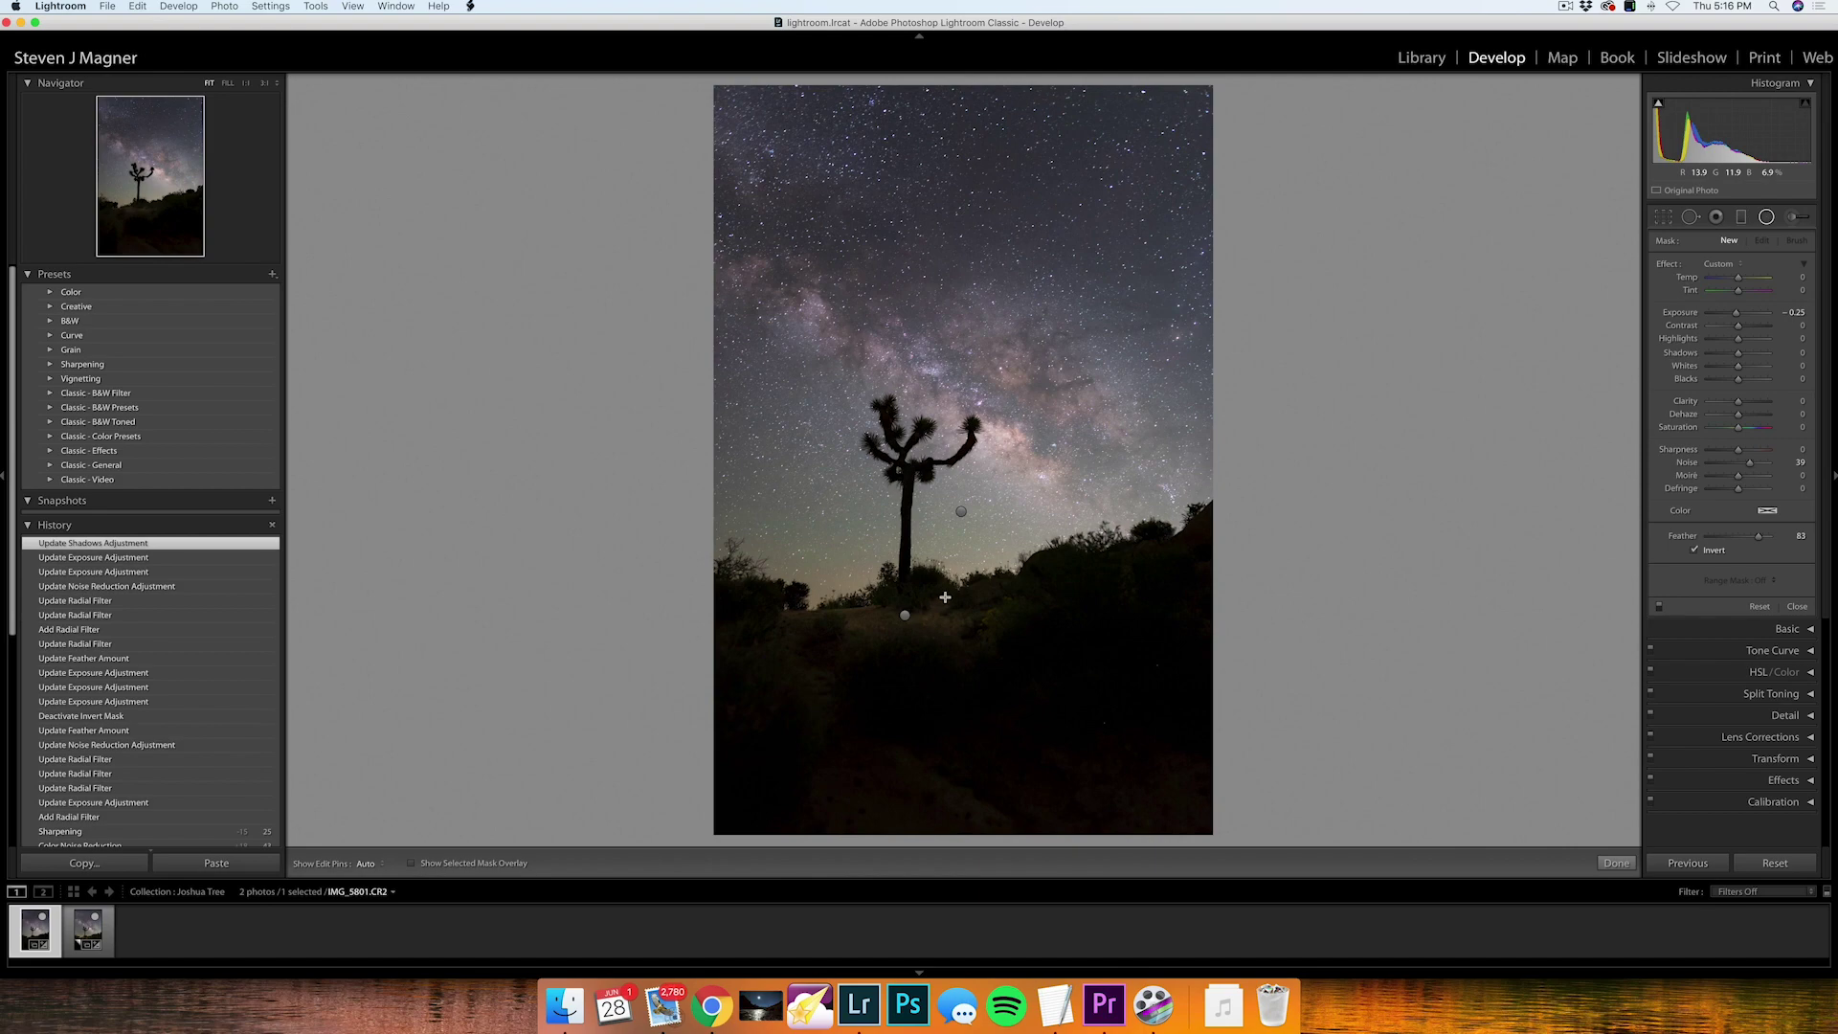
left_click(933, 615)
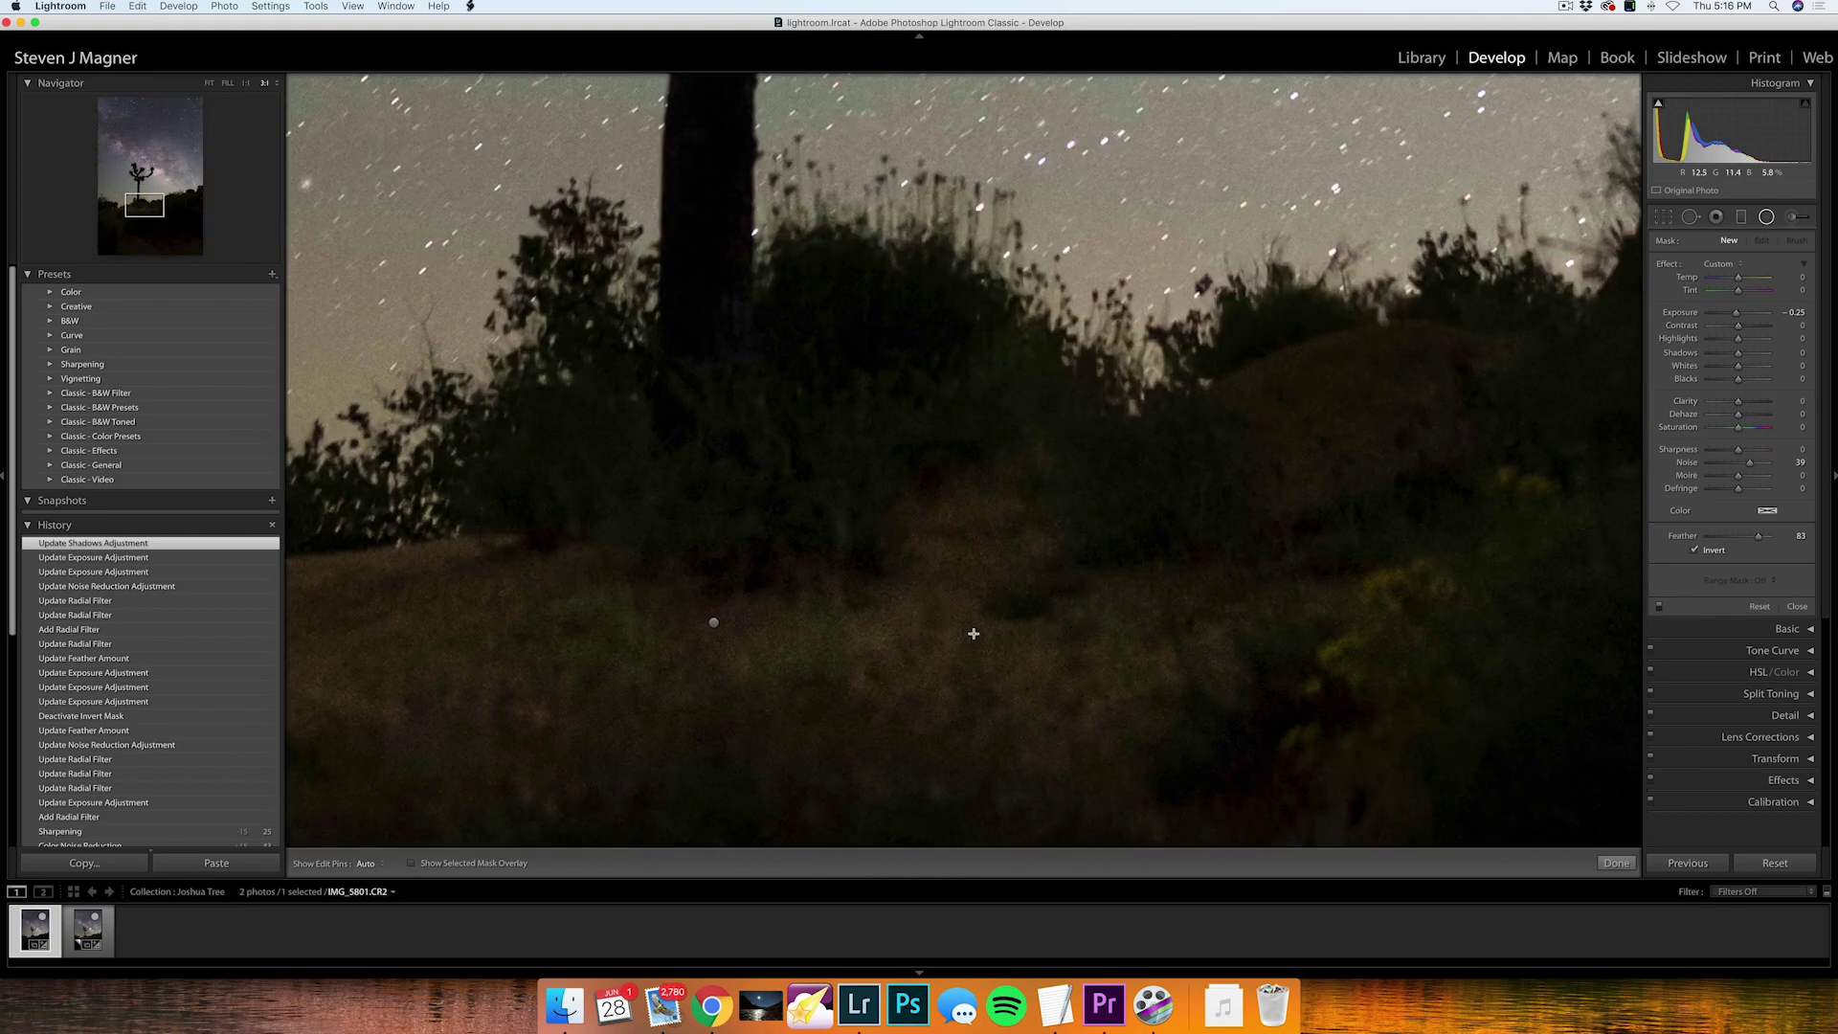
left_click(714, 625)
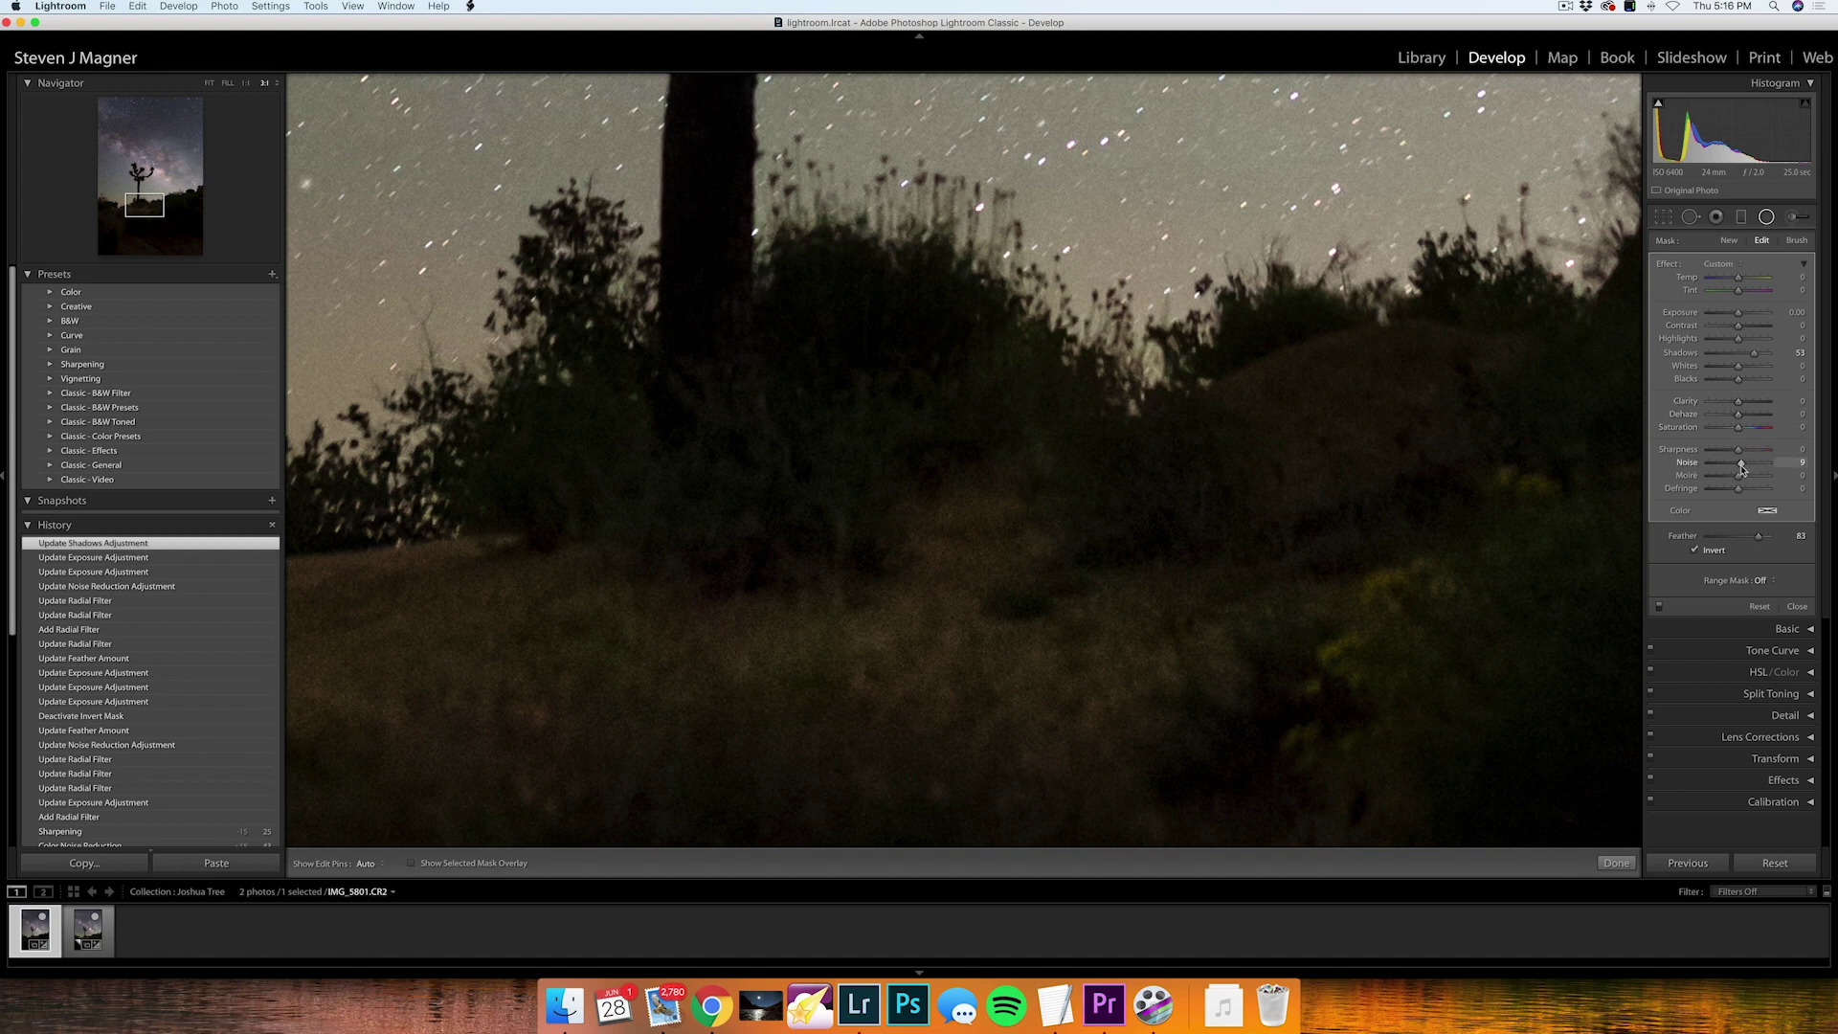
left_click(1740, 469)
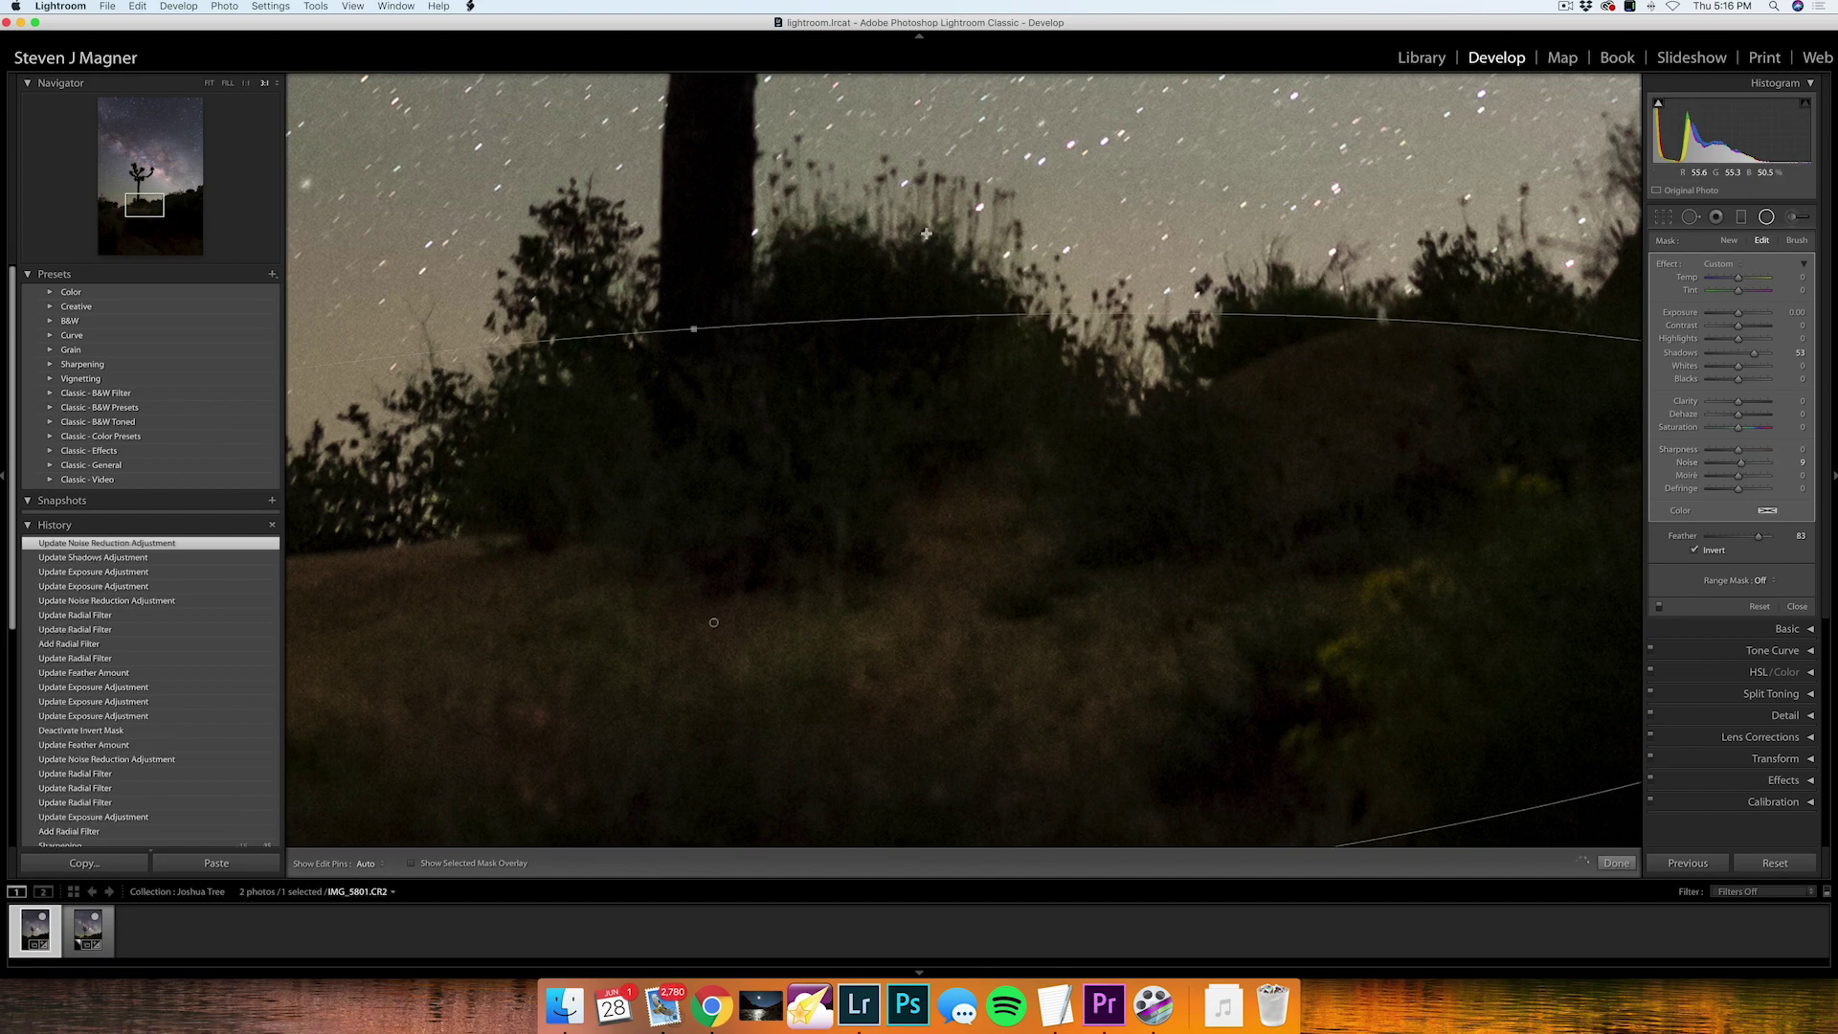
left_click(1257, 536)
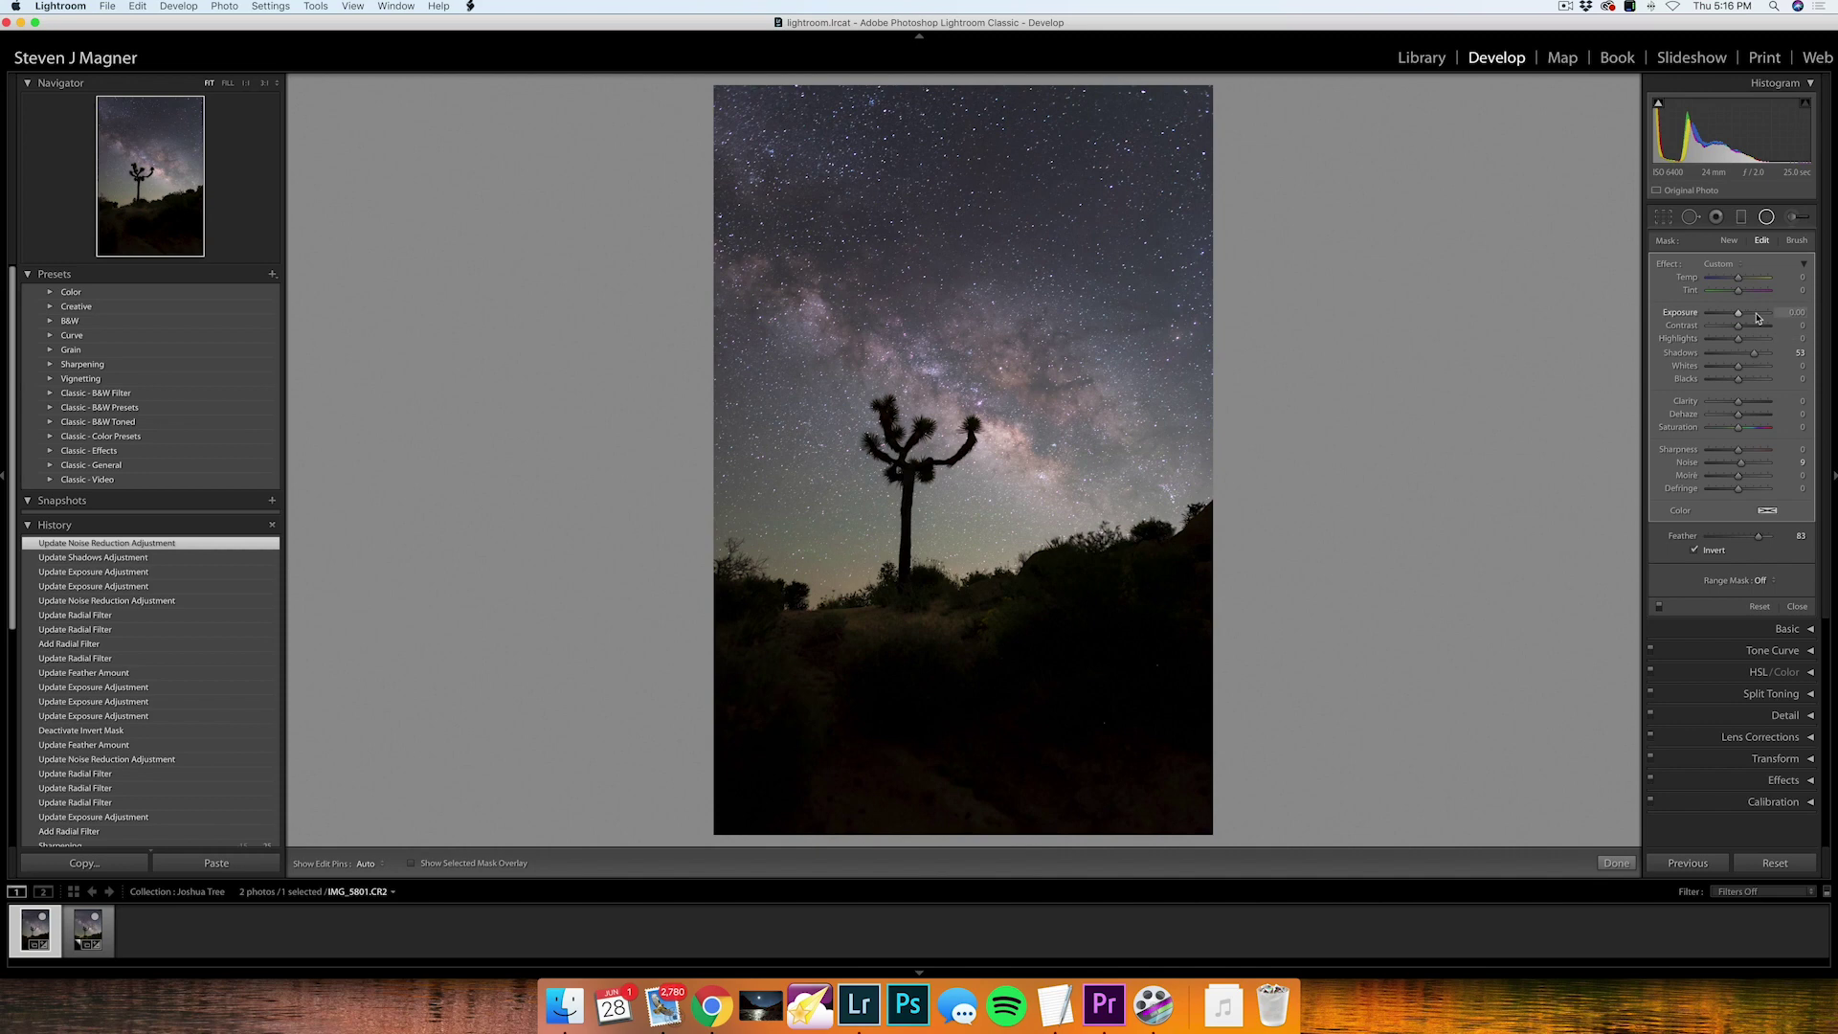
key("Escape")
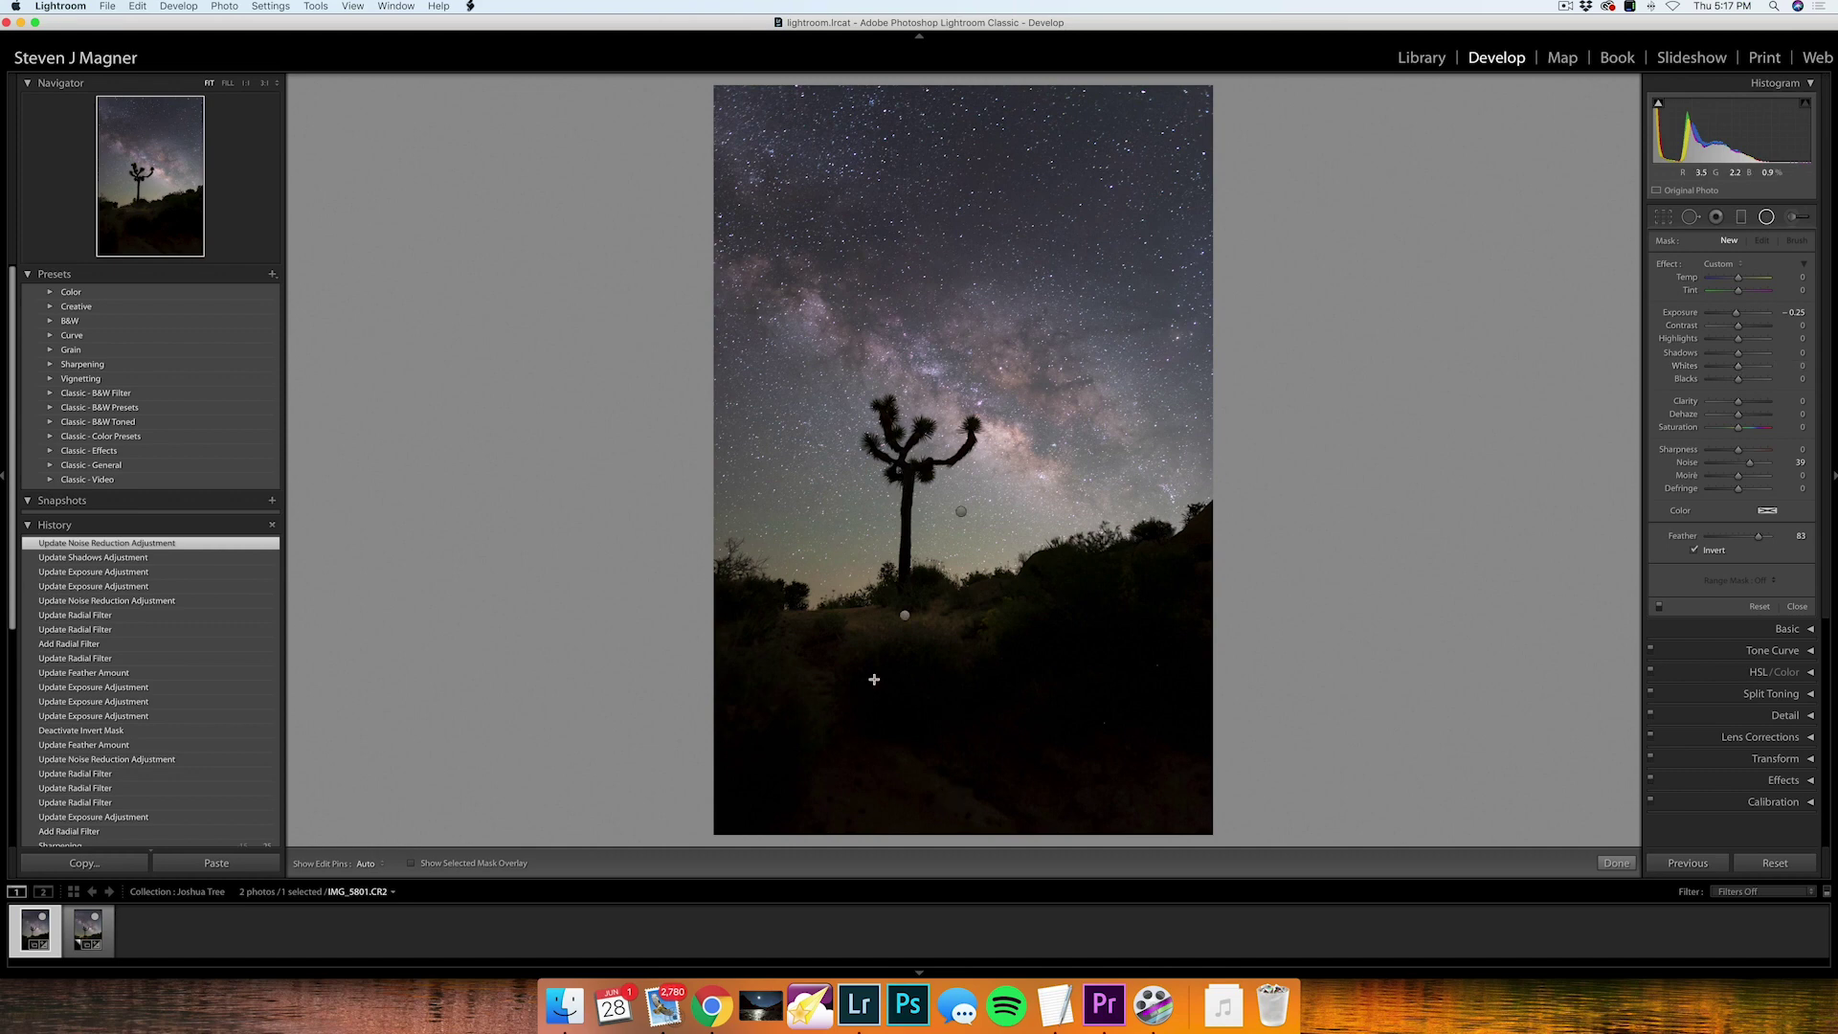
left_click(963, 512)
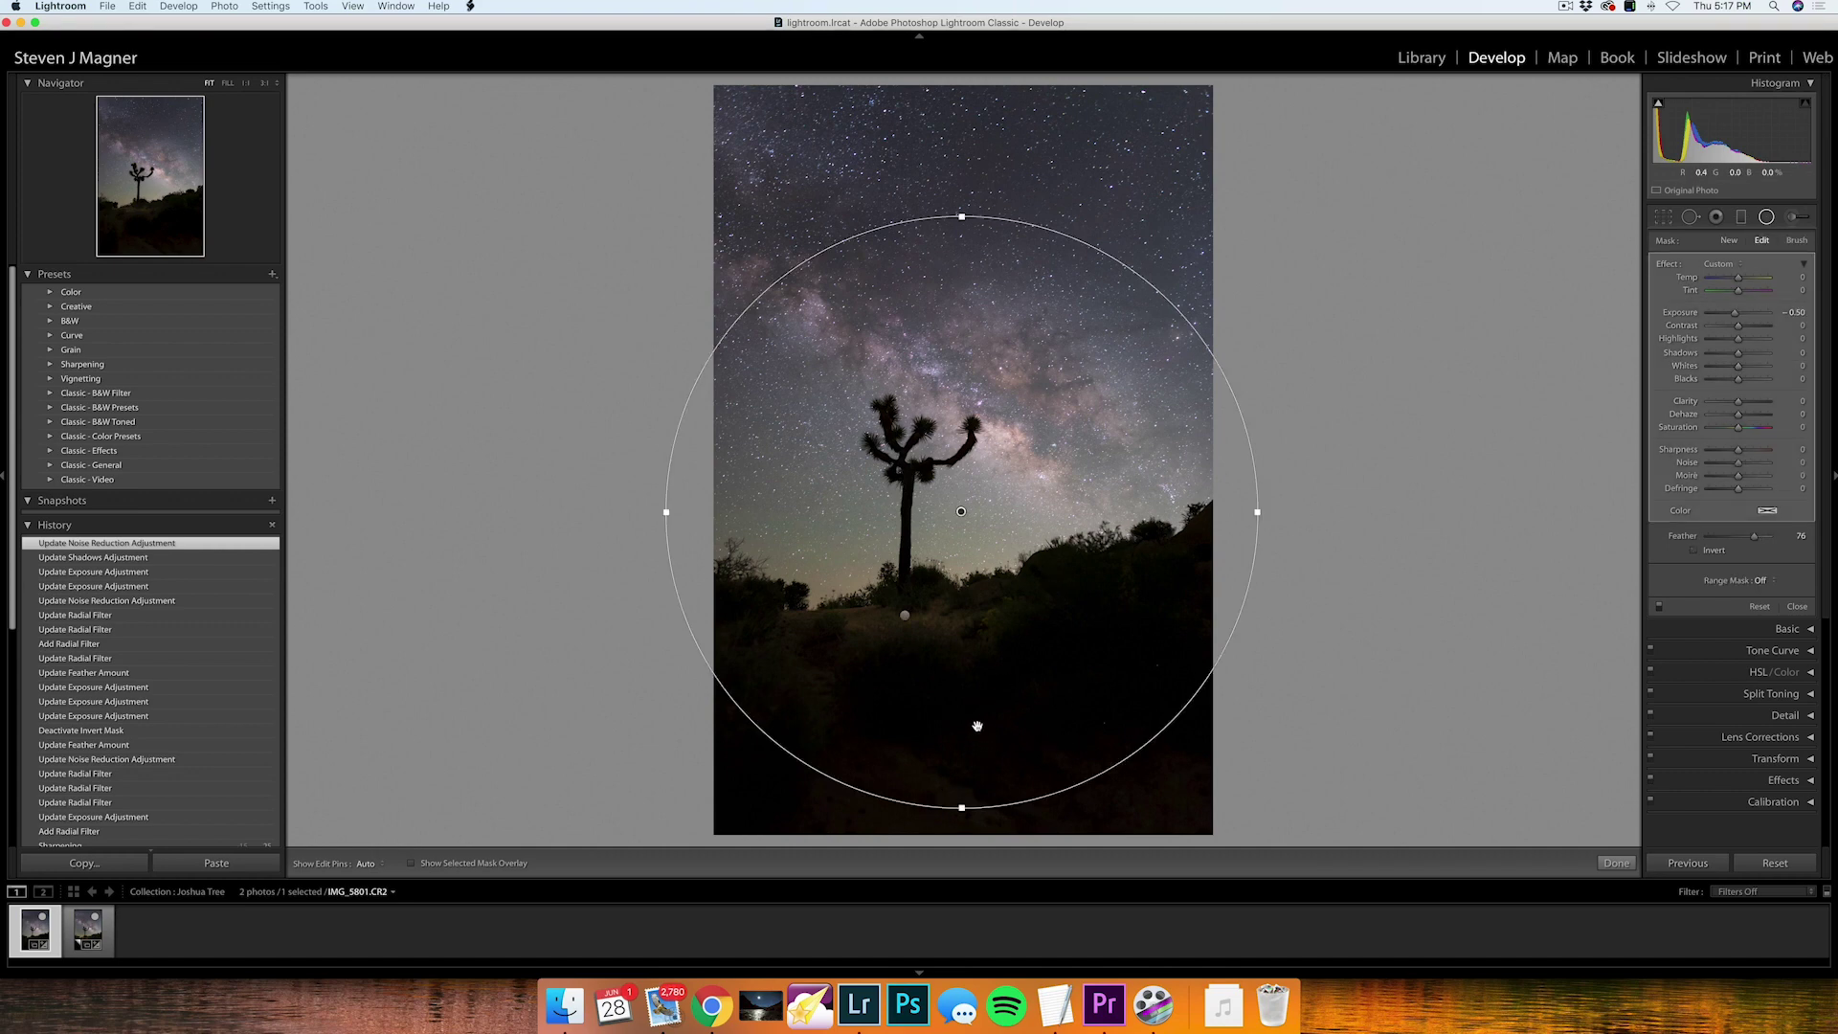
- Deselect the Milky Way radial filter, pick the Adjustment Brush, and turn on the red mask overlay
left_click(1729, 240)
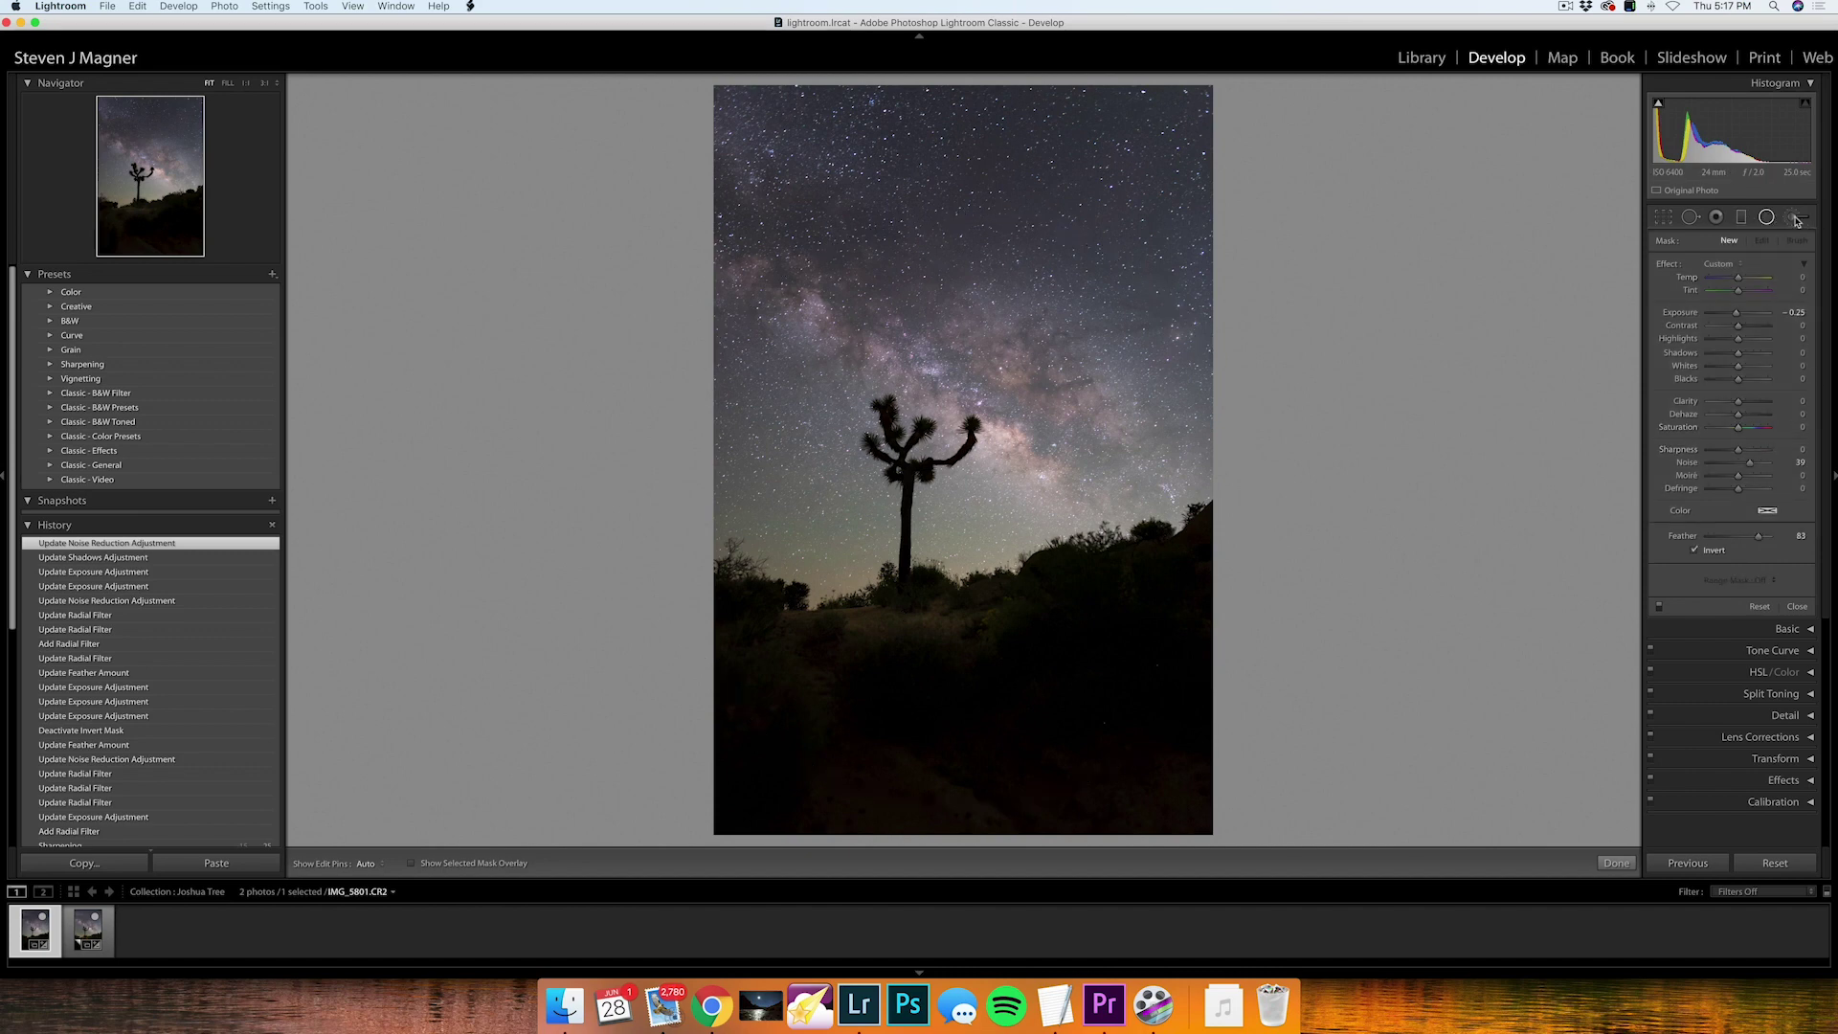
left_click(1795, 219)
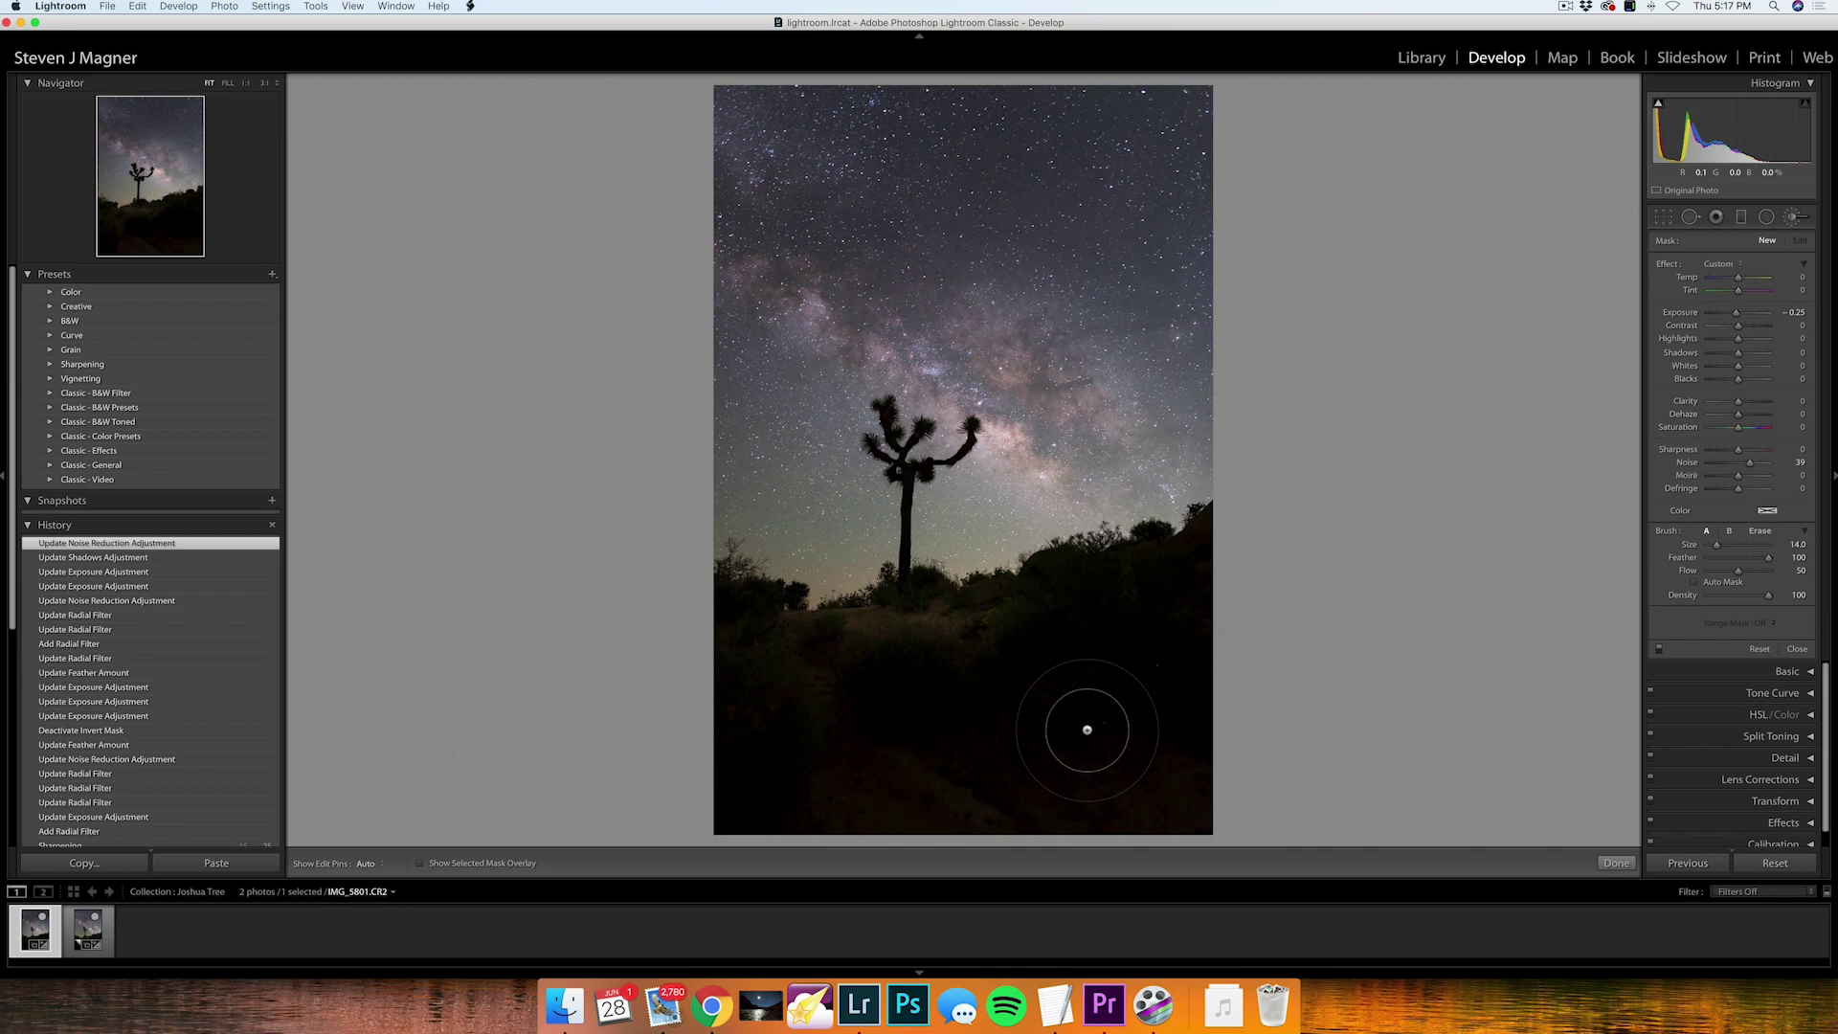
left_click(419, 863)
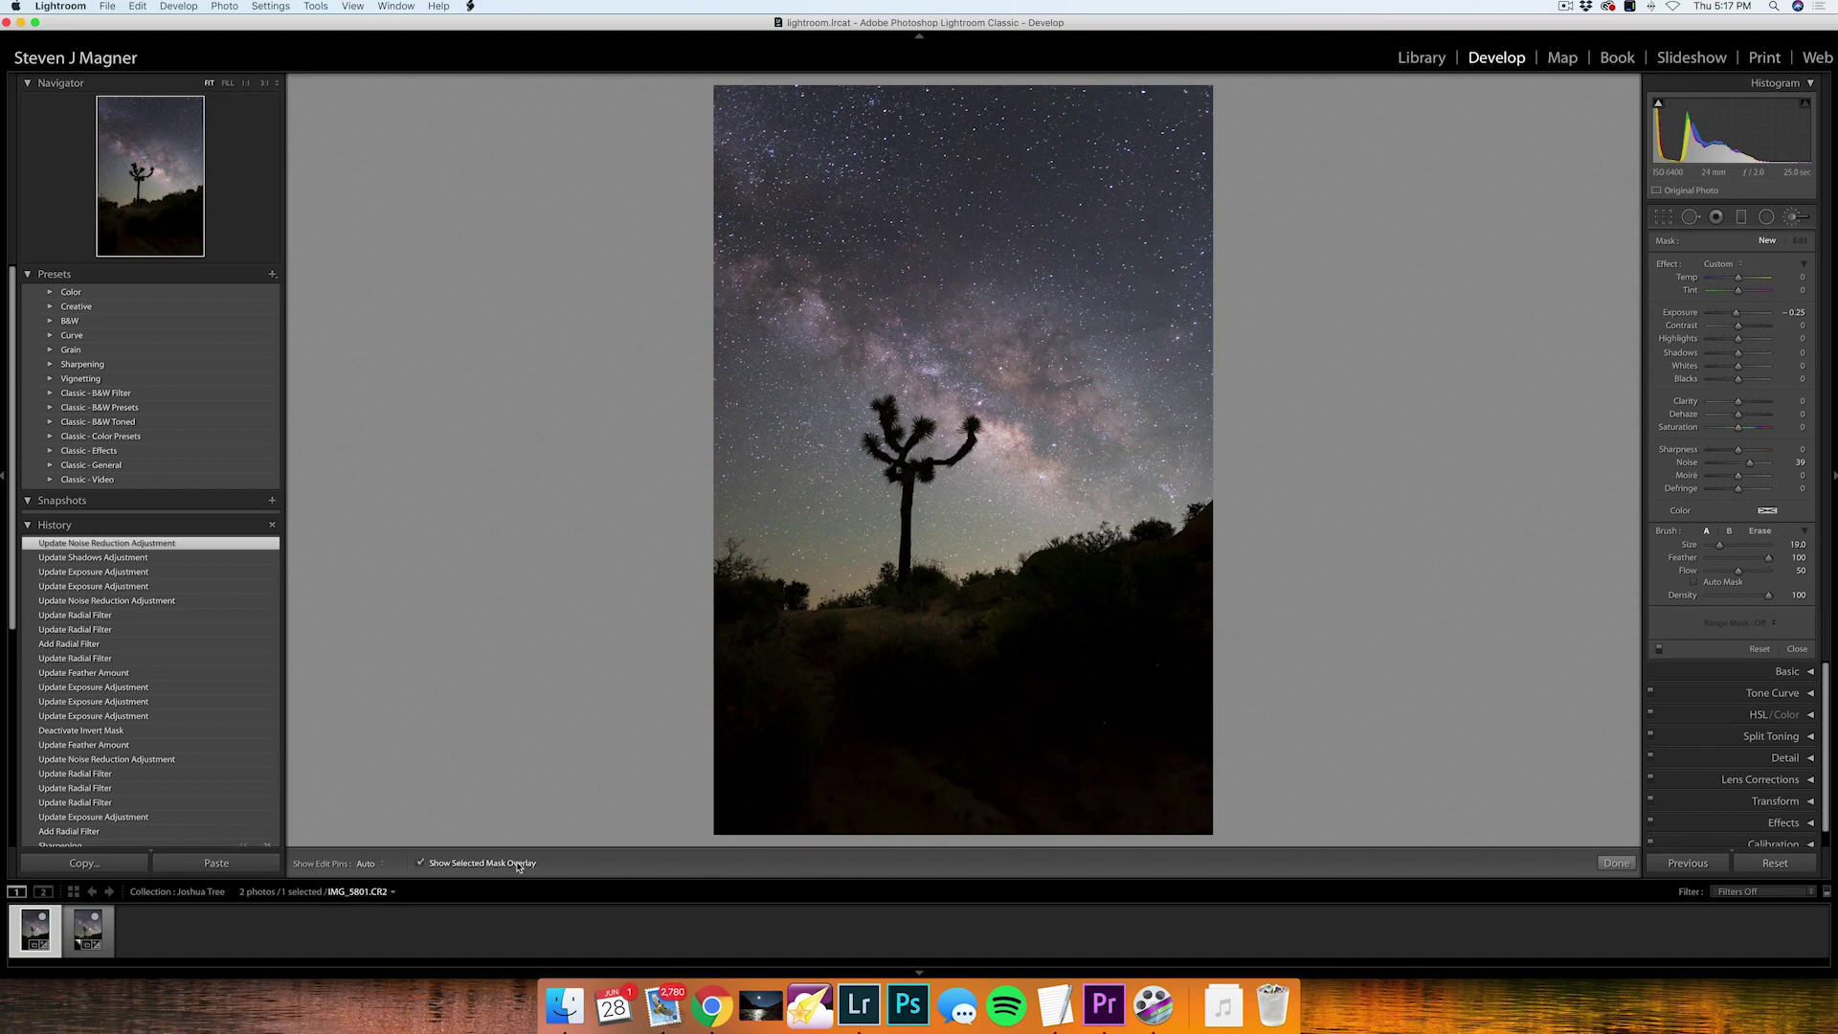
- Hide pins, paint a trial stroke on the lower-right foreground, test its density, then delete it
key("h")
left_click_drag(1091, 670, 1078, 780)
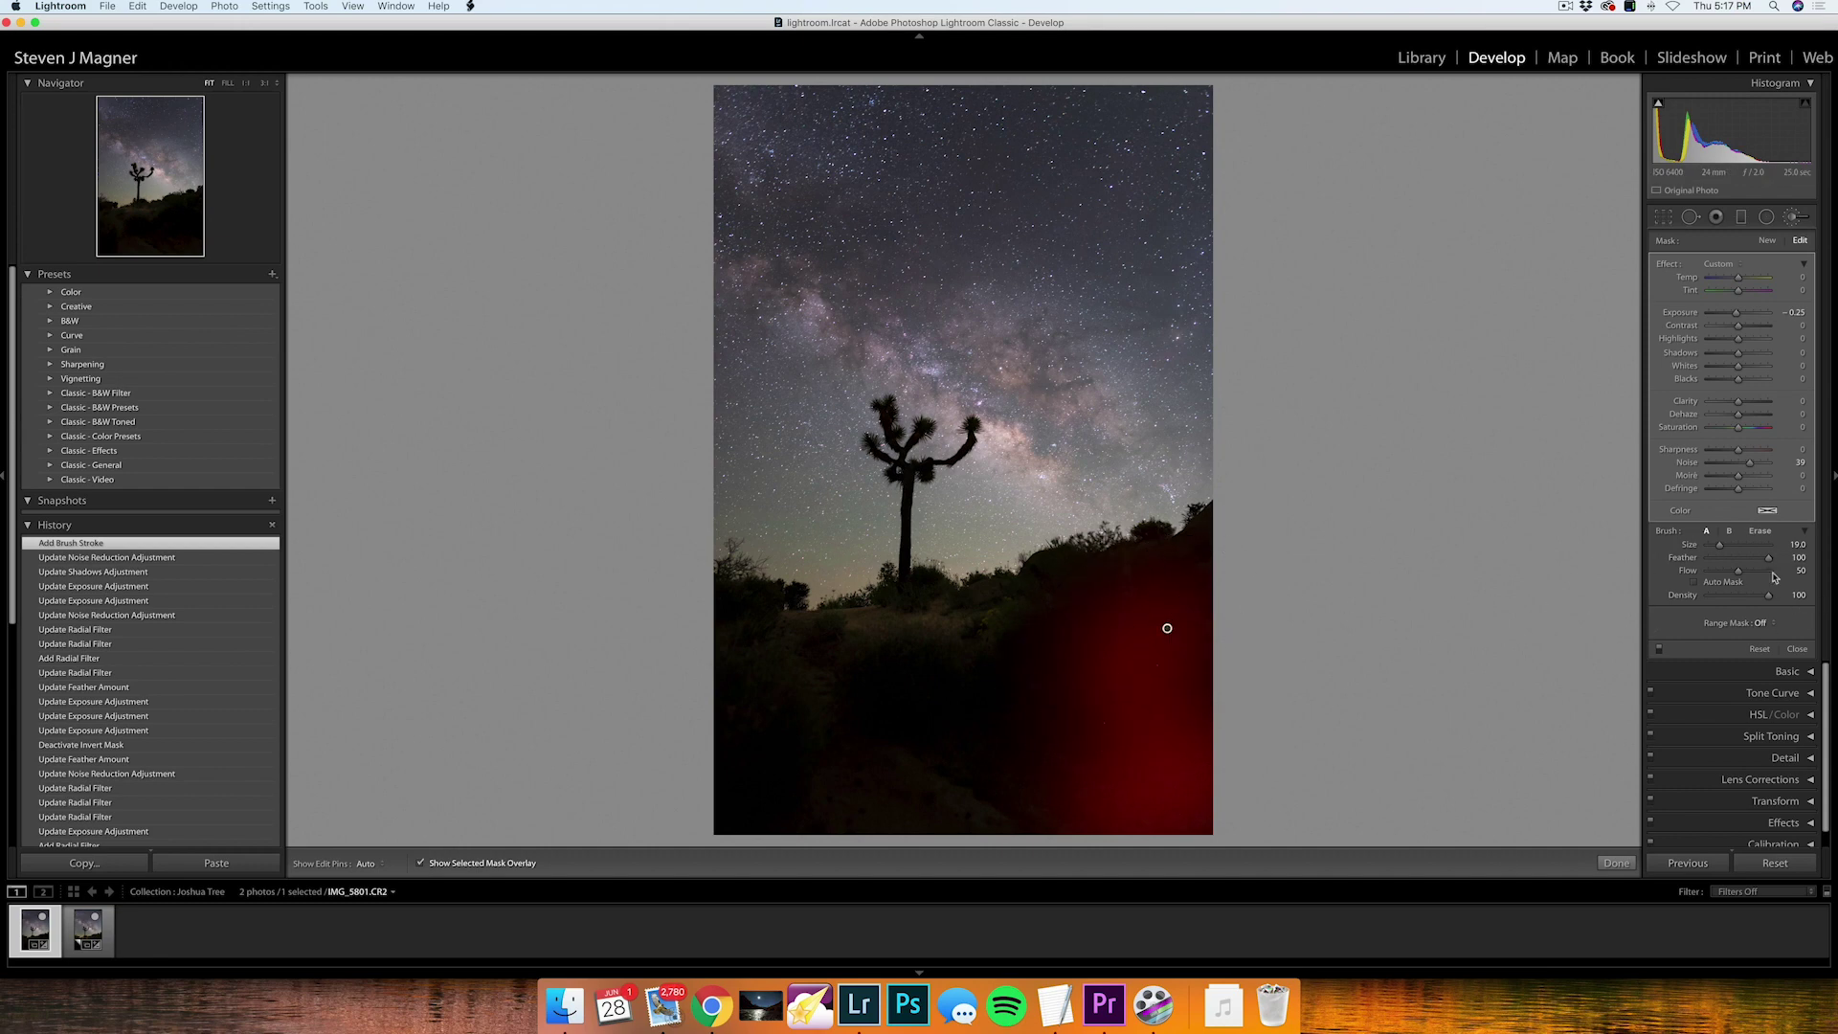
left_click_drag(1769, 595, 1761, 598)
left_click_drag(1735, 600, 1782, 598)
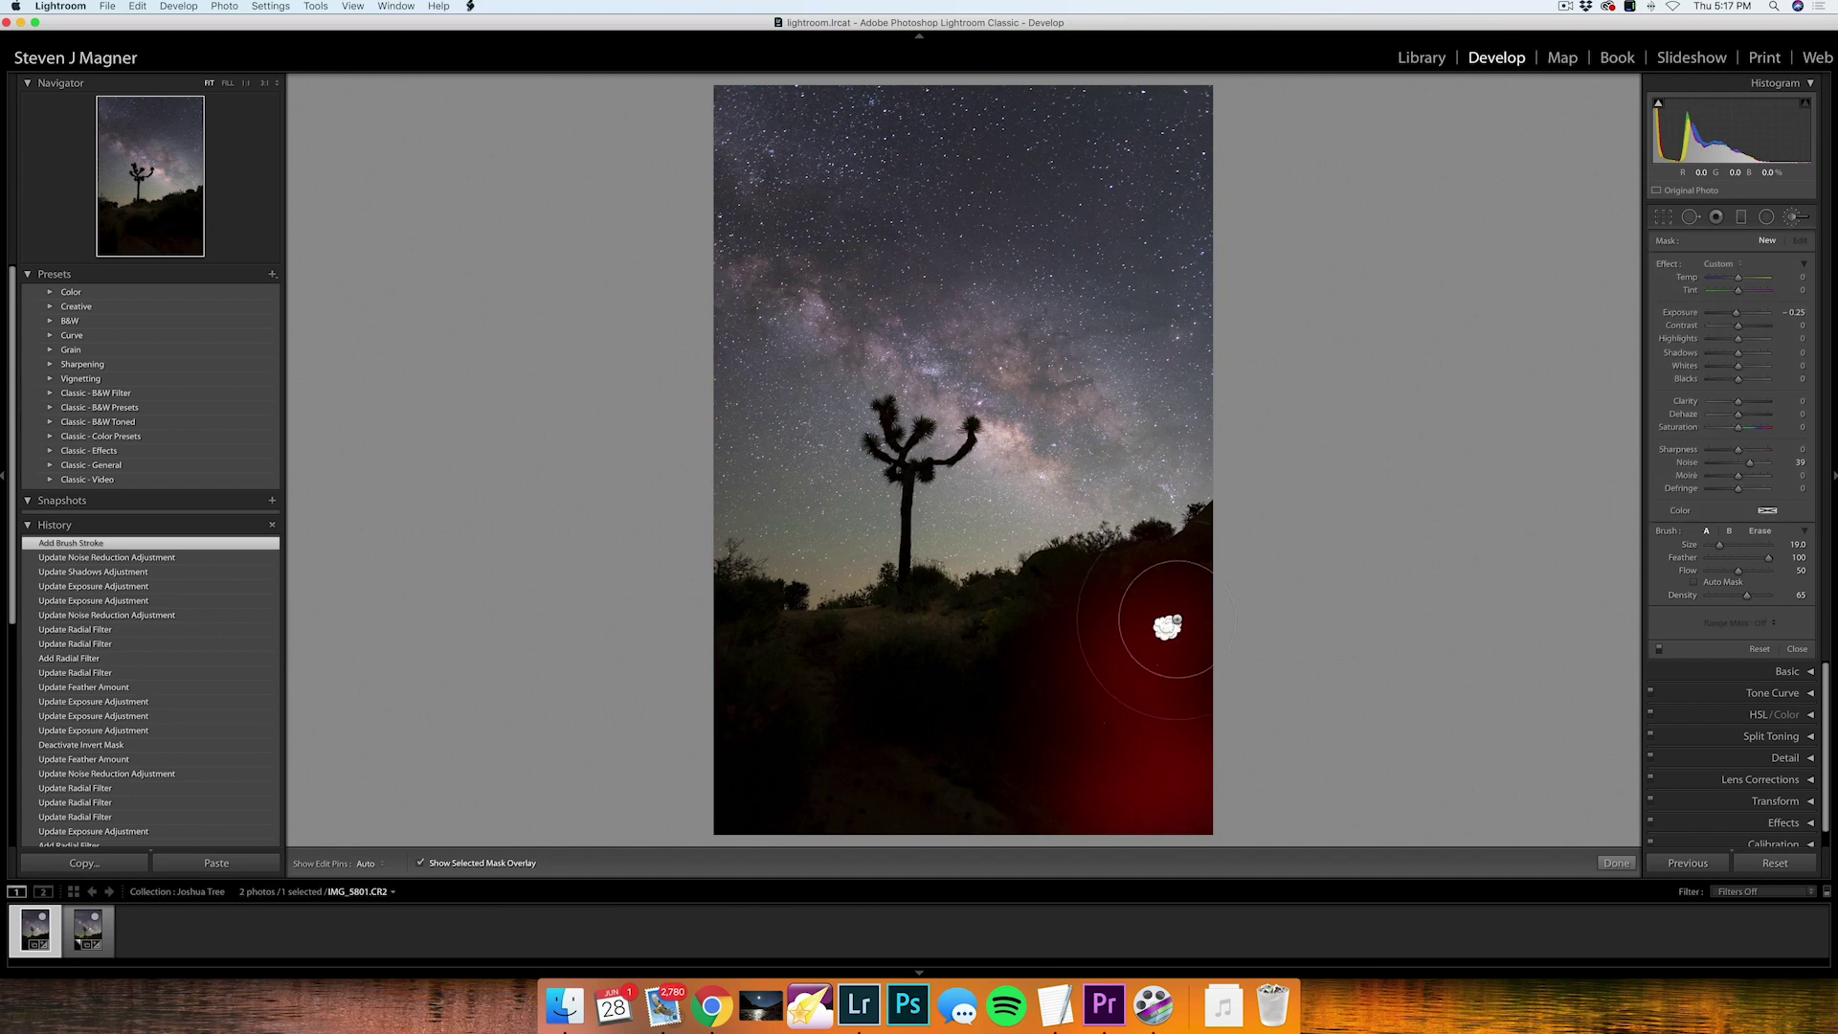
key("Delete")
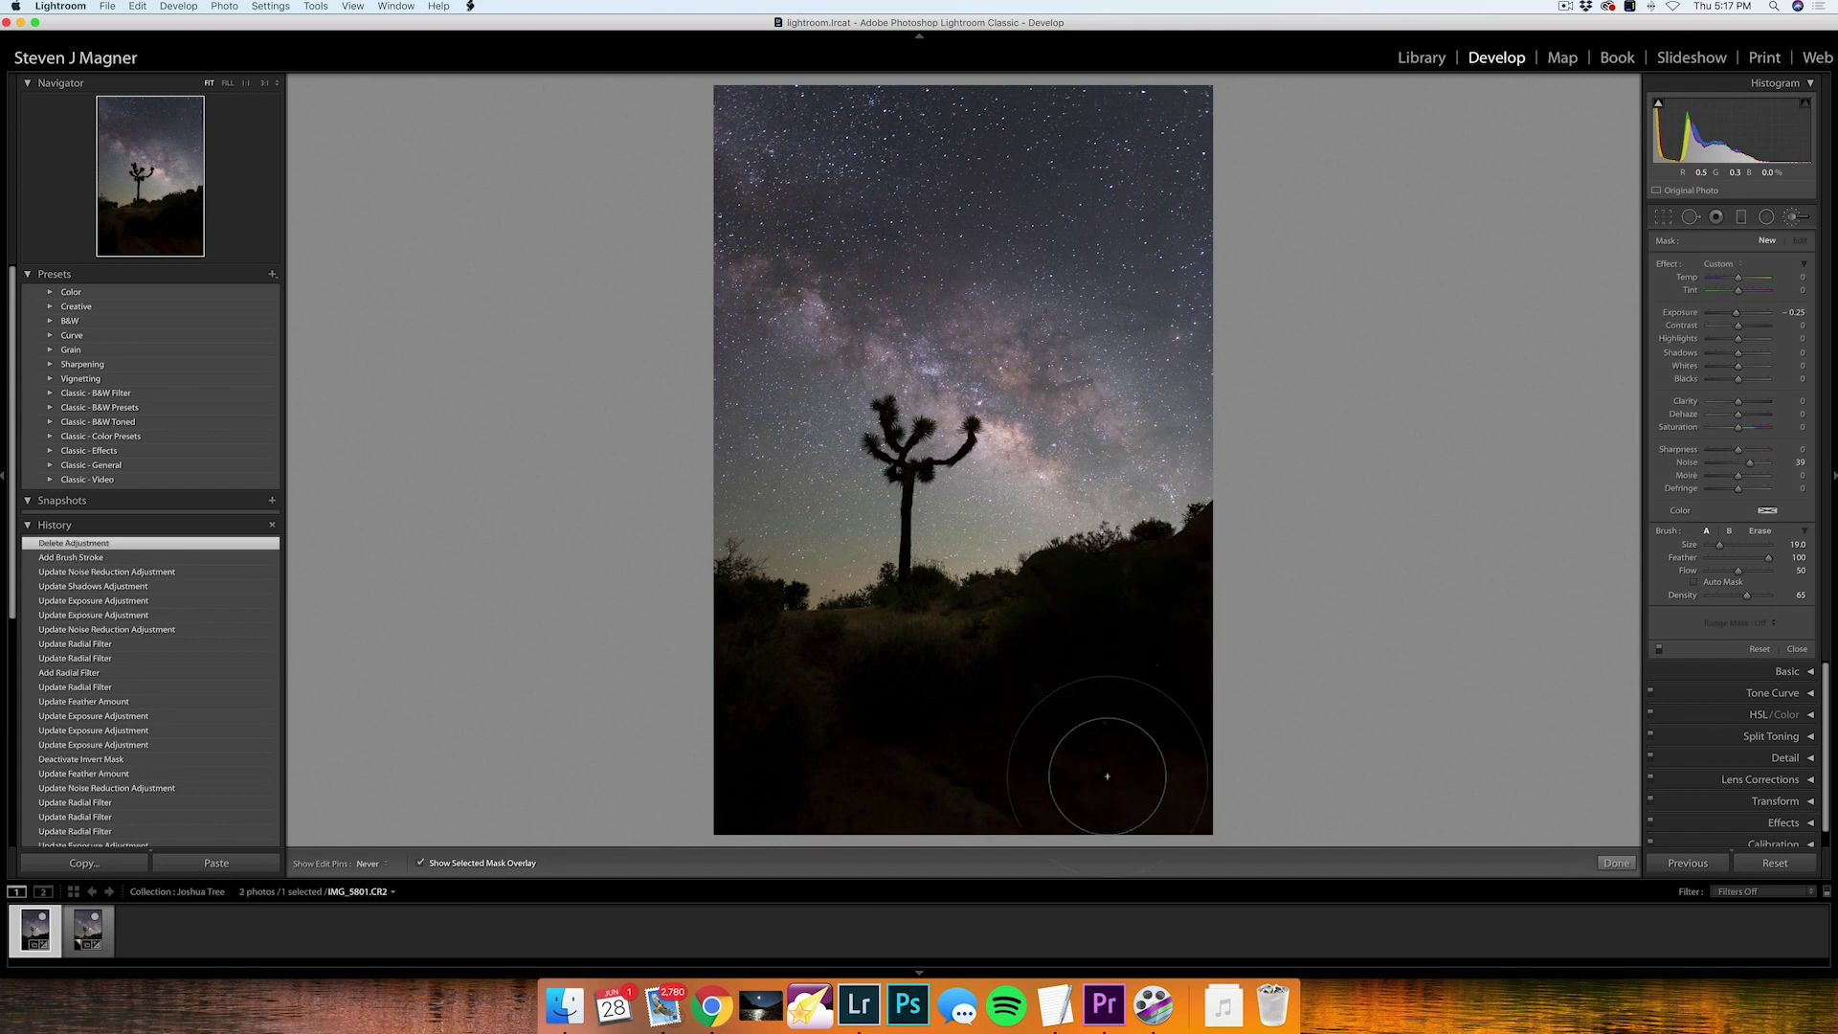
- Repaint the lower-right foreground and ridge plus the lower-left foreground, then hide the overlay
mouse_move(1100, 805)
left_mouse_down()
mouse_move(1079, 791)
mouse_move(1156, 806)
mouse_move(1191, 656)
left_mouse_up()
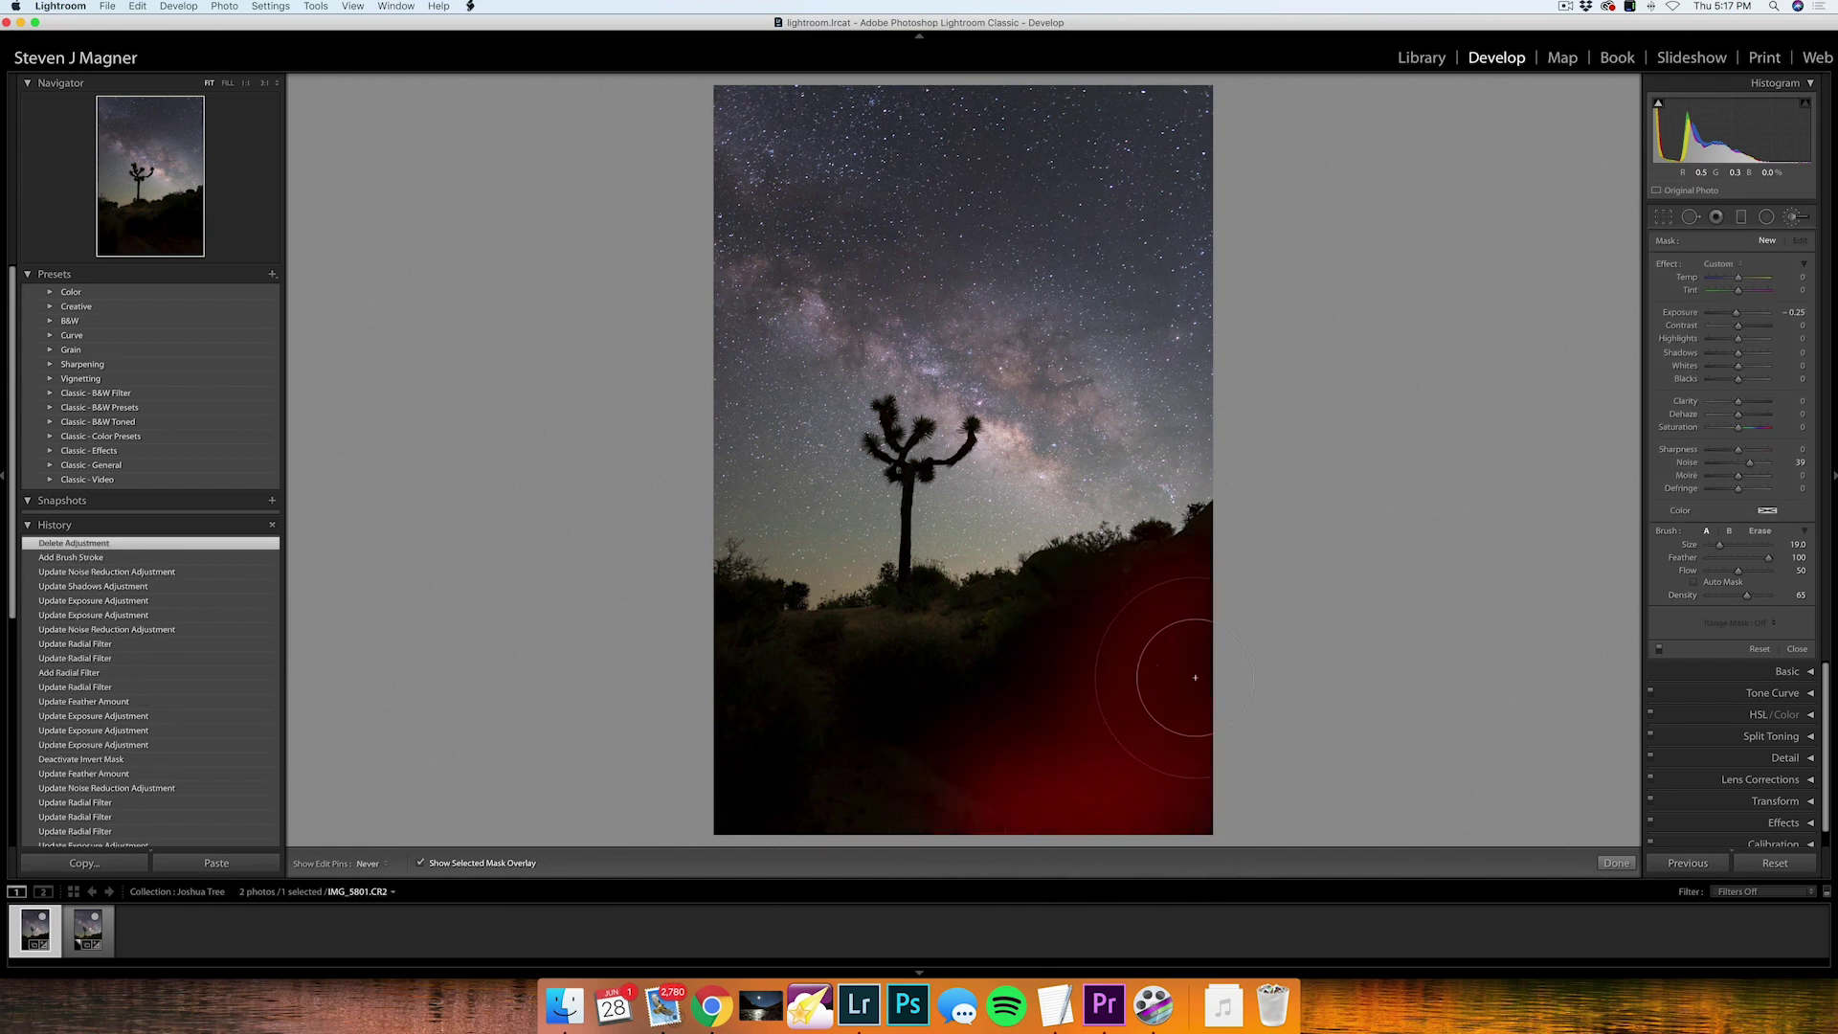
mouse_move(733, 706)
left_mouse_down()
mouse_move(781, 780)
mouse_move(898, 826)
left_mouse_up()
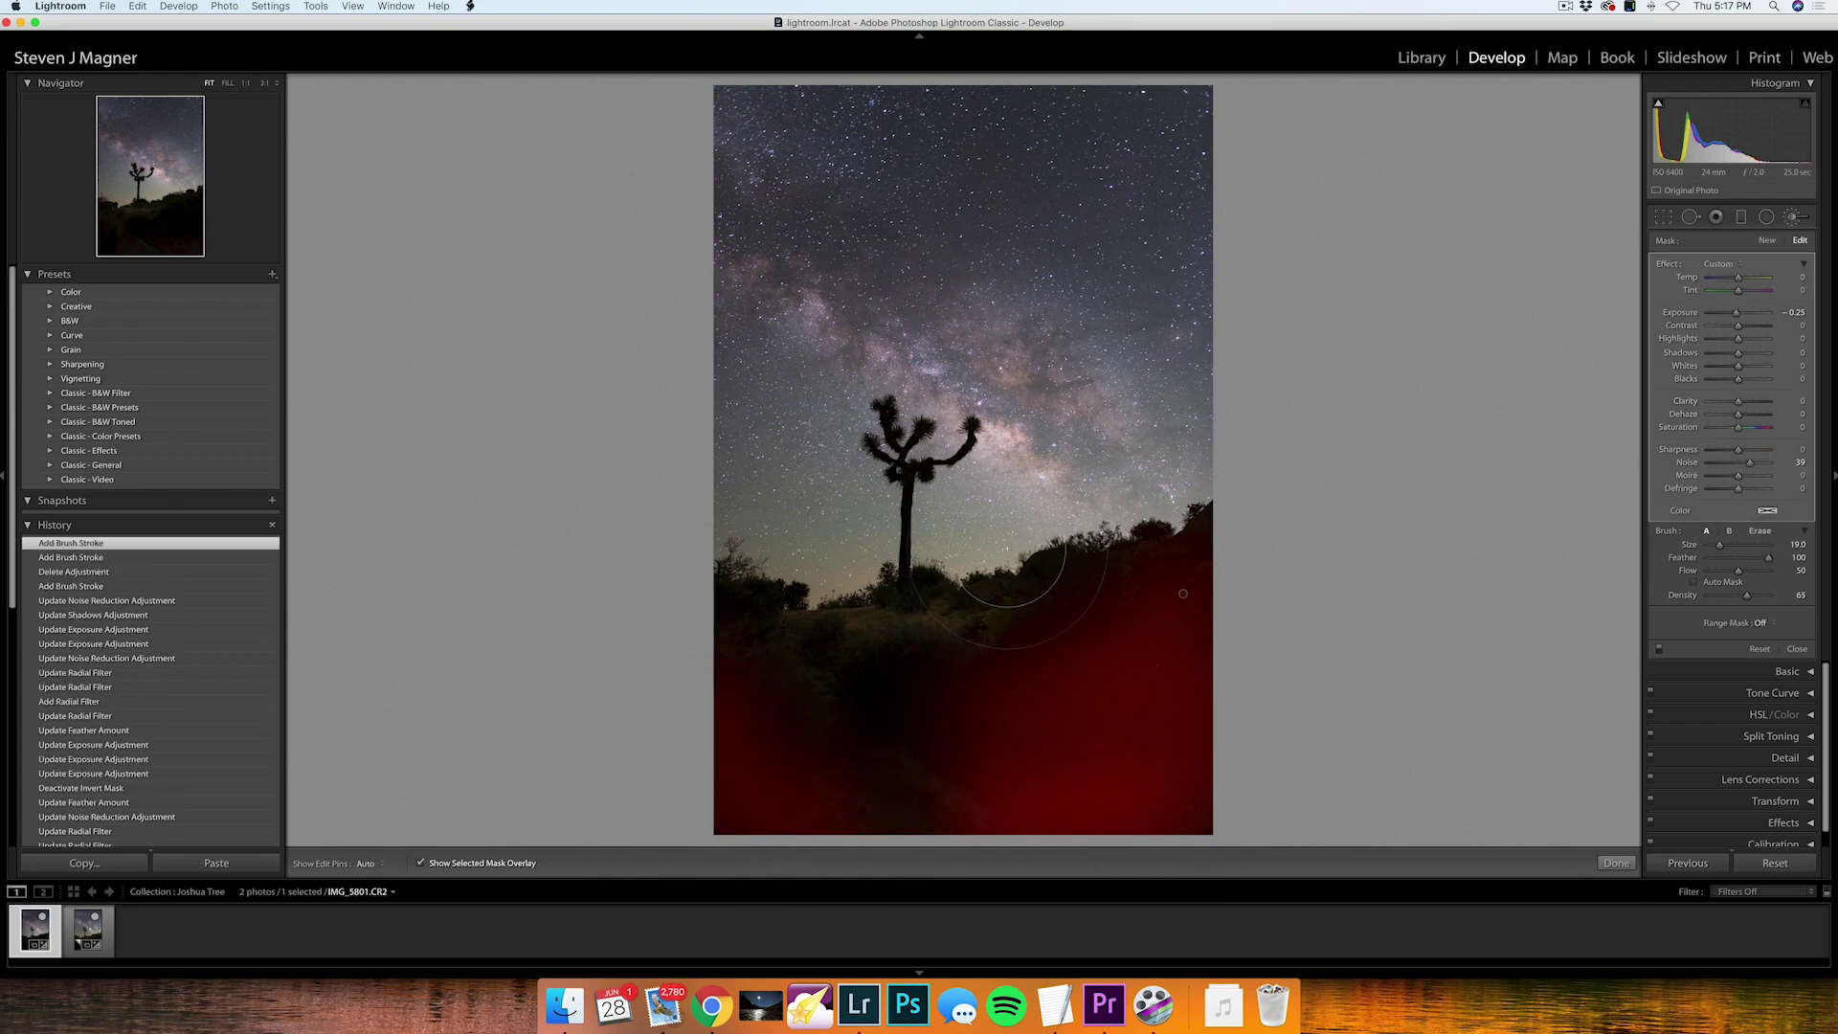
left_click(420, 863)
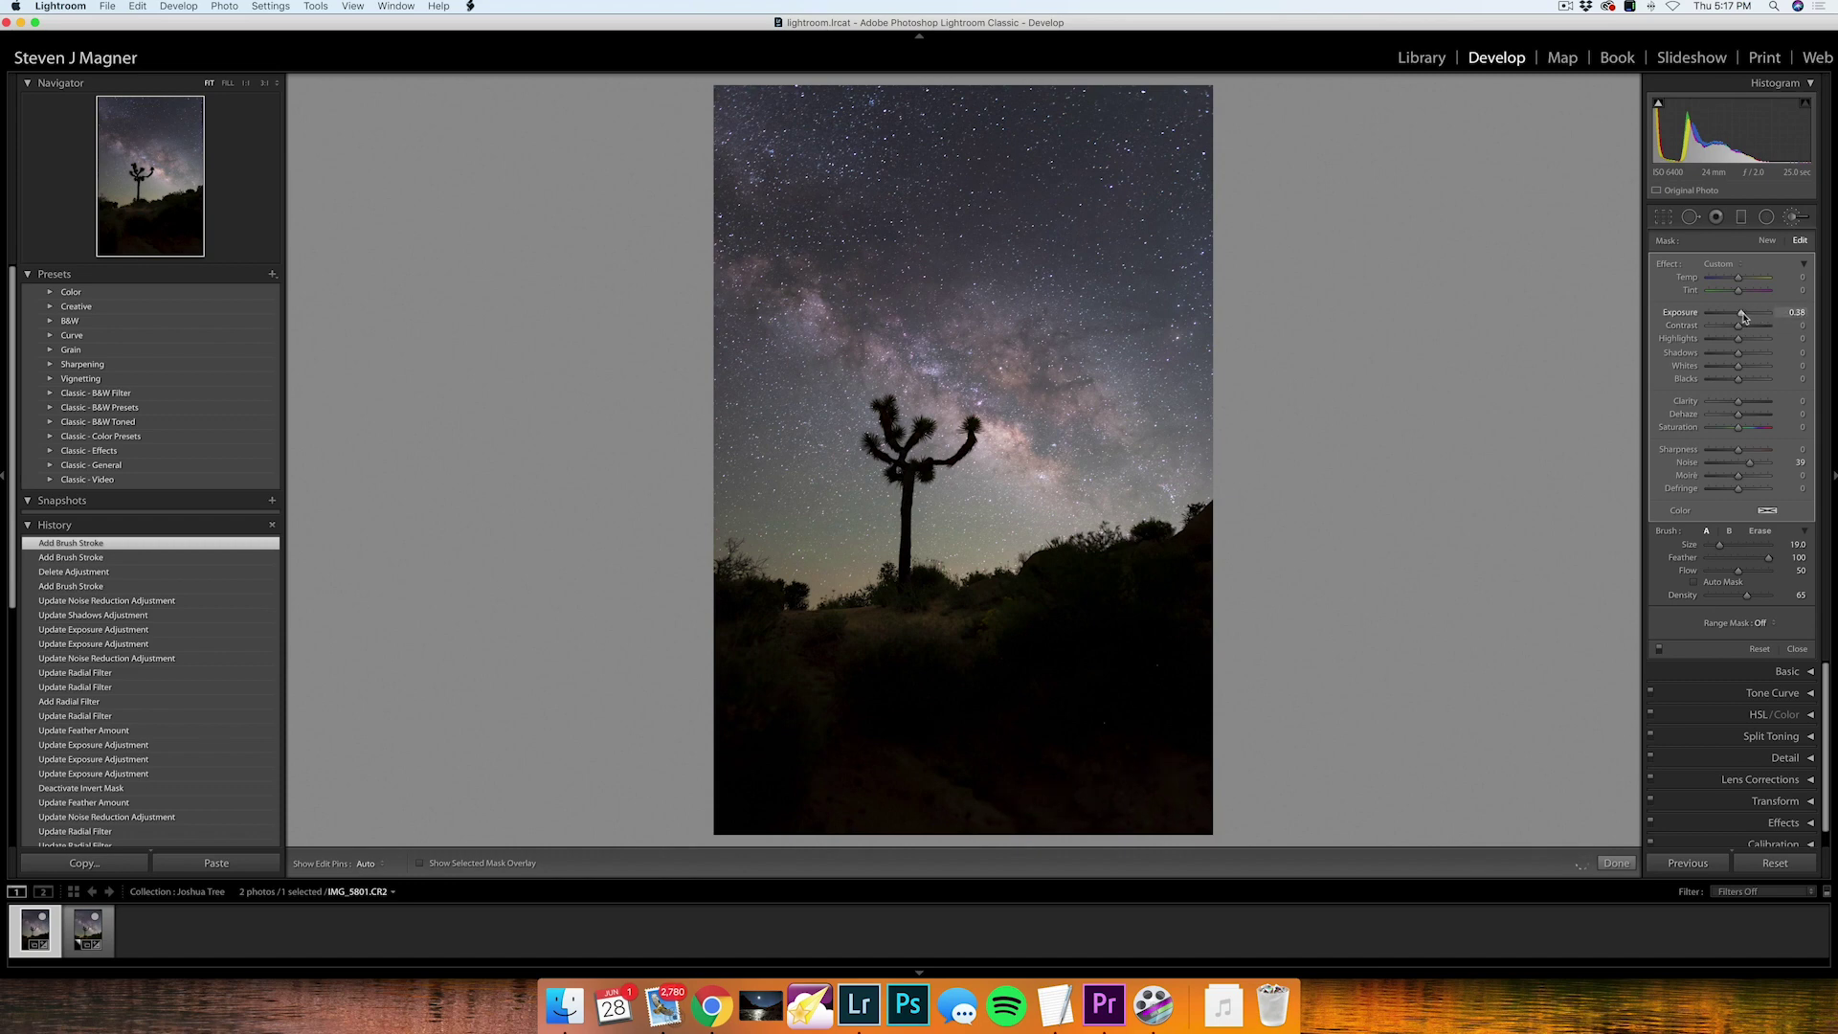
- Reset brush Exposure and Noise to zero, set Shadows to +100, and paint across the foreground
double_click(1742, 316)
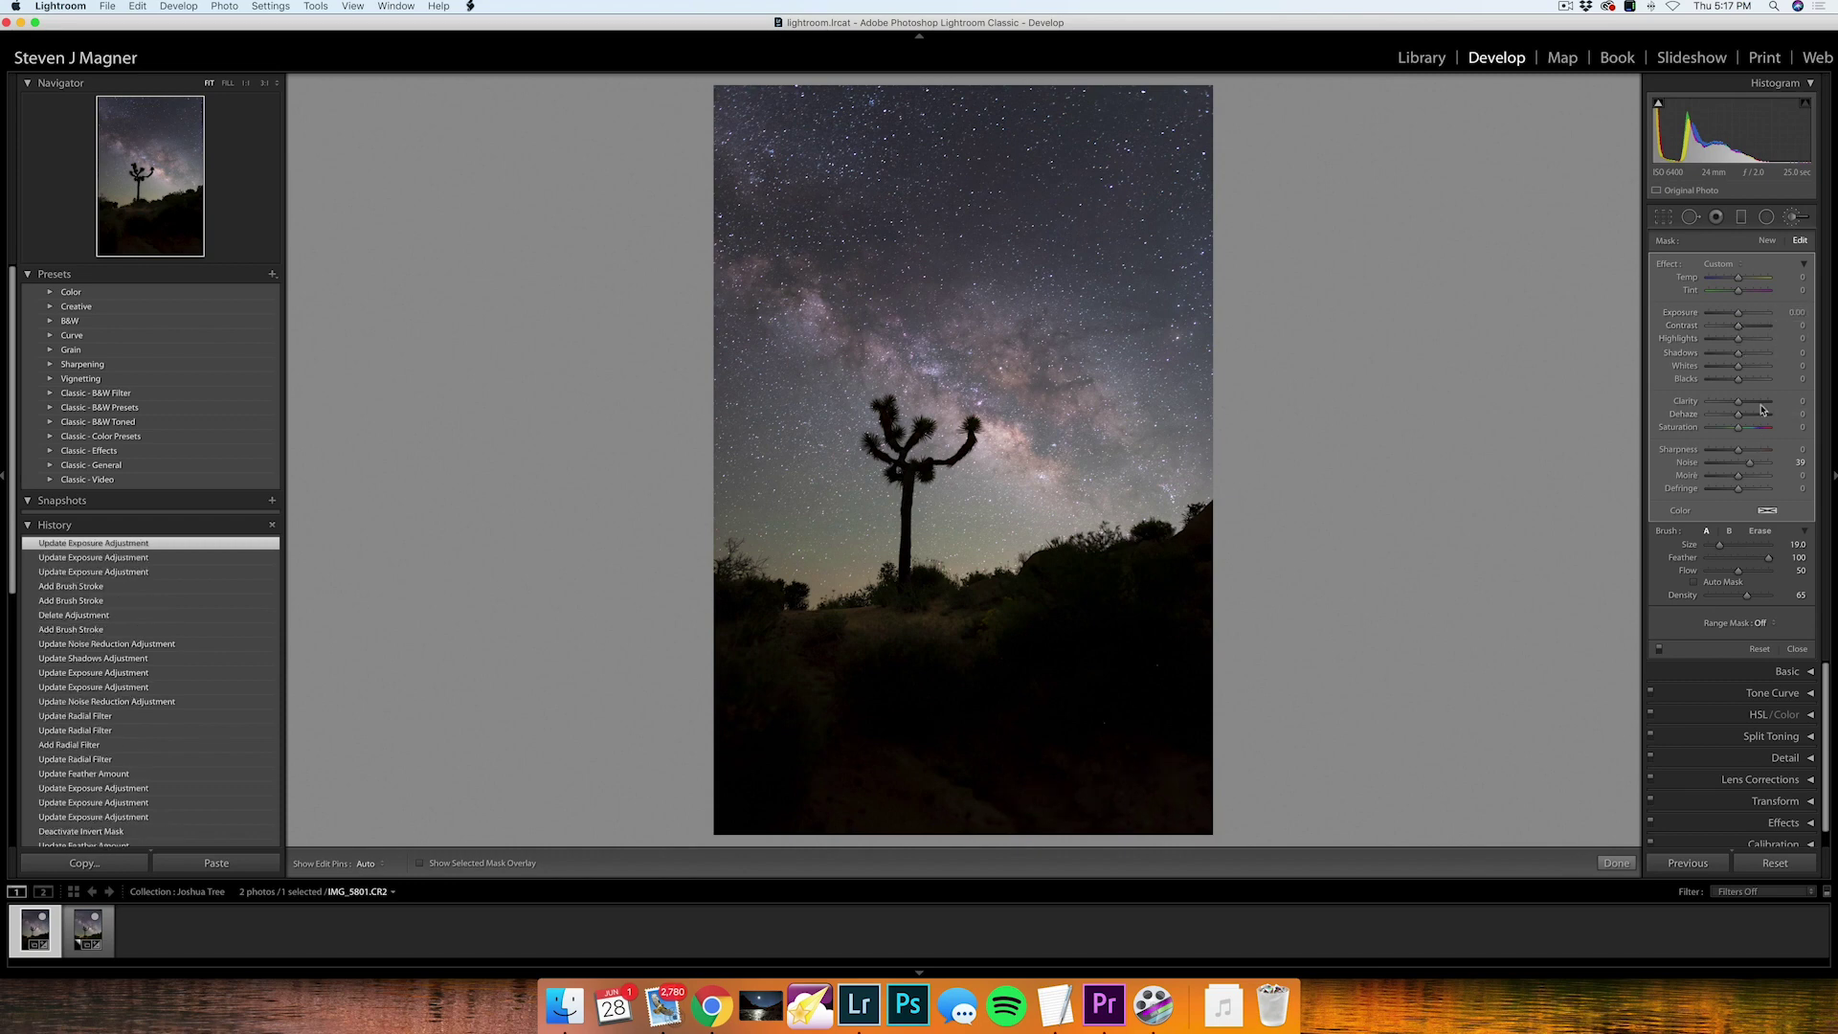
double_click(1750, 464)
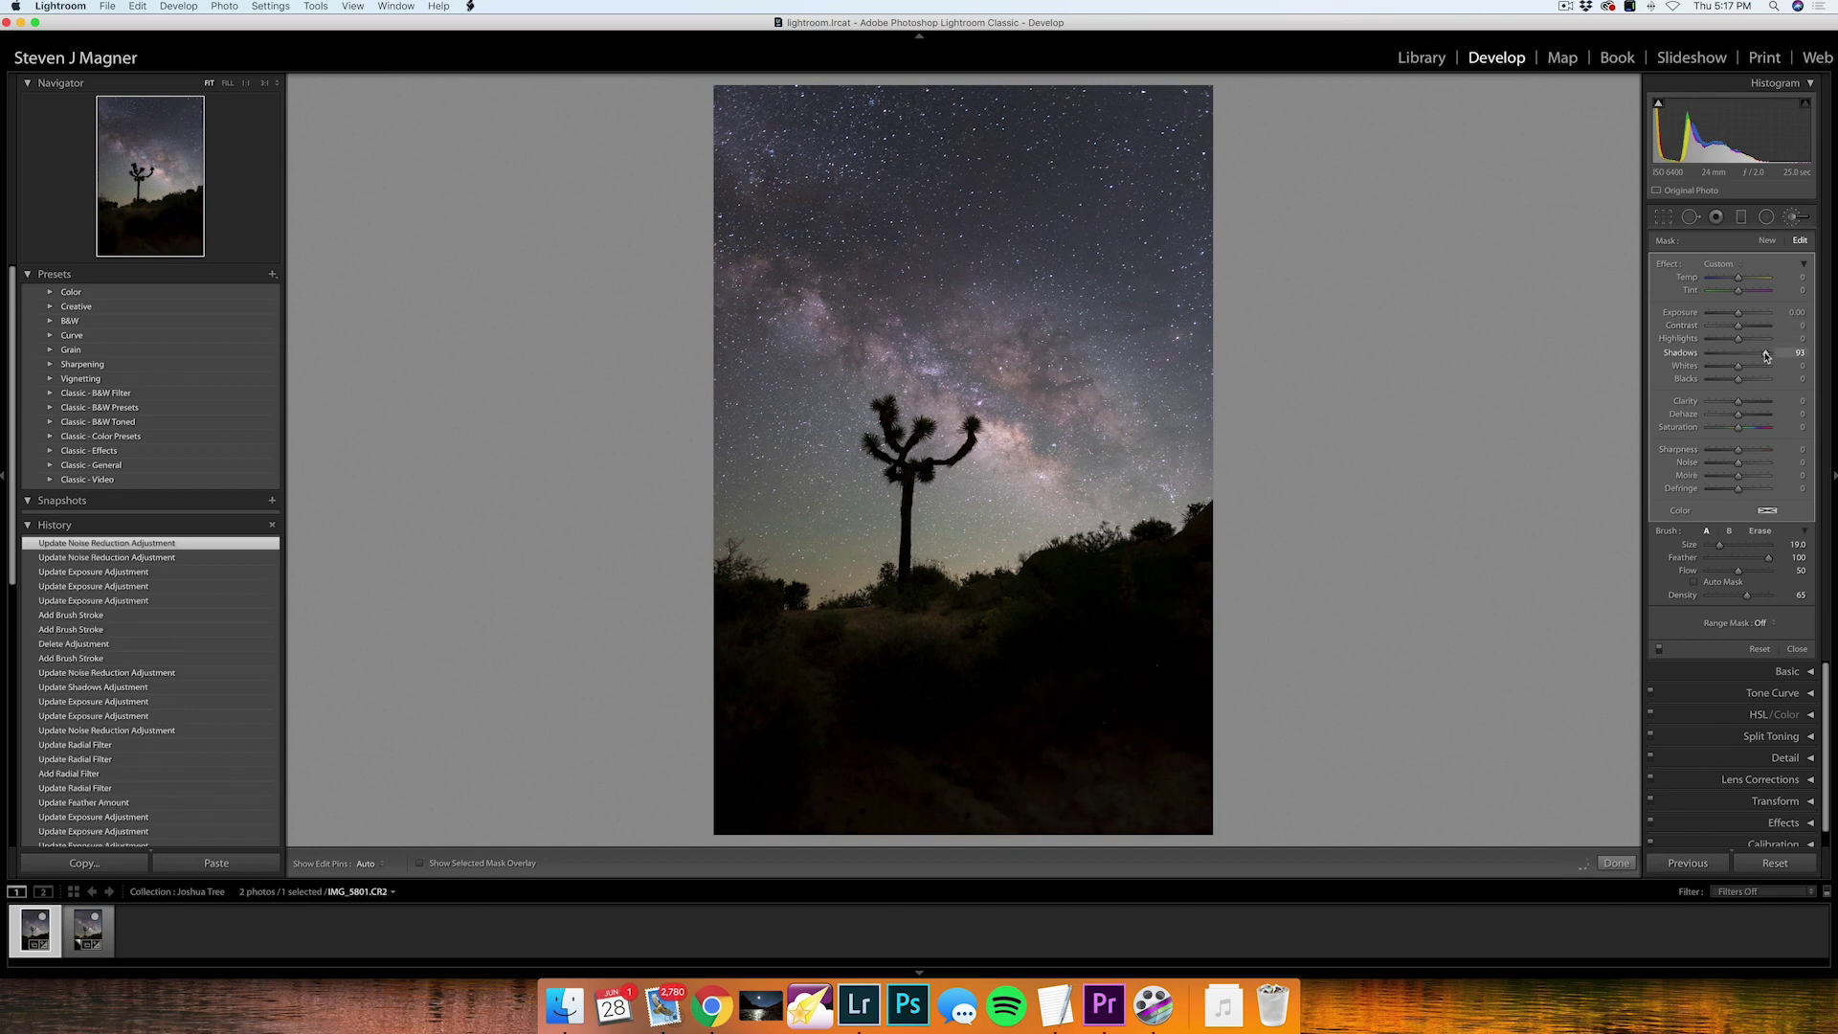
left_click_drag(1768, 354, 1768, 355)
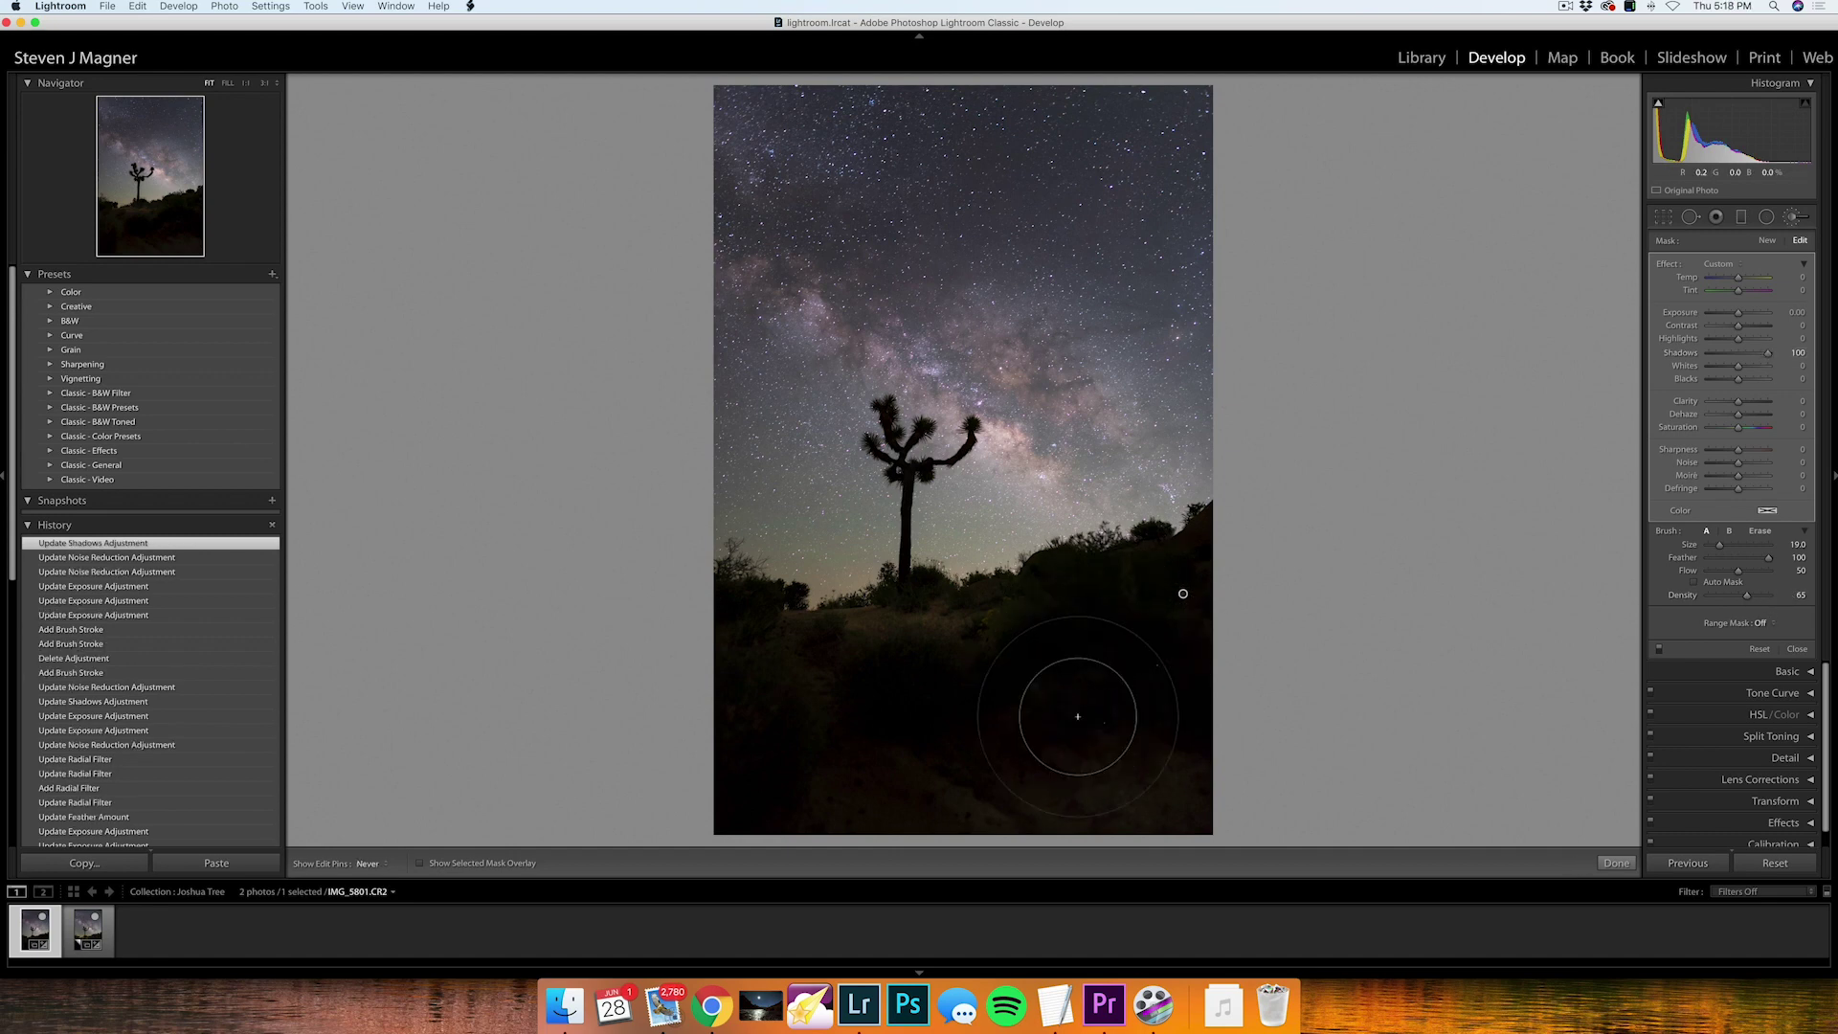
left_click_drag(883, 768, 725, 724)
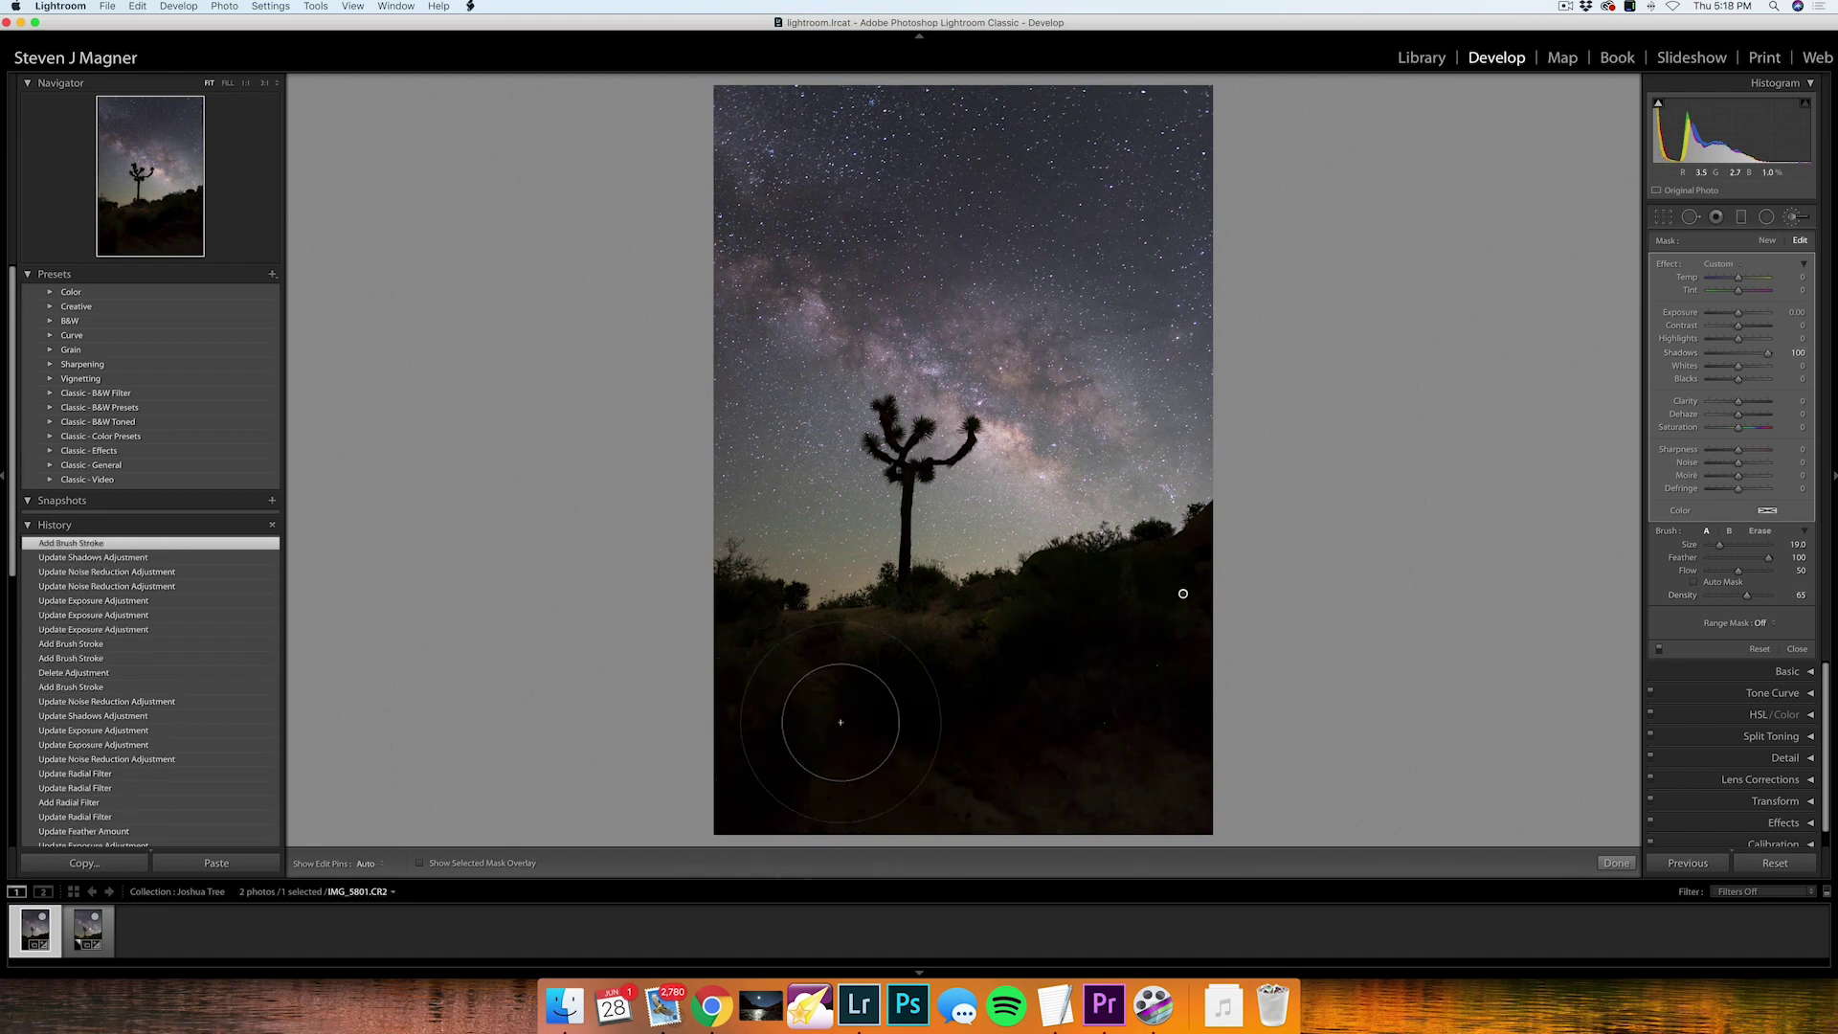
left_click_drag(1048, 704, 1134, 670)
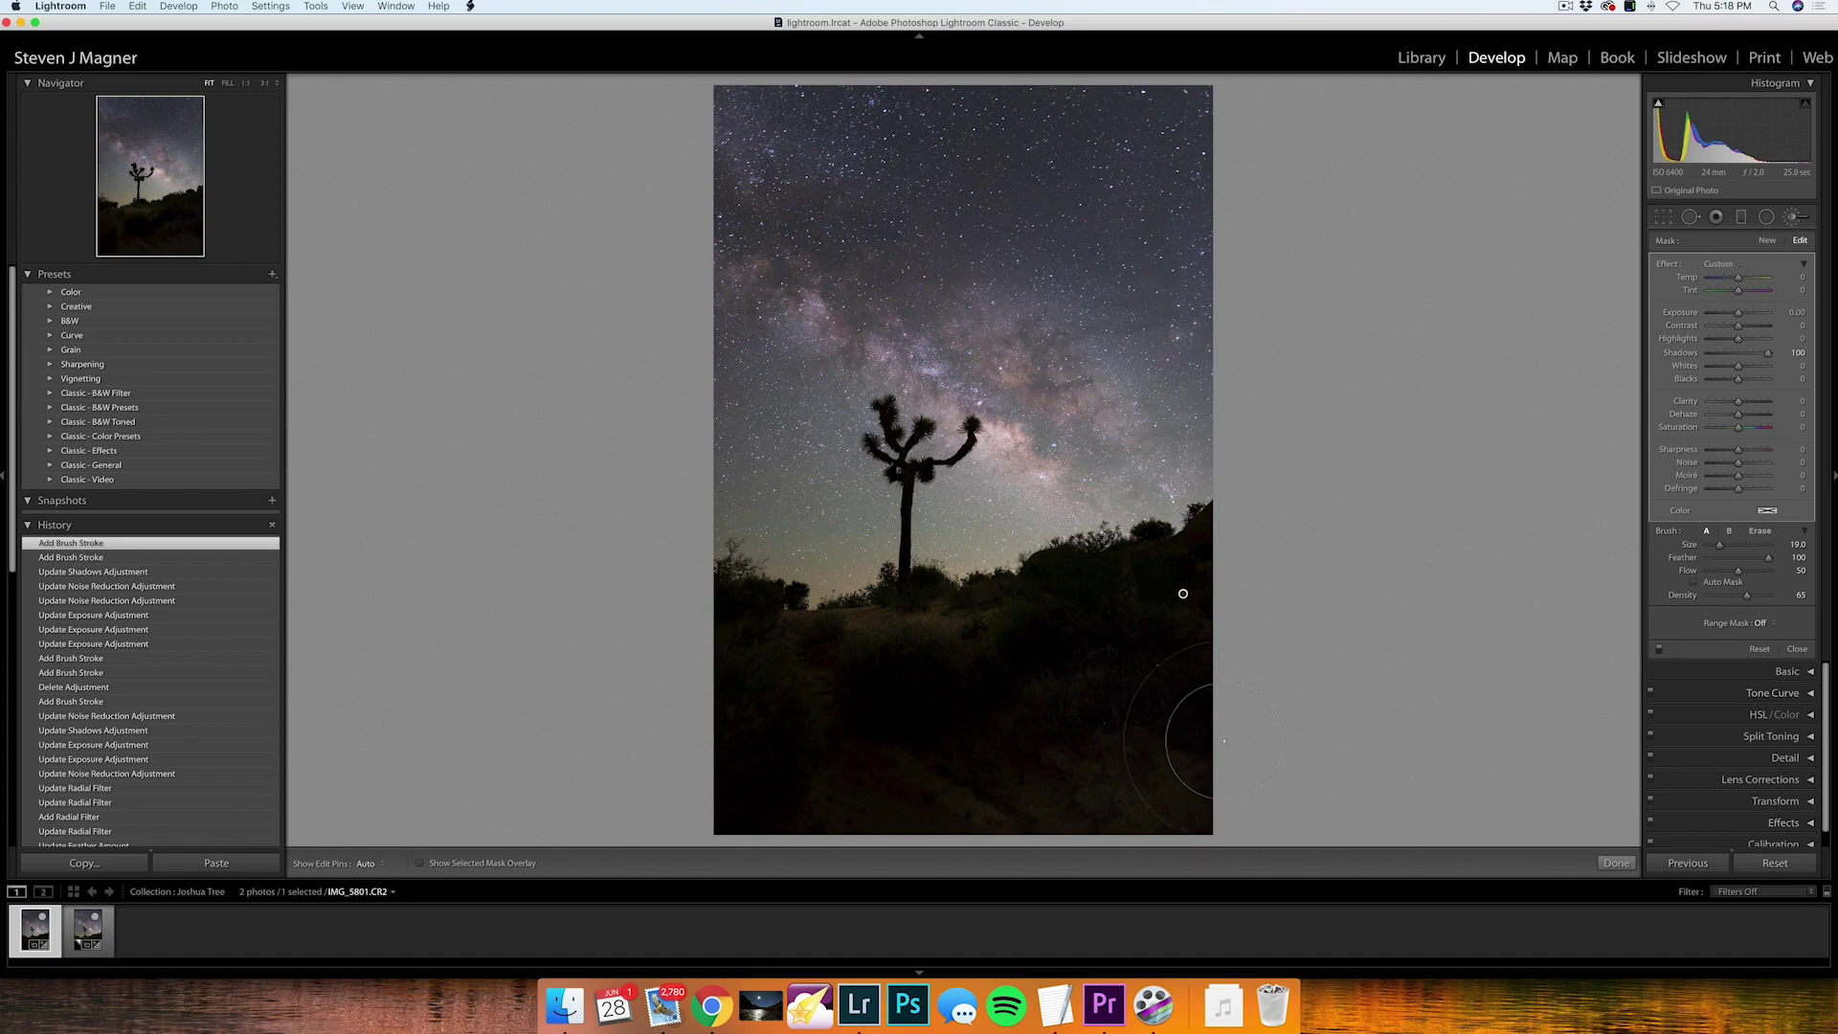
- Erase the shadow lift near the bottom-right corner, then zoom in and close the brush
key("alt")
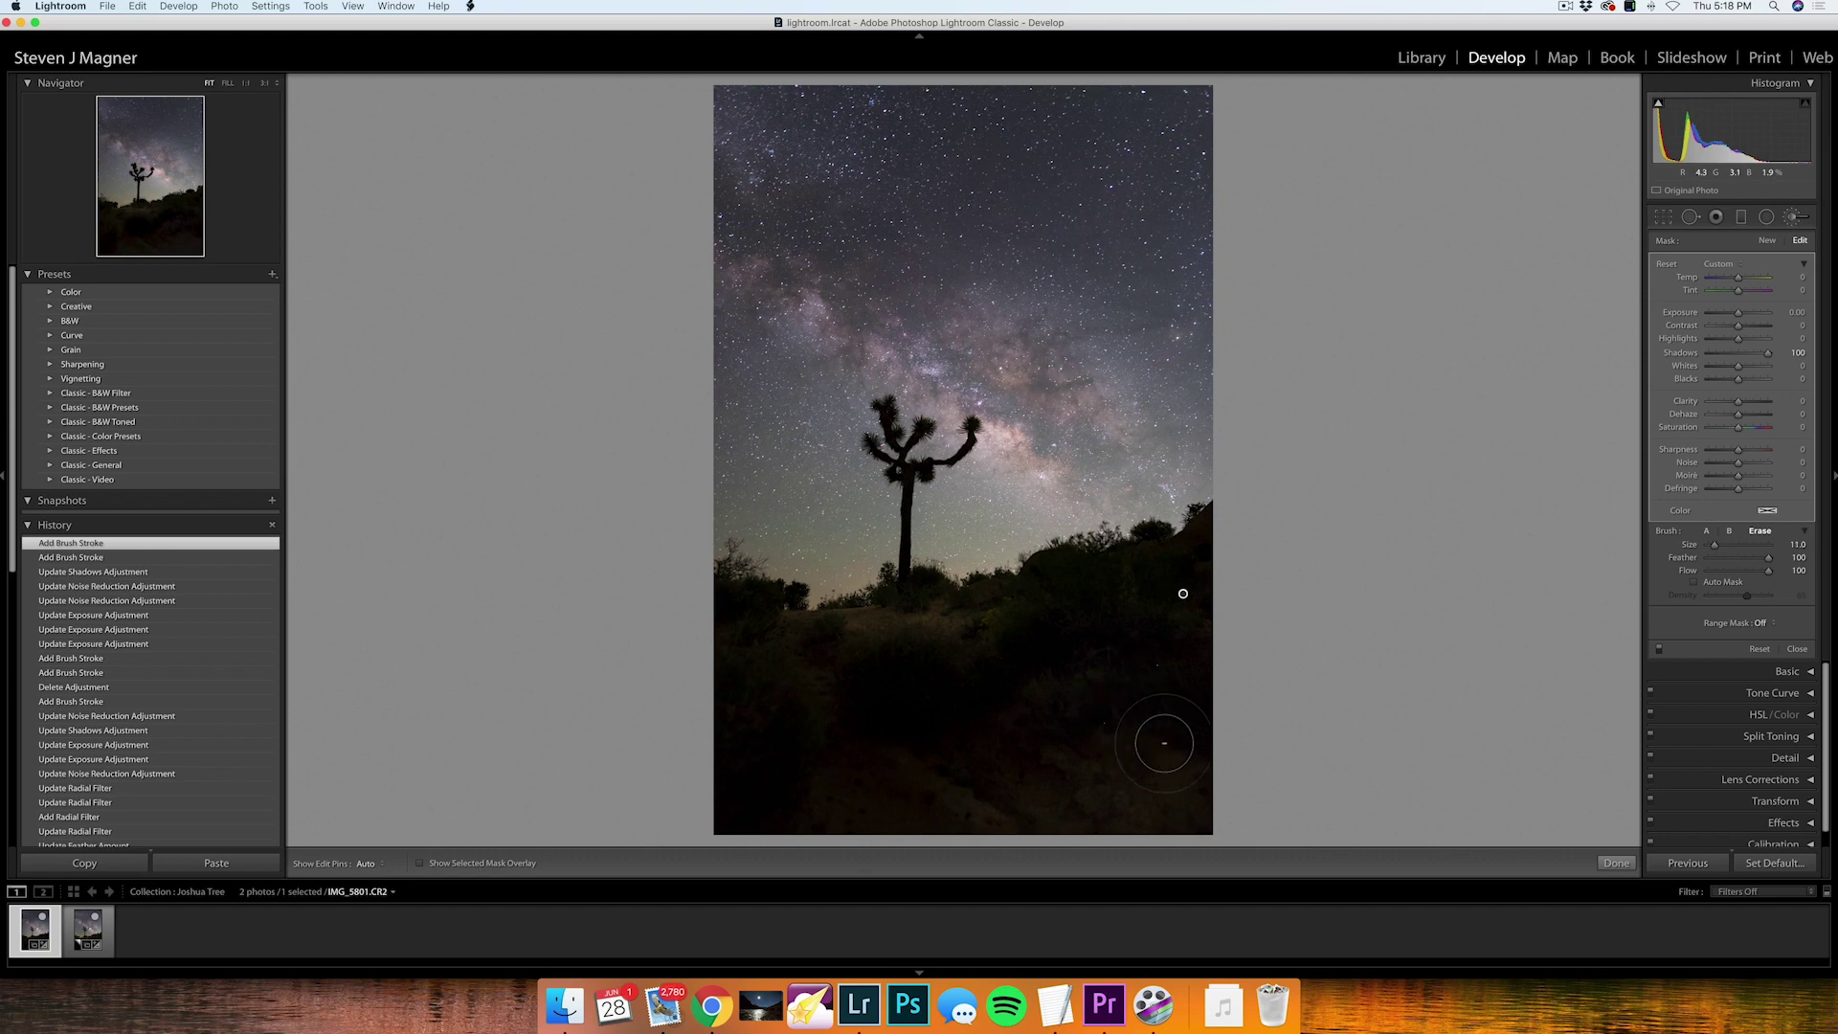
scroll(1164, 742, "up", 3)
scroll(1164, 743, "up", 3)
key("h")
left_click_drag(1005, 808, 978, 805)
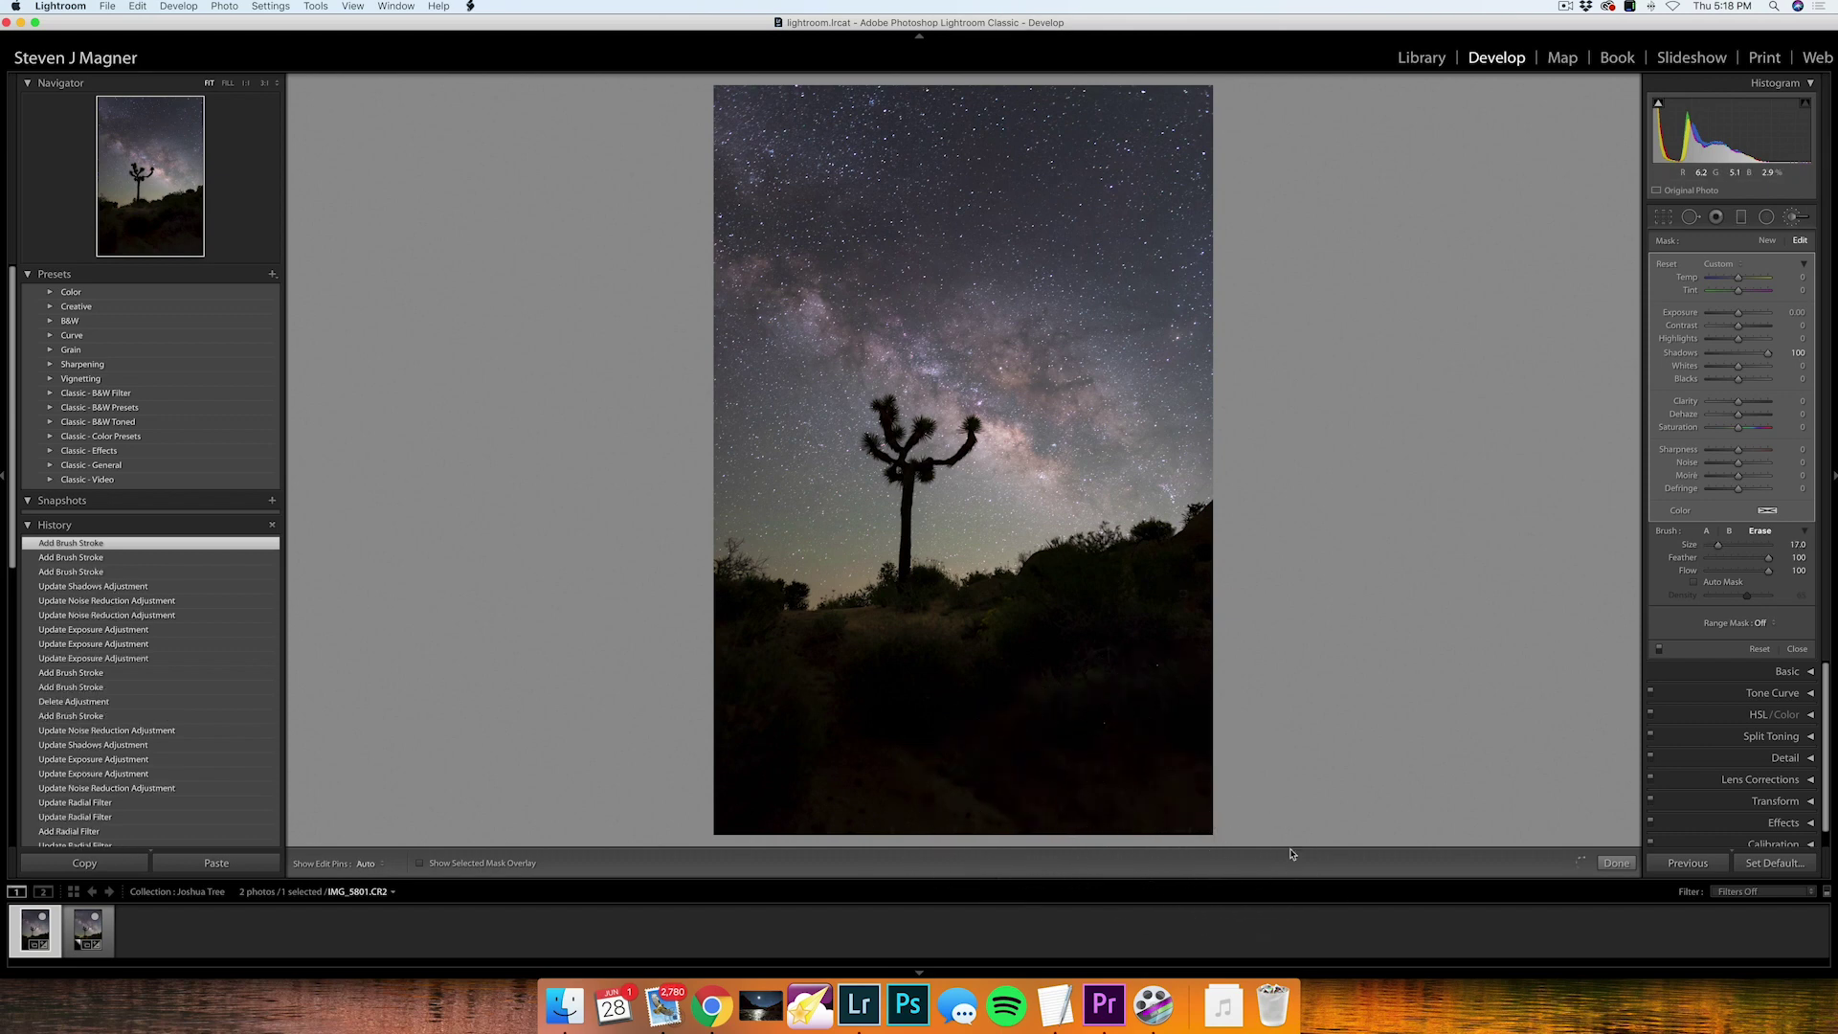
key("h")
key("alt")
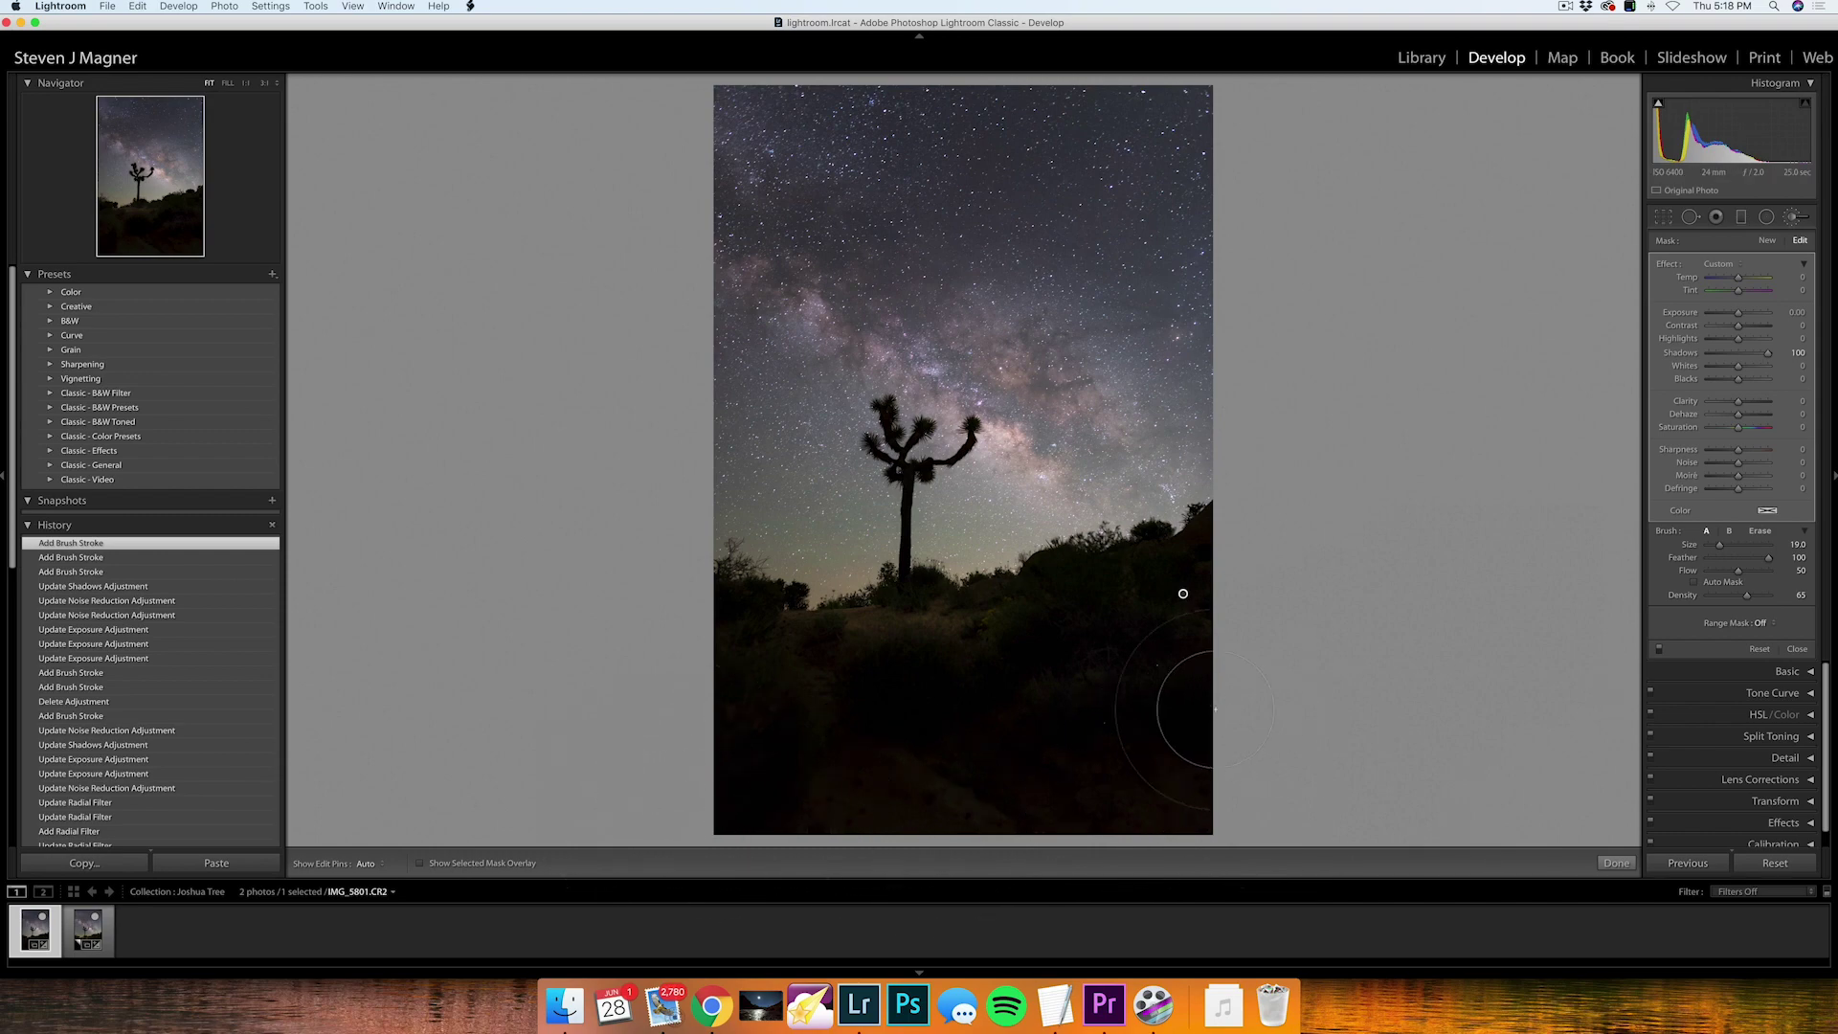
key("z")
key("z")
key("k")
- Zoom to 1:1 on the foreground and heal two bright specks with Spot Removal
left_click(1104, 727)
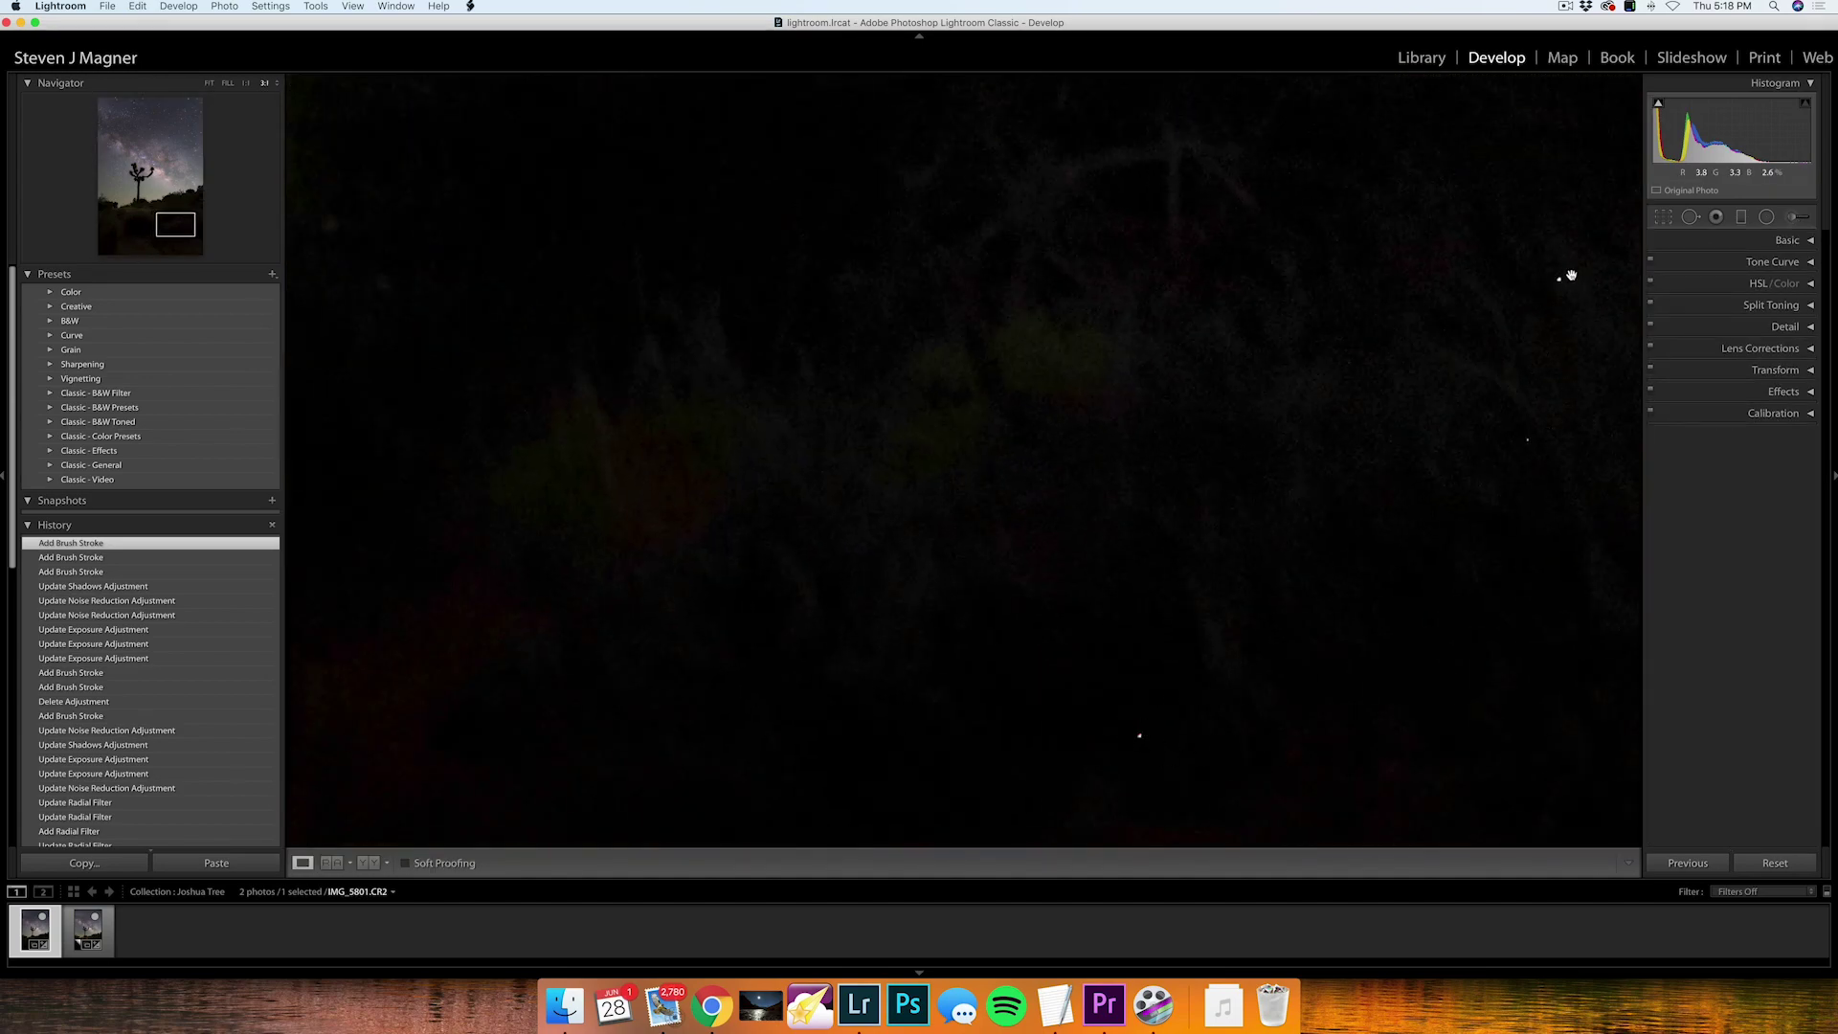
left_click_drag(975, 663, 780, 578)
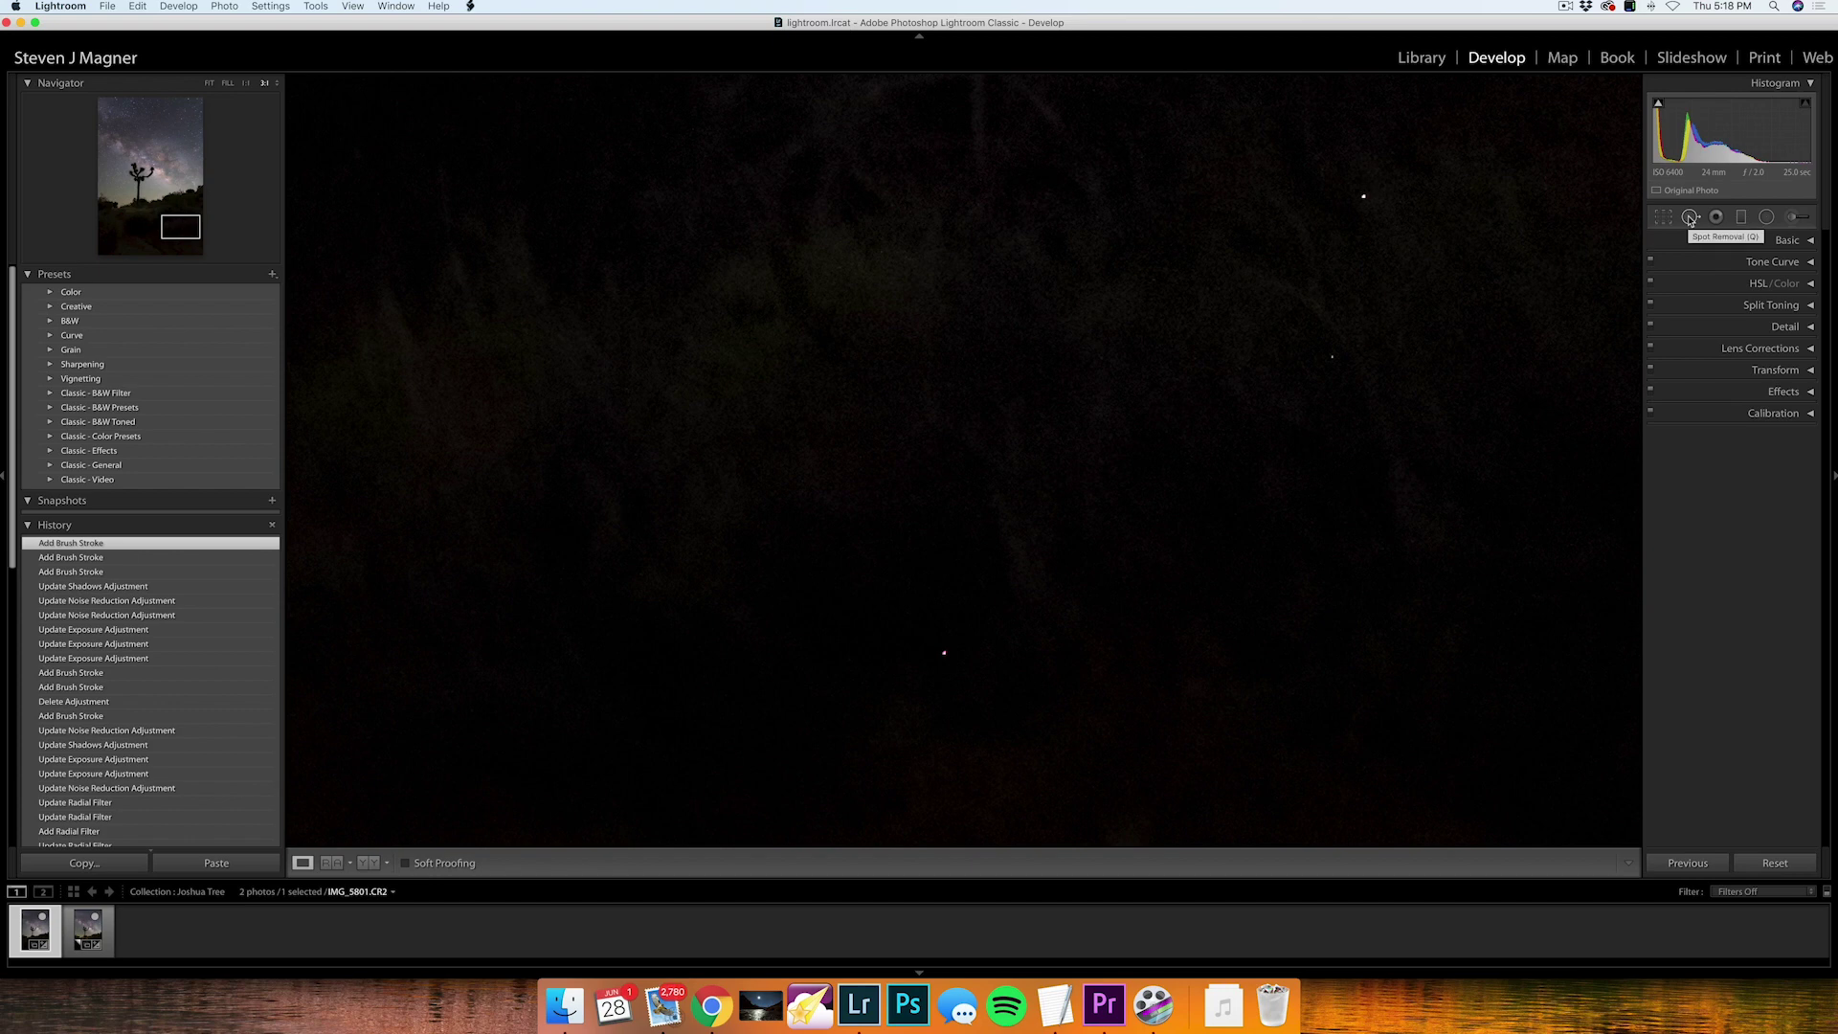
left_click(1692, 219)
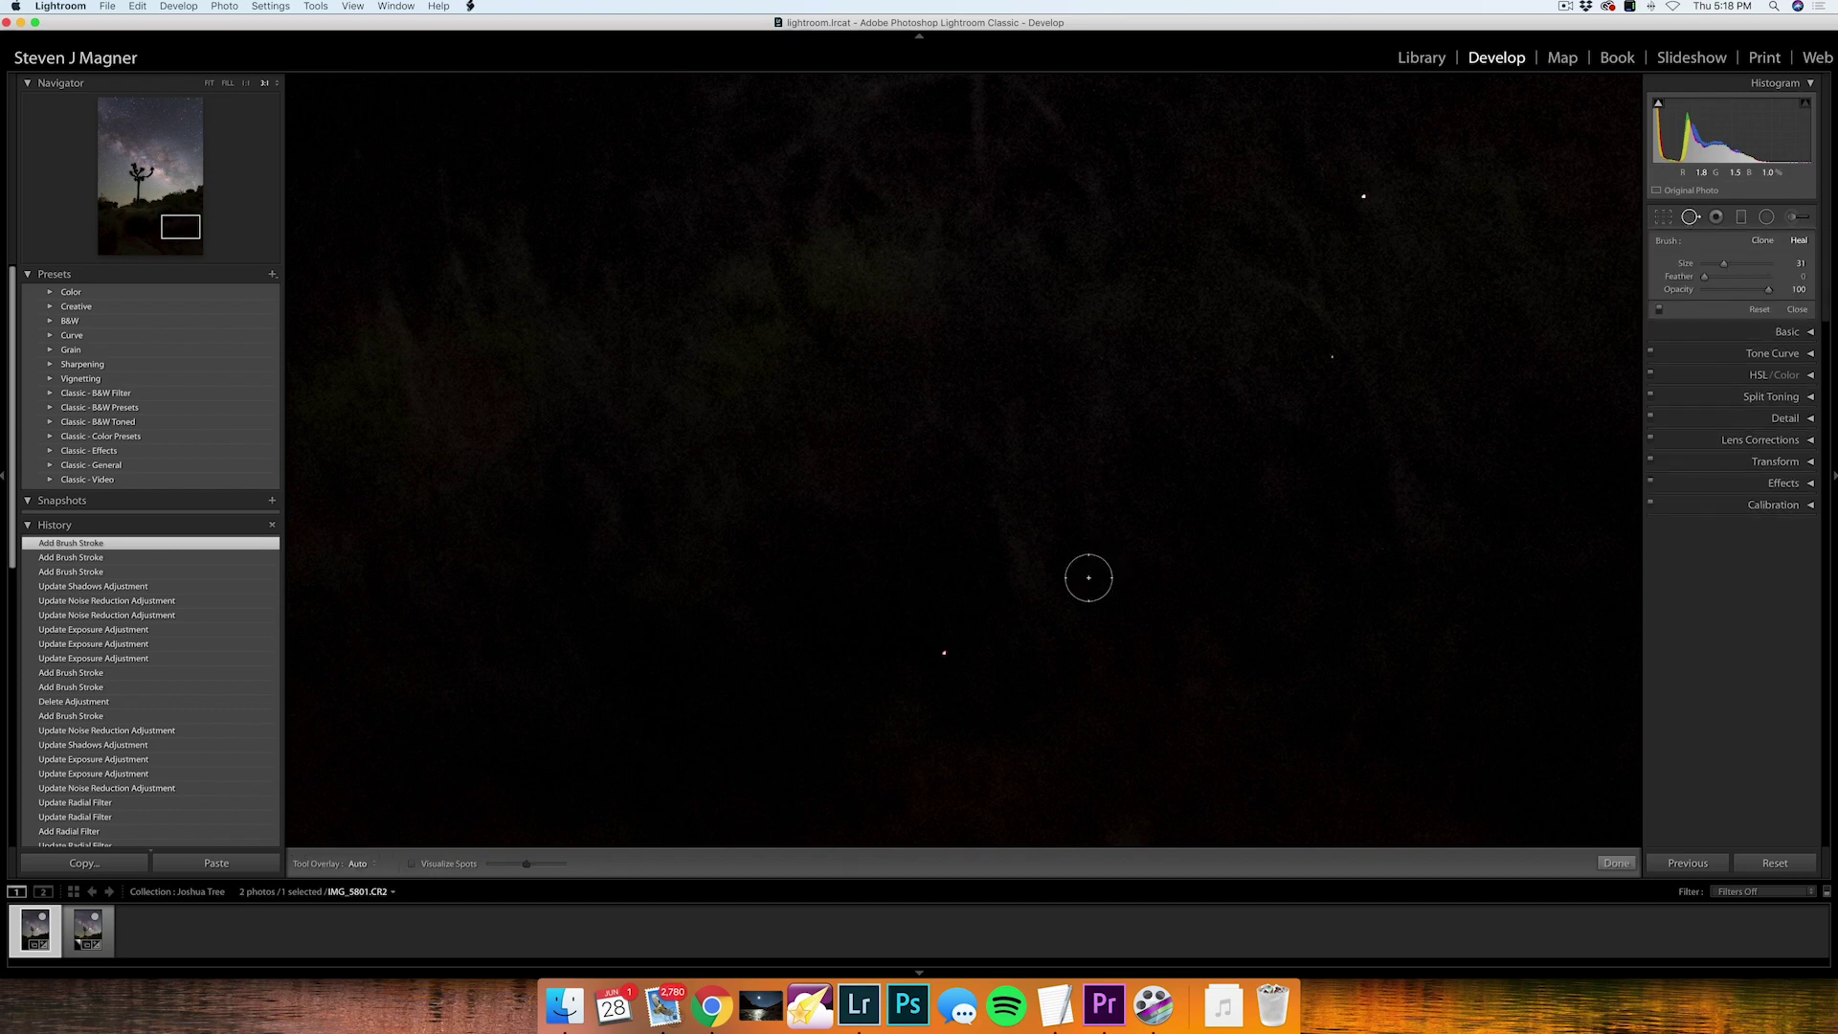
left_click(942, 650)
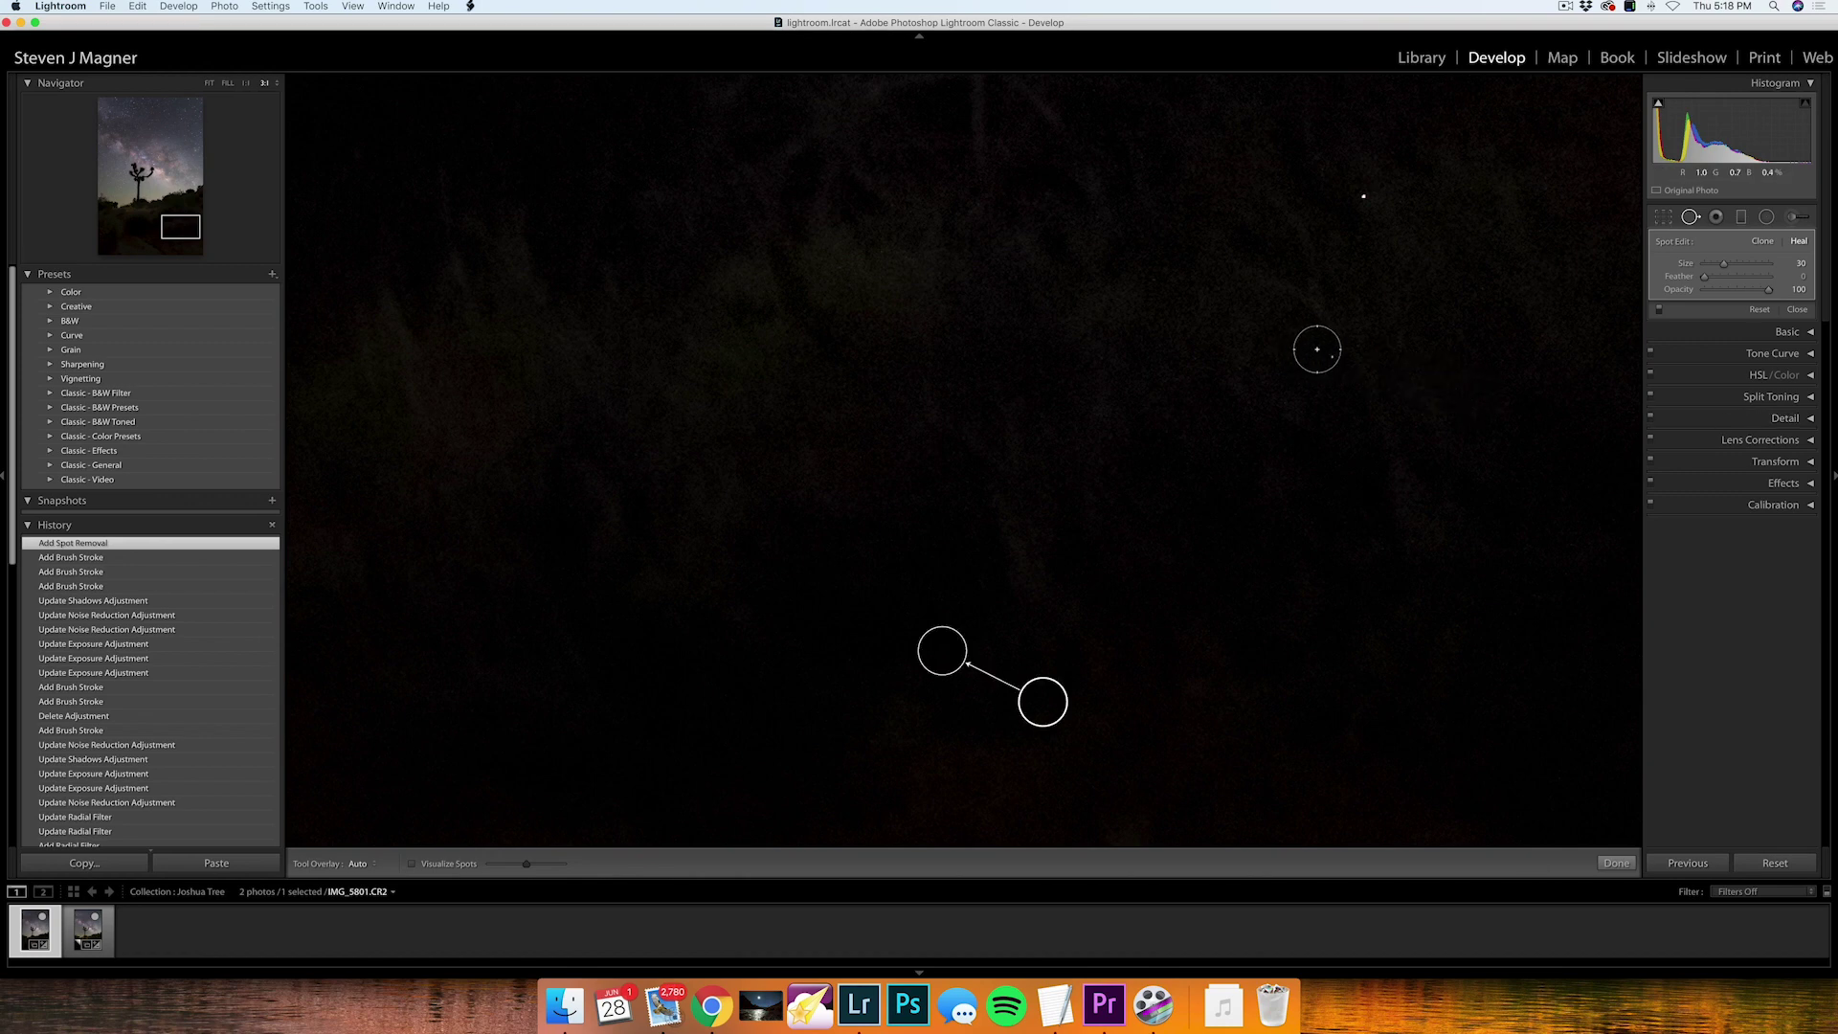
left_click(1363, 196)
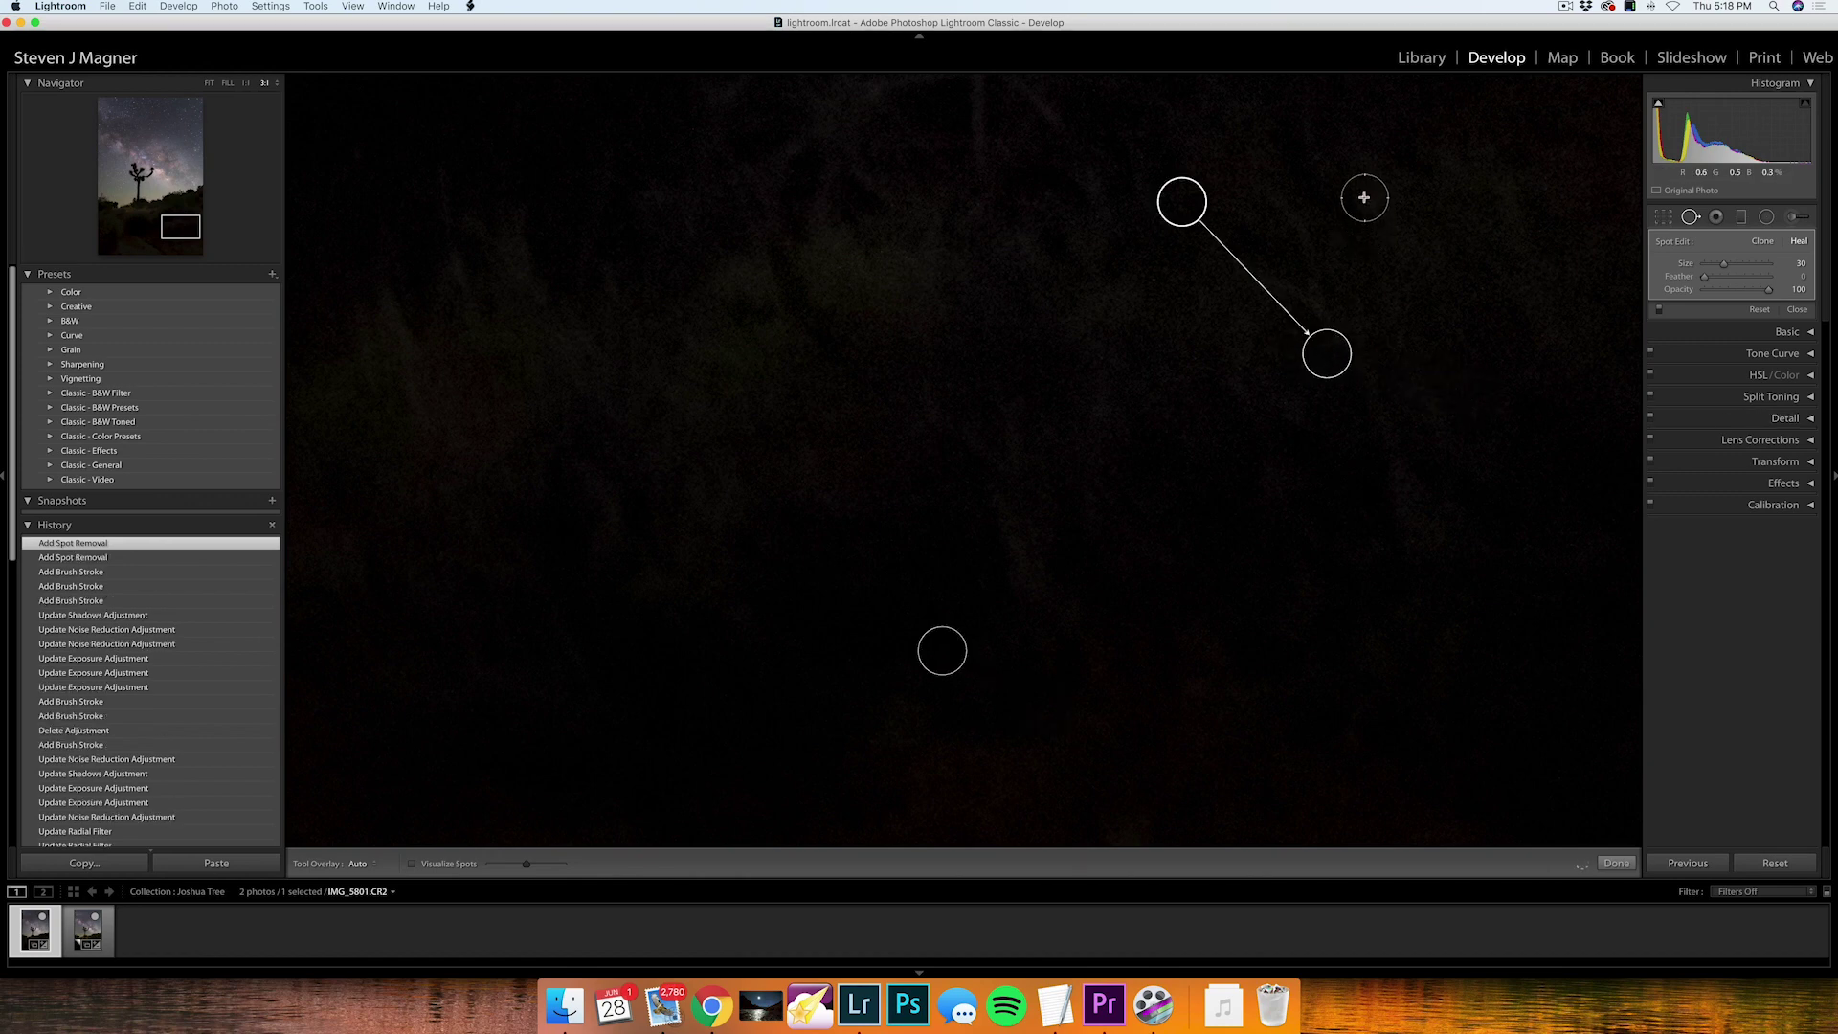
- Pan around checking for more specks, then zoom back out to the whole photo
mouse_move(1498, 461)
left_mouse_down()
mouse_move(1313, 550)
mouse_move(935, 657)
left_mouse_up()
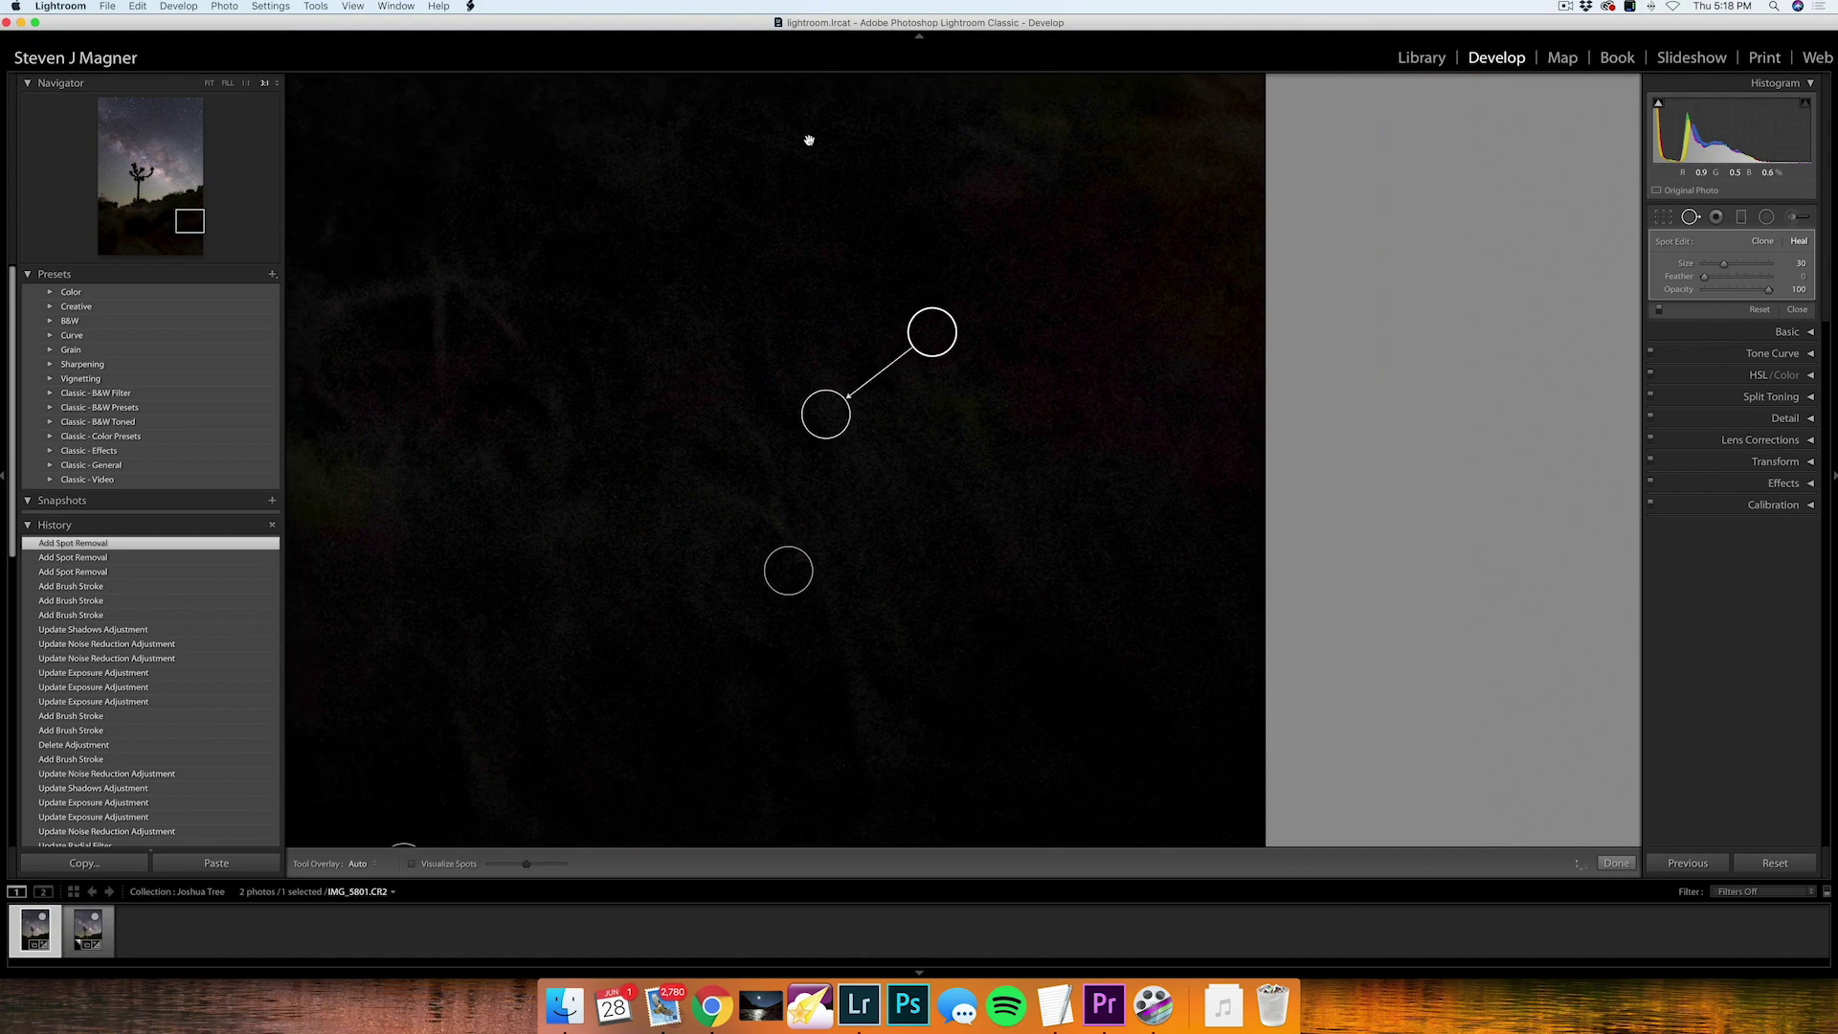
left_click_drag(808, 139, 1260, 711)
mouse_move(978, 393)
left_mouse_down()
mouse_move(1026, 661)
mouse_move(1413, 226)
left_mouse_up()
mouse_move(953, 623)
left_mouse_down()
mouse_move(1140, 439)
mouse_move(1359, 148)
left_mouse_up()
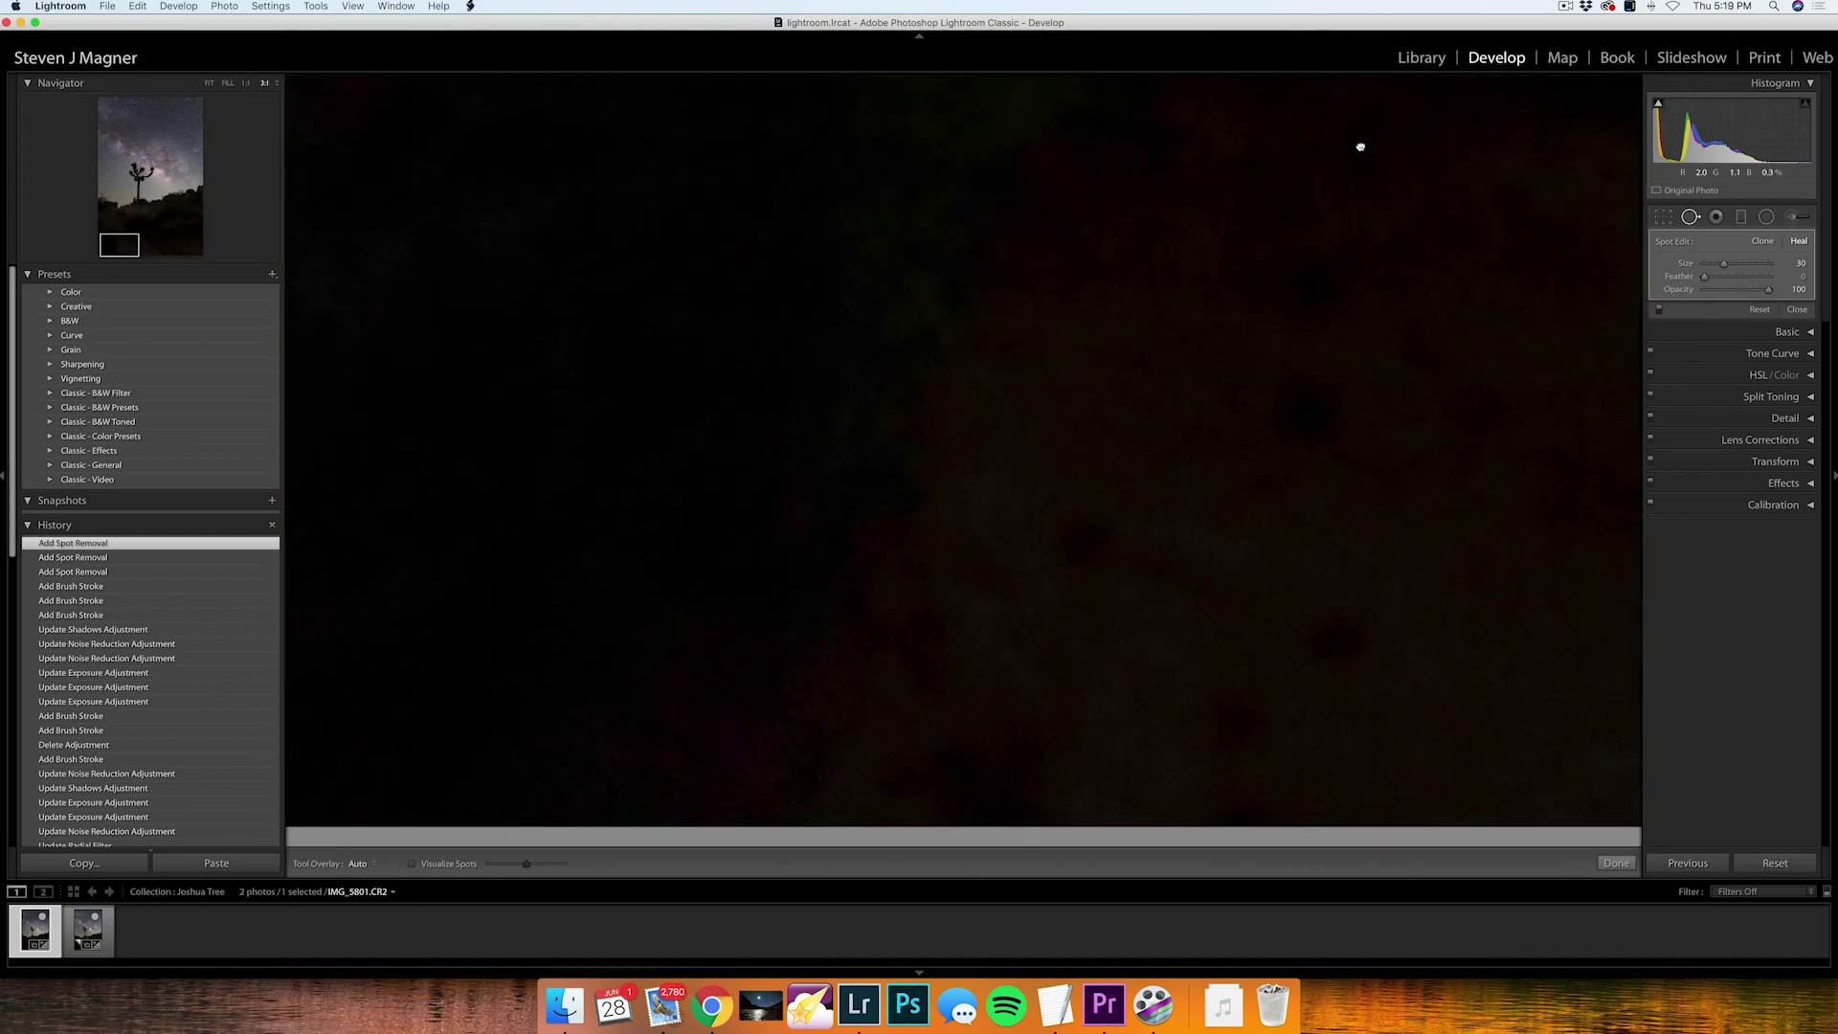
mouse_move(1335, 321)
left_mouse_down()
mouse_move(1207, 350)
mouse_move(1251, 780)
left_mouse_up()
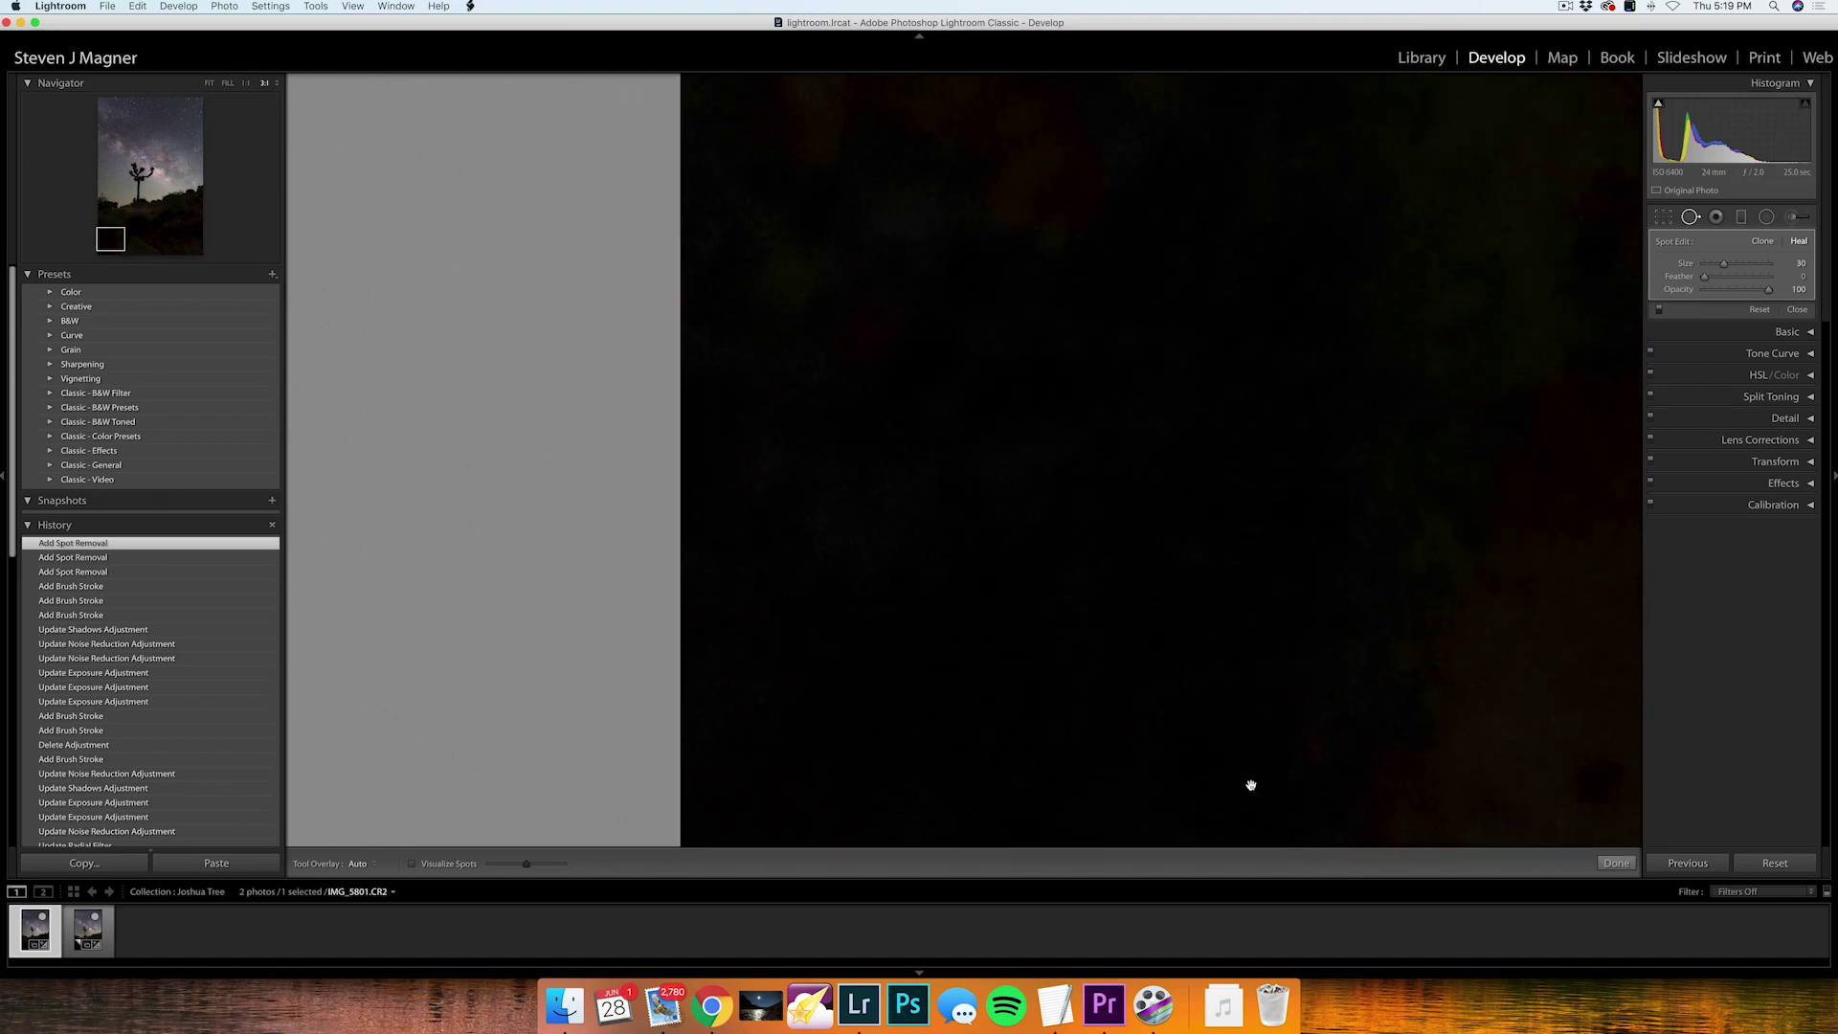
left_click(1149, 542)
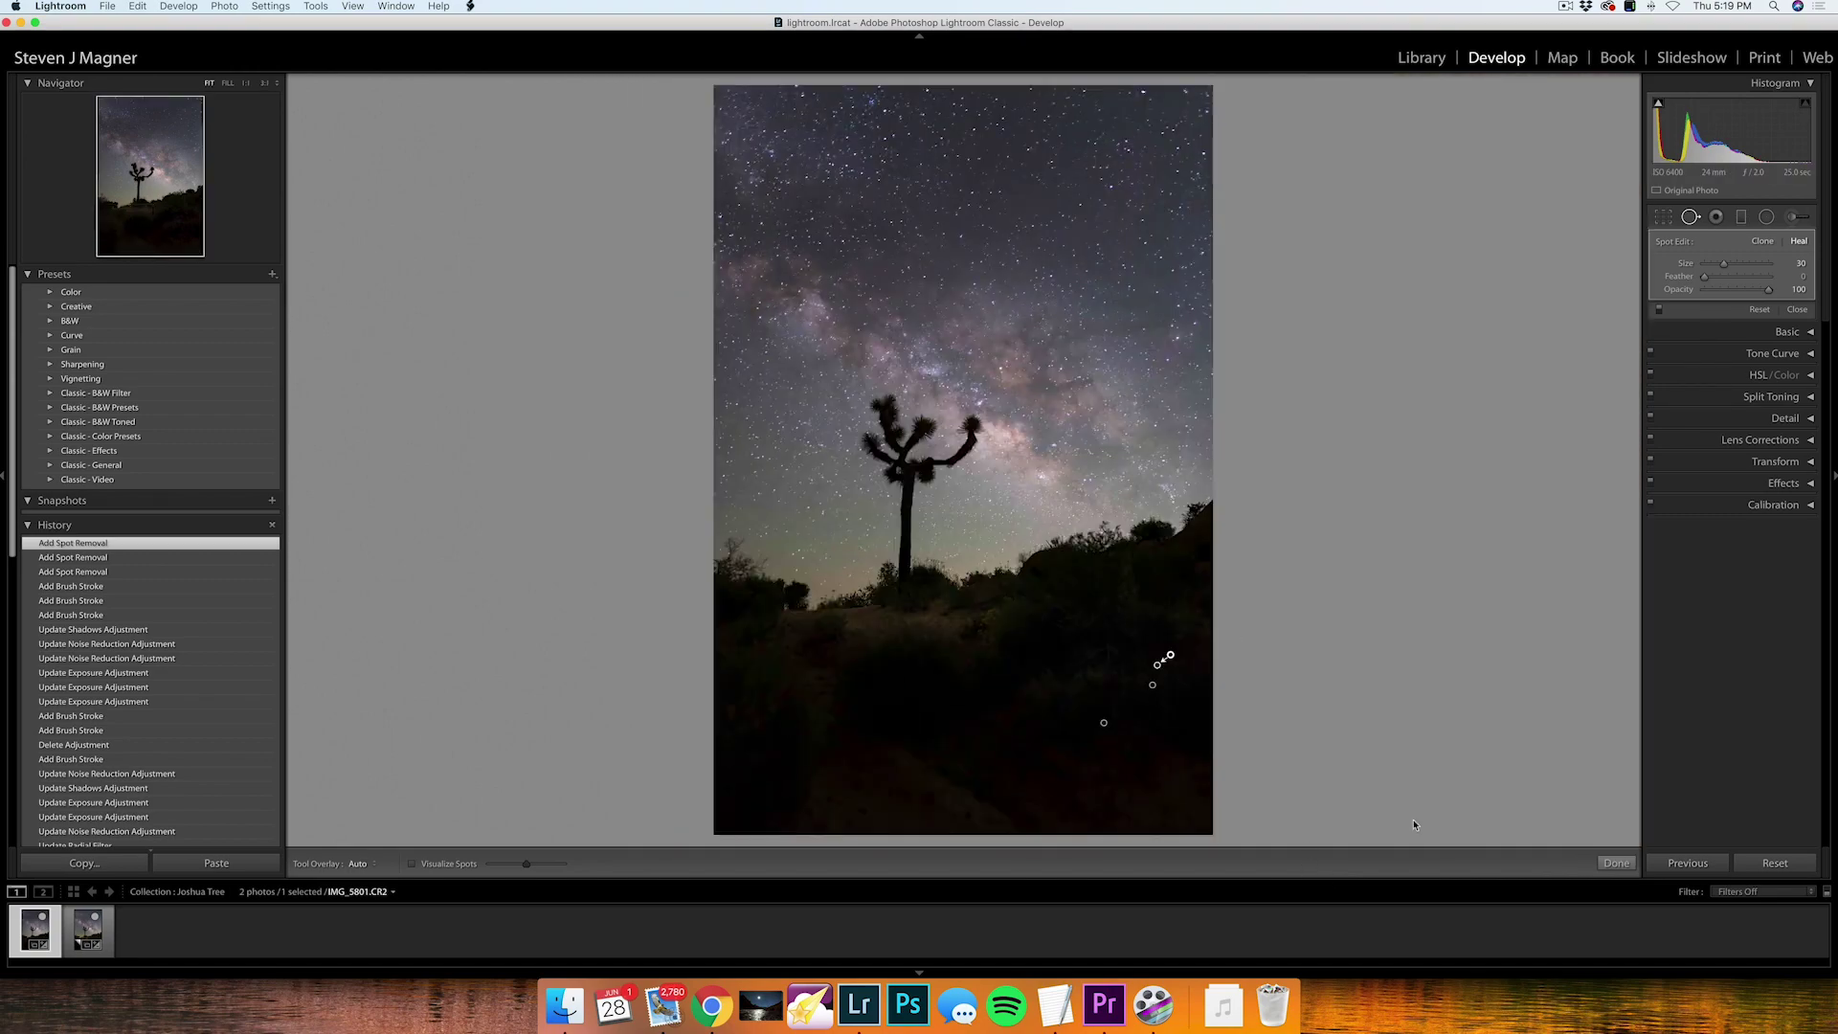
left_click(931, 547)
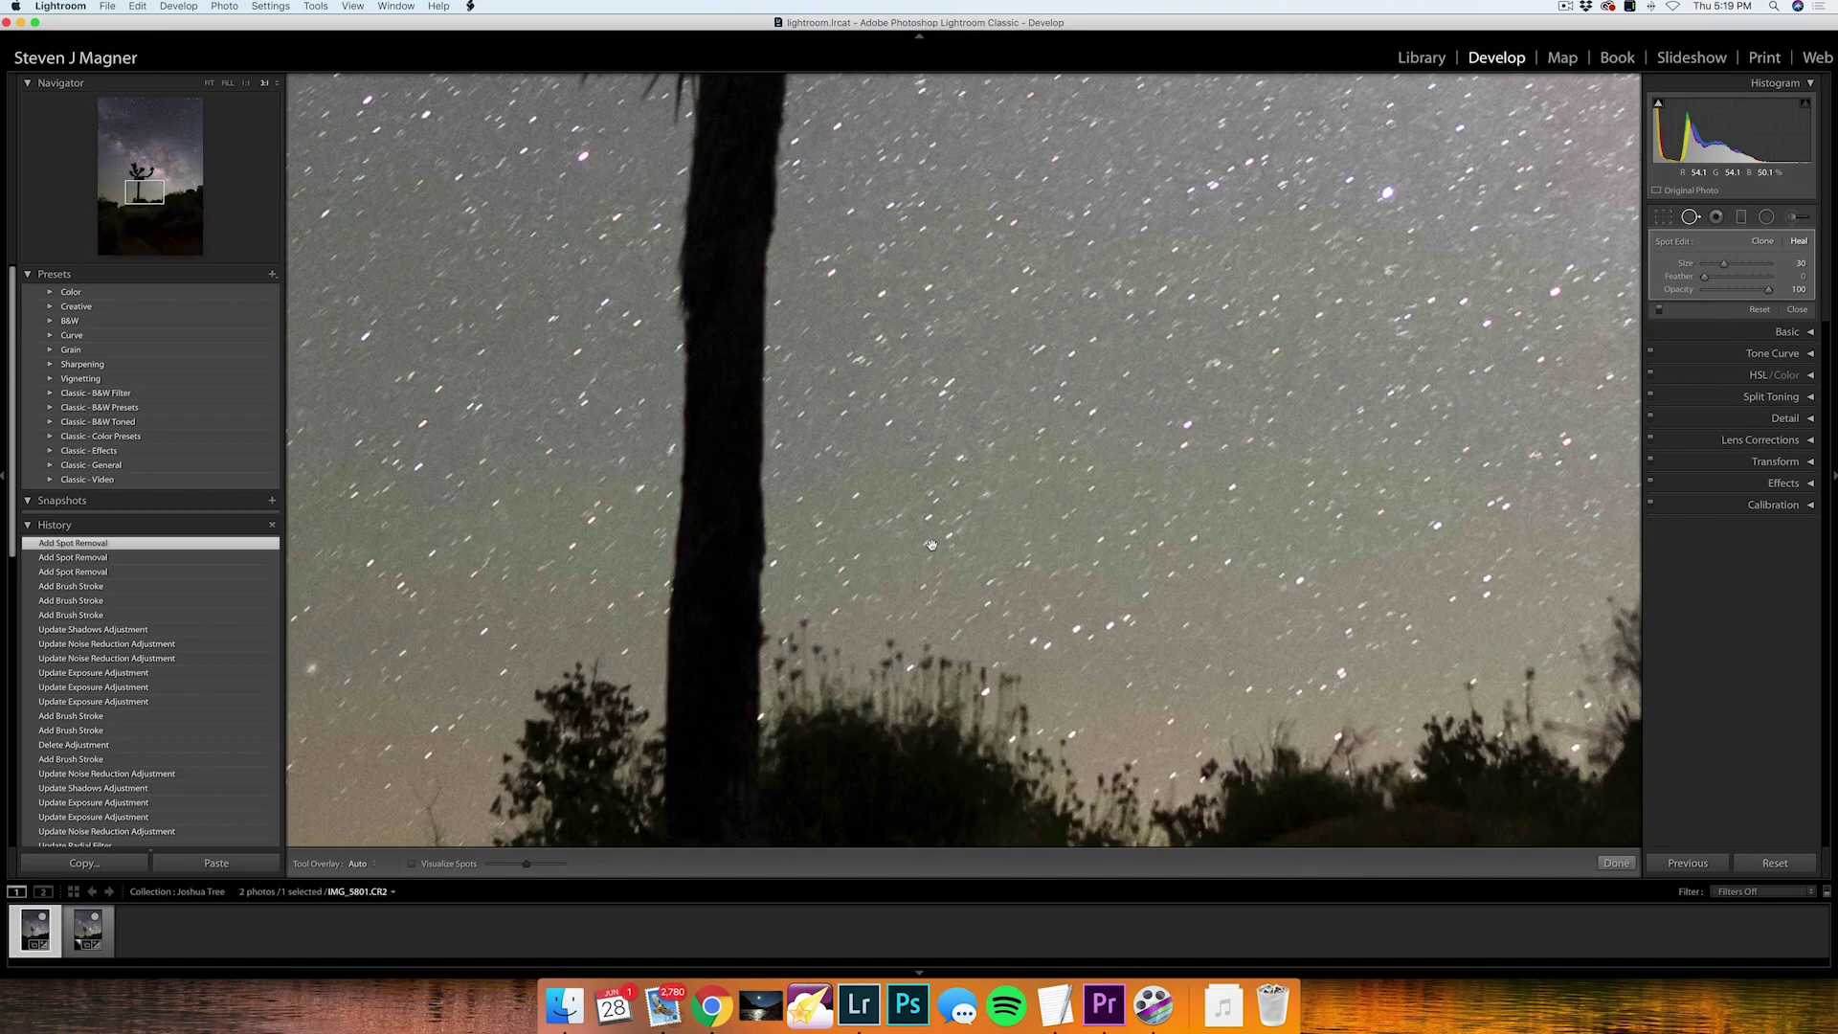
left_click(1108, 669)
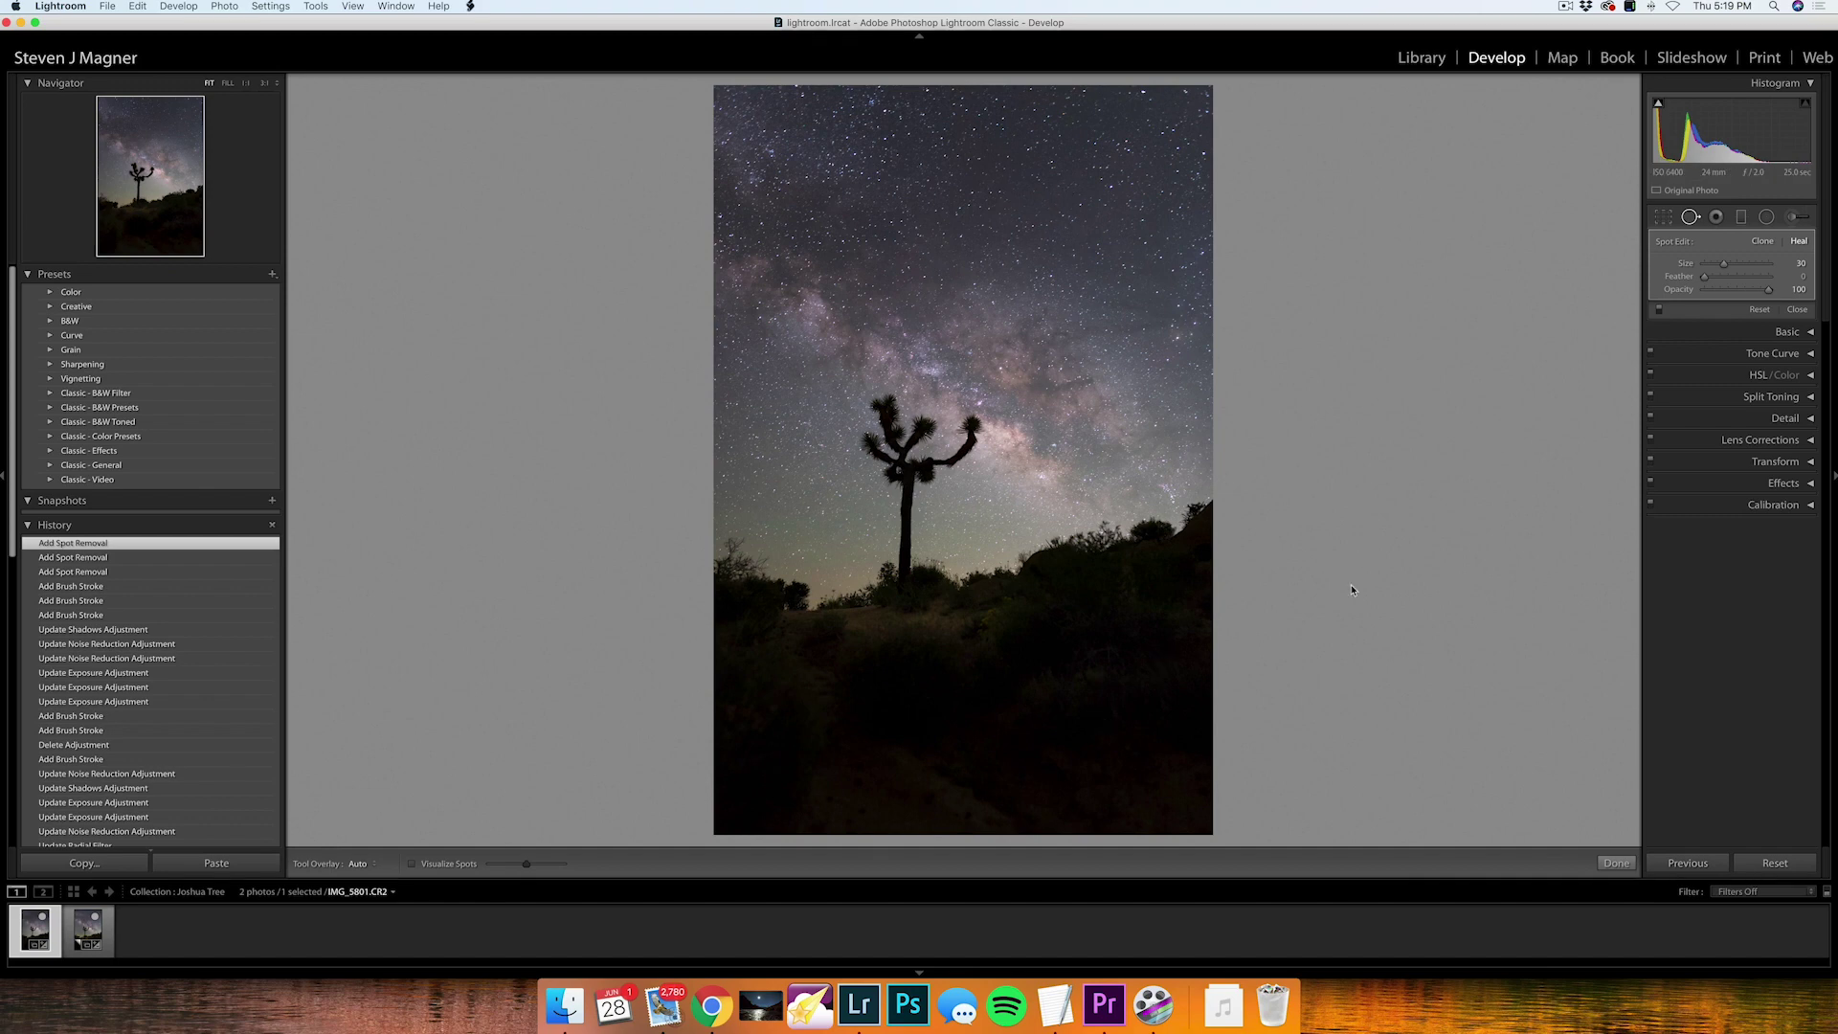
- Start a new brush adjustment with a trial sky stroke, undo it, and deselect
left_click(1788, 217)
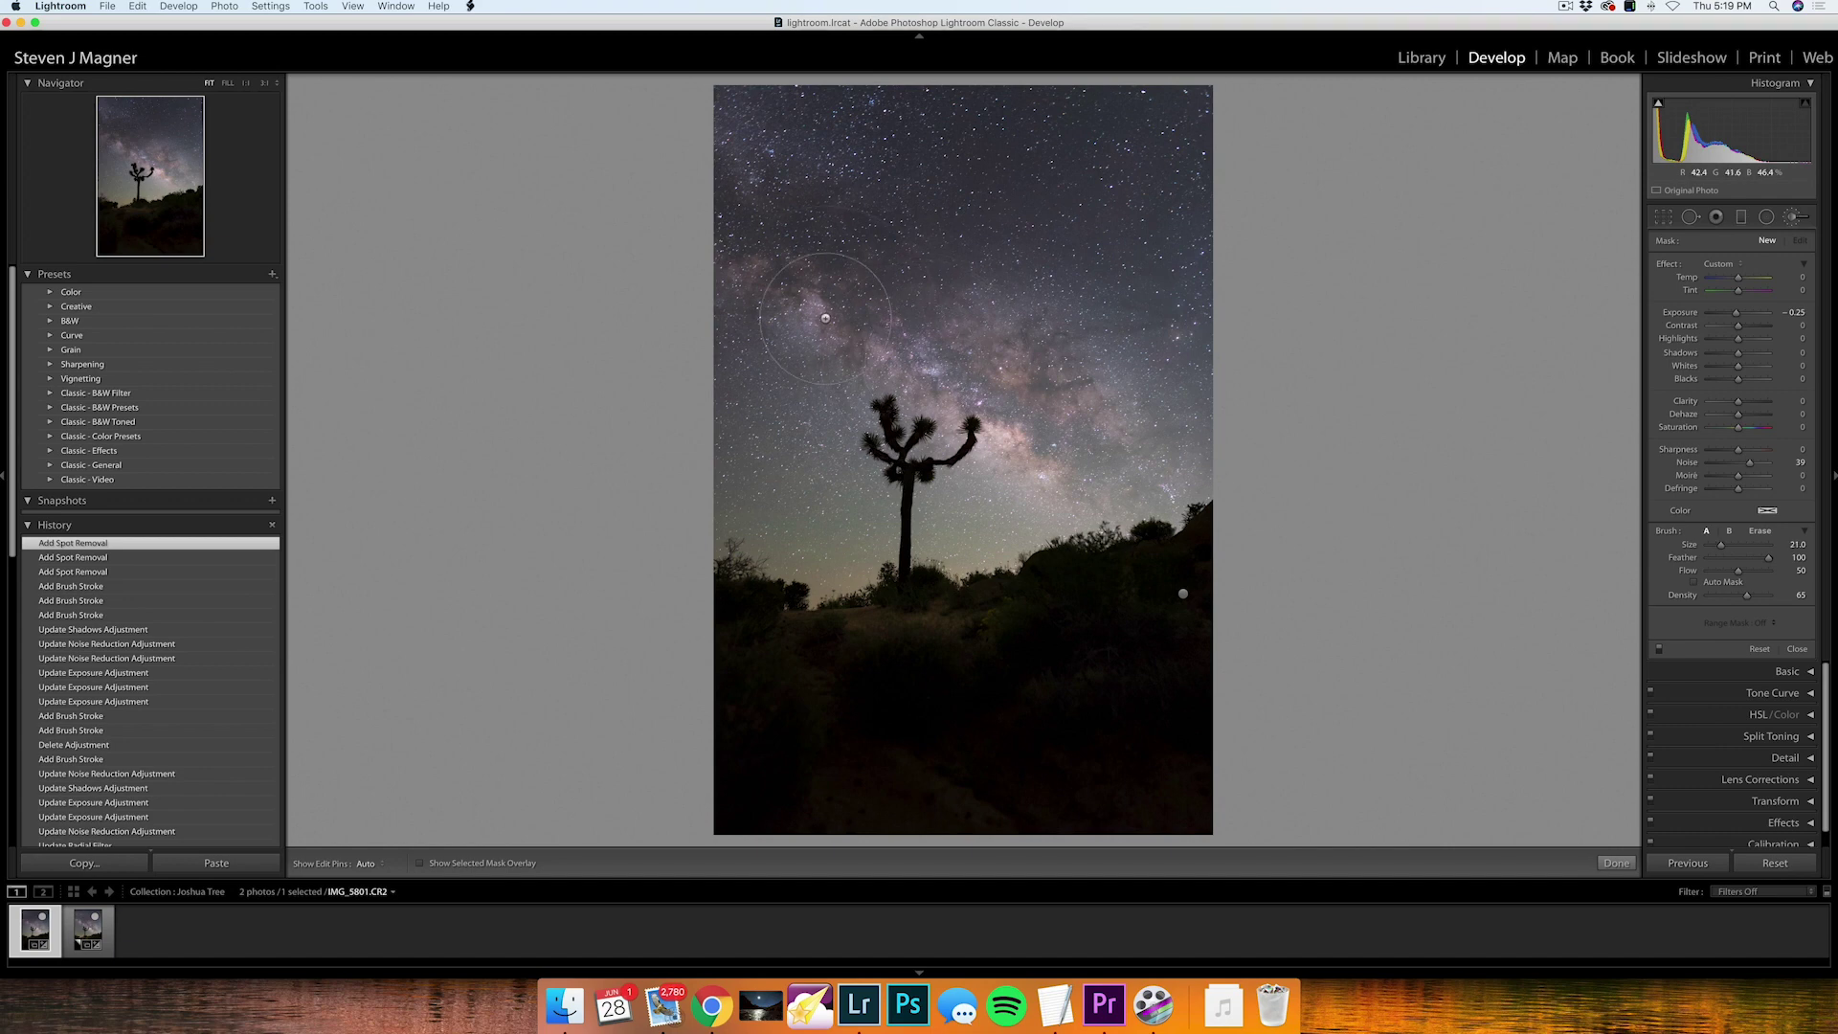
scroll(959, 232, "up", 3)
left_click_drag(751, 169, 870, 254)
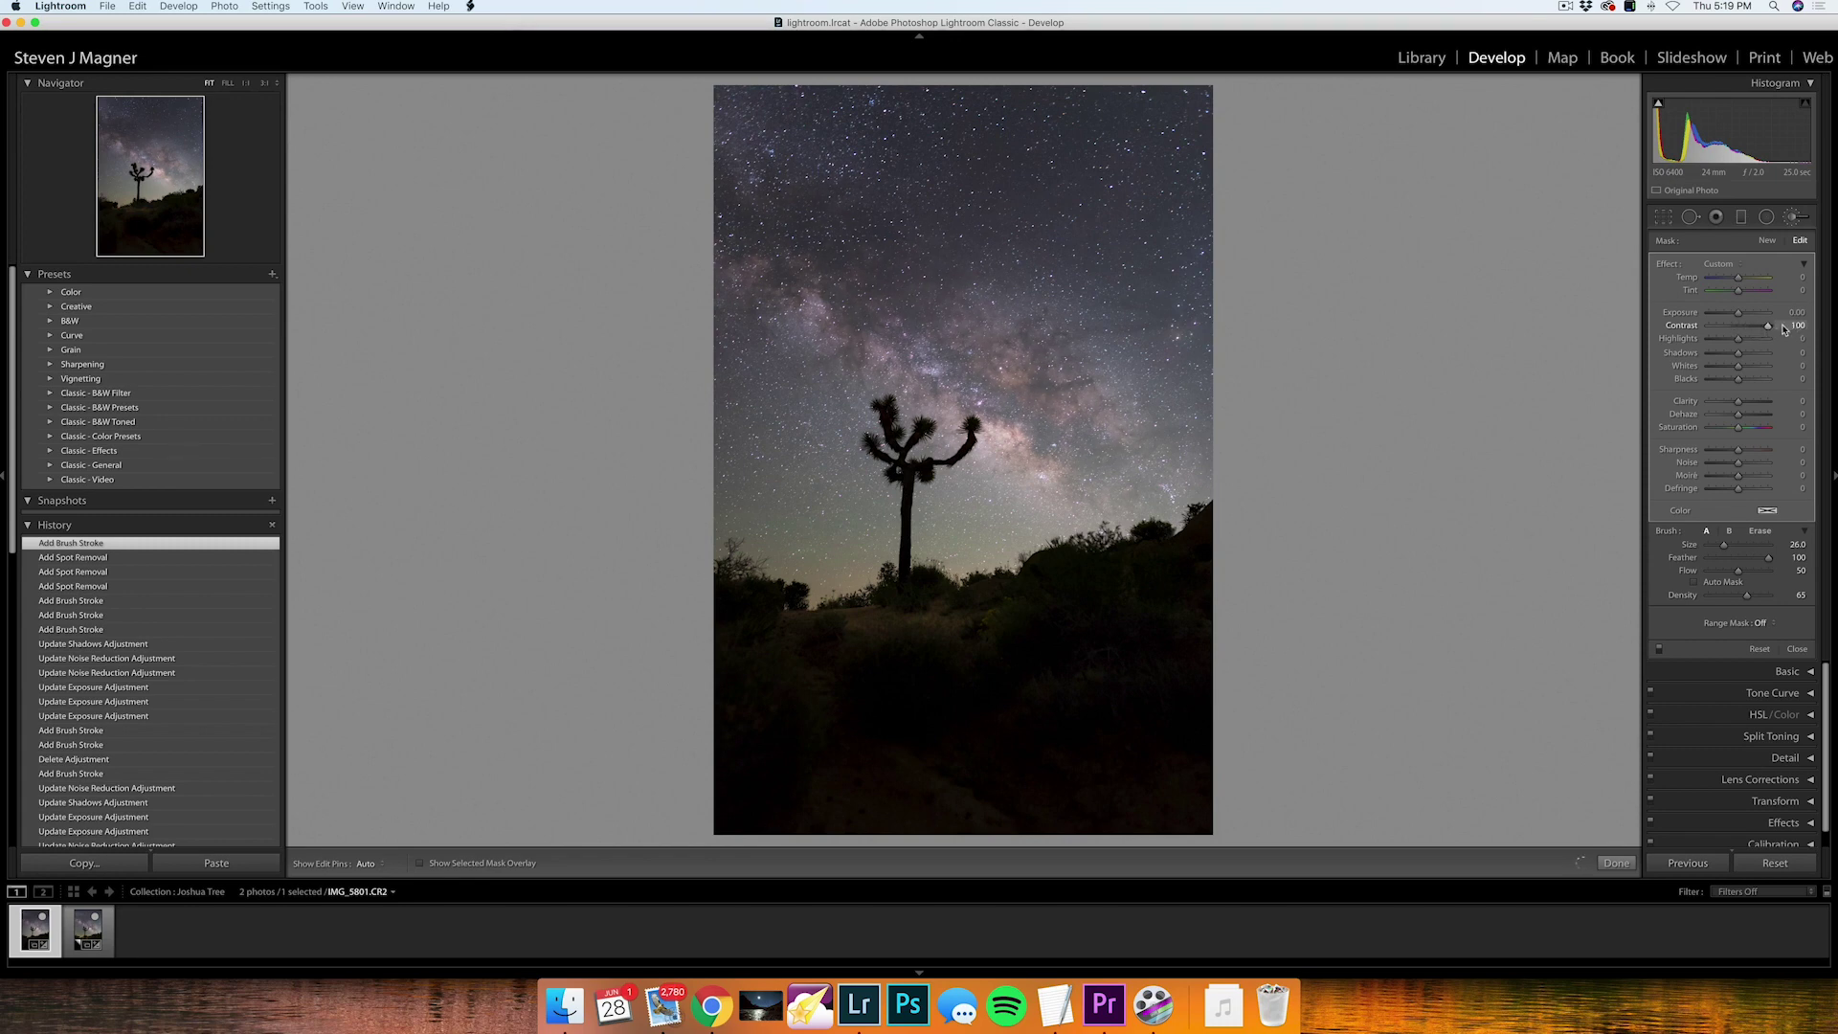
key("super+z")
left_click(718, 163)
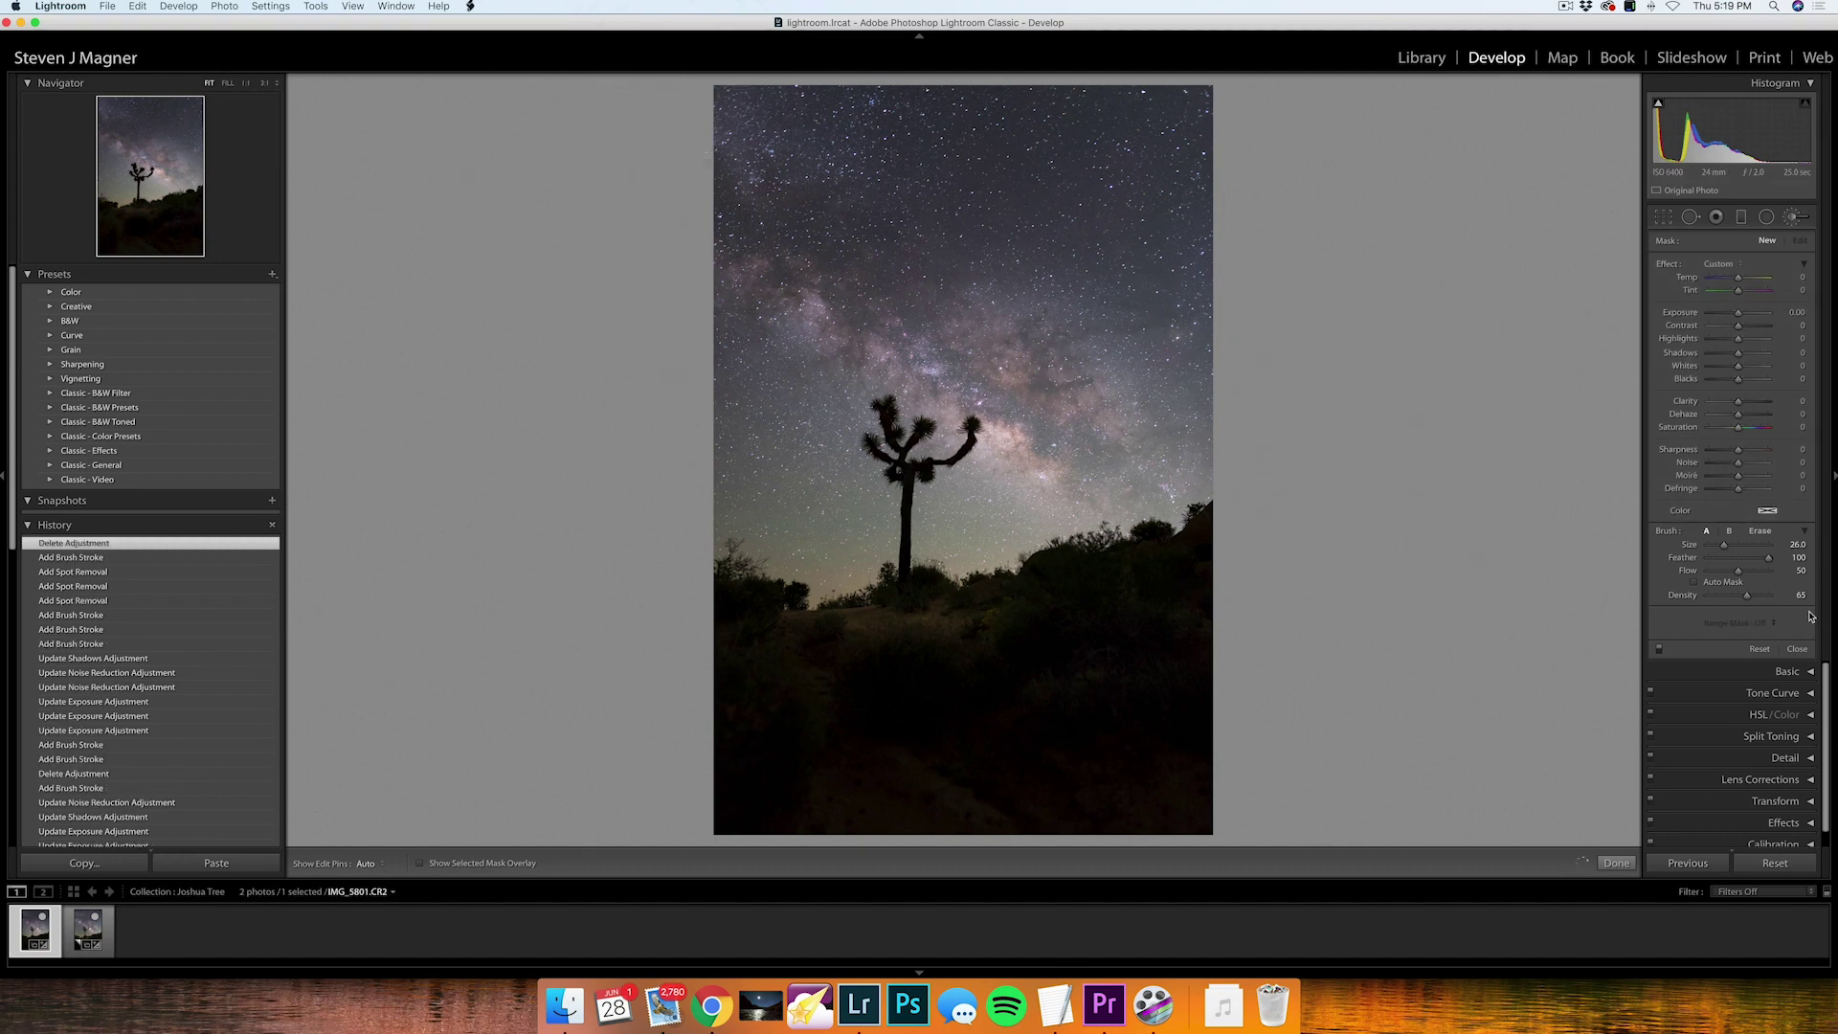
- Brush the Milky Way at density 86 with contrast +33 and clarity +21, then close the brush
left_click_drag(1752, 589, 1759, 596)
key("h")
left_click_drag(741, 269, 960, 271)
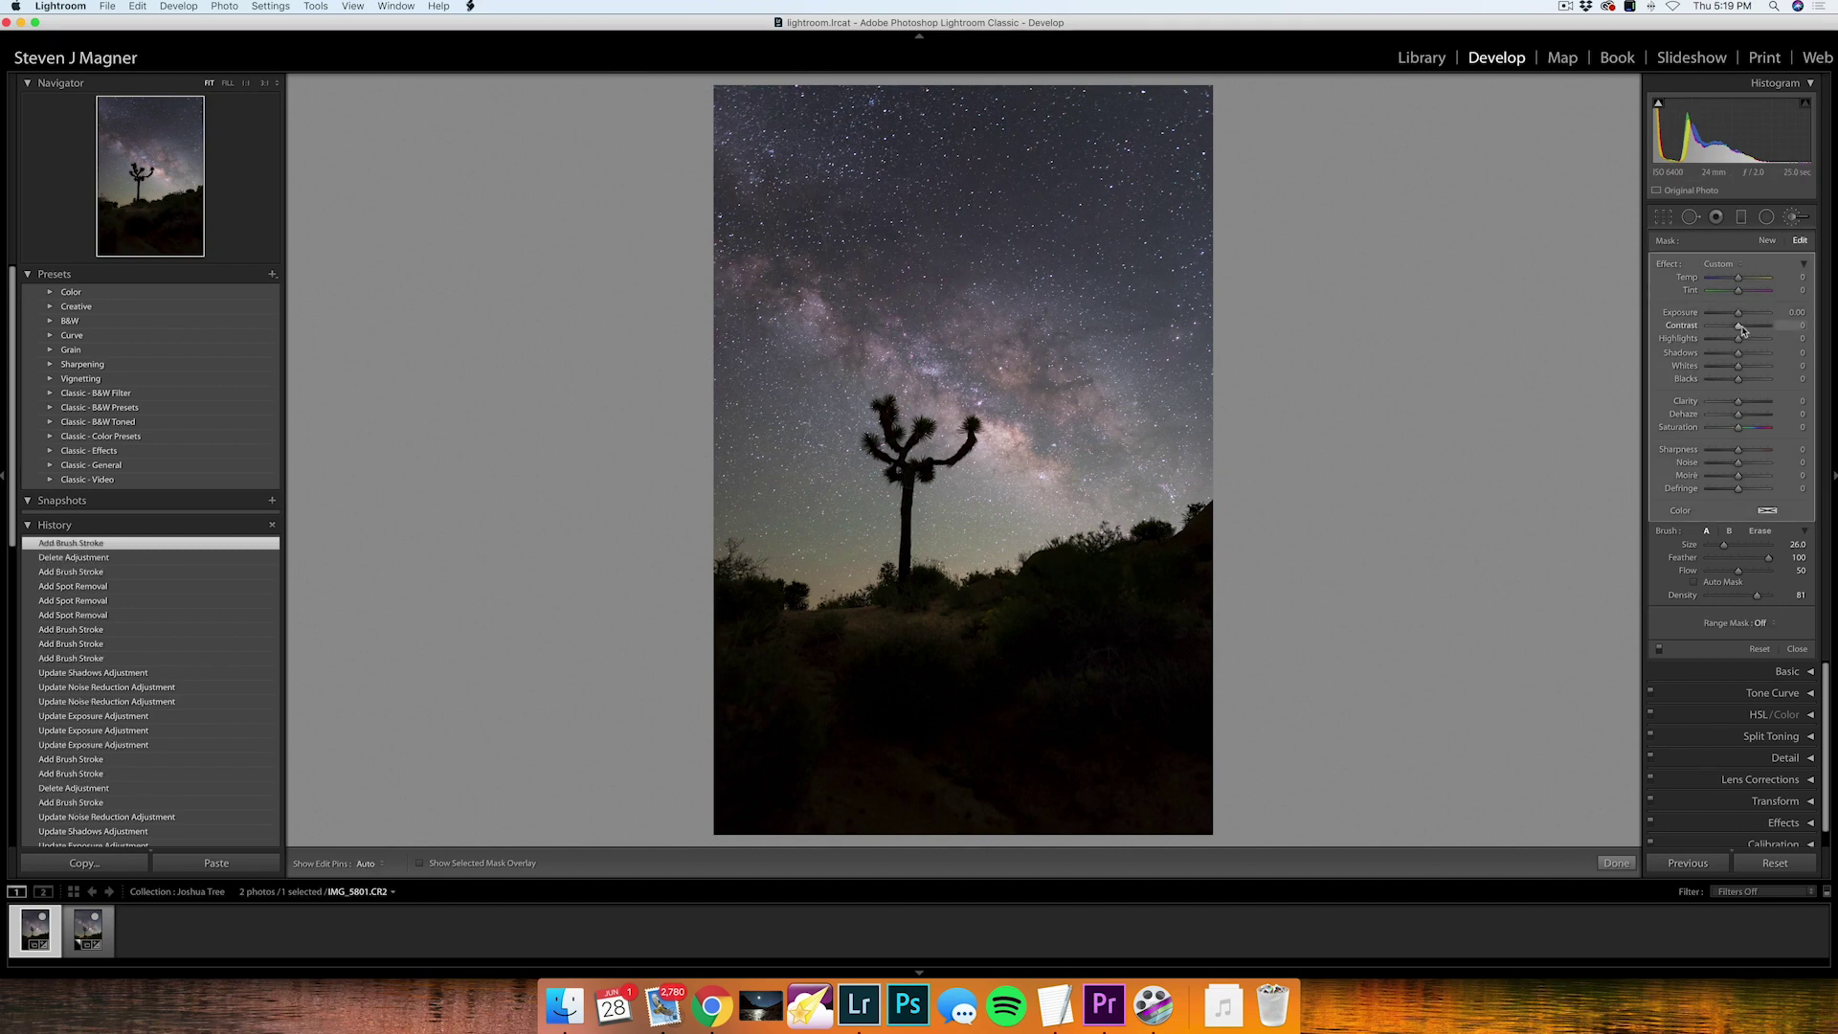
left_click_drag(1750, 330, 1751, 330)
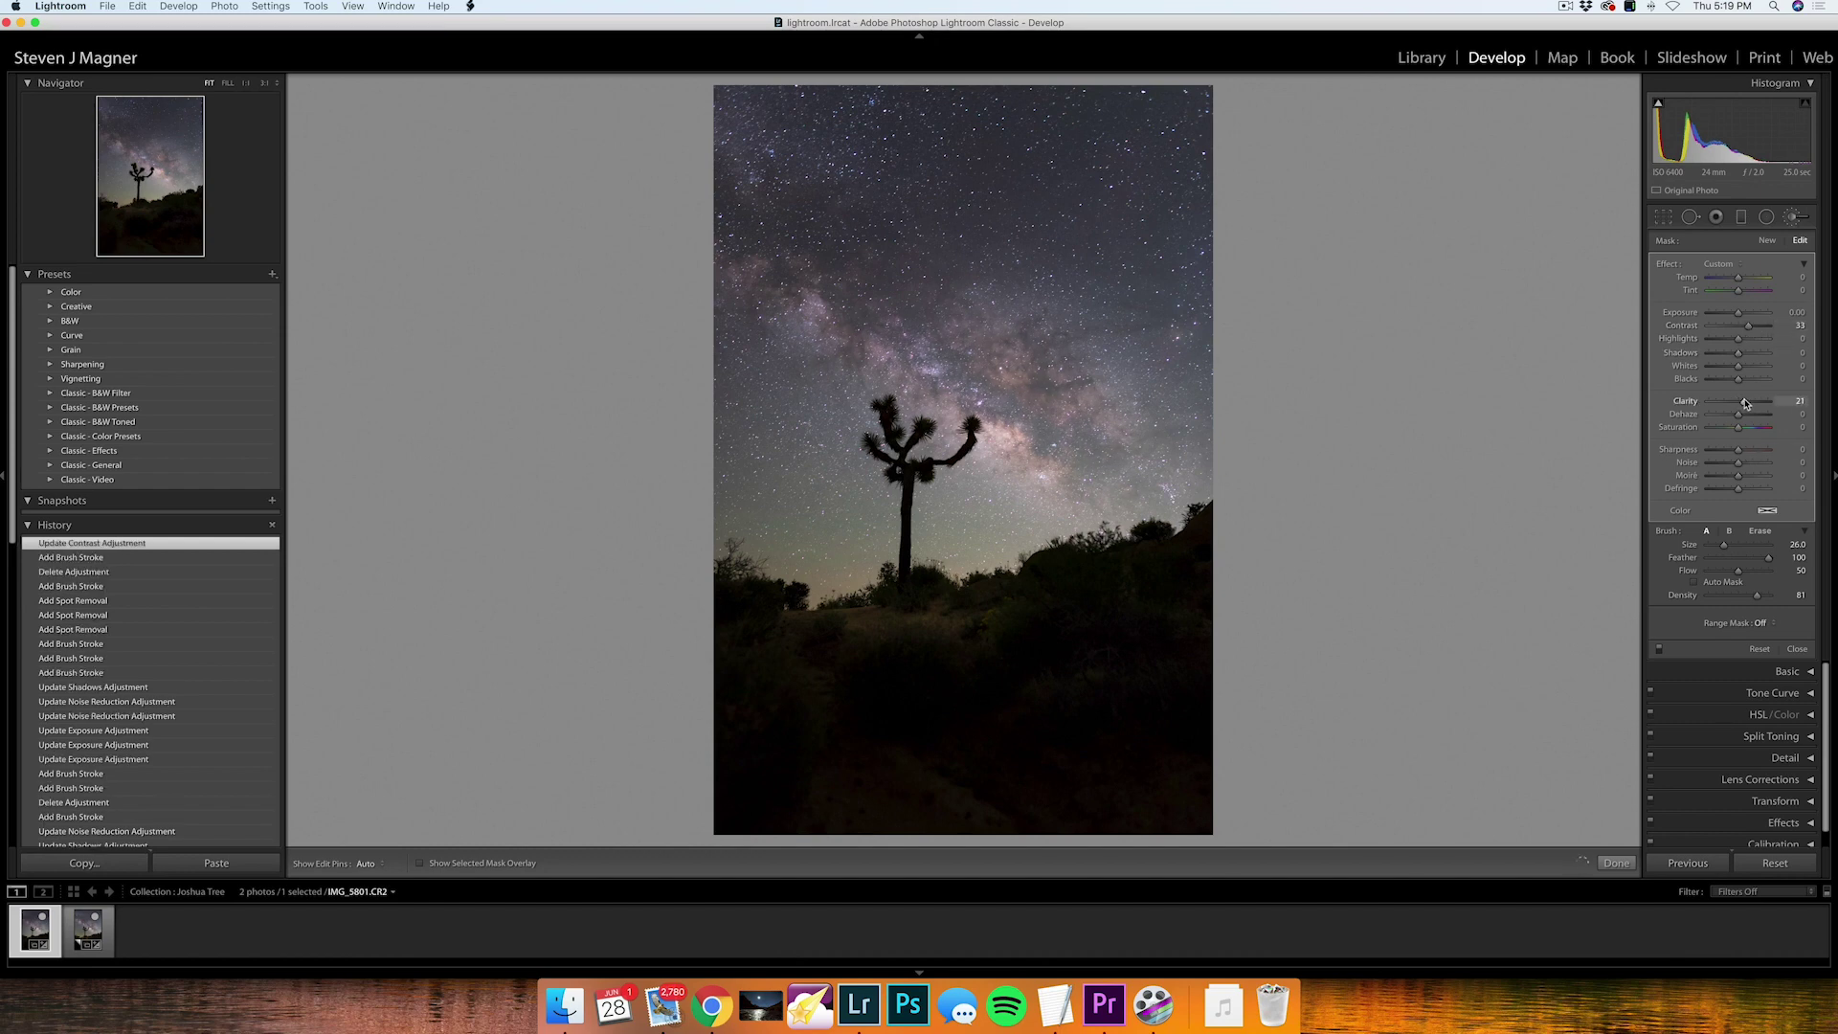
left_click_drag(1746, 404, 1745, 404)
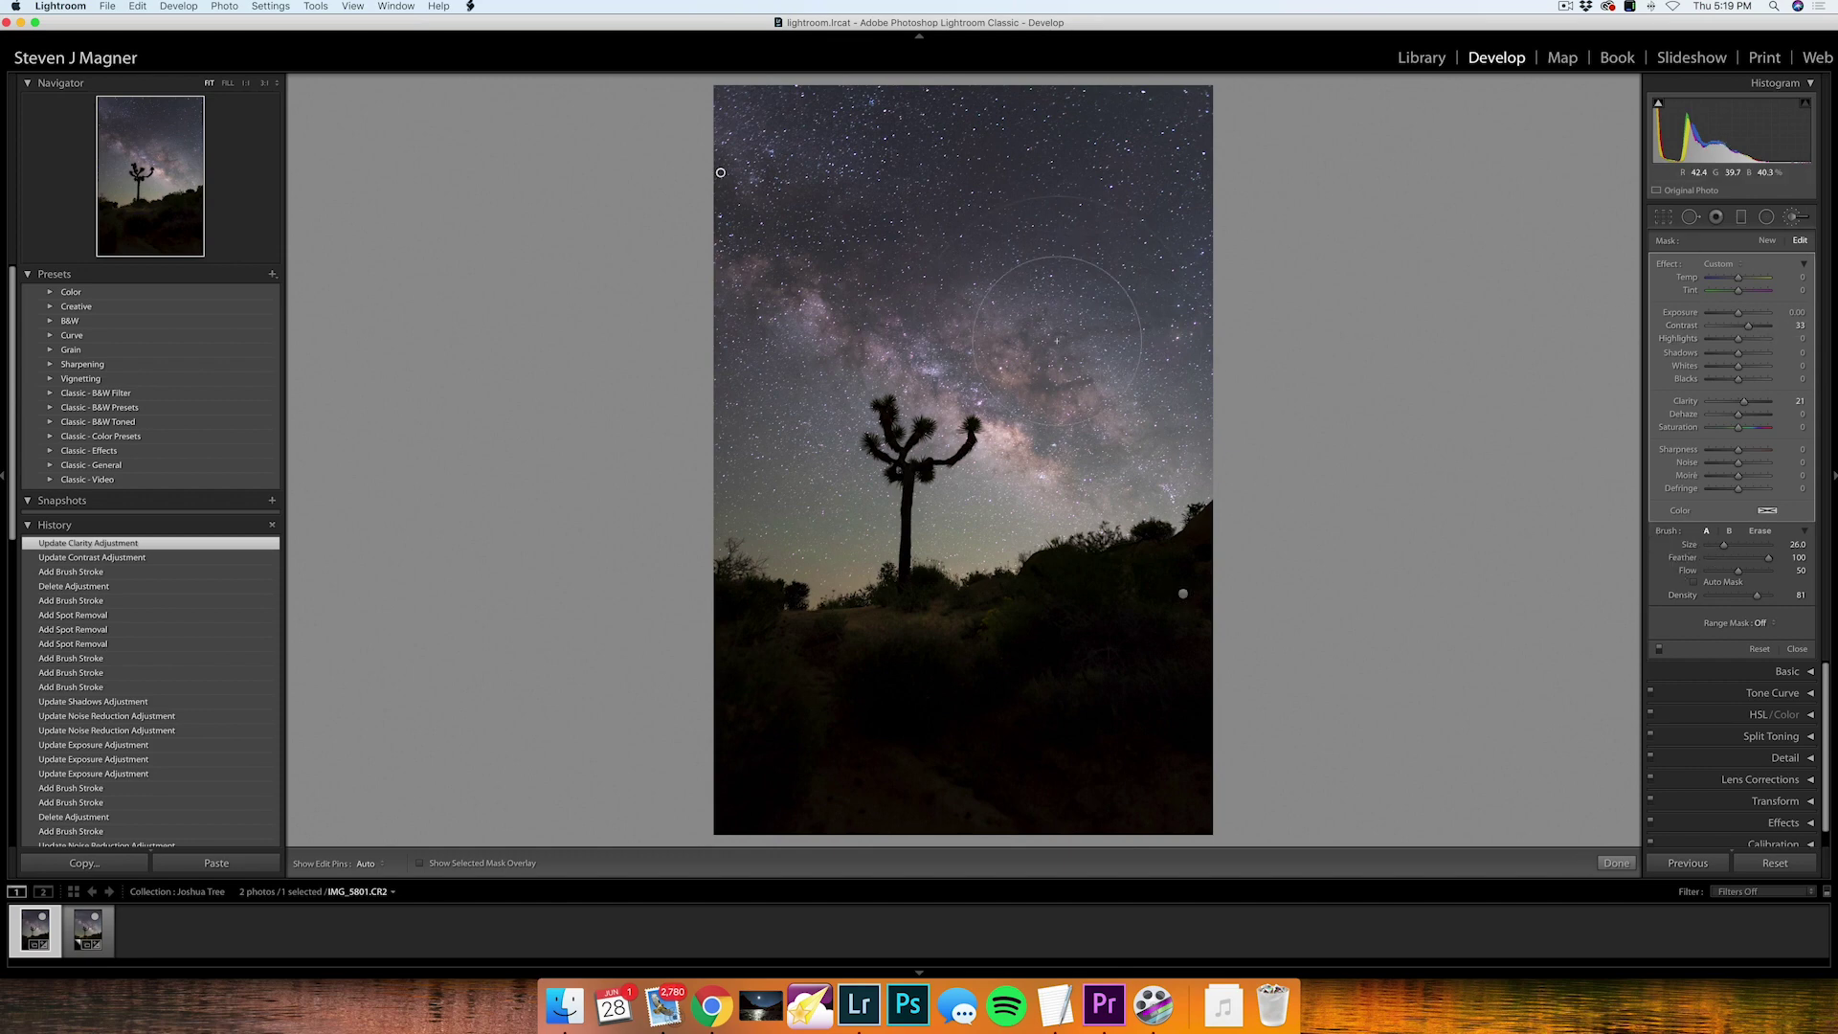
key("k")
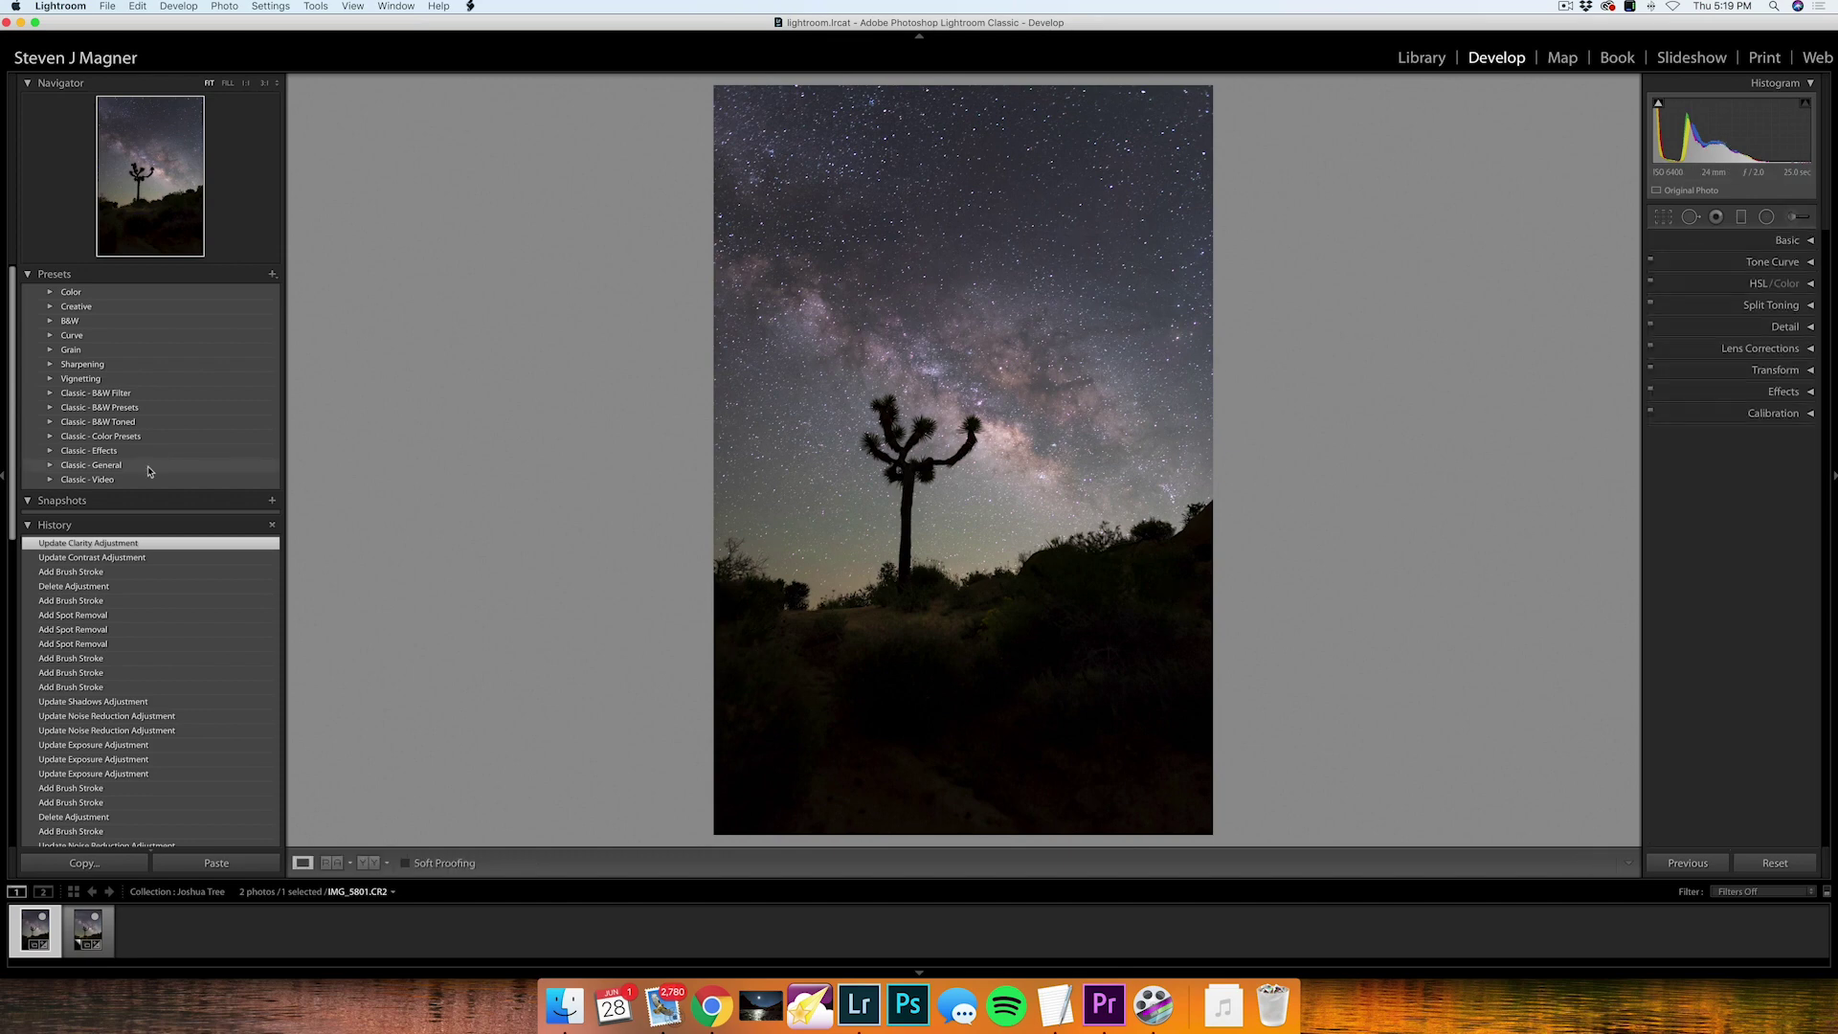
- Compare history before and after the clarity change, then set Basic Shadows to +37 and inspect
left_click(94, 574)
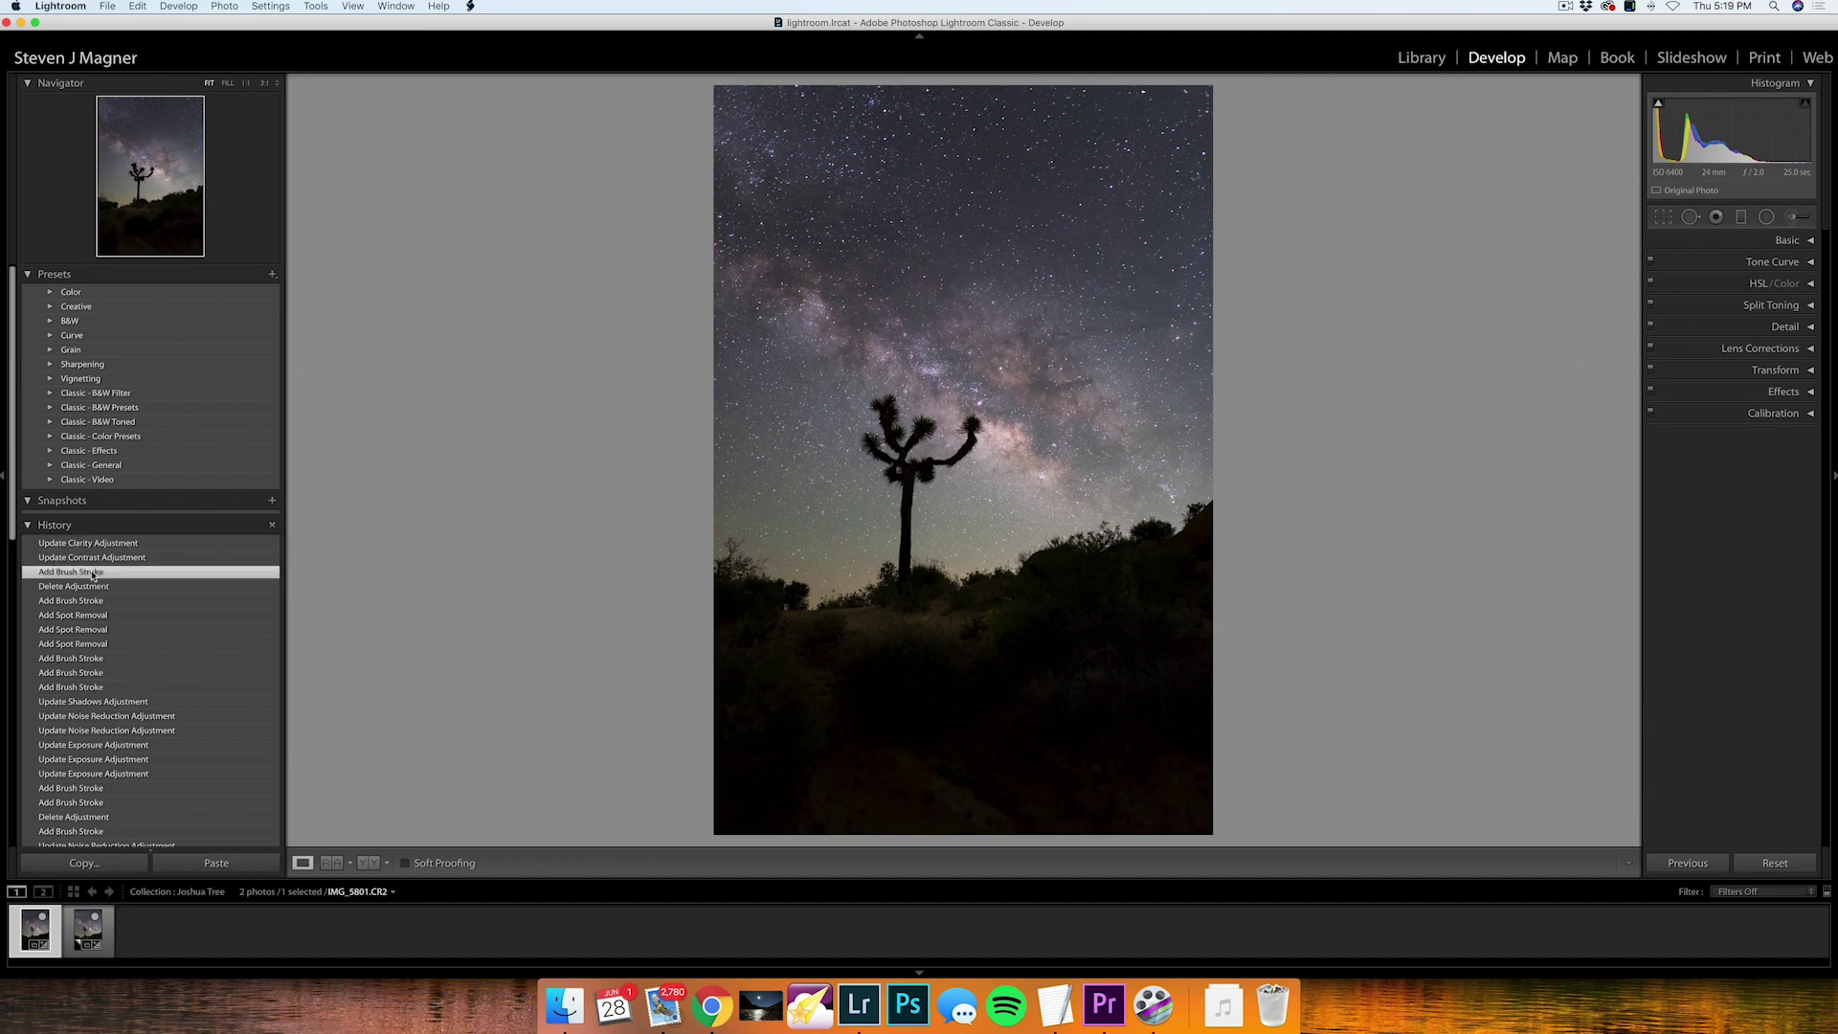
left_click(100, 545)
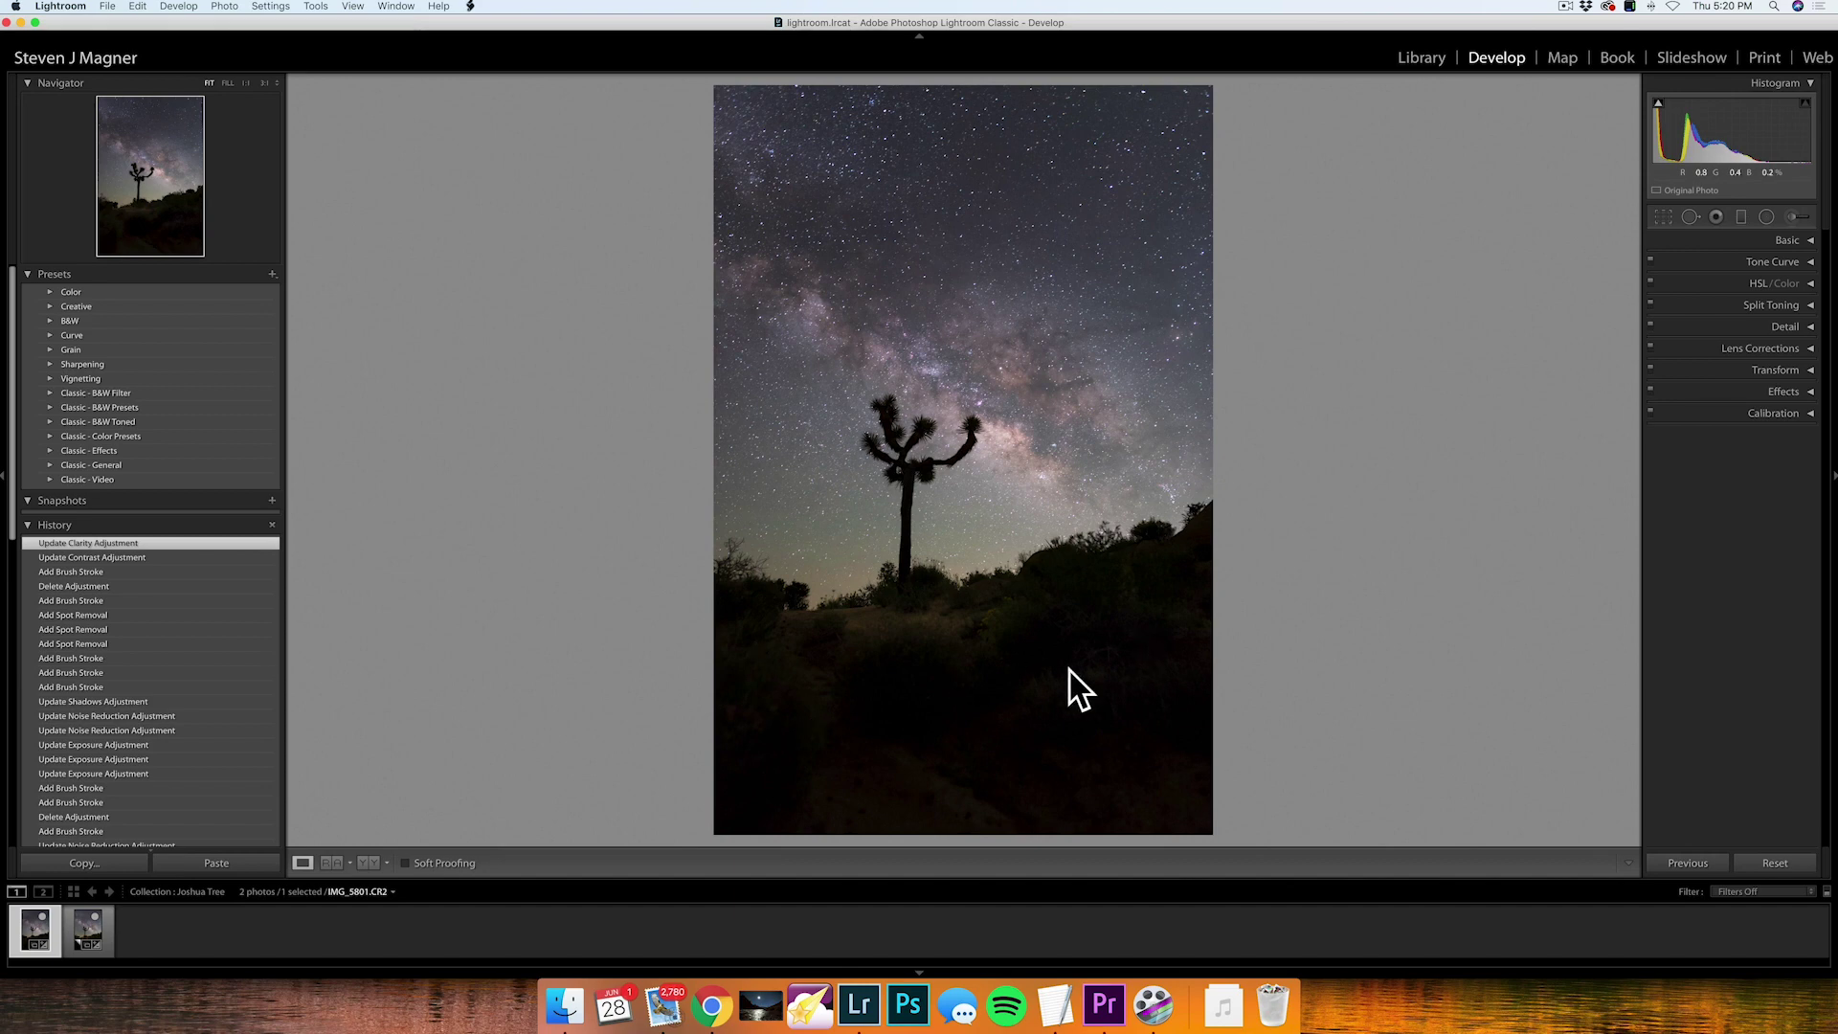
left_click(1810, 245)
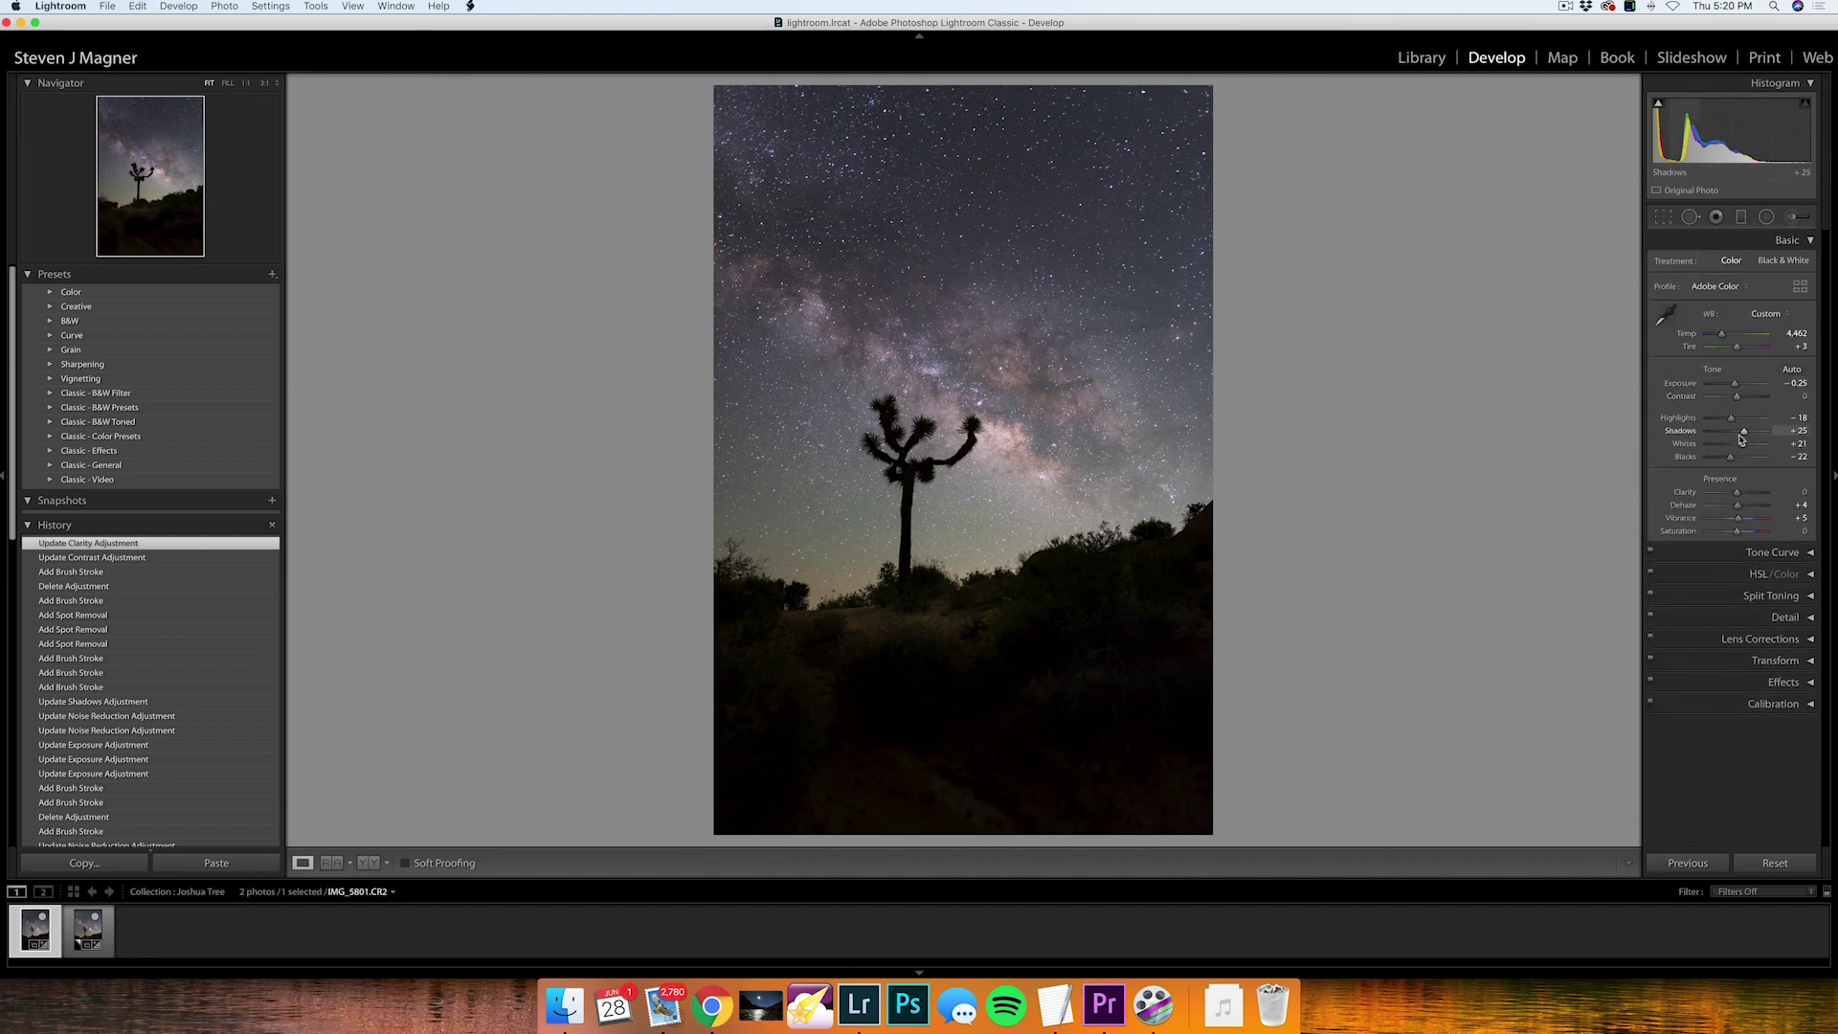
left_click_drag(1728, 436, 1751, 435)
left_click_drag(1750, 435, 1749, 434)
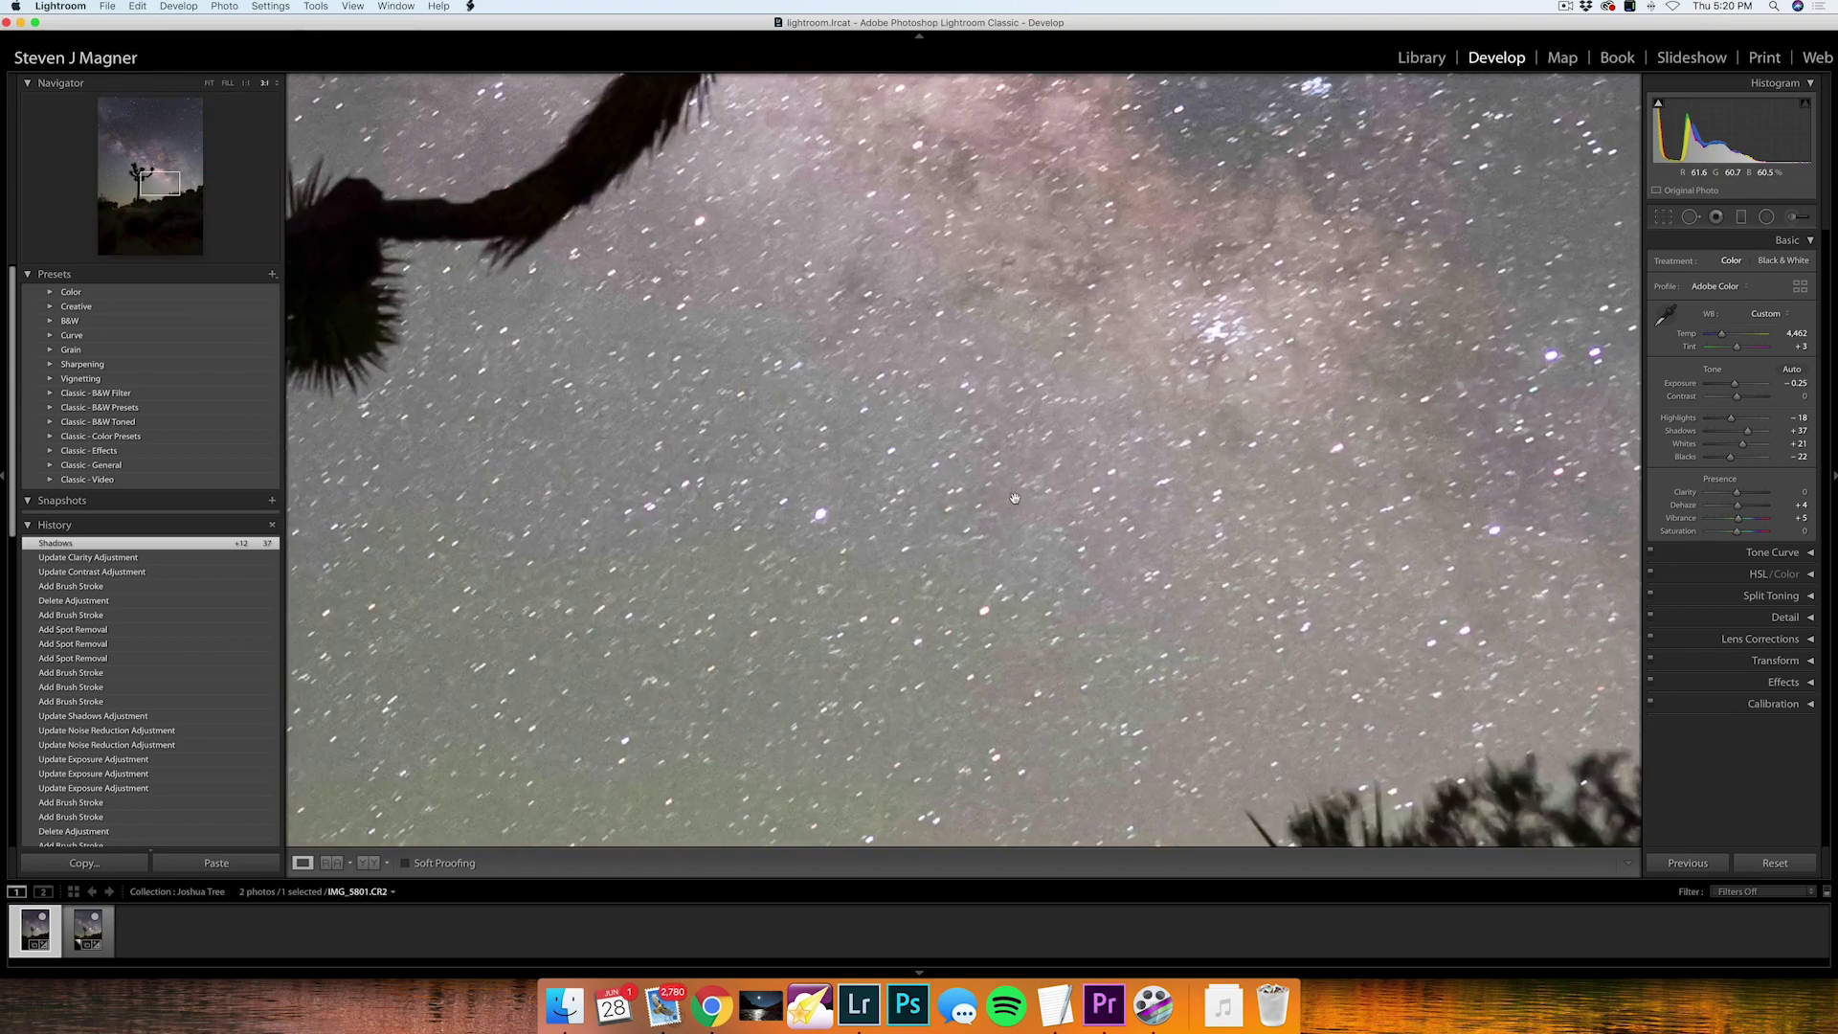
left_click(1017, 501)
scroll(912, 491, "down", 10)
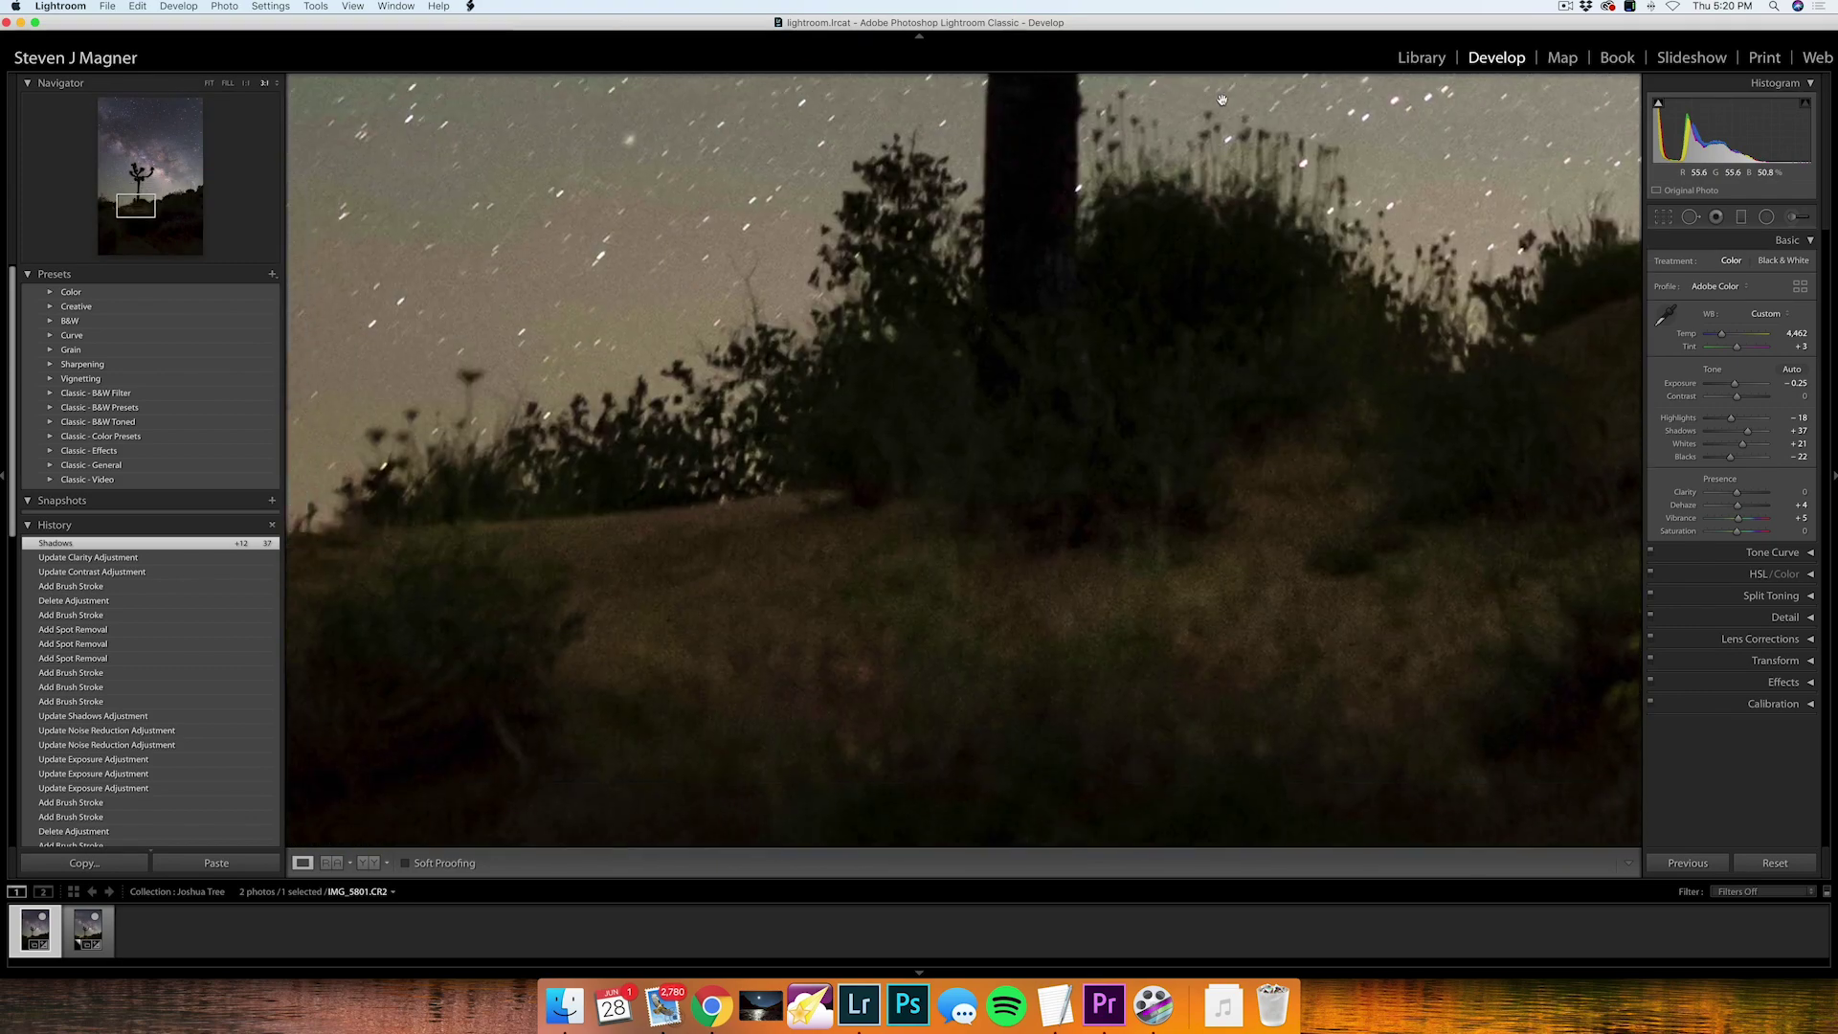
scroll(874, 554, "up", 10)
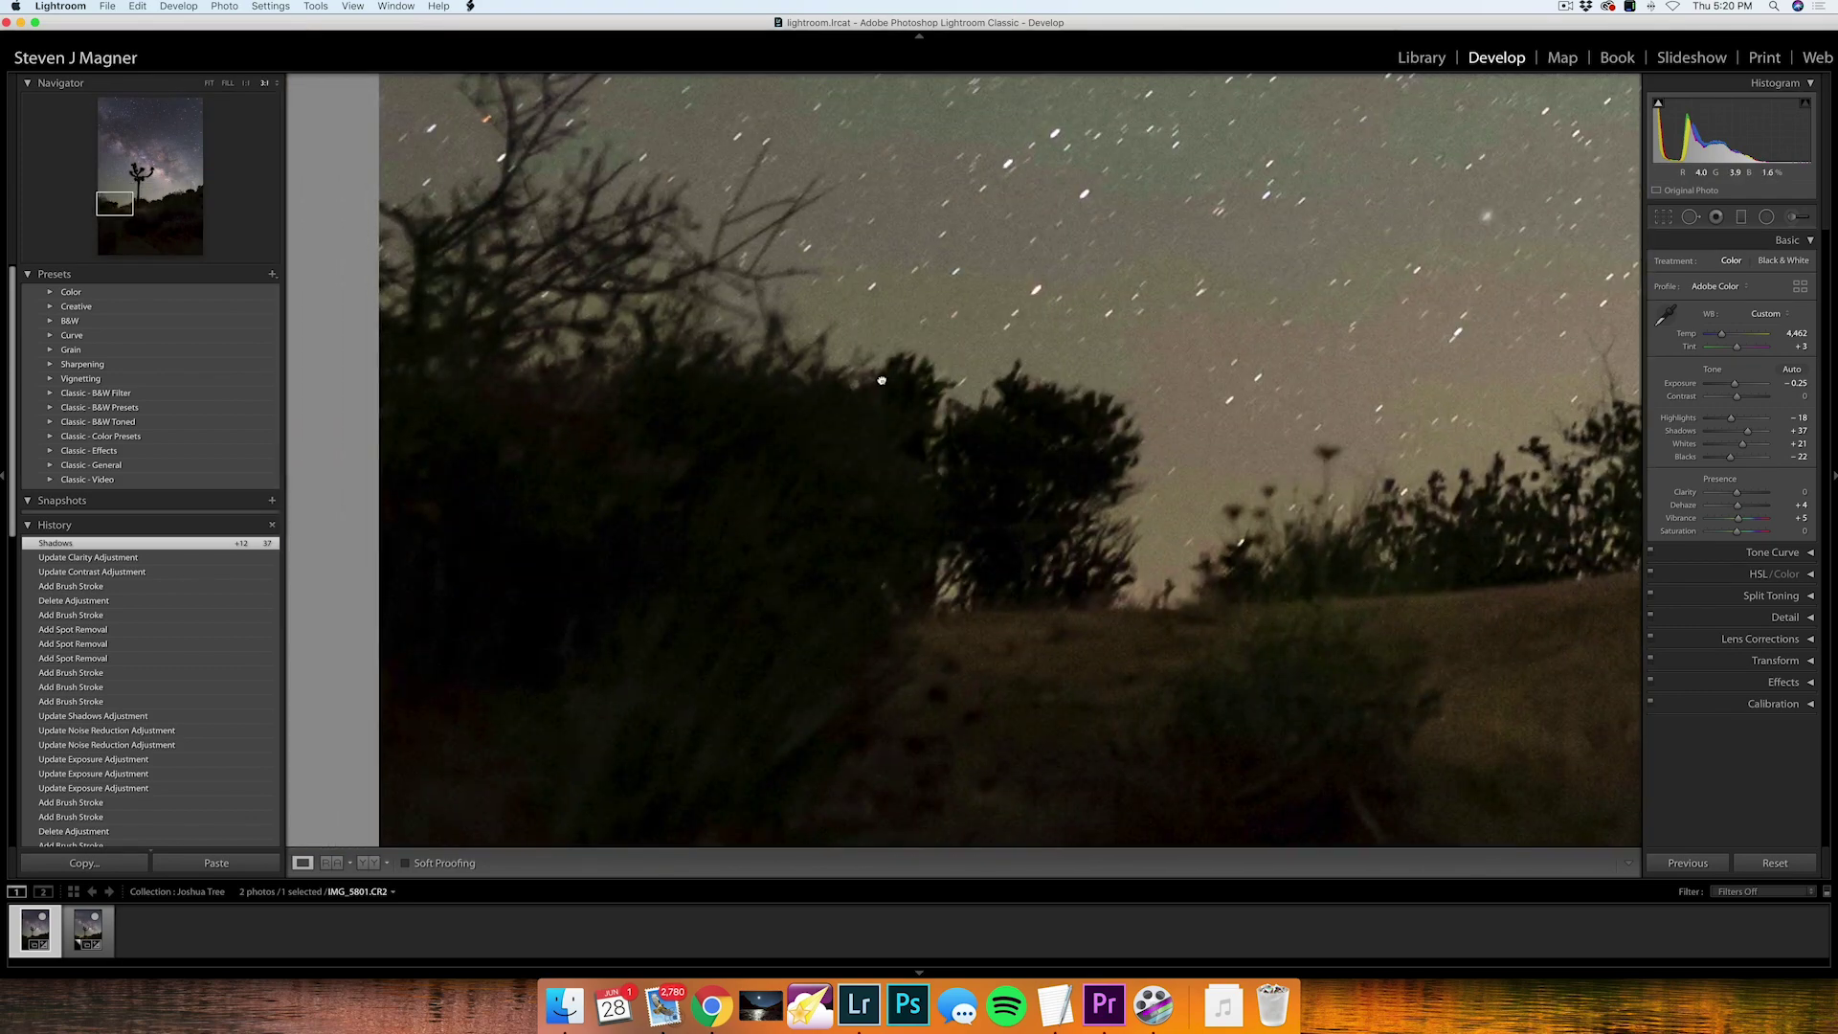
scroll(1226, 713, "up", 3)
scroll(1226, 714, "up", 5)
scroll(1043, 418, "down", 4)
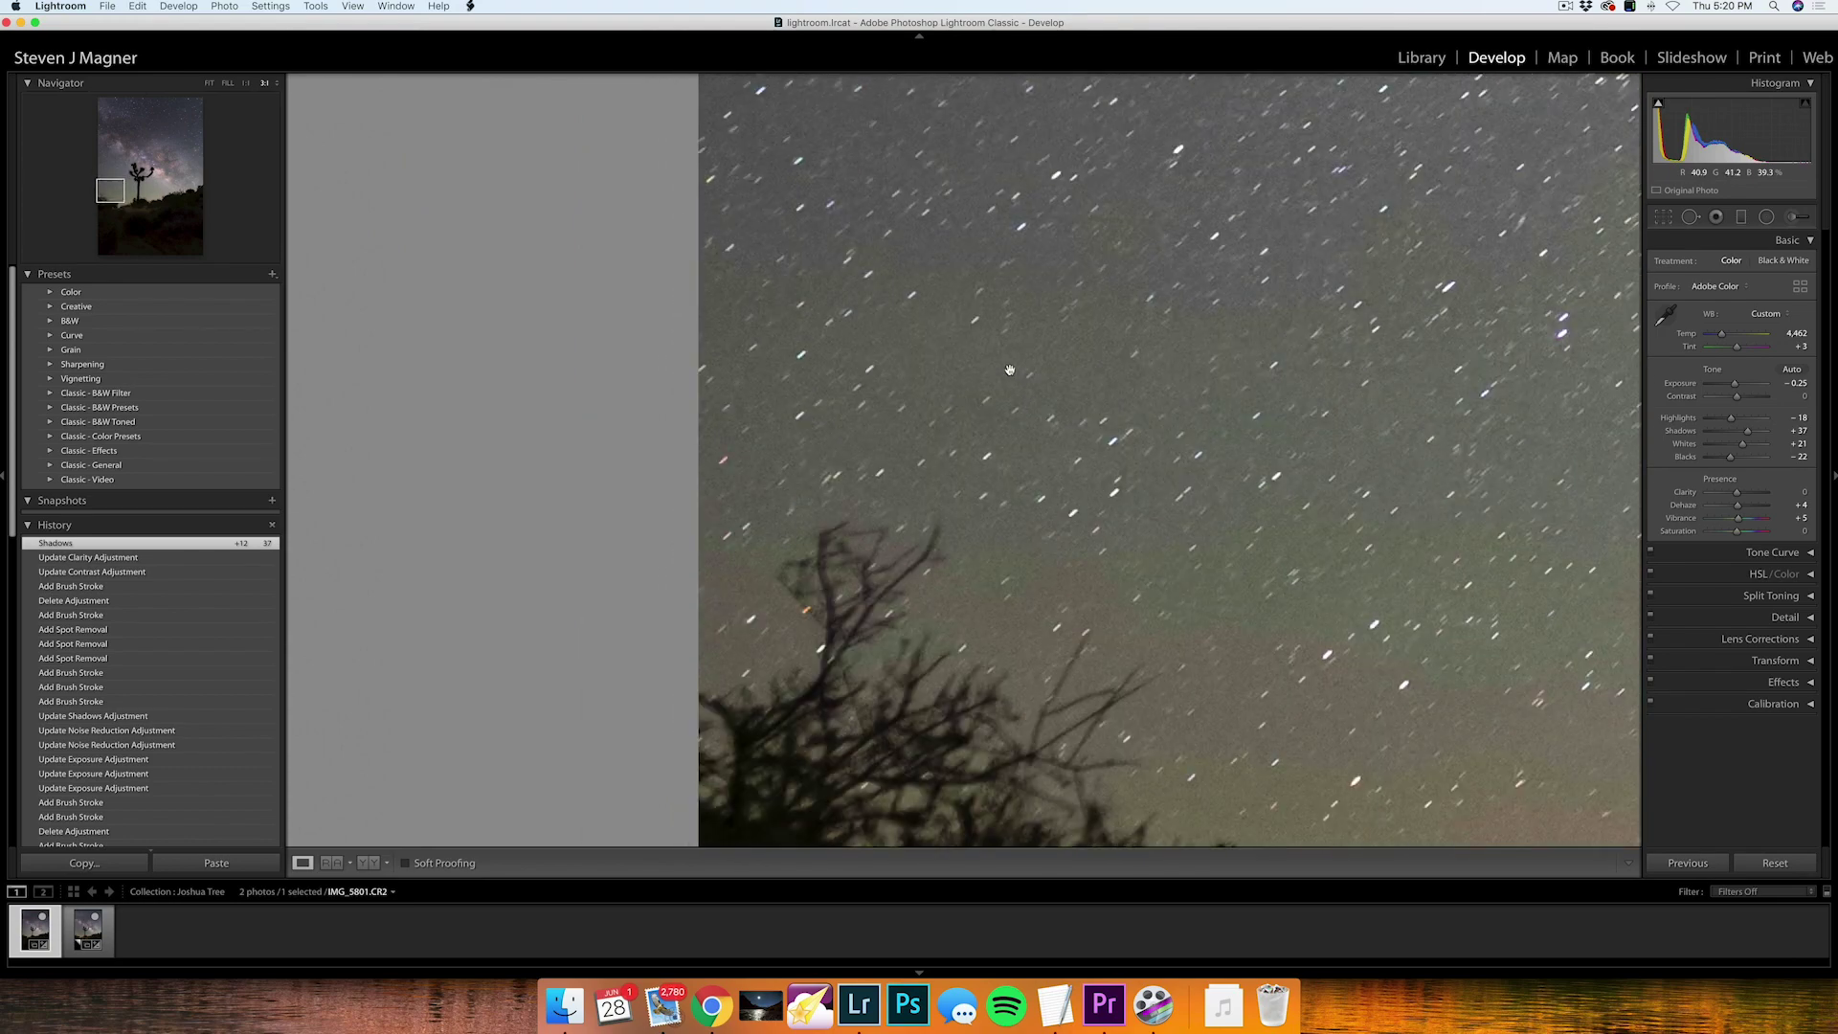
scroll(1042, 417, "down", 5)
left_click(1158, 516)
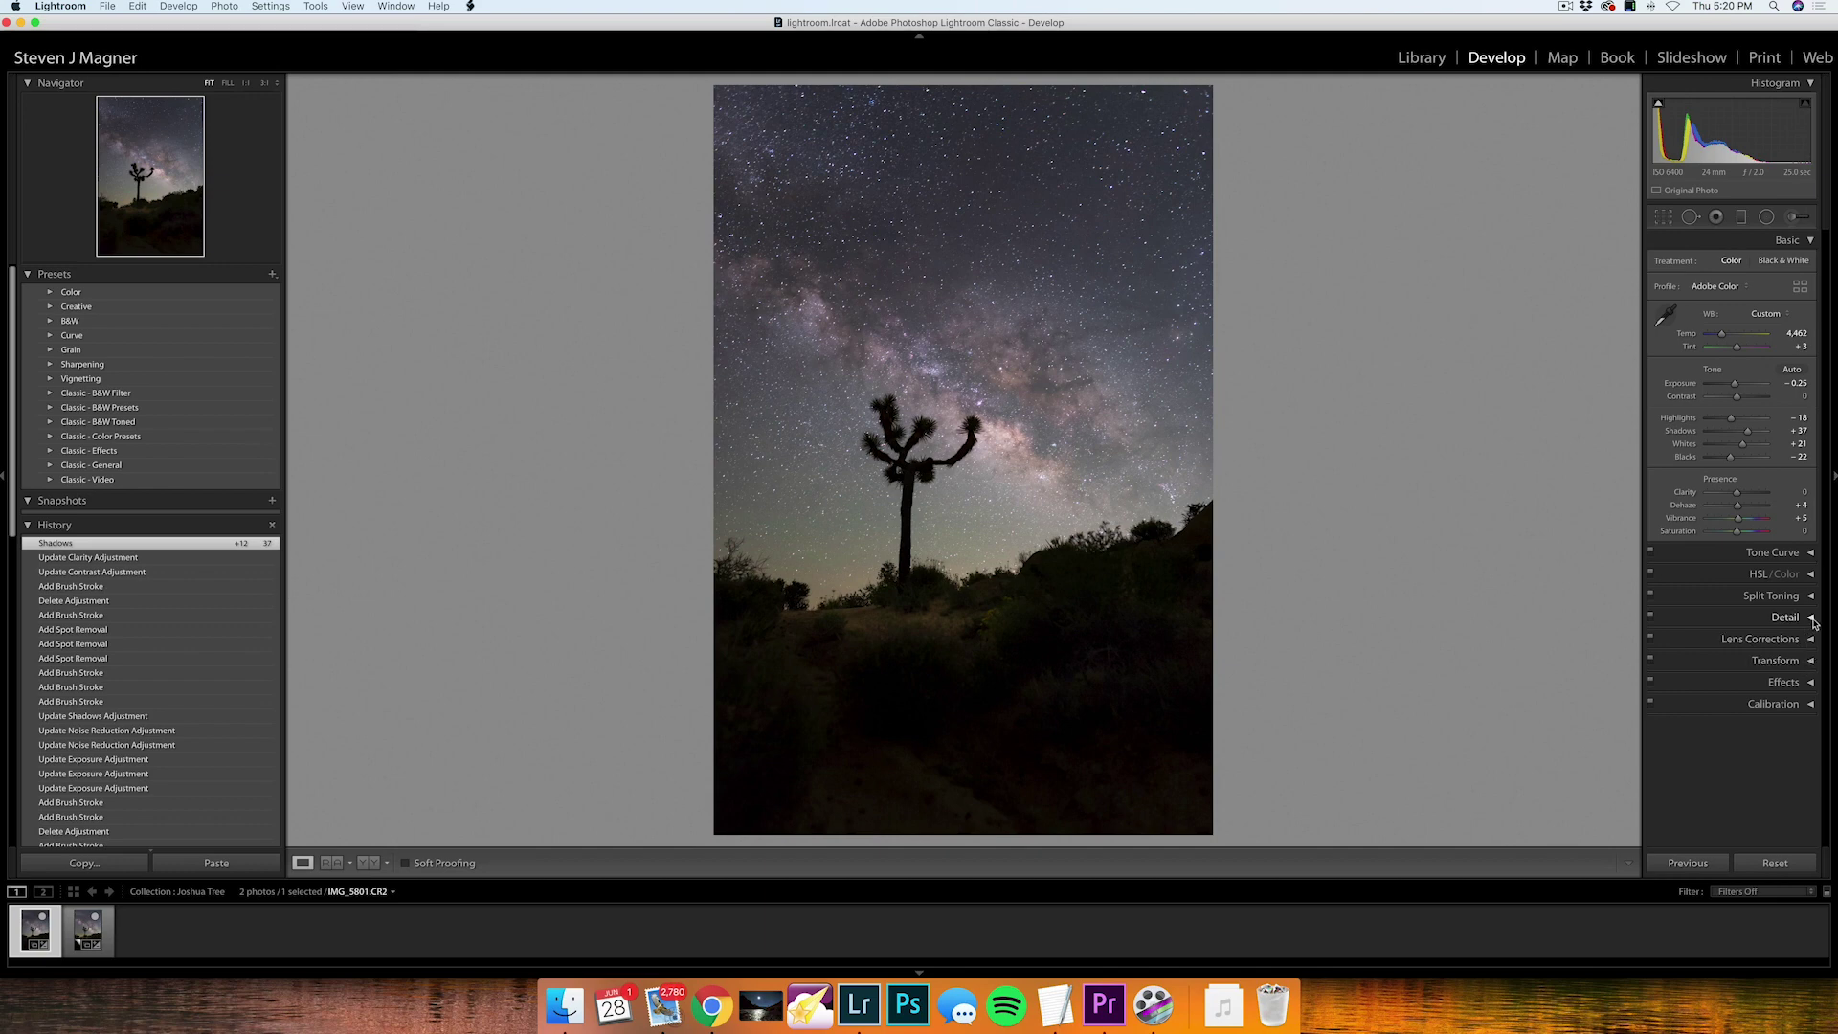
- Set Detail Luminance noise reduction to 53 and its Contrast to 21, checking the sky at 1:1
left_click(1812, 621)
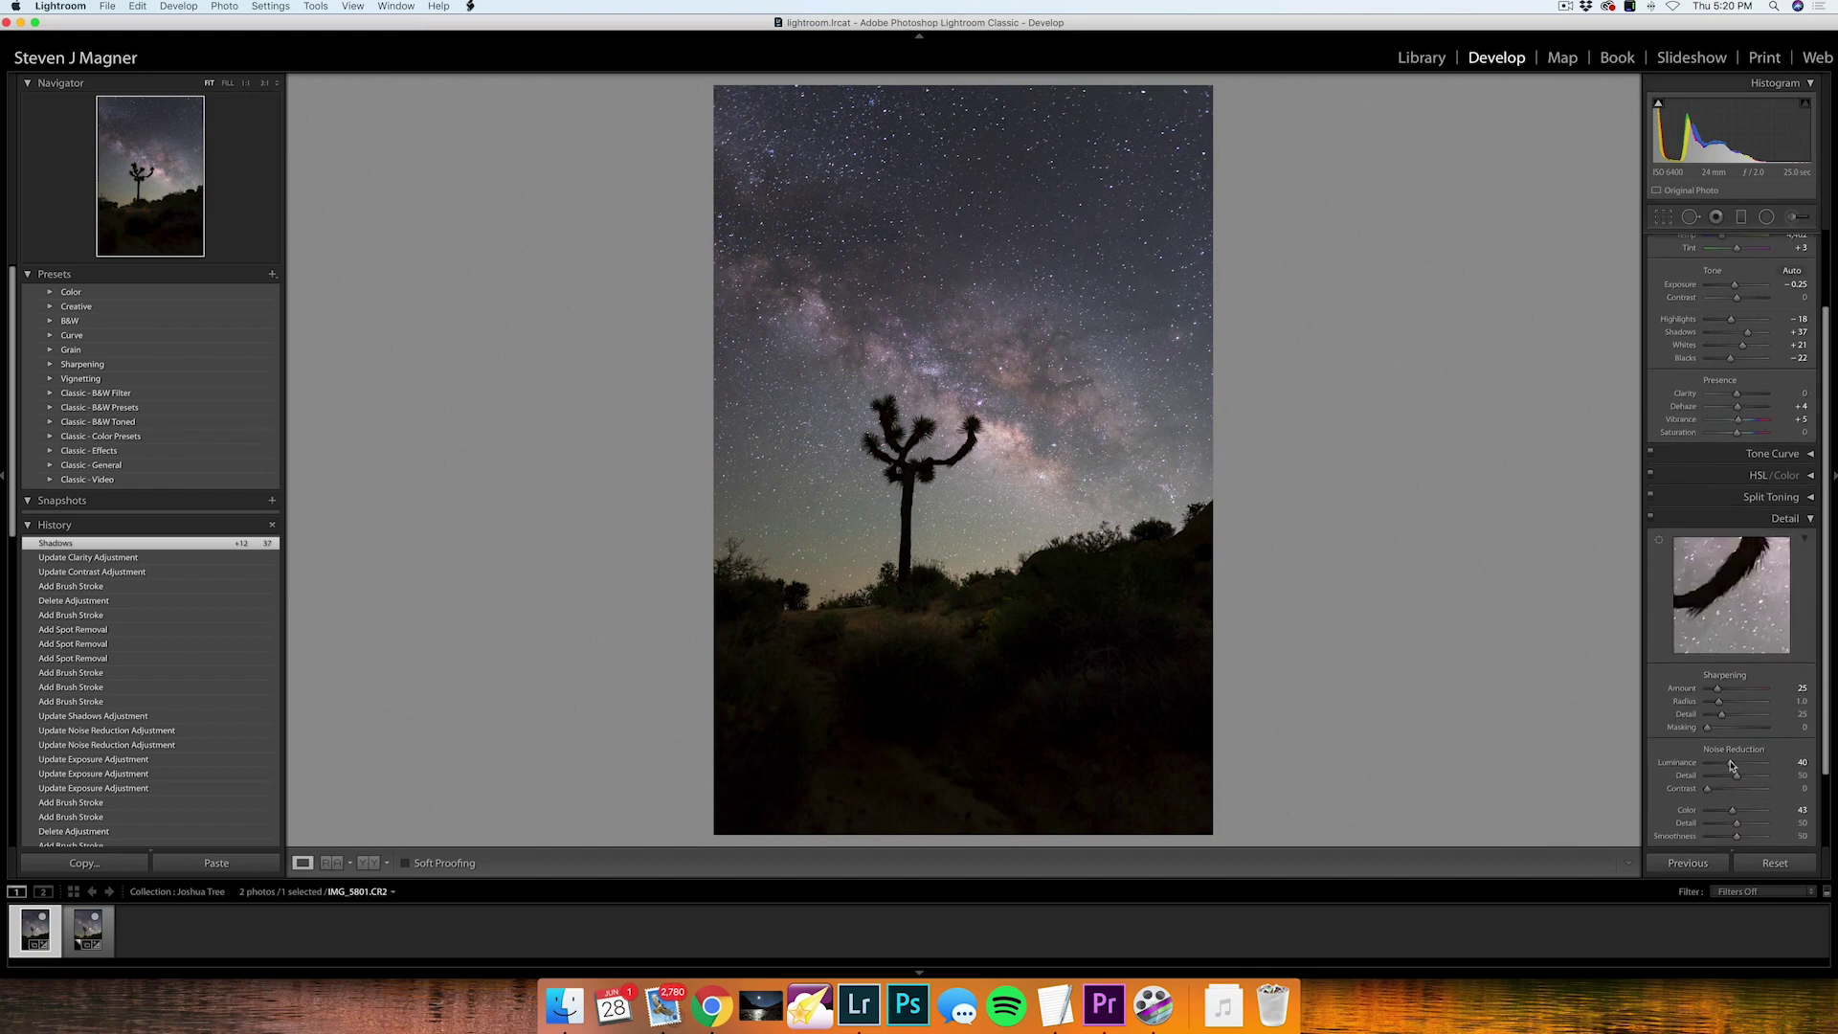
key("z")
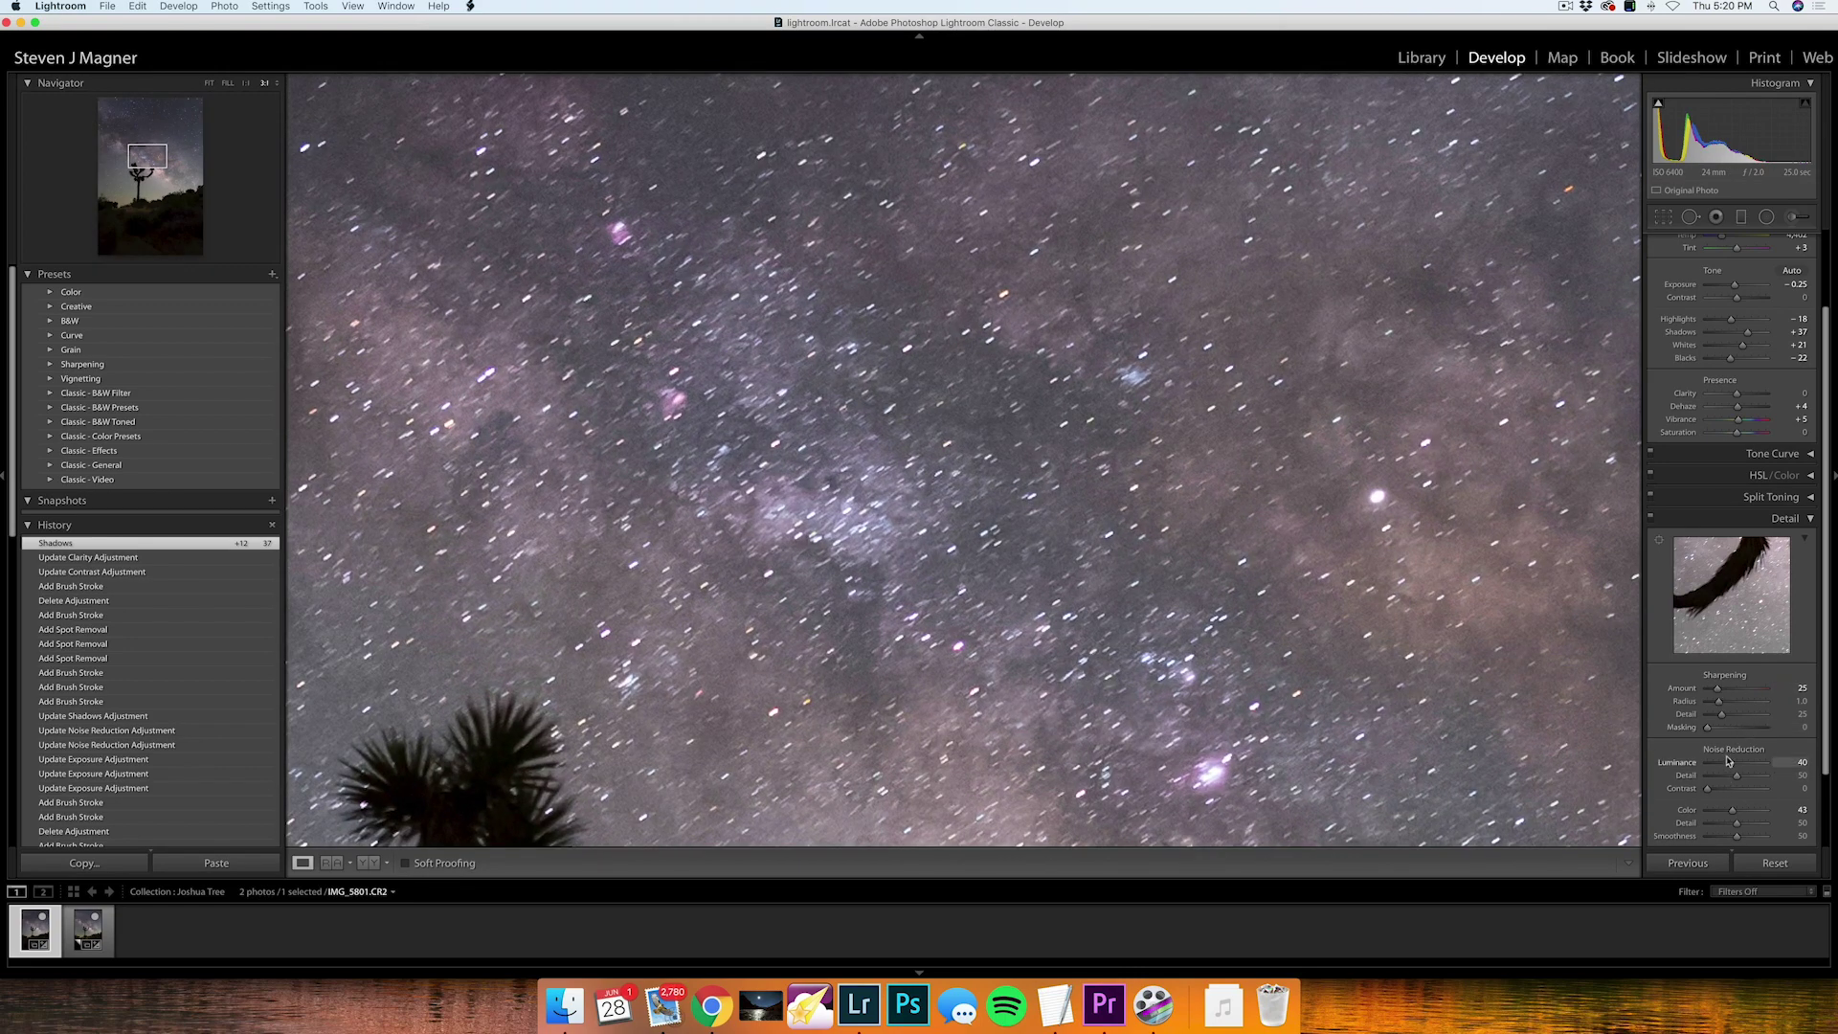
left_click_drag(1728, 761, 1751, 765)
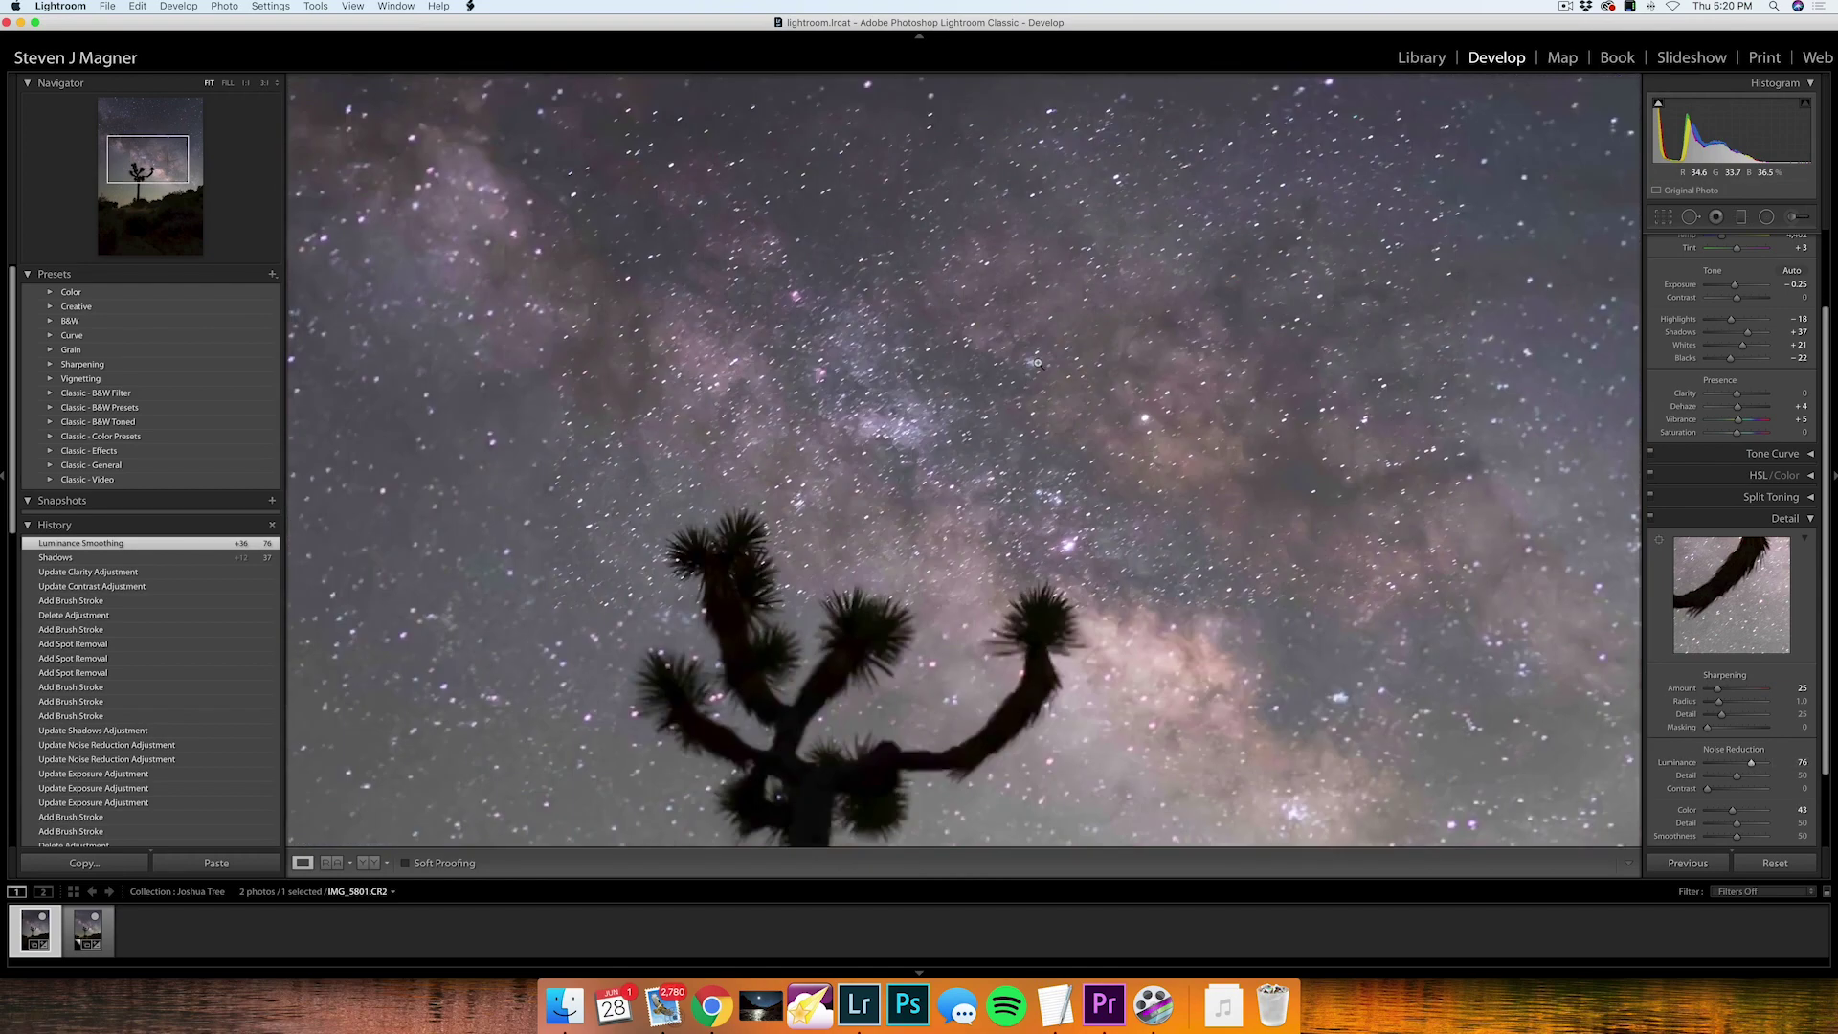
left_click(1038, 365)
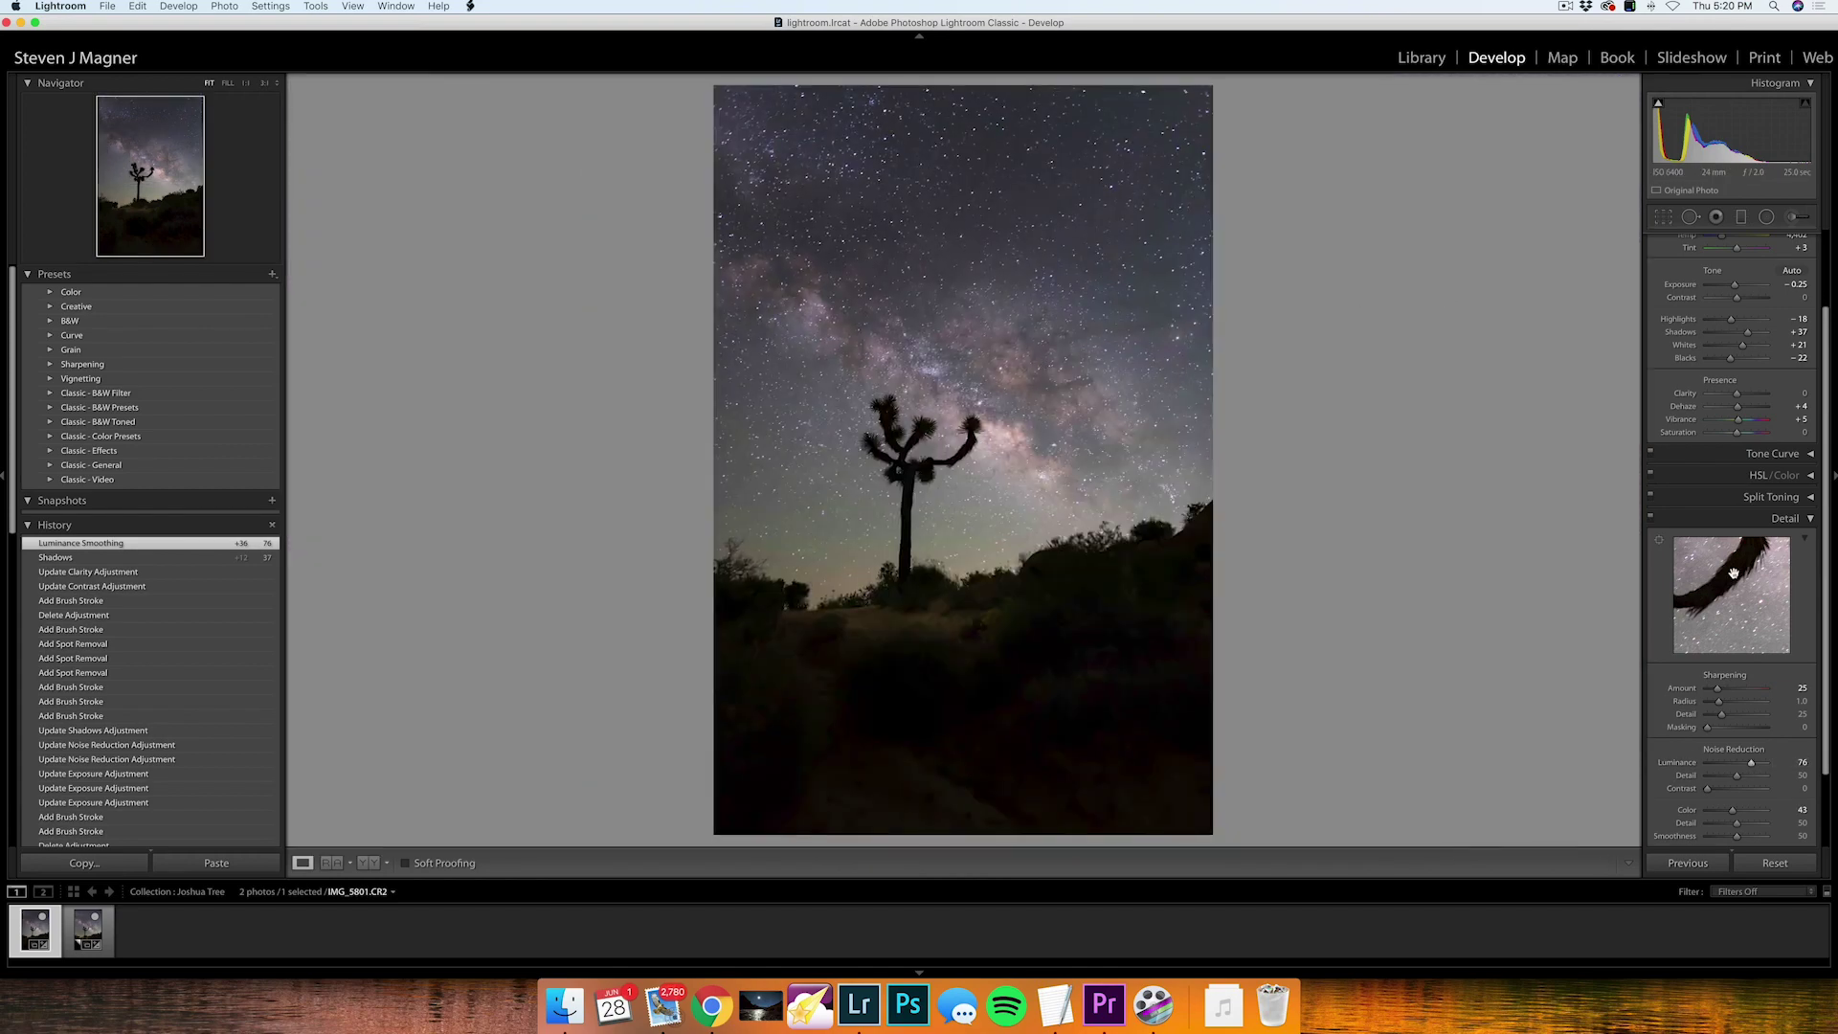
left_click_drag(1762, 765, 1739, 769)
left_click_drag(1736, 768, 1742, 765)
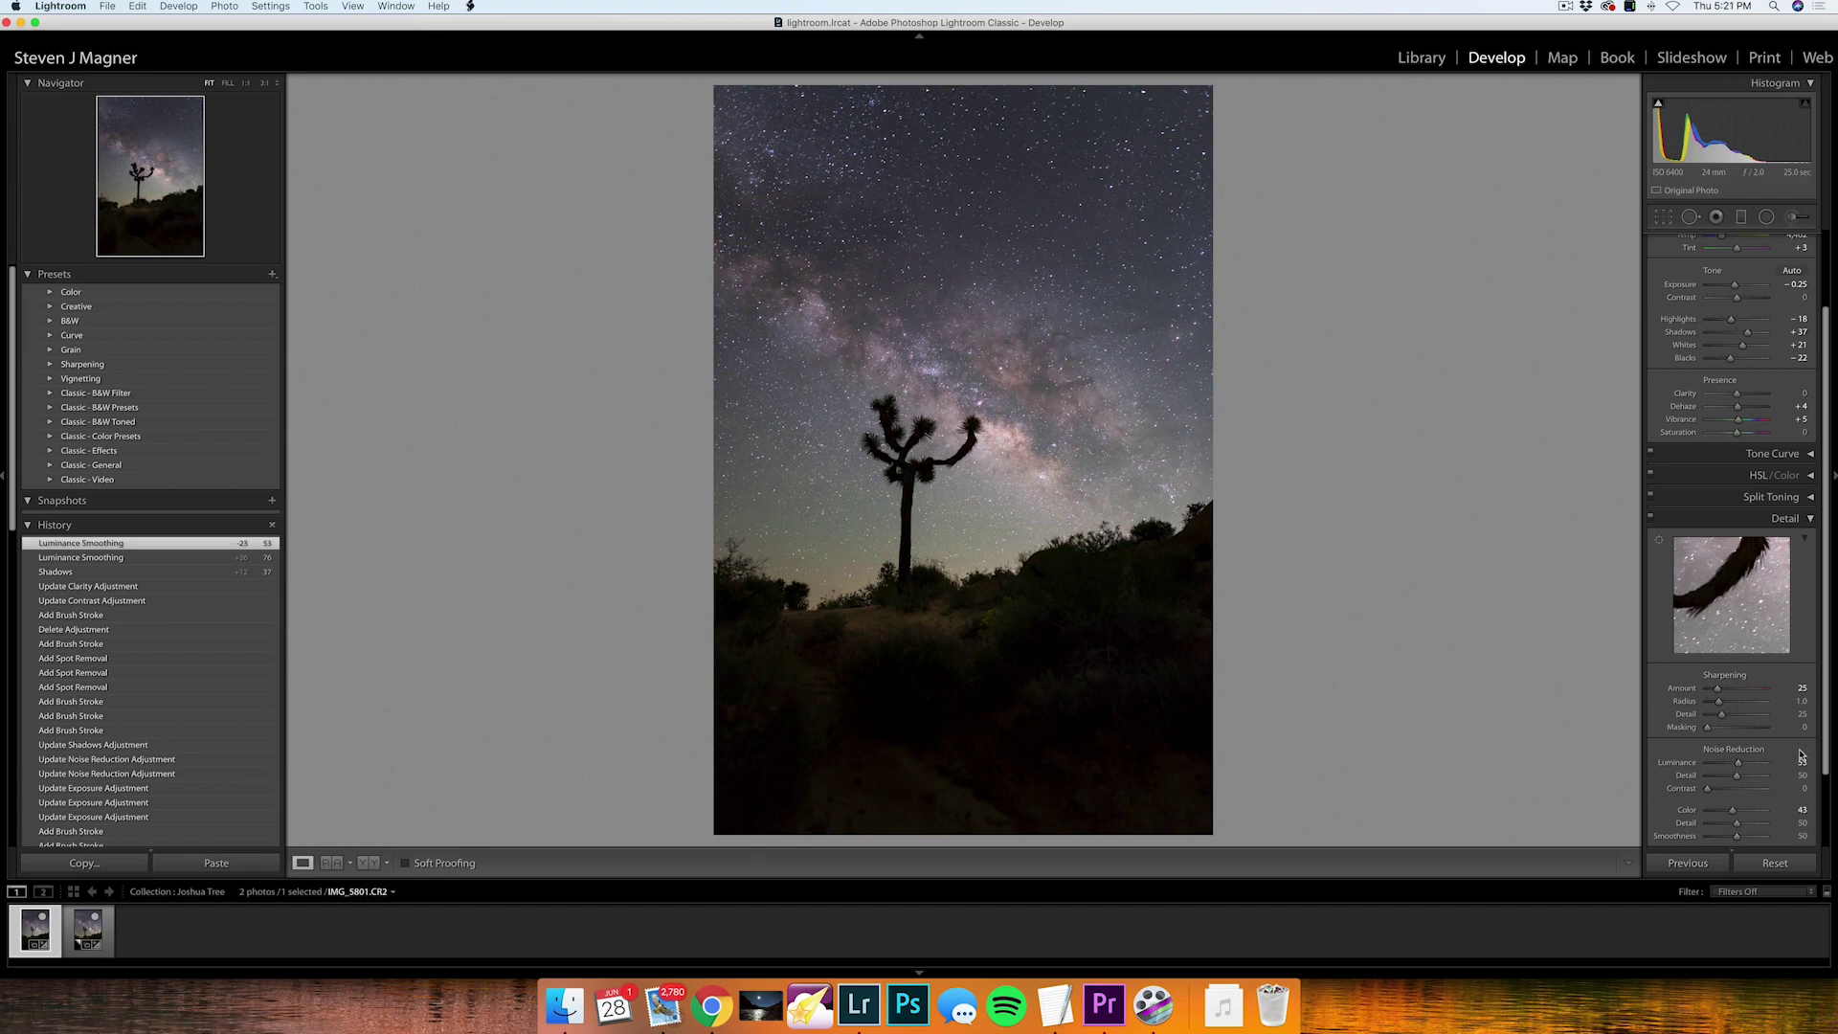
left_click_drag(1707, 790, 1722, 794)
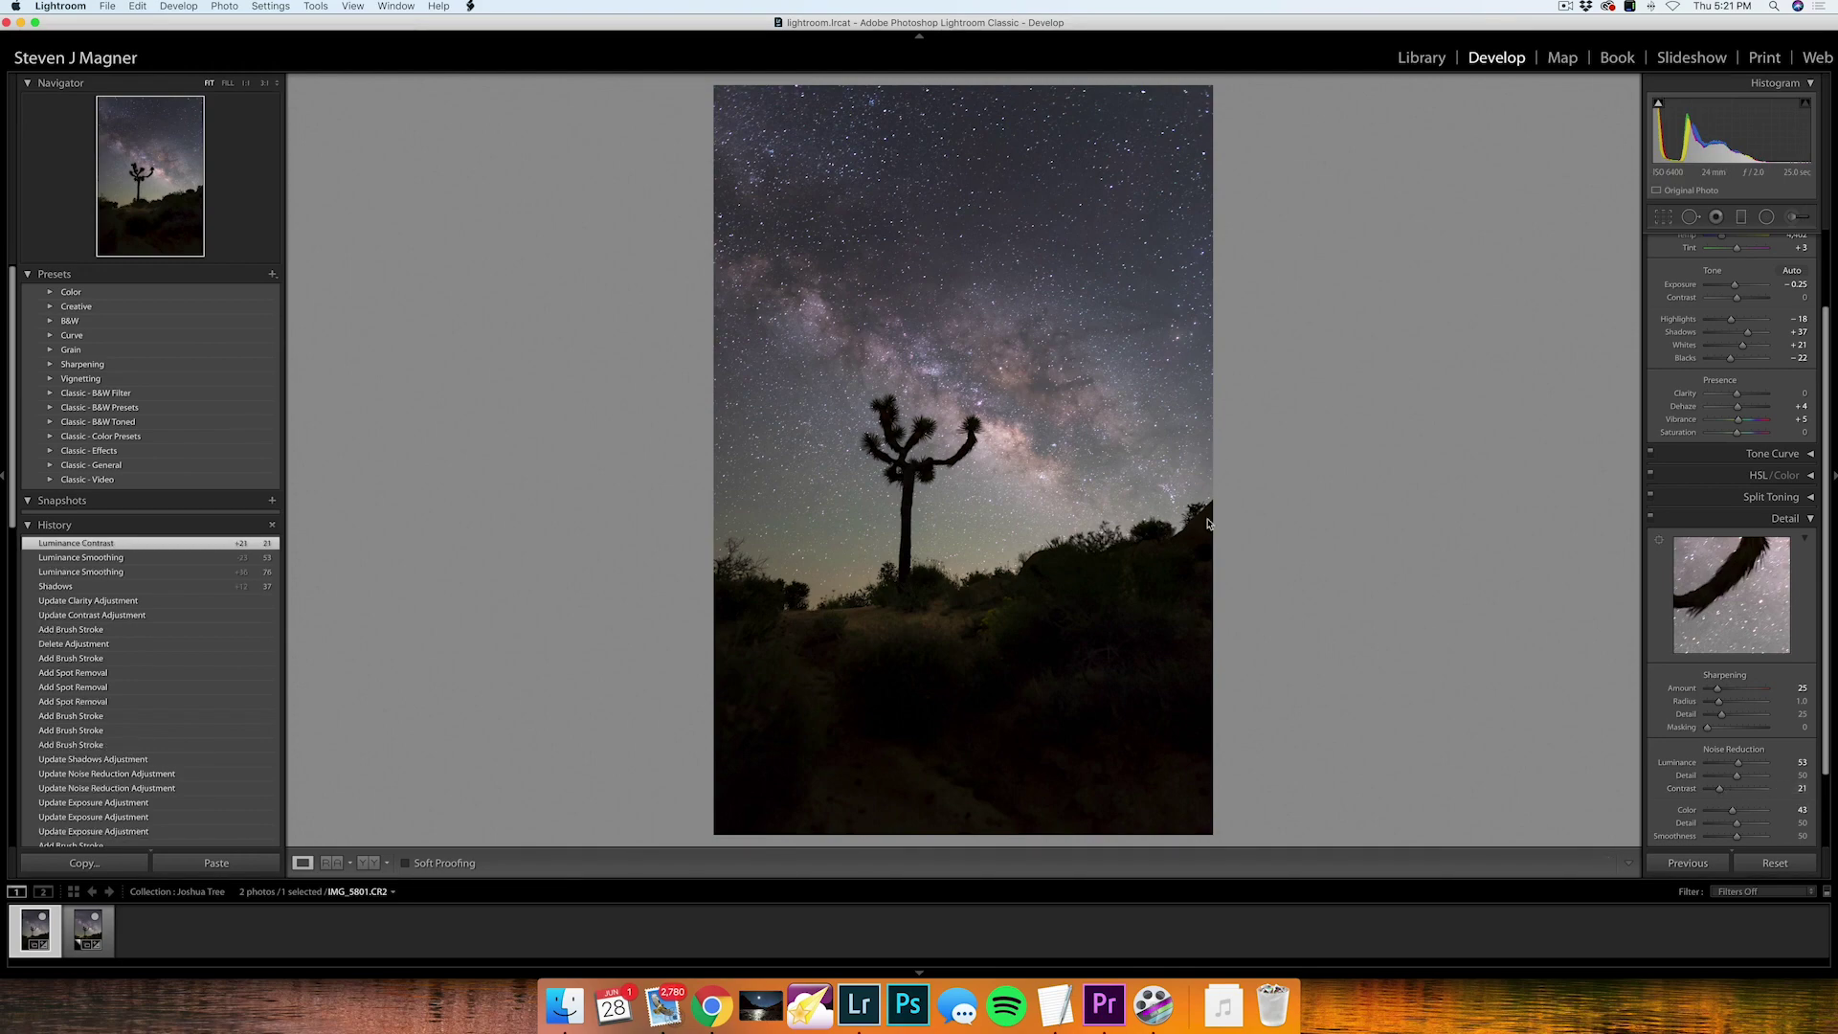
left_click(963, 389)
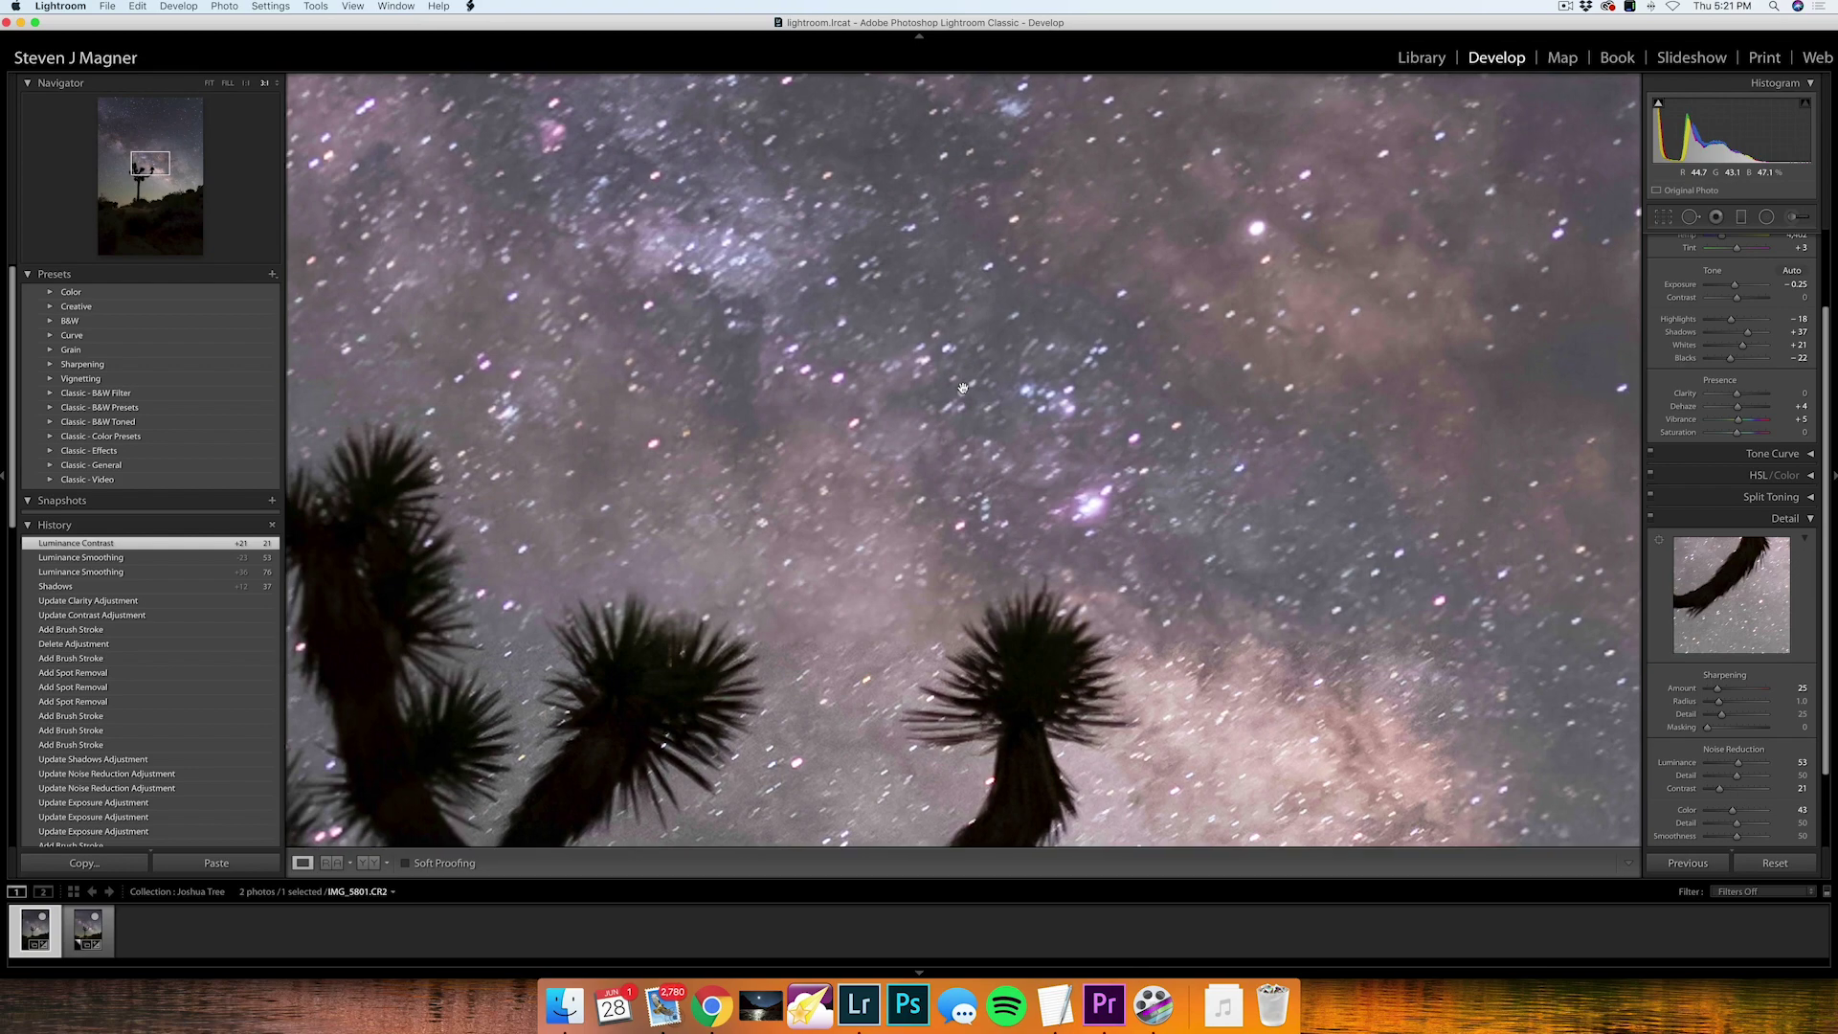
left_click(1052, 427)
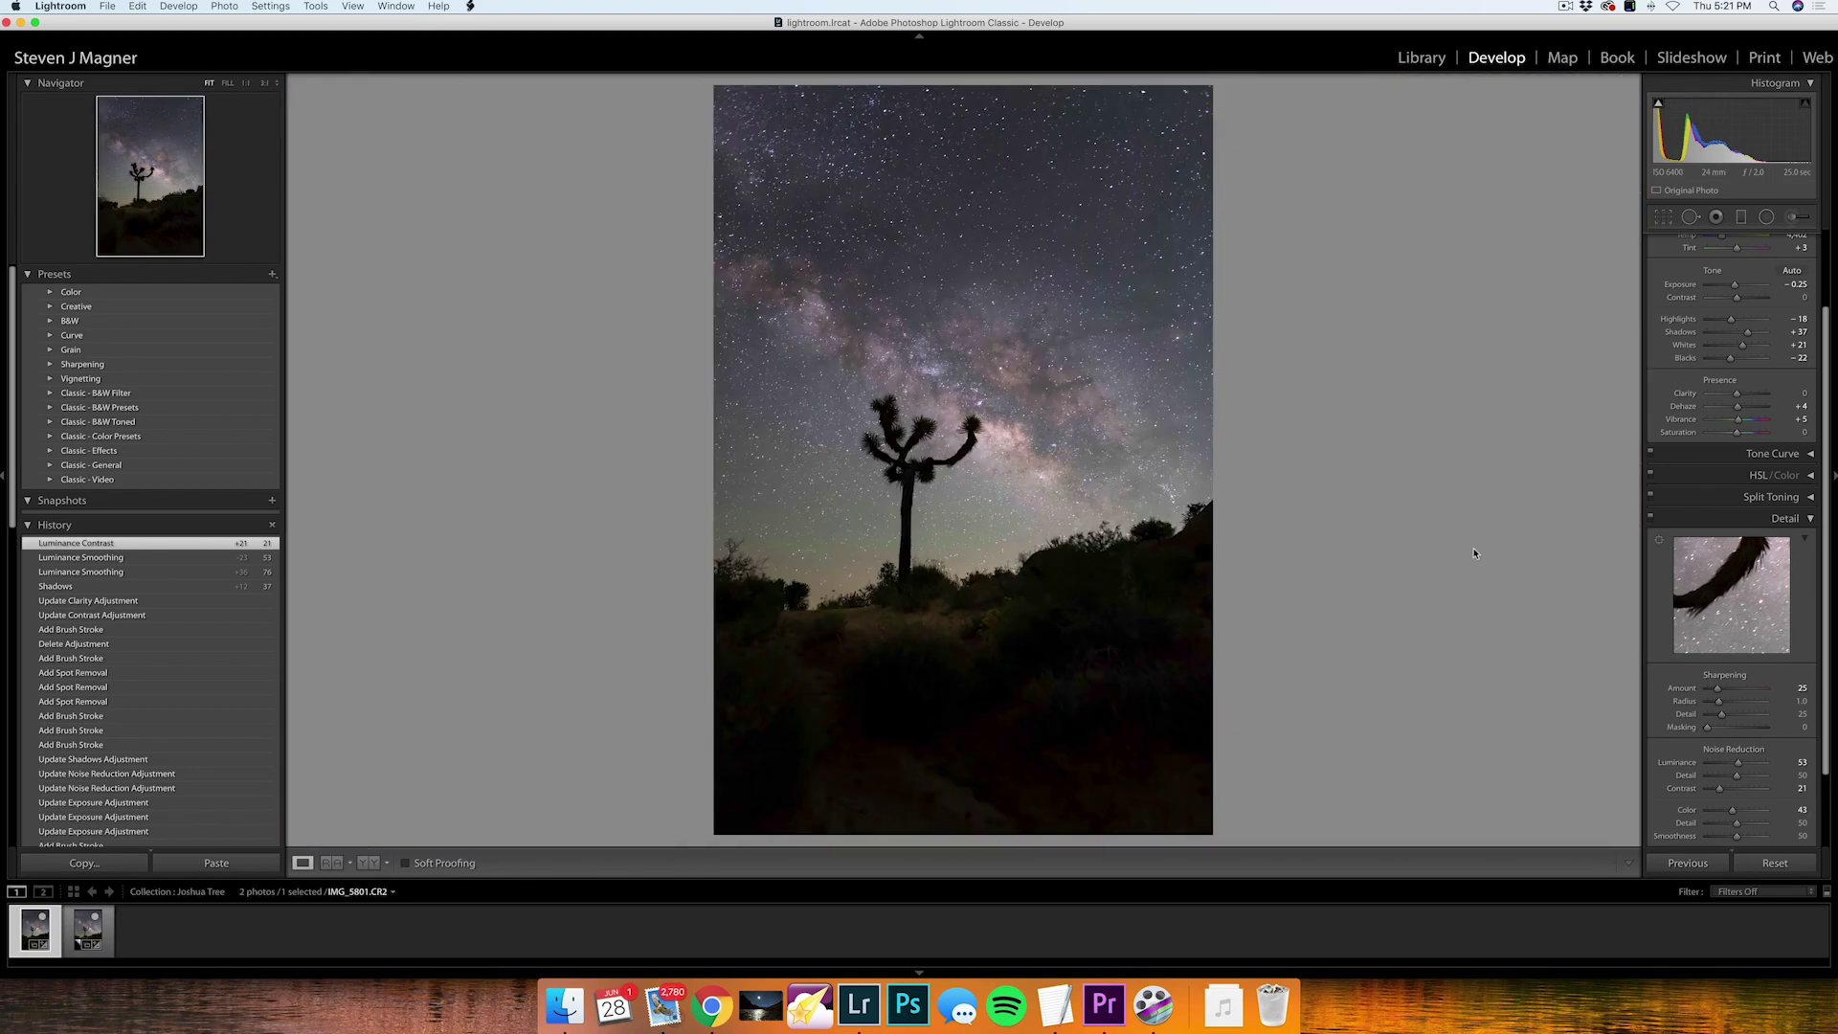
- Collapse all right-panel adjustment sections with Cmd+Ctrl+0 to view the final photo
key("super+ctrl+0")
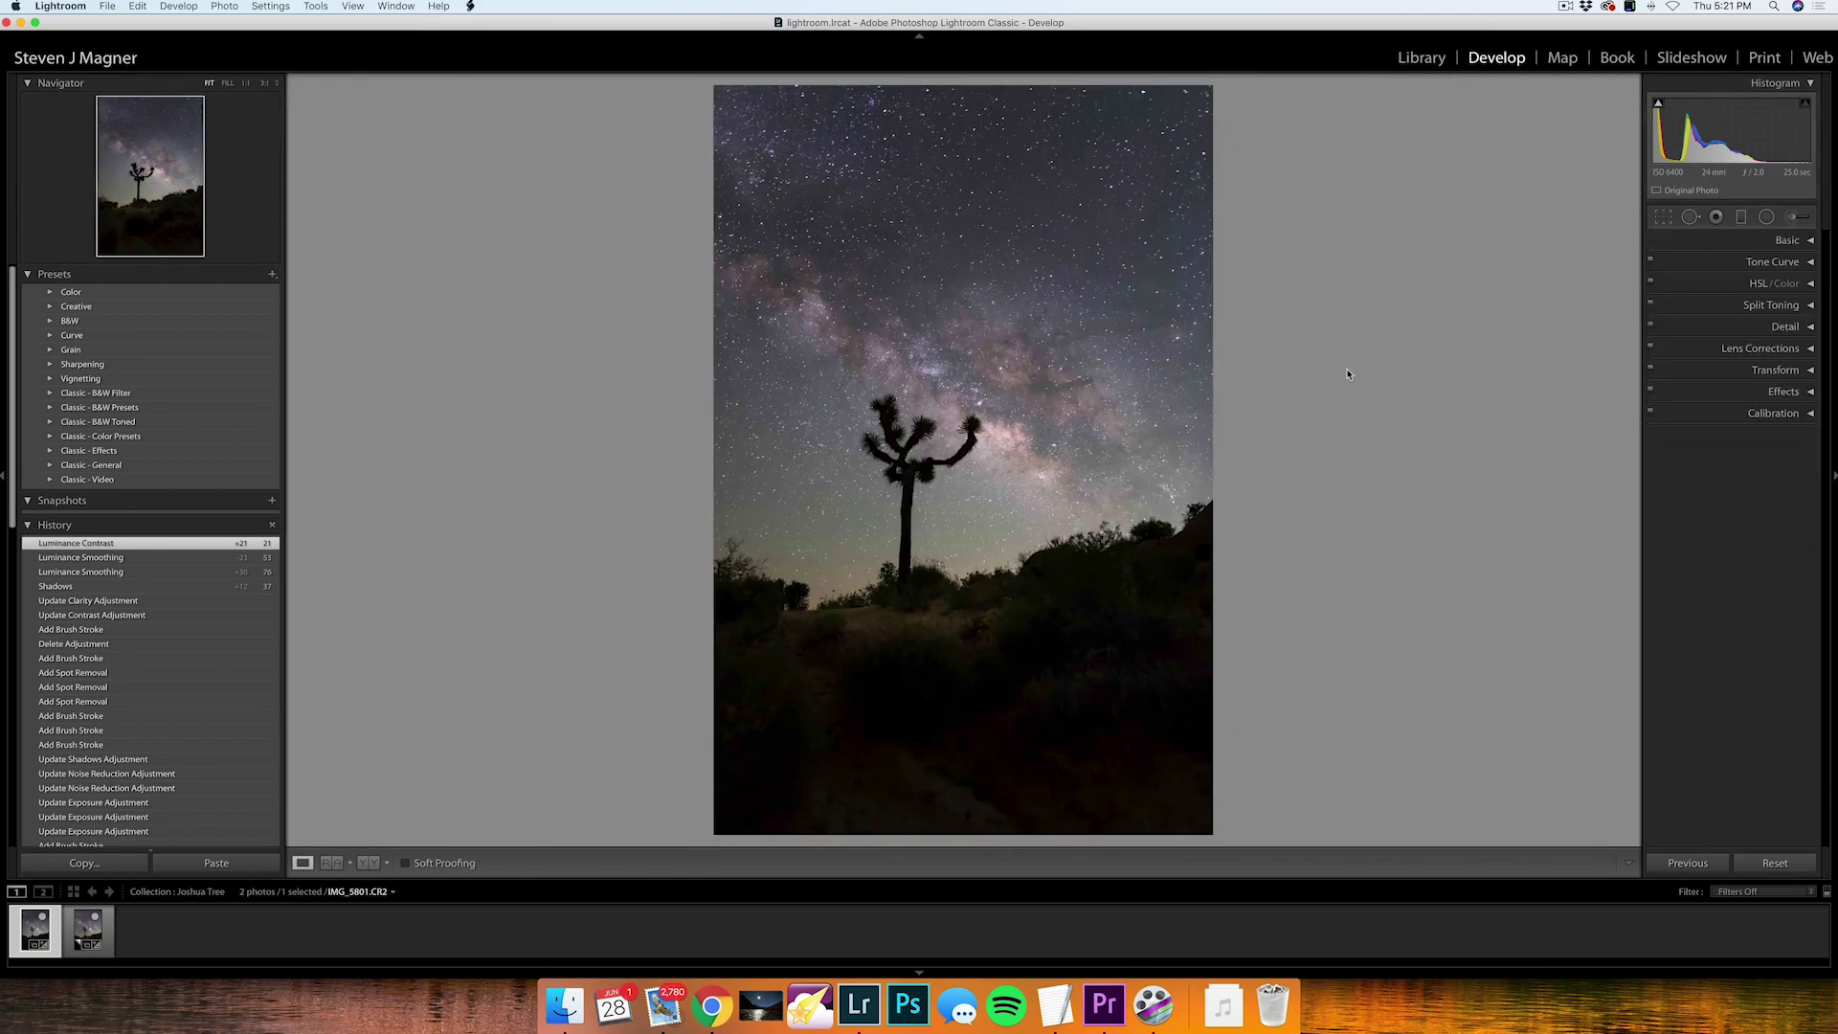